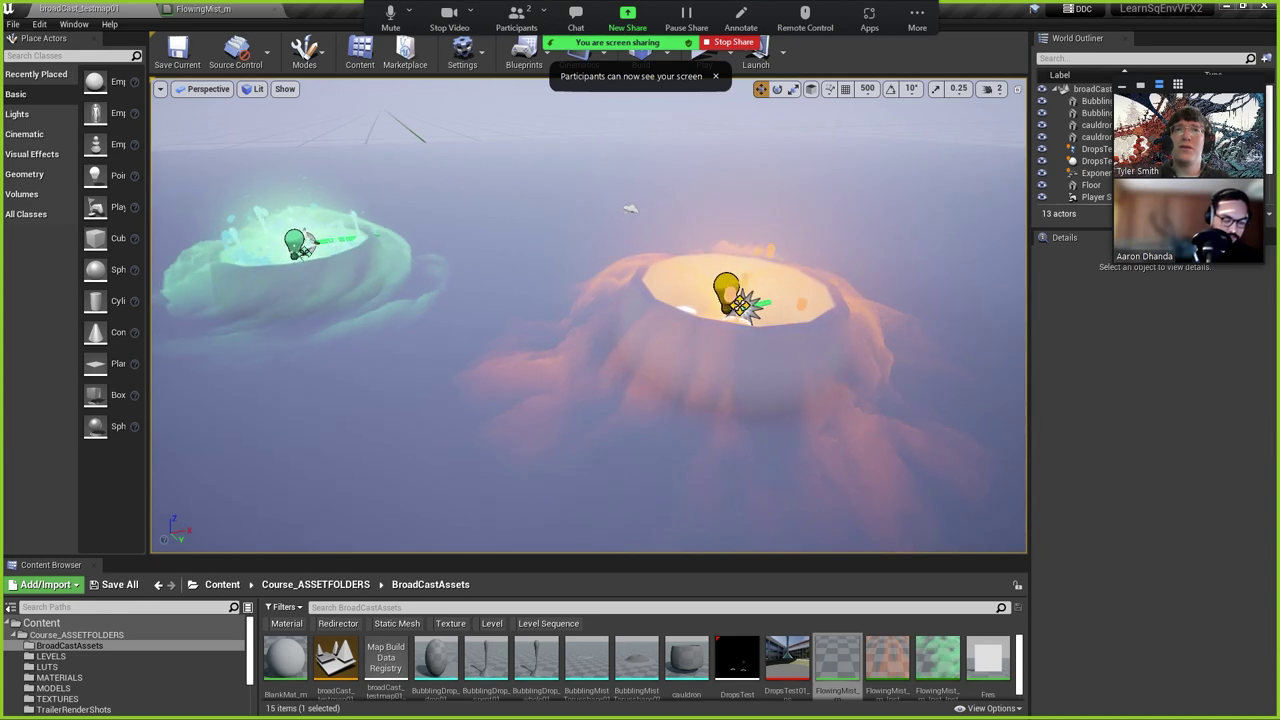
Examine the flowing mist around the orange and green cauldrons, selecting the orange cauldron's mist mesh.
right_drag(535, 298, 495, 298)
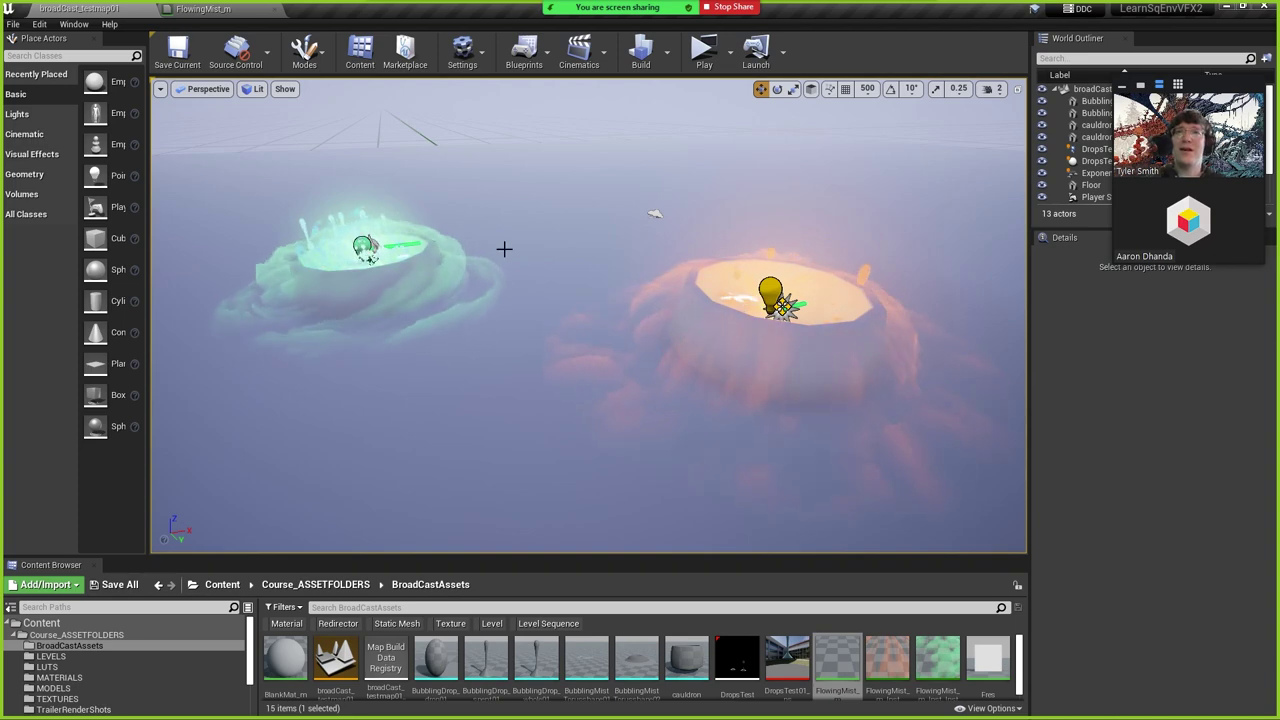
click(738, 390)
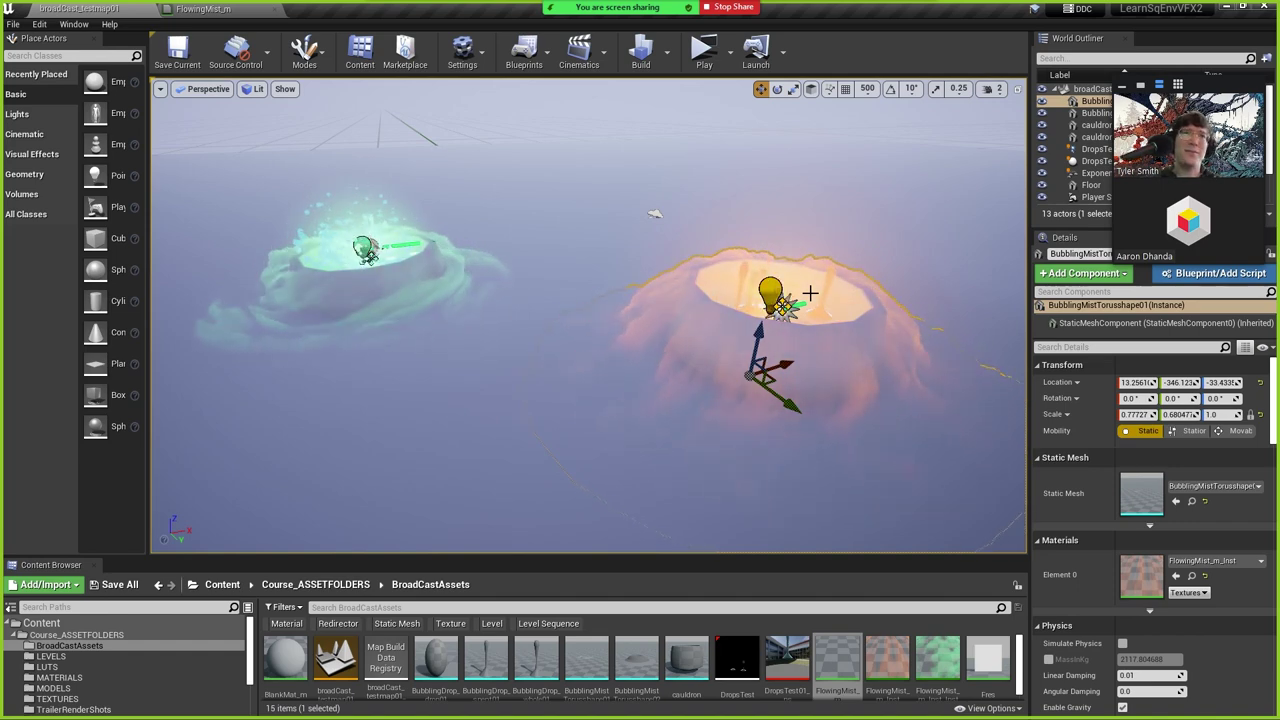
right_drag(812, 300, 819, 313)
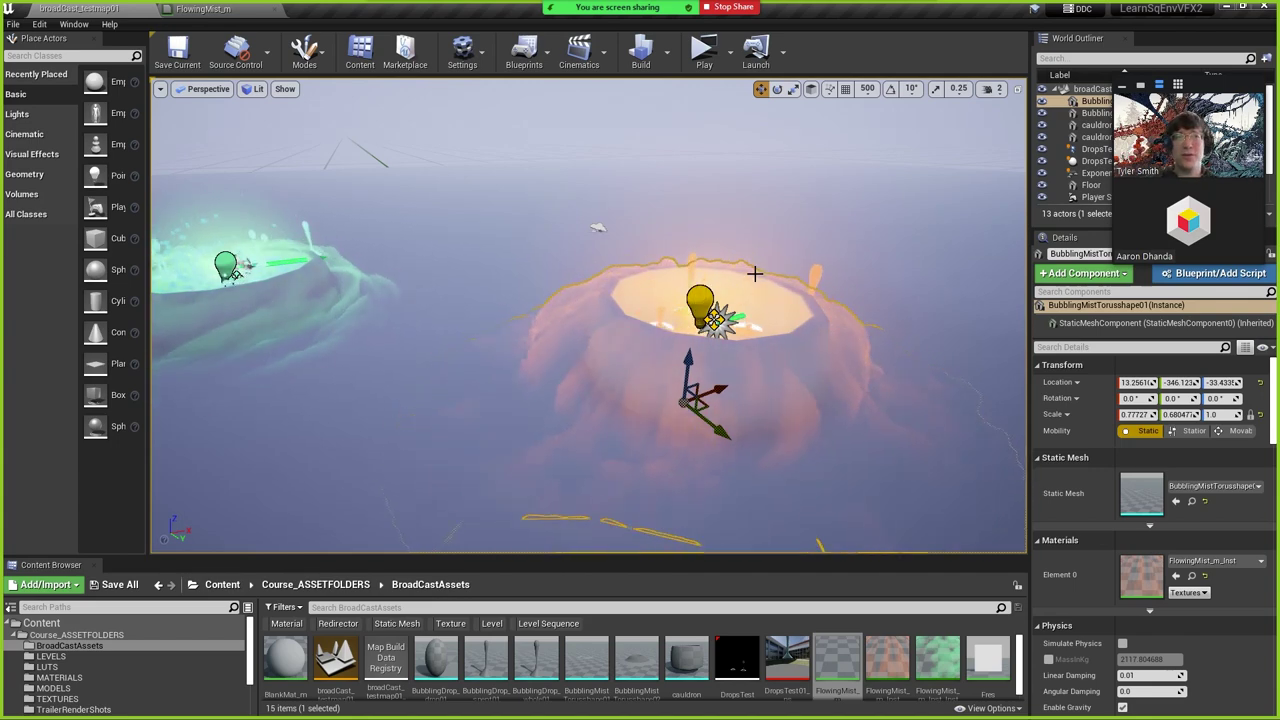
right_drag(737, 282, 536, 320)
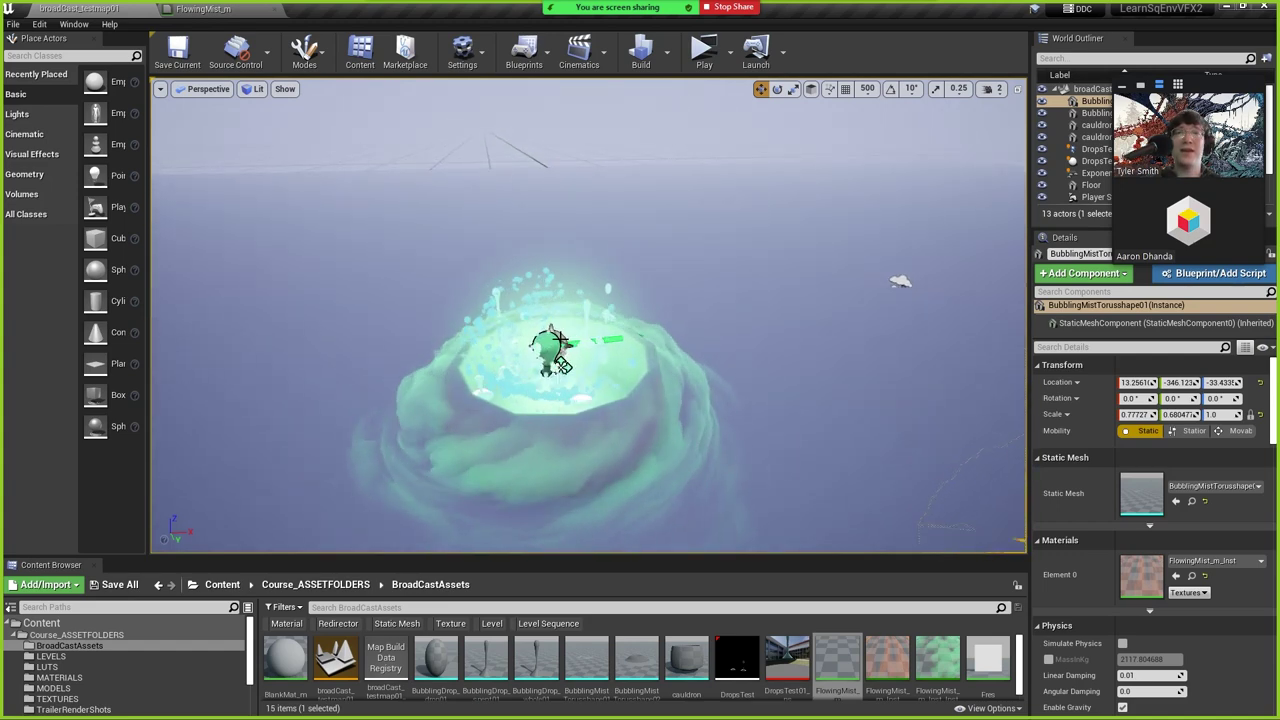
right_drag(545, 229, 545, 229)
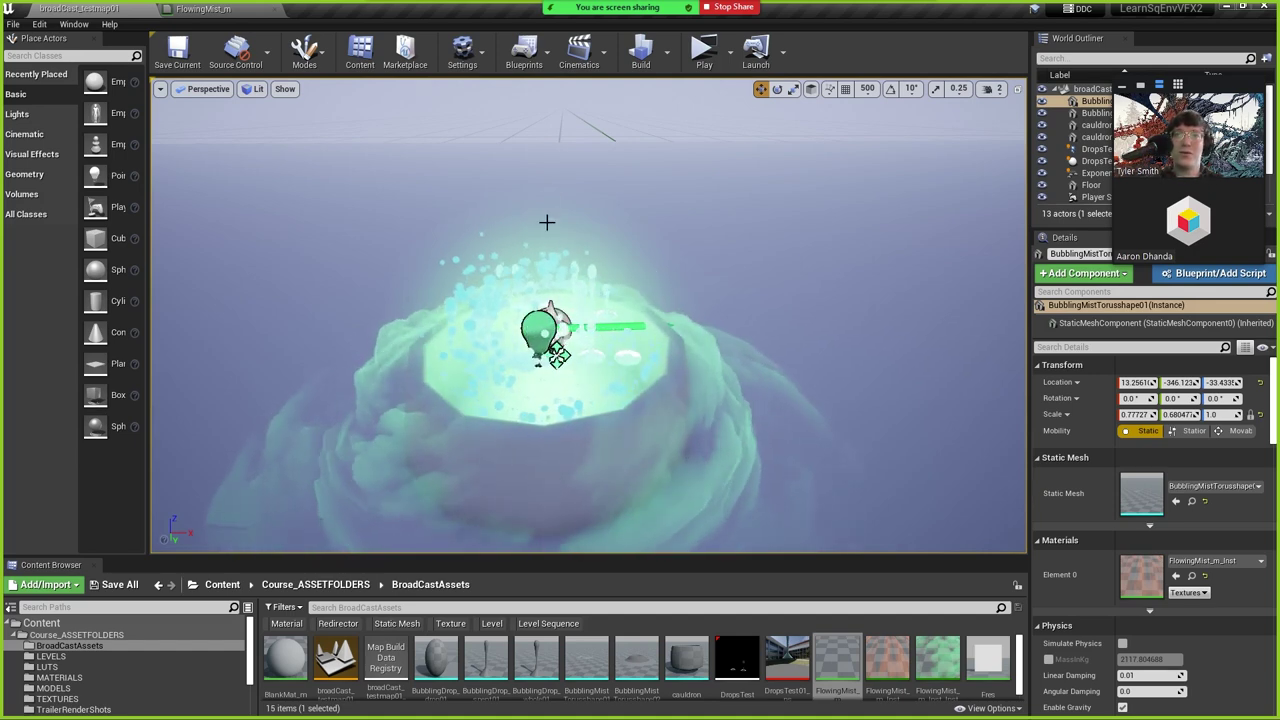
mouse_move(640, 377)
right_down()
mouse_move(700, 340)
mouse_move(800, 309)
mouse_move(544, 232)
mouse_move(586, 269)
mouse_move(640, 377)
right_up()
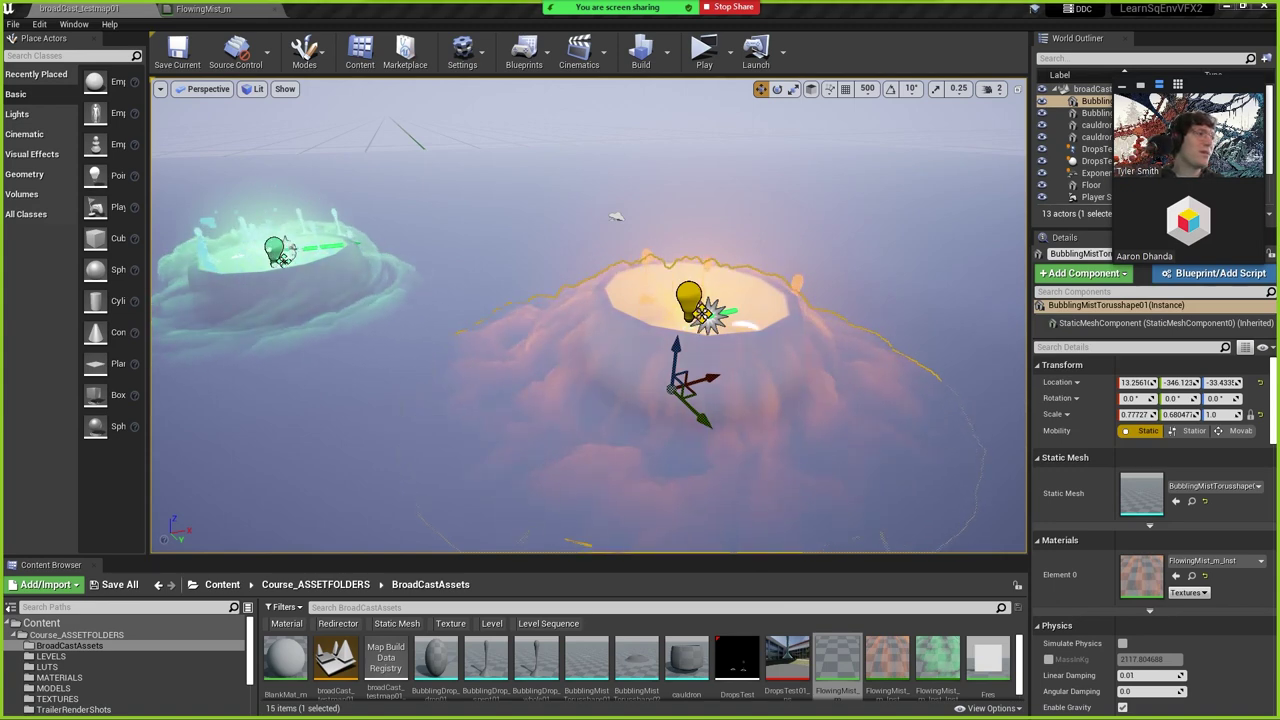
Open the meeting chat and move its window off the shared screen.
mouse_move(583, 20)
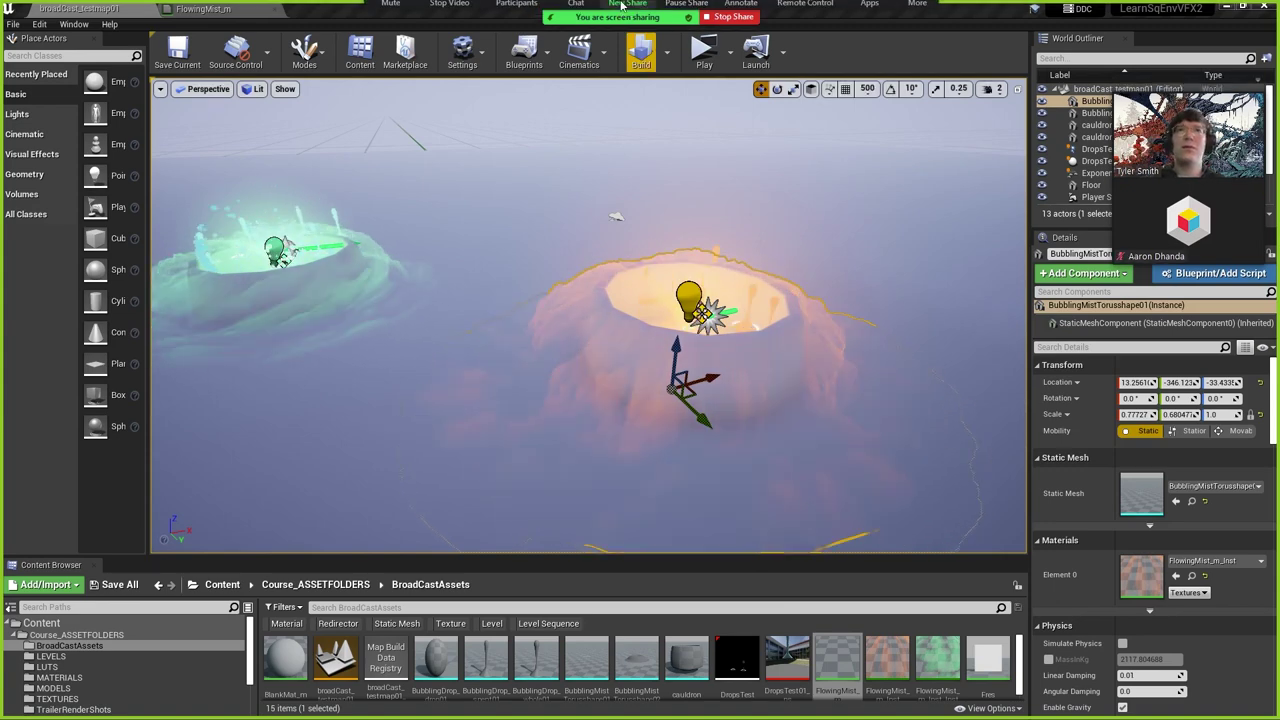
click(583, 20)
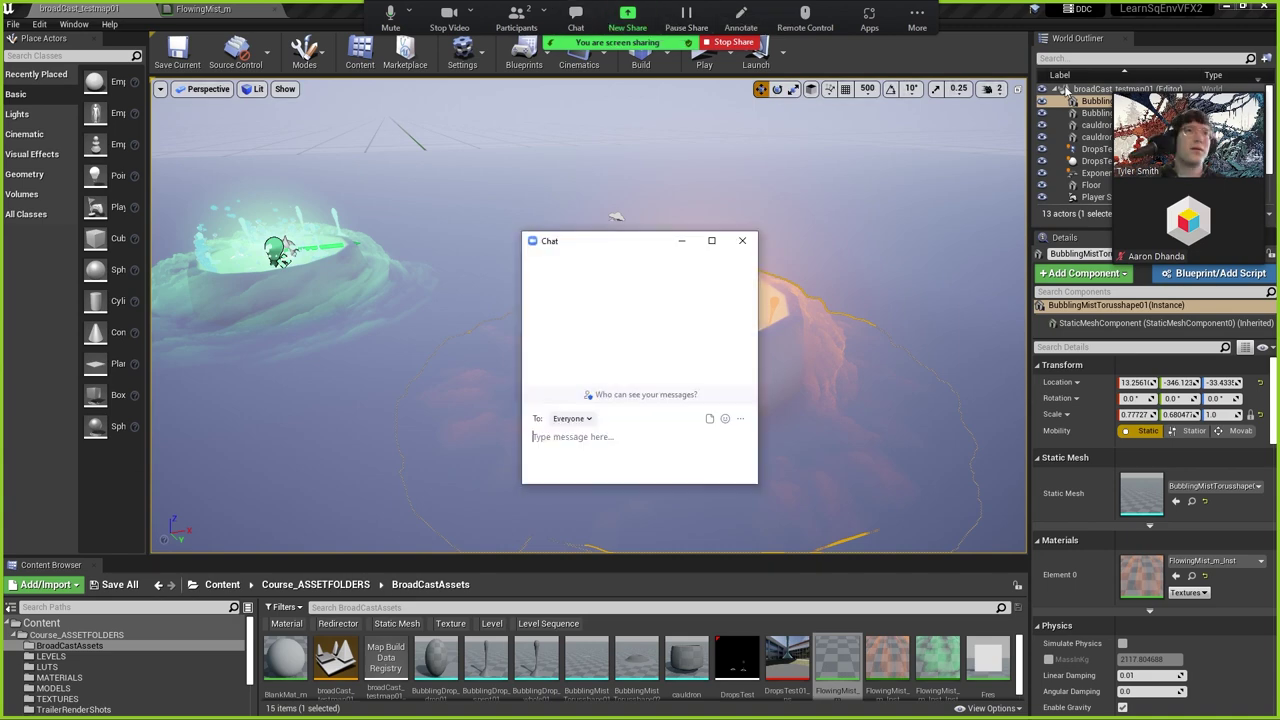
drag(600, 250, 1279, 255)
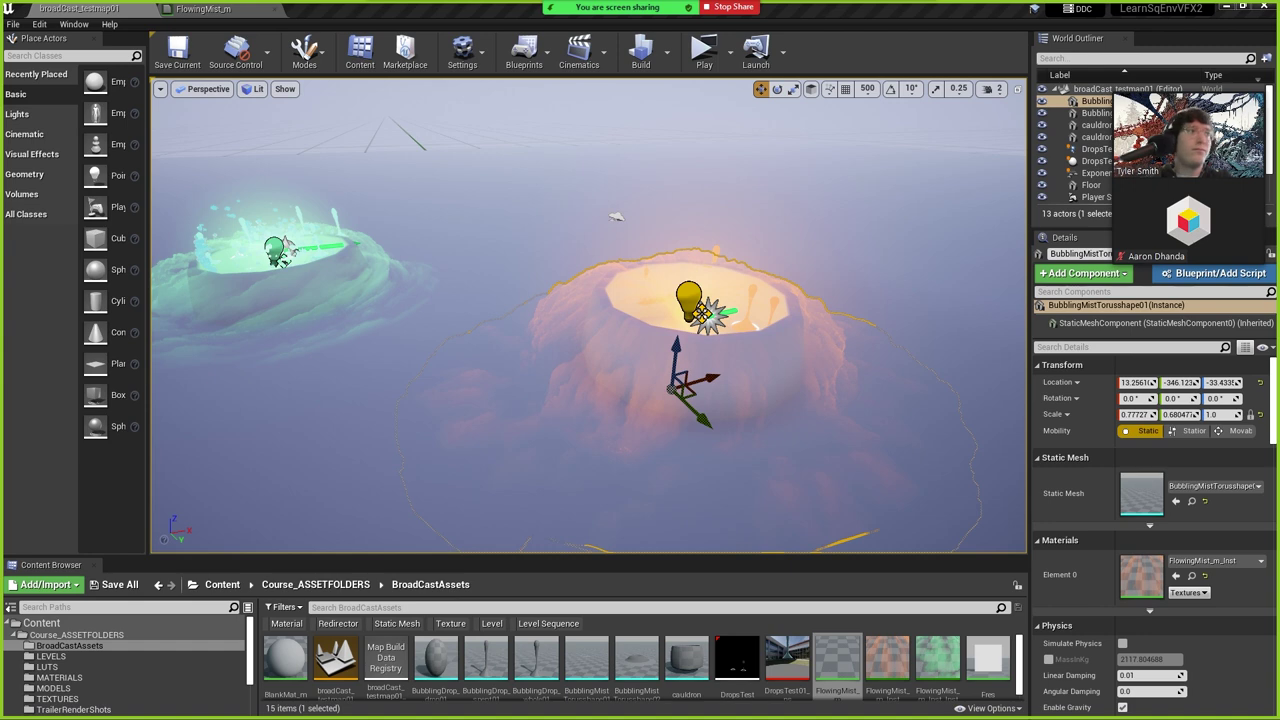
Open the FlowingMist_m material and show its preview on a plane seen from above.
drag(641, 377, 600, 325)
double_click(842, 662)
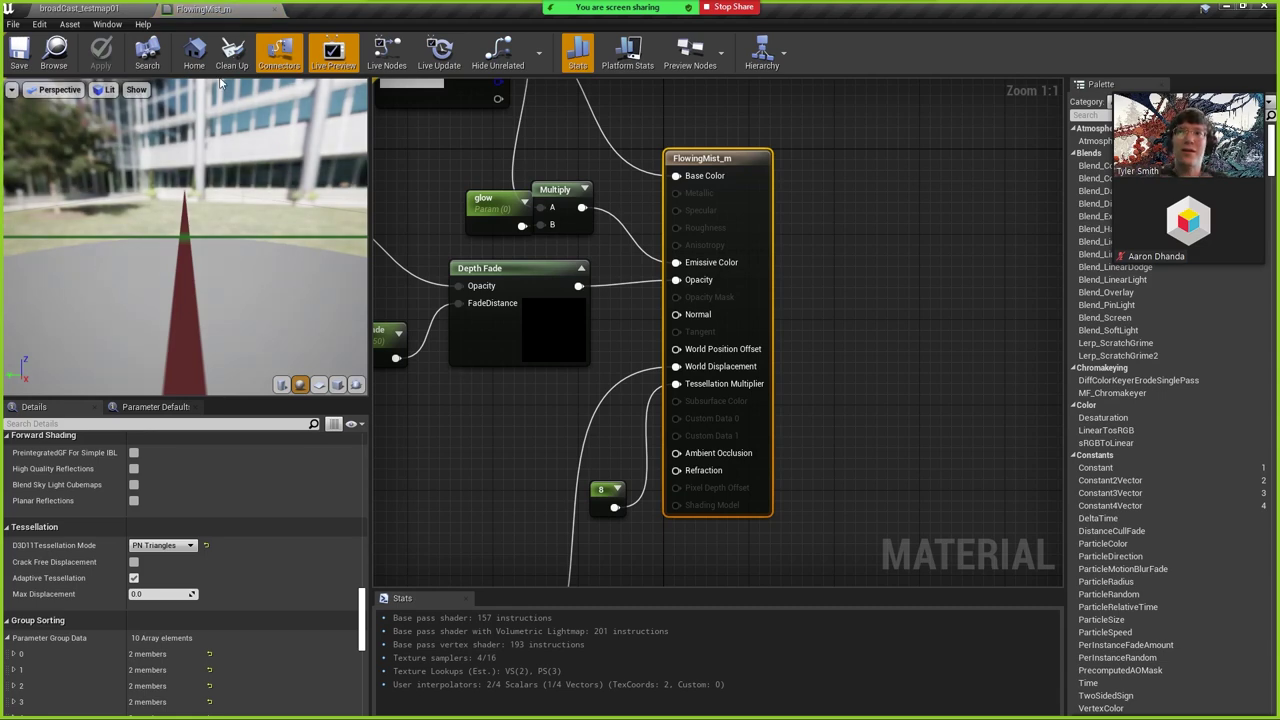
click(322, 387)
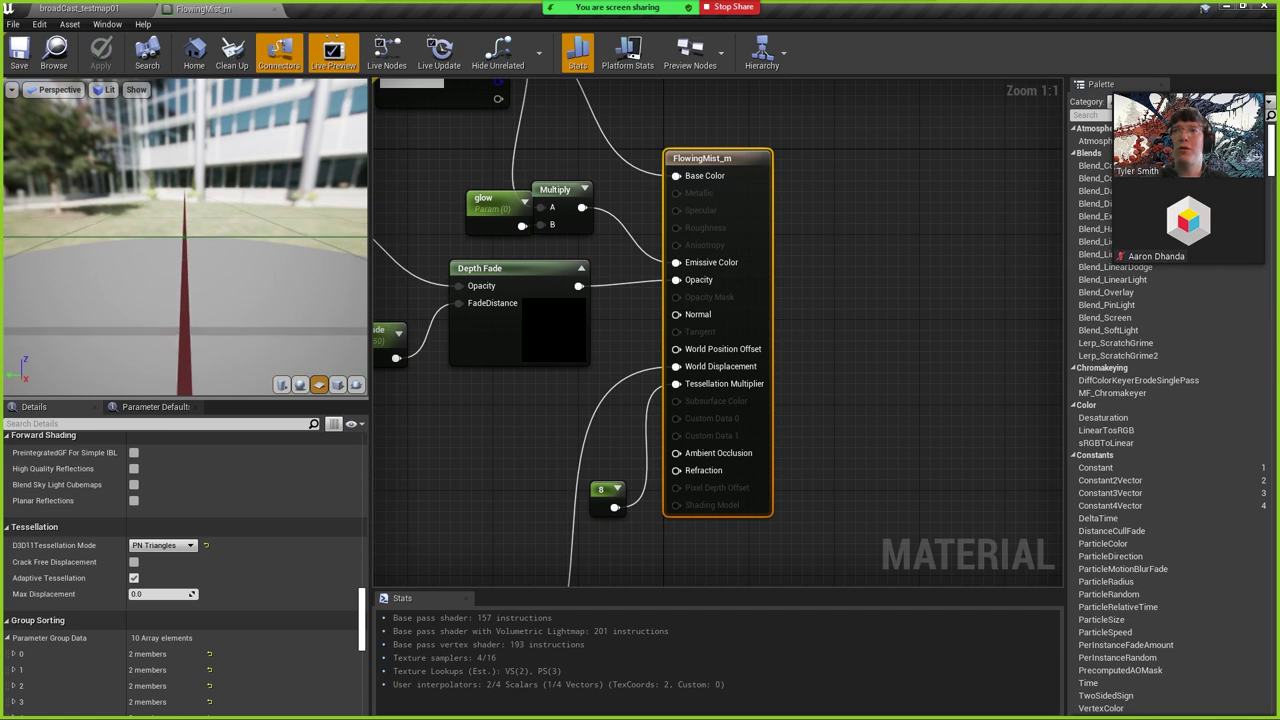
drag(263, 288, 263, 157)
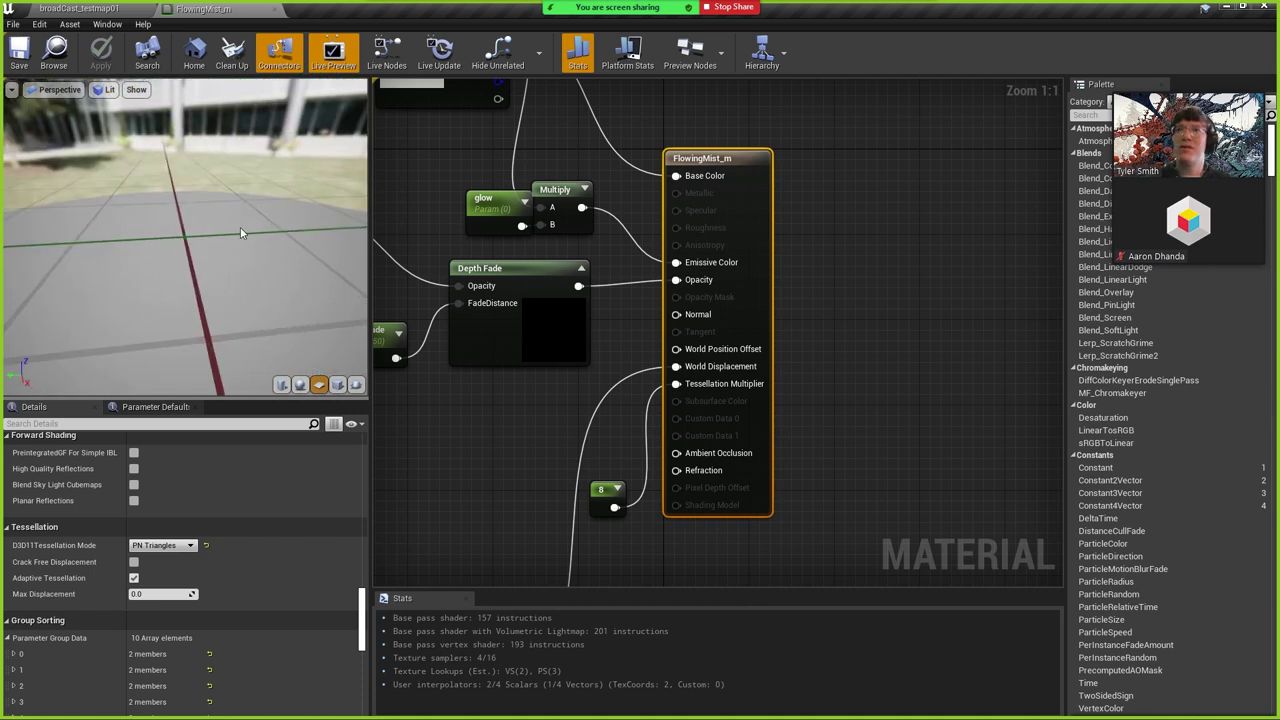
Set the Contrast parameter's default value to 0.1.
right_drag(484, 444, 924, 396)
right_drag(378, 210, 570, 215)
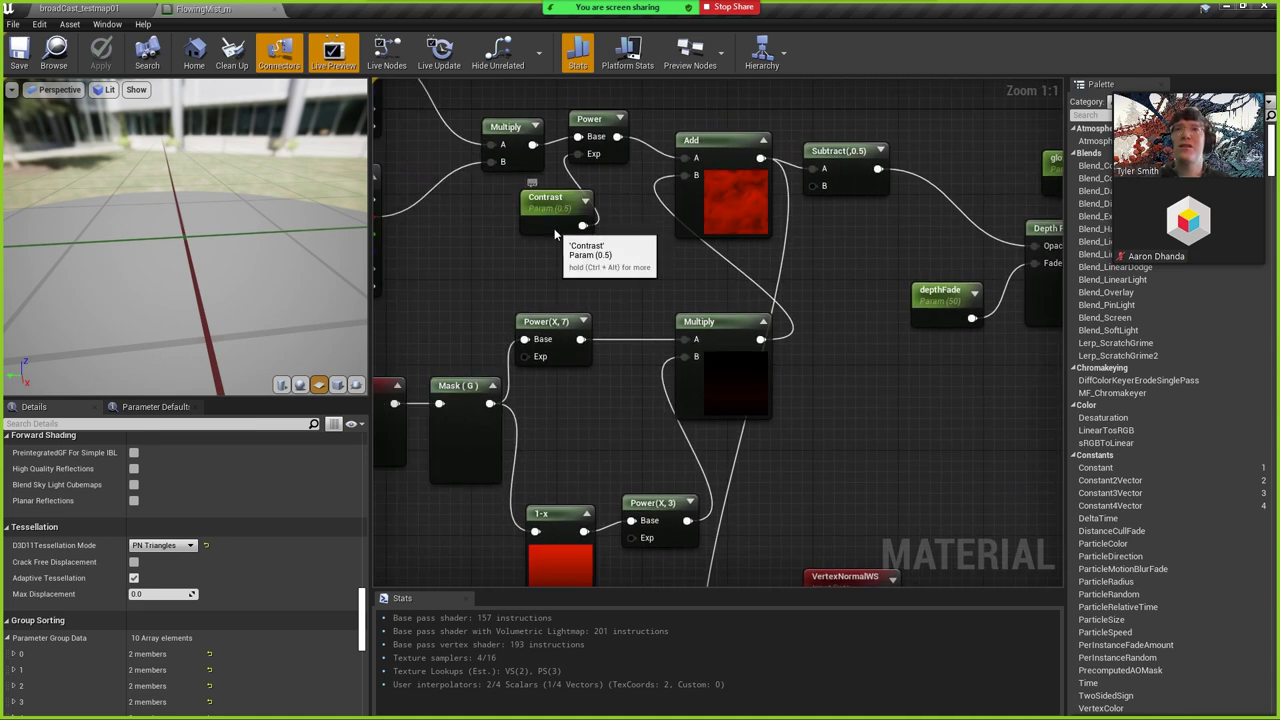
click(570, 215)
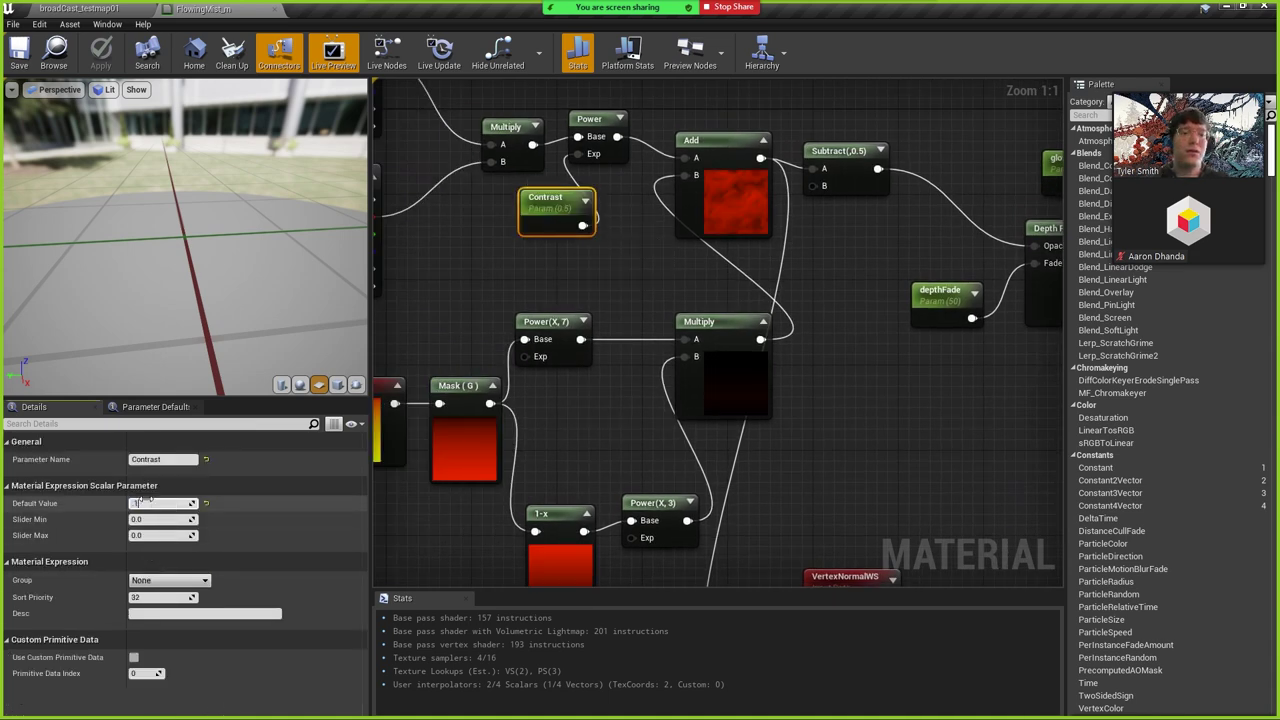
key(Return)
right_drag(504, 257, 758, 277)
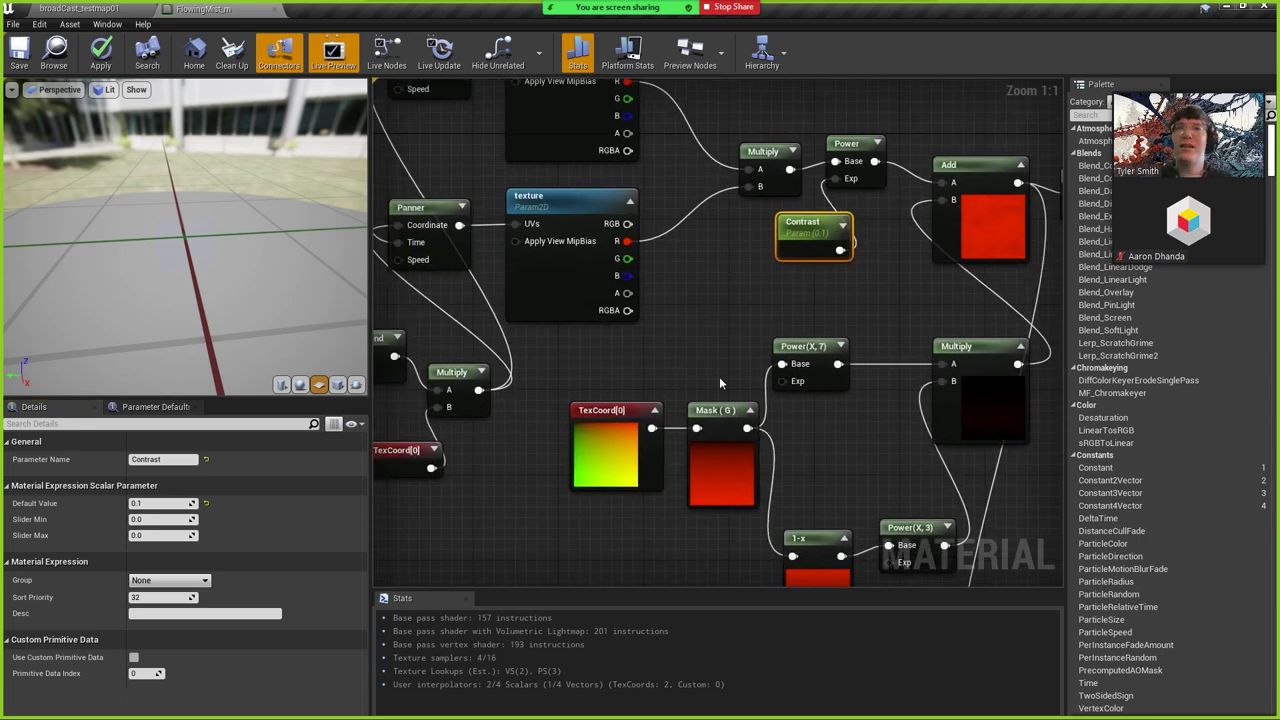
drag(205, 239, 190, 300)
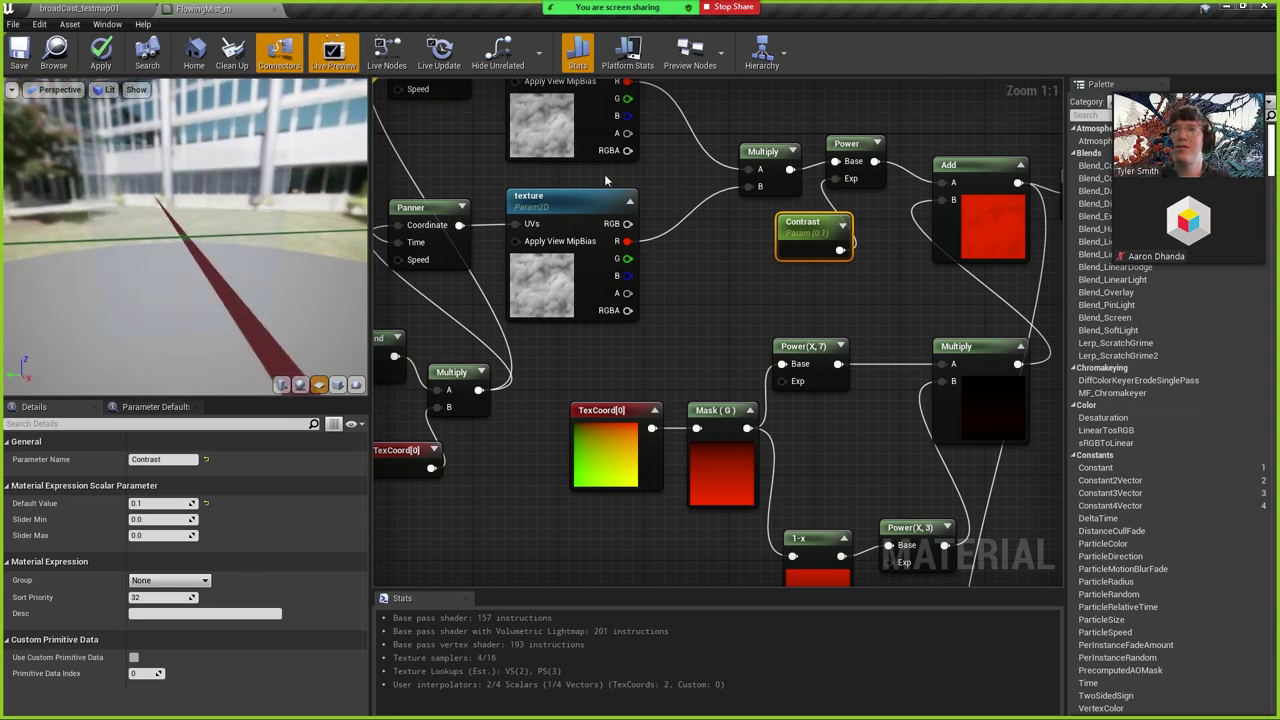
Check the upper texture sample's source texture, and move the Time, time parameter and Multiply nodes farther from the panners.
right_drag(673, 321, 860, 446)
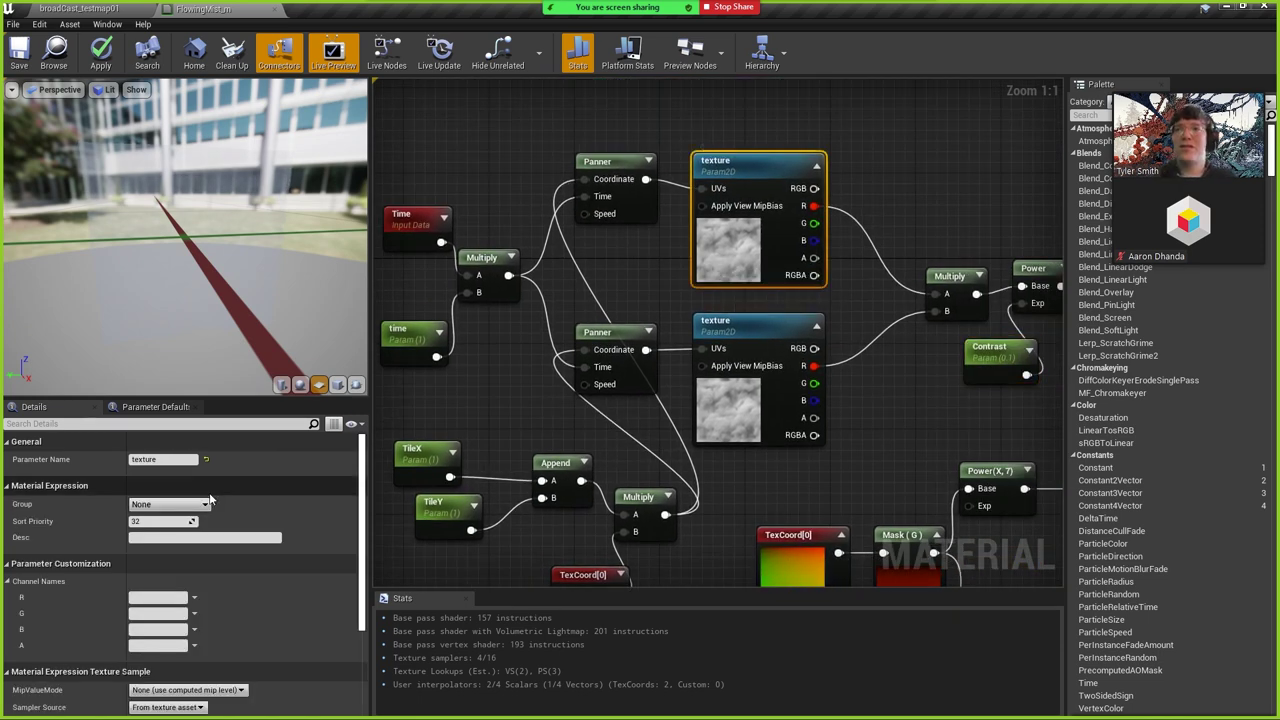
scroll(246, 622, down, 5)
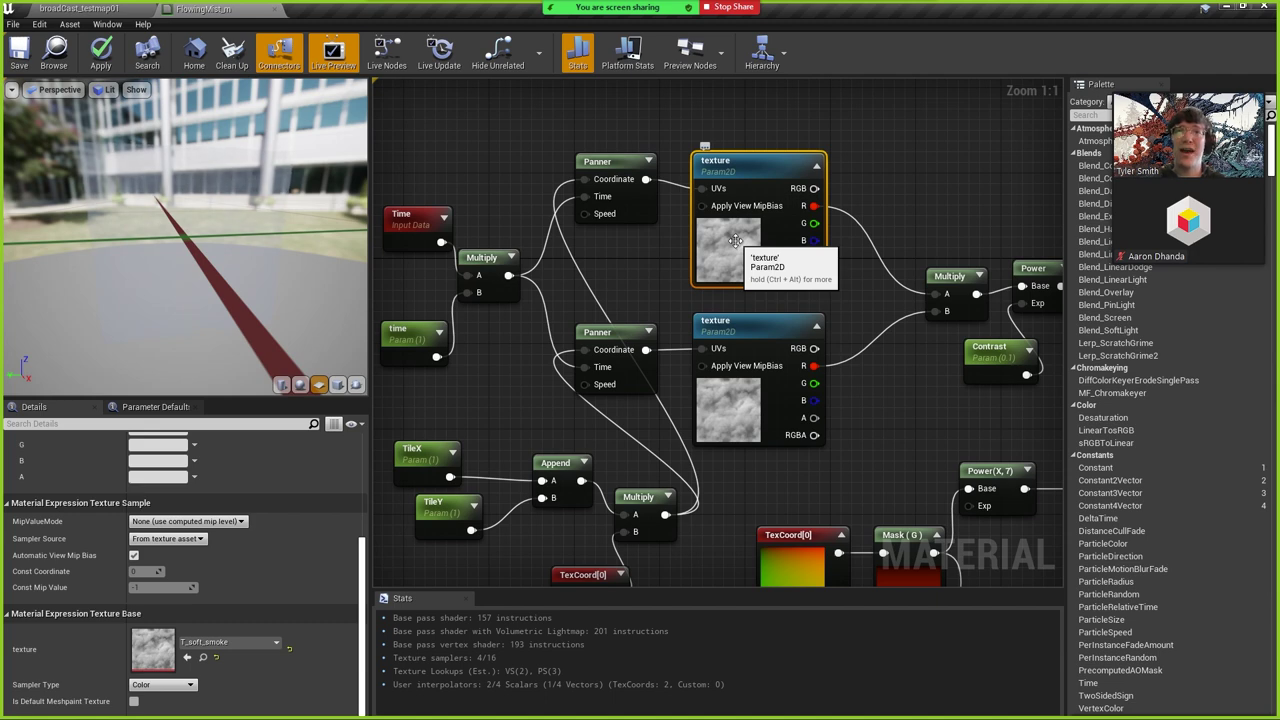
right_drag(545, 205, 617, 216)
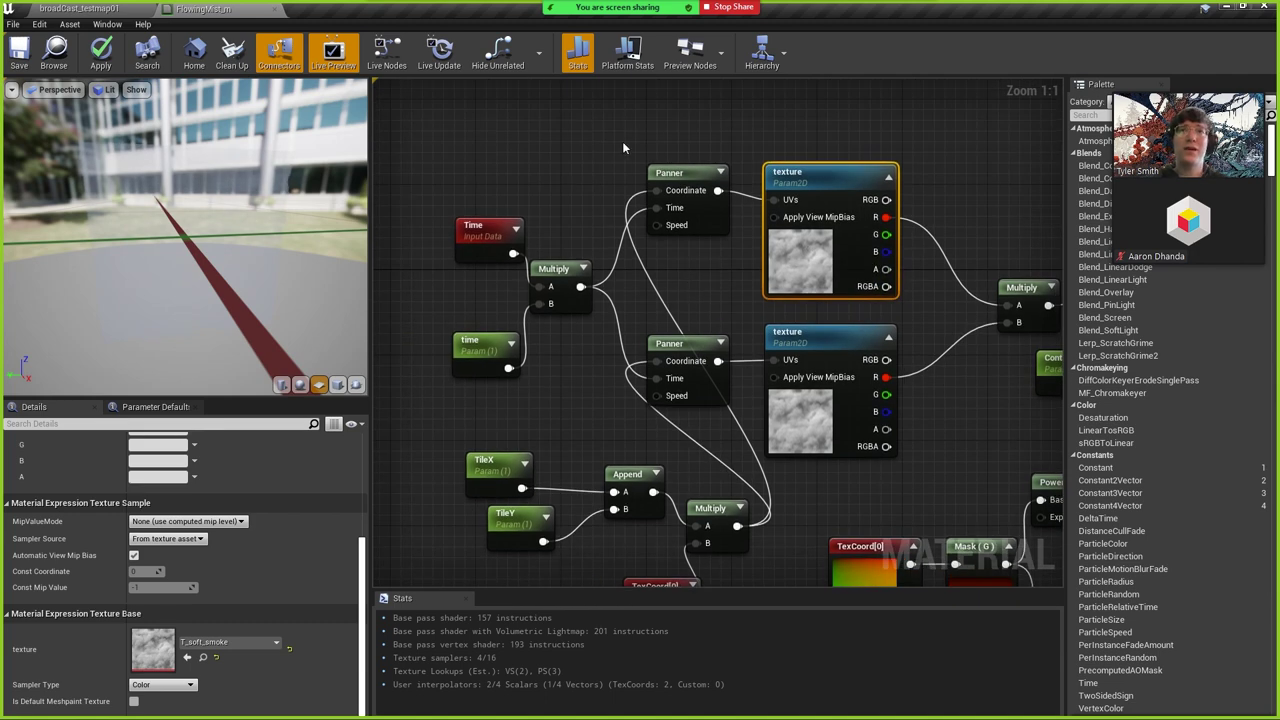
drag(440, 205, 565, 385)
drag(559, 265, 484, 190)
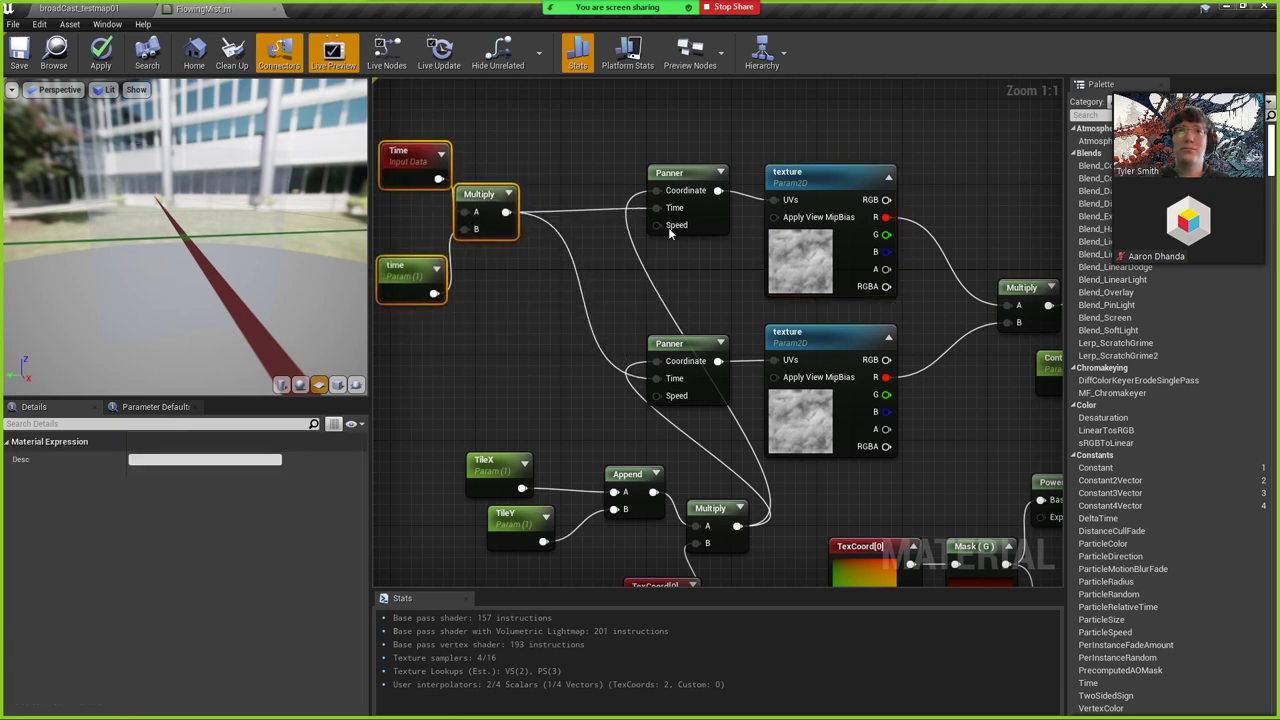
Duplicate the upper texture parameter node, place the copy above the existing graph and preview it on its own.
click(833, 174)
right_drag(748, 122, 736, 321)
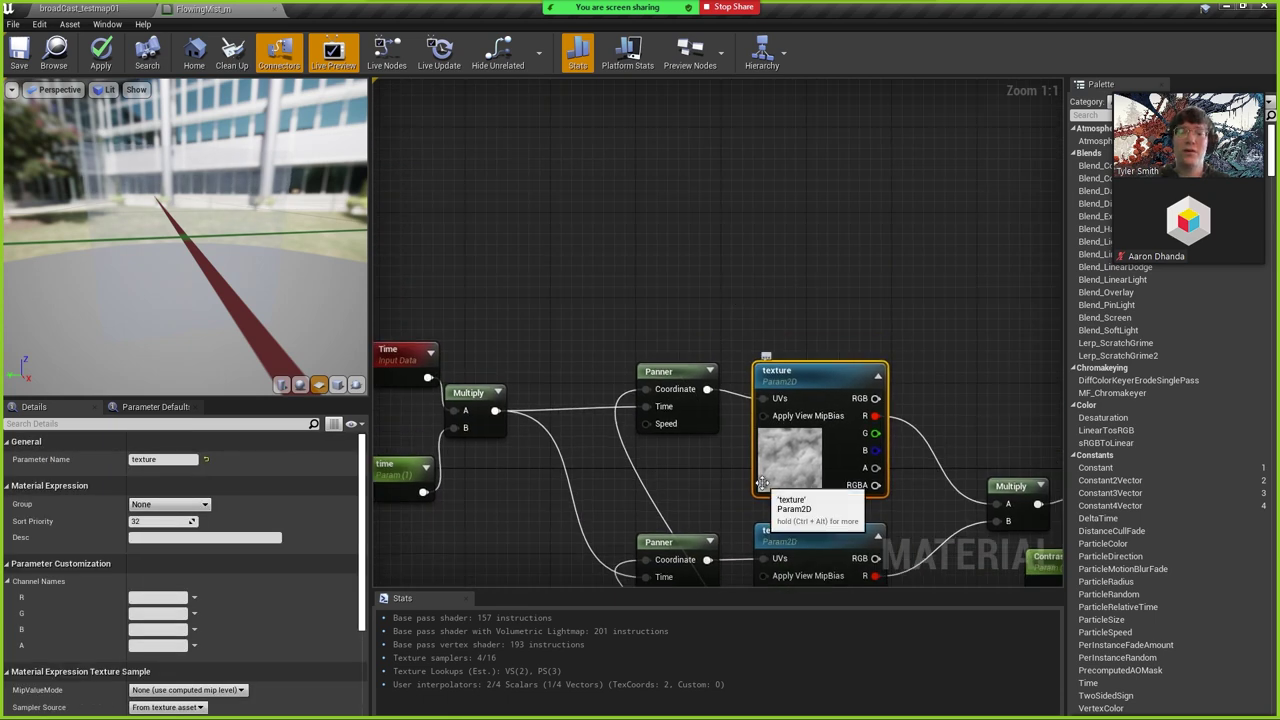
key(ctrl+w)
drag(830, 500, 832, 176)
right_click(815, 243)
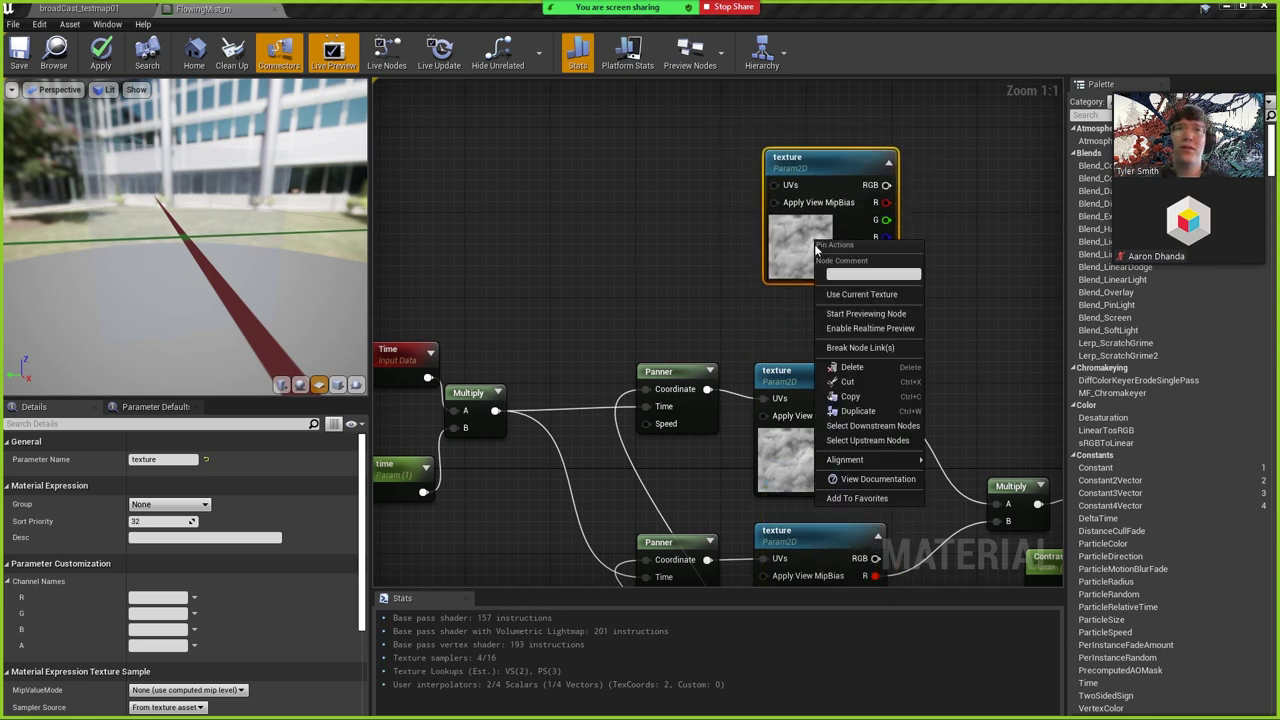
click(843, 314)
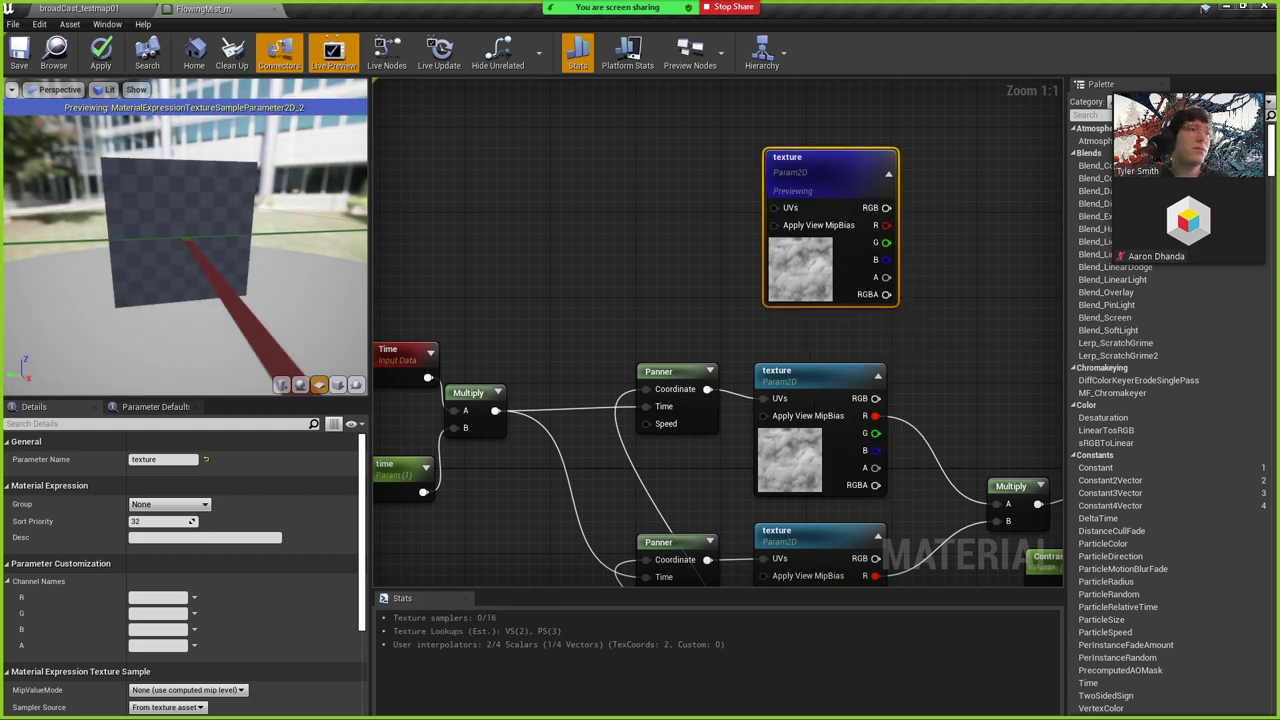
Add a Panner node and connect its output to the UVs input of the duplicated texture node.
right_click(542, 229)
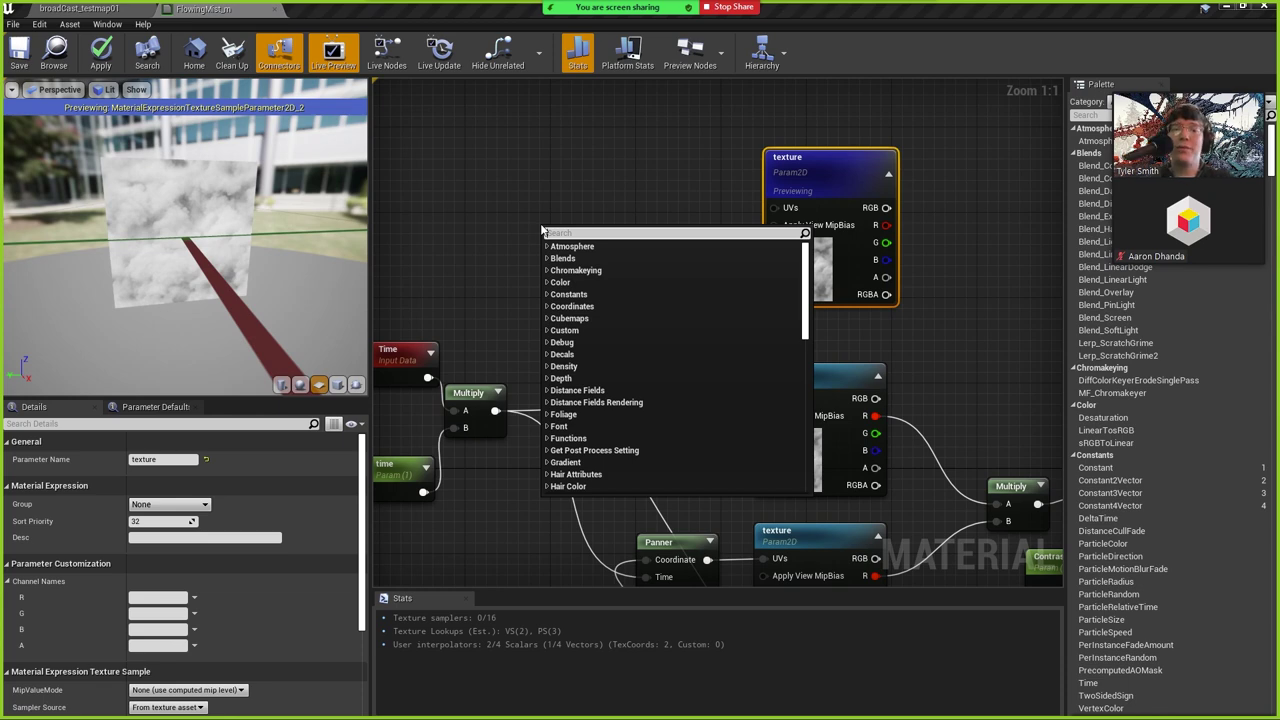
text(panner)
click(572, 261)
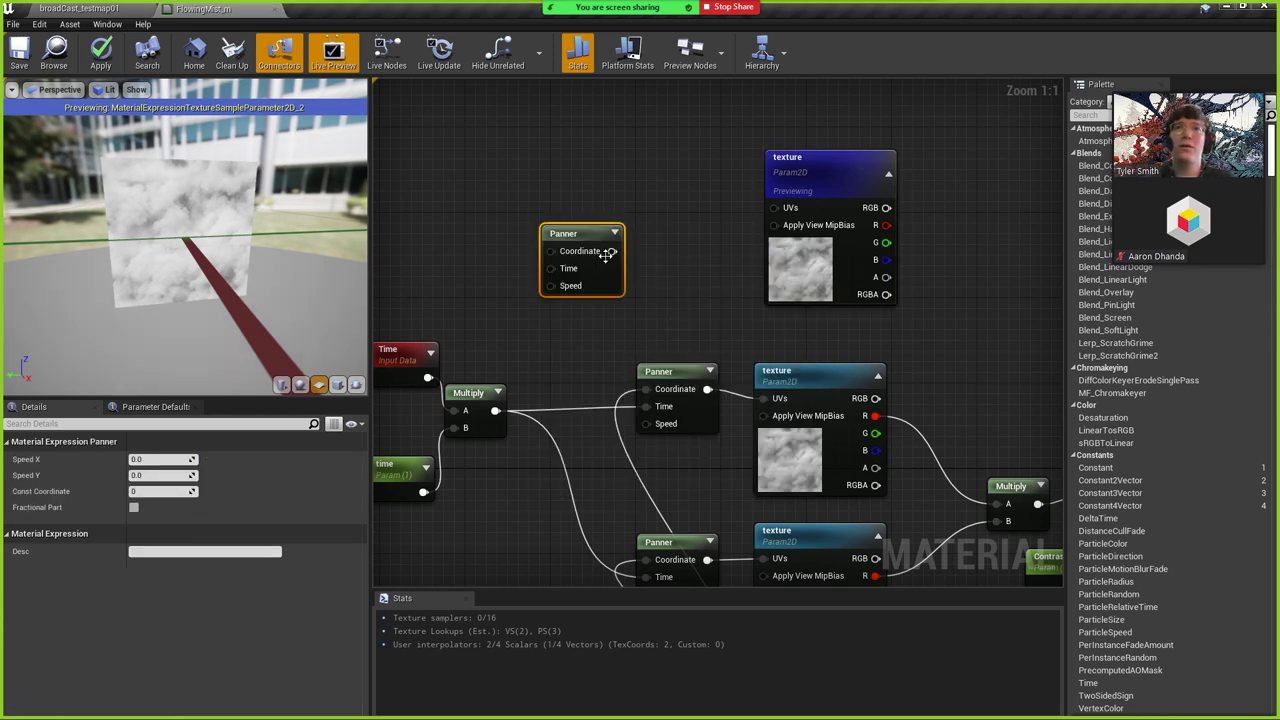
click(833, 174)
scroll(232, 560, down, 3)
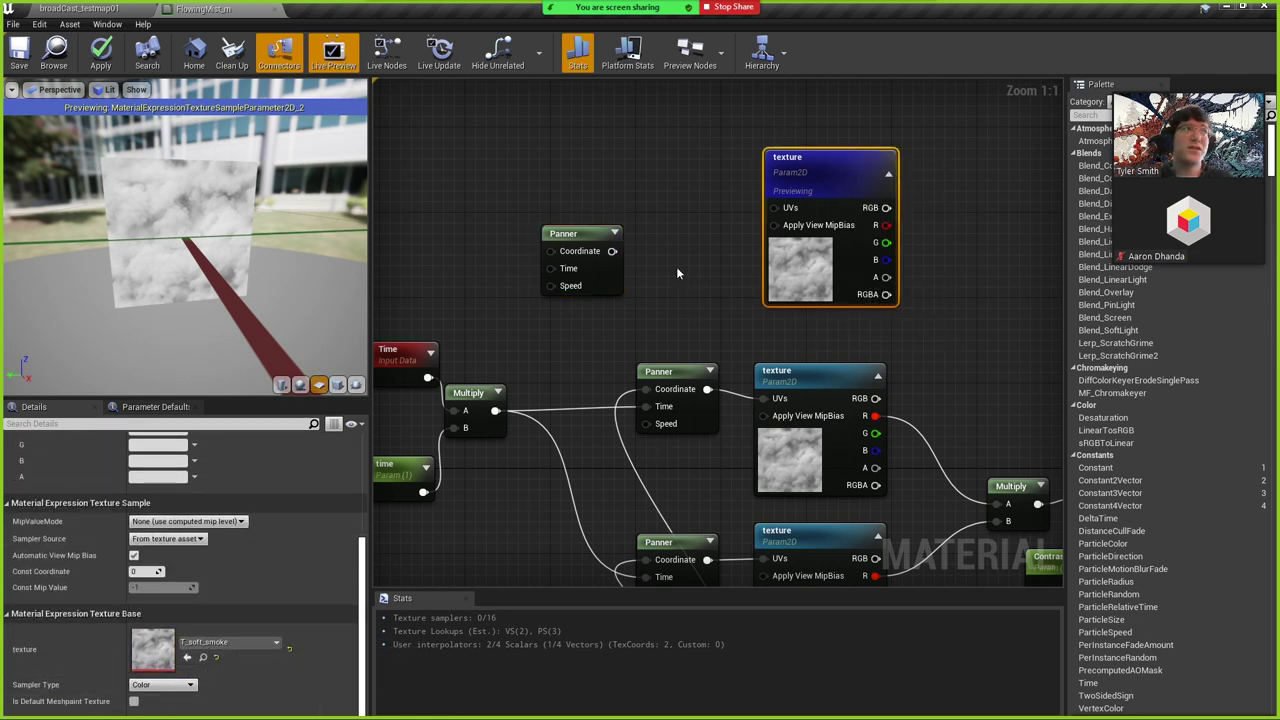
drag(608, 268, 775, 208)
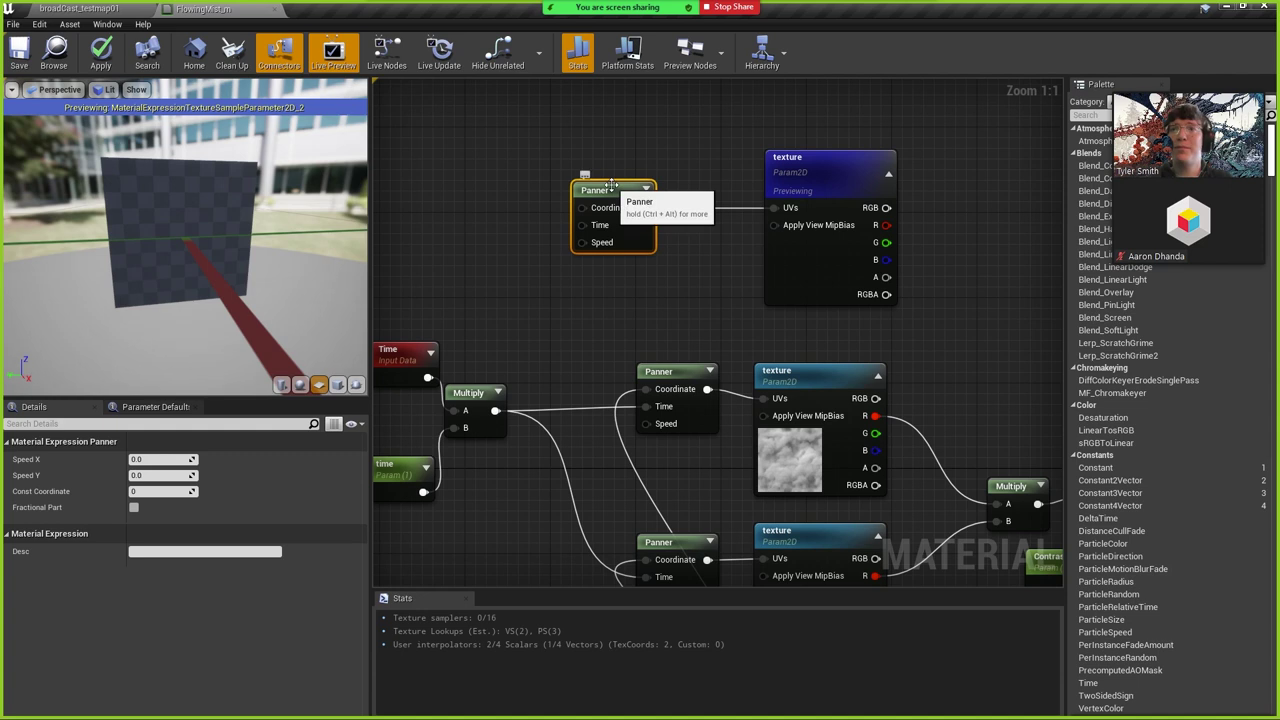
Stop previewing the duplicated texture node and inspect the settings of the FlowingMist_m result node.
click(845, 153)
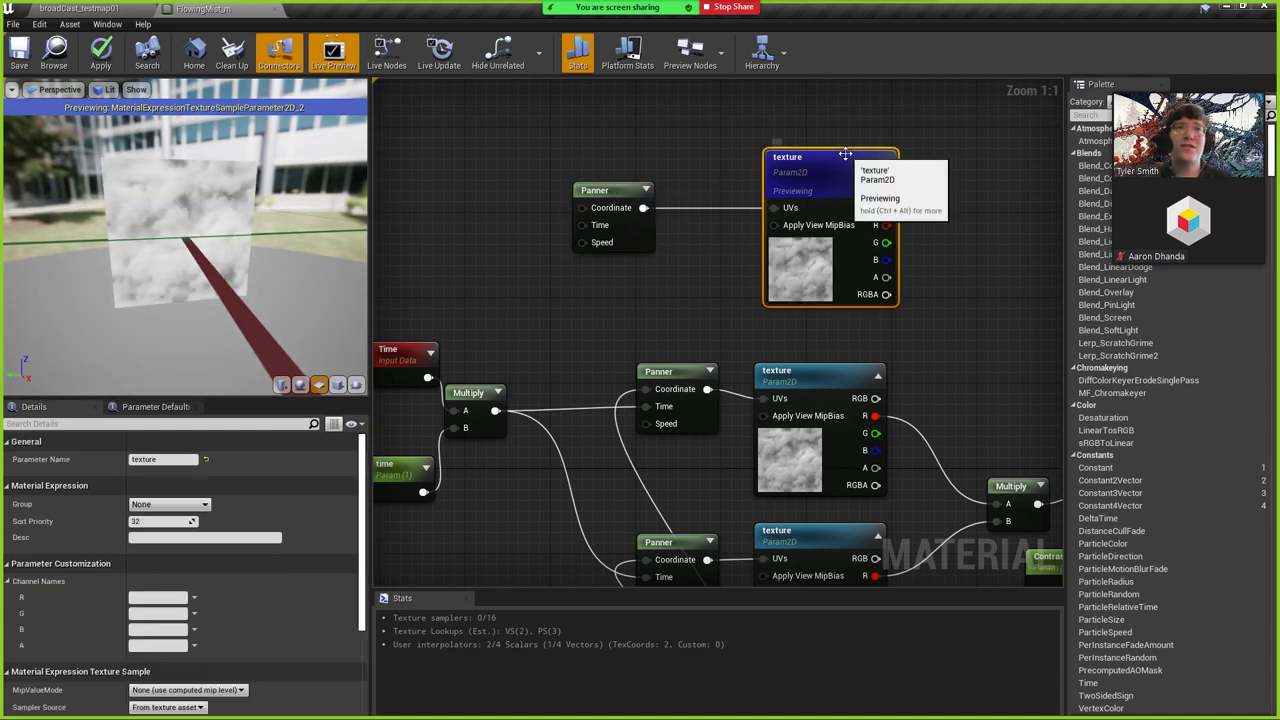
right_click(845, 154)
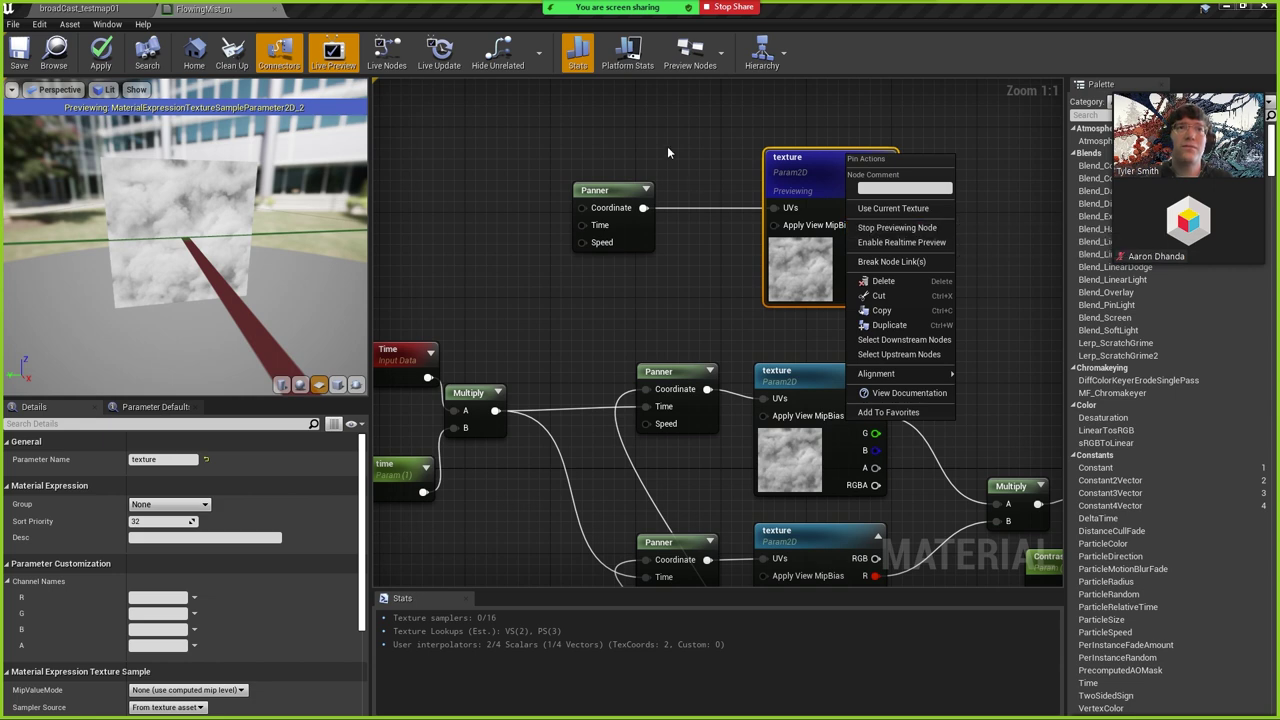
click(890, 227)
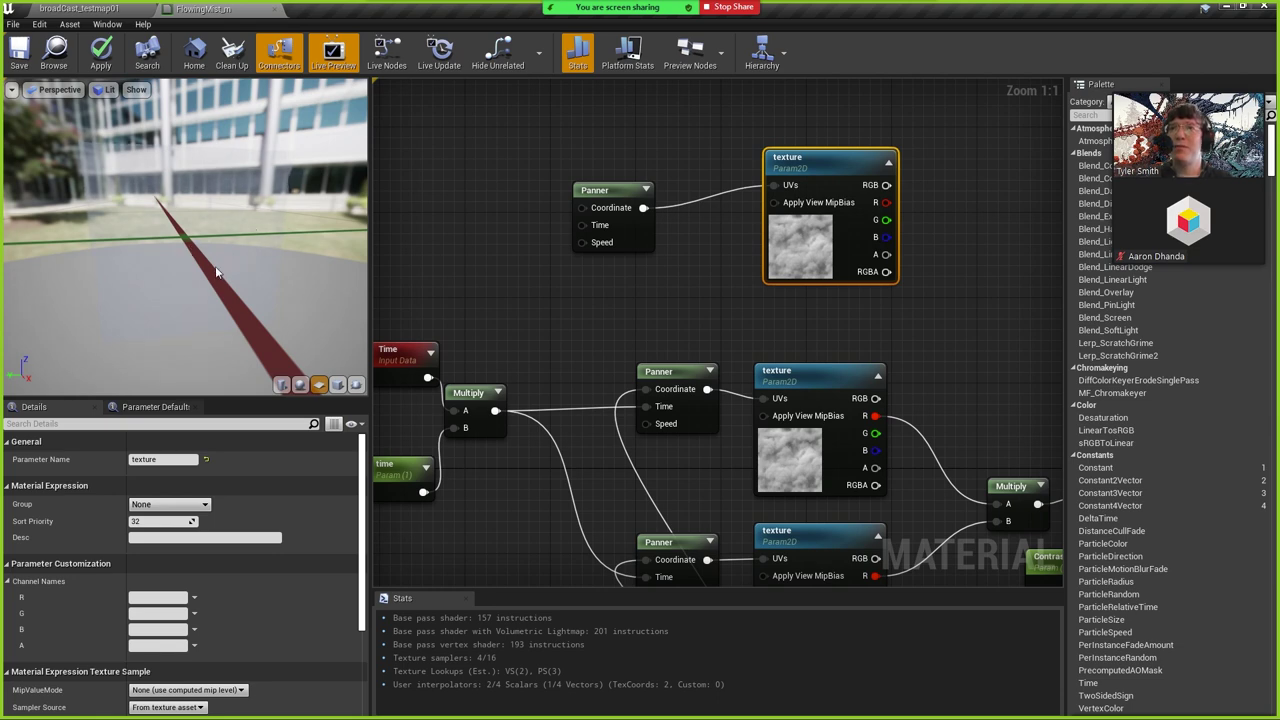
right_drag(760, 348, 908, 268)
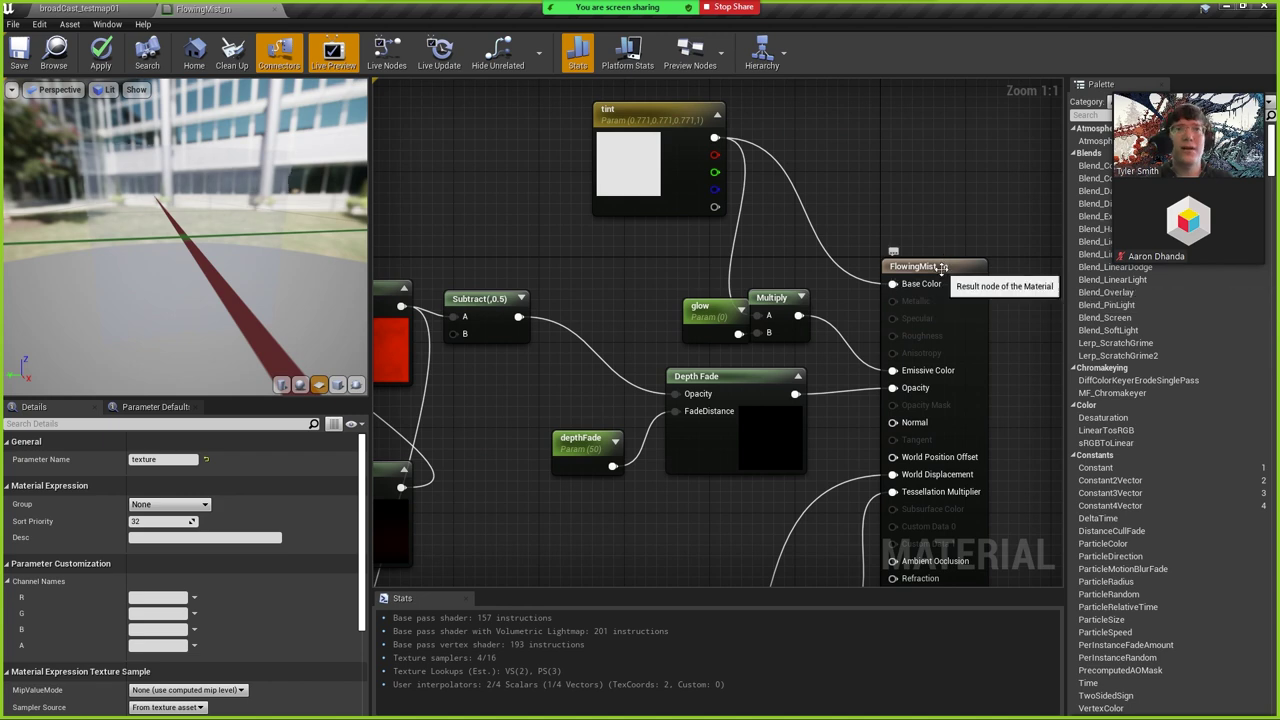
click(910, 266)
right_drag(539, 239, 1062, 405)
right_drag(702, 298, 816, 383)
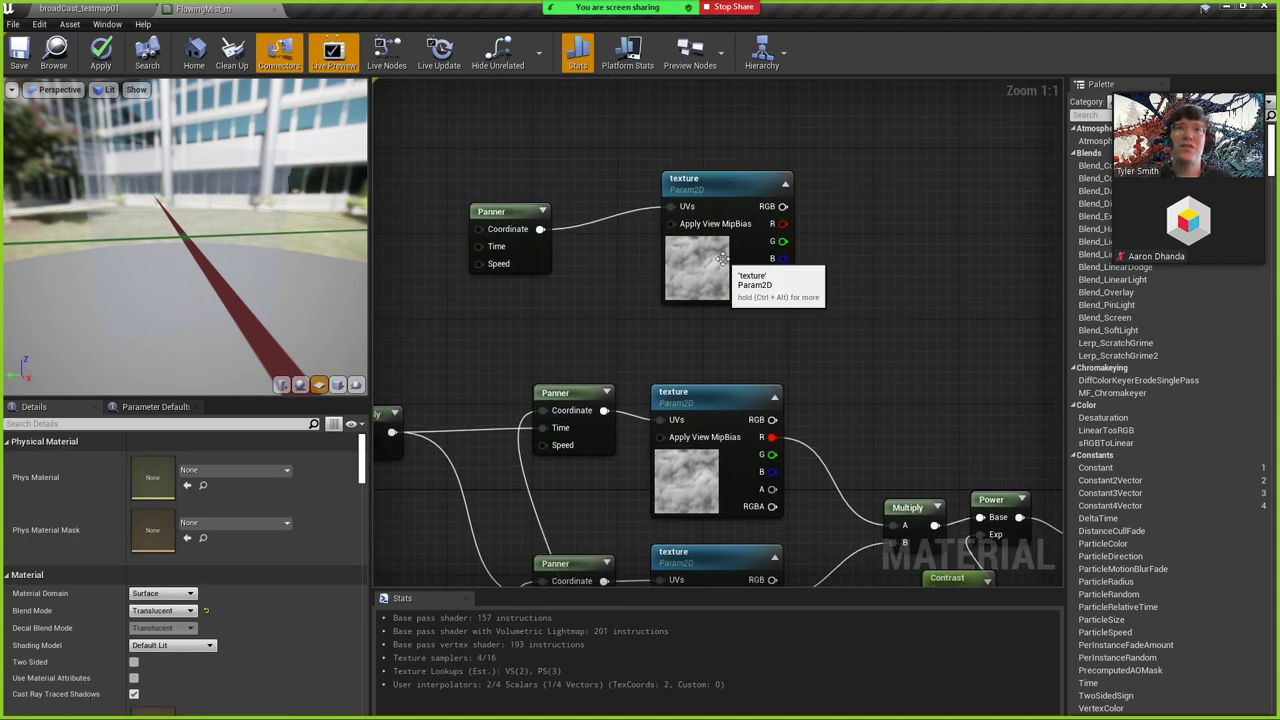
Preview the duplicated texture node on its own and orbit the preview so the plane faces the camera.
click(722, 183)
right_click(722, 184)
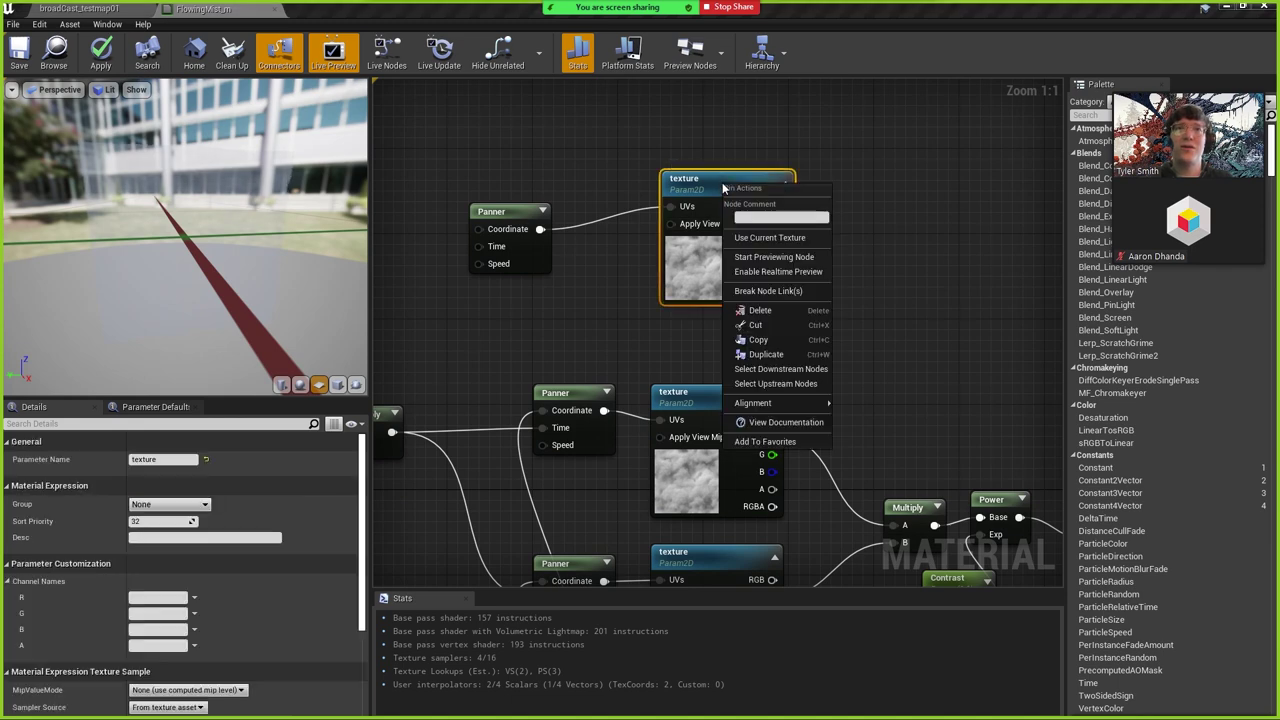
click(776, 257)
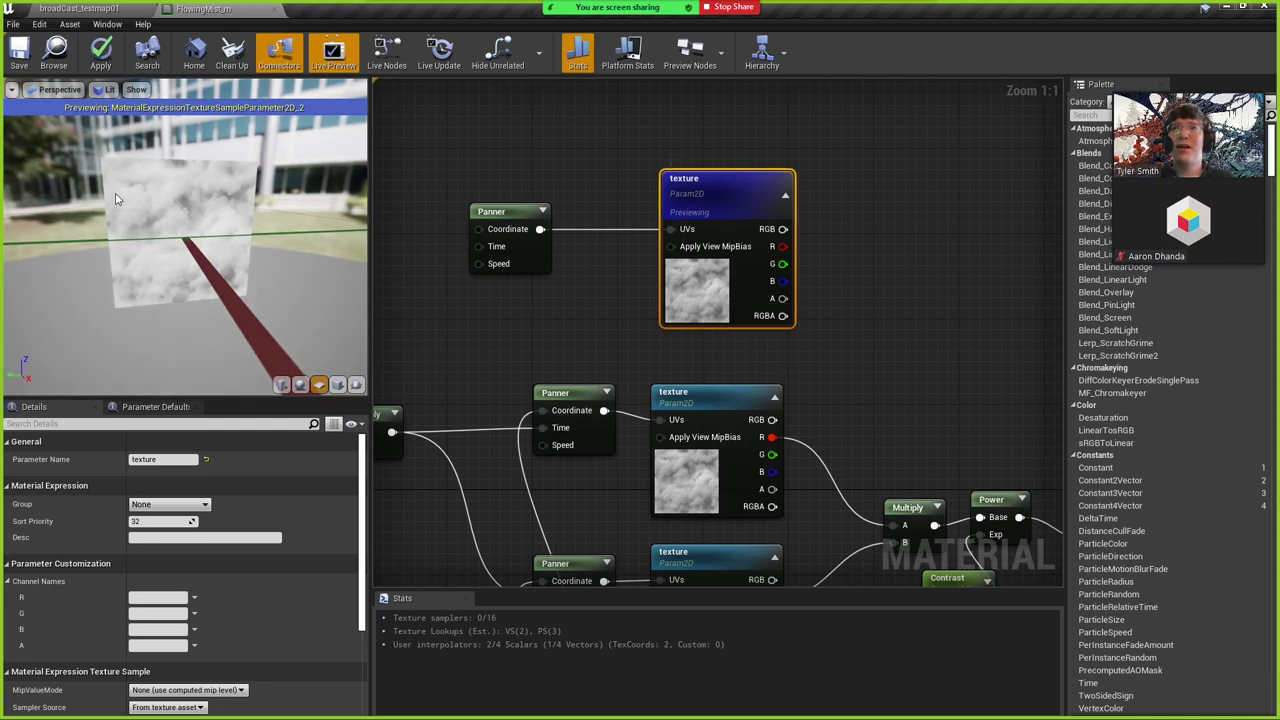
drag(240, 249, 210, 250)
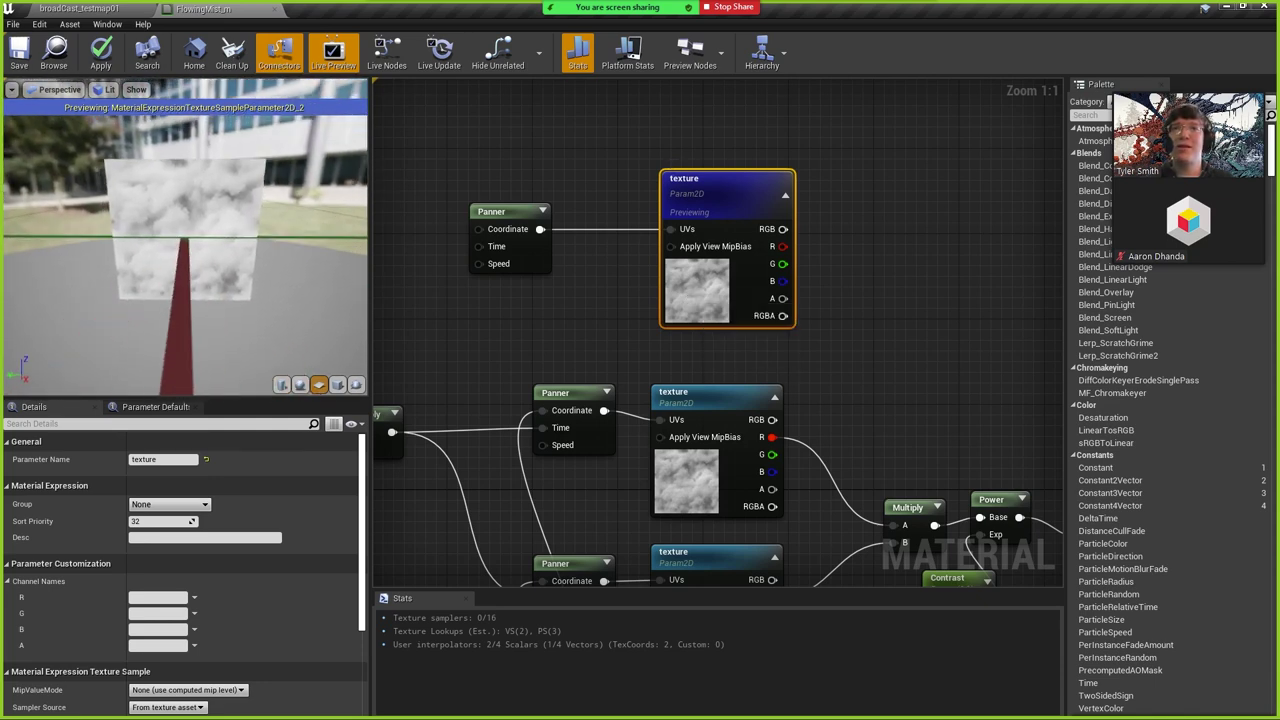
Try Speed Y values of 1 and -1 on the new Panner node, finishing with Speed Y at 0.
click(507, 213)
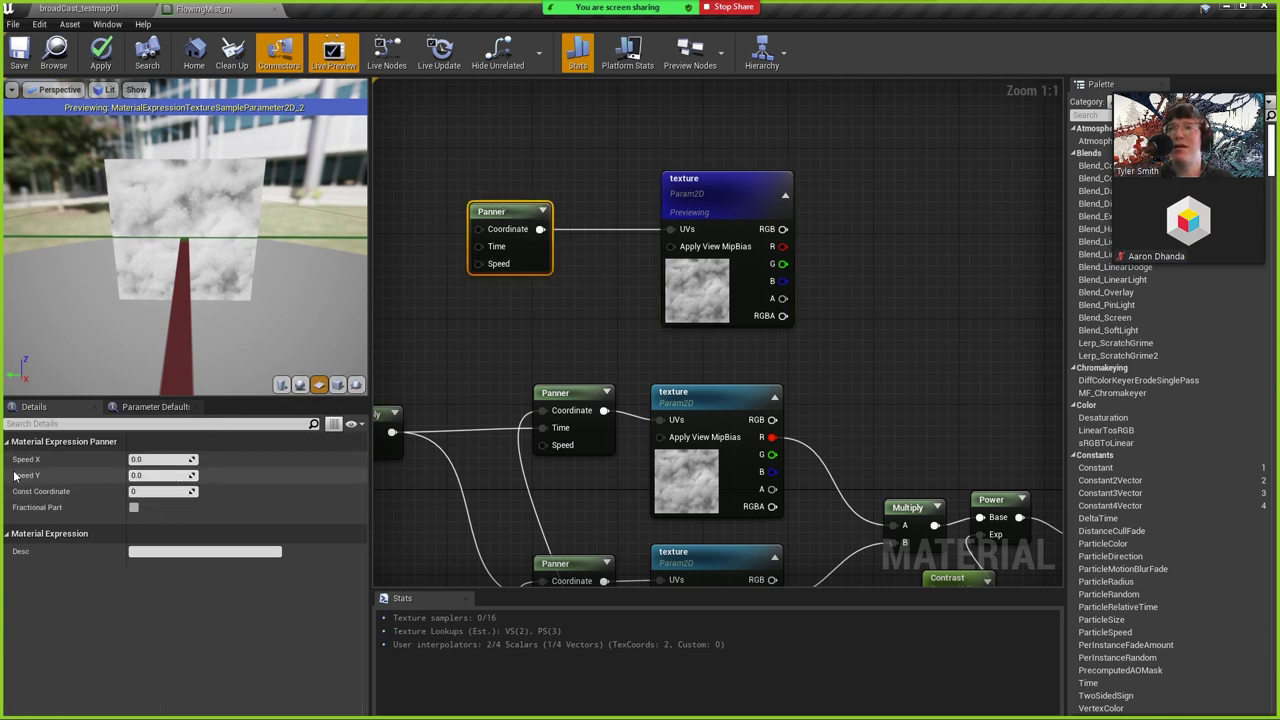
click(166, 476)
text(1)
key(Return)
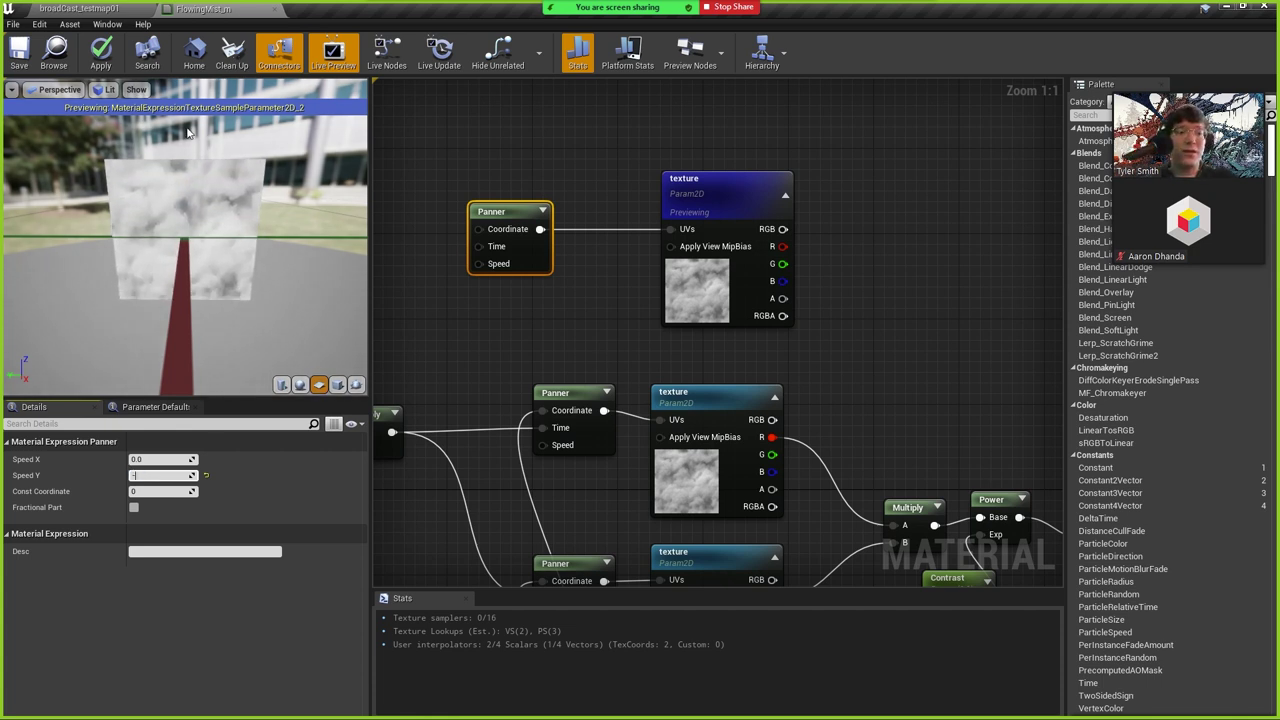
text(-1)
key(Return)
text(0)
key(Return)
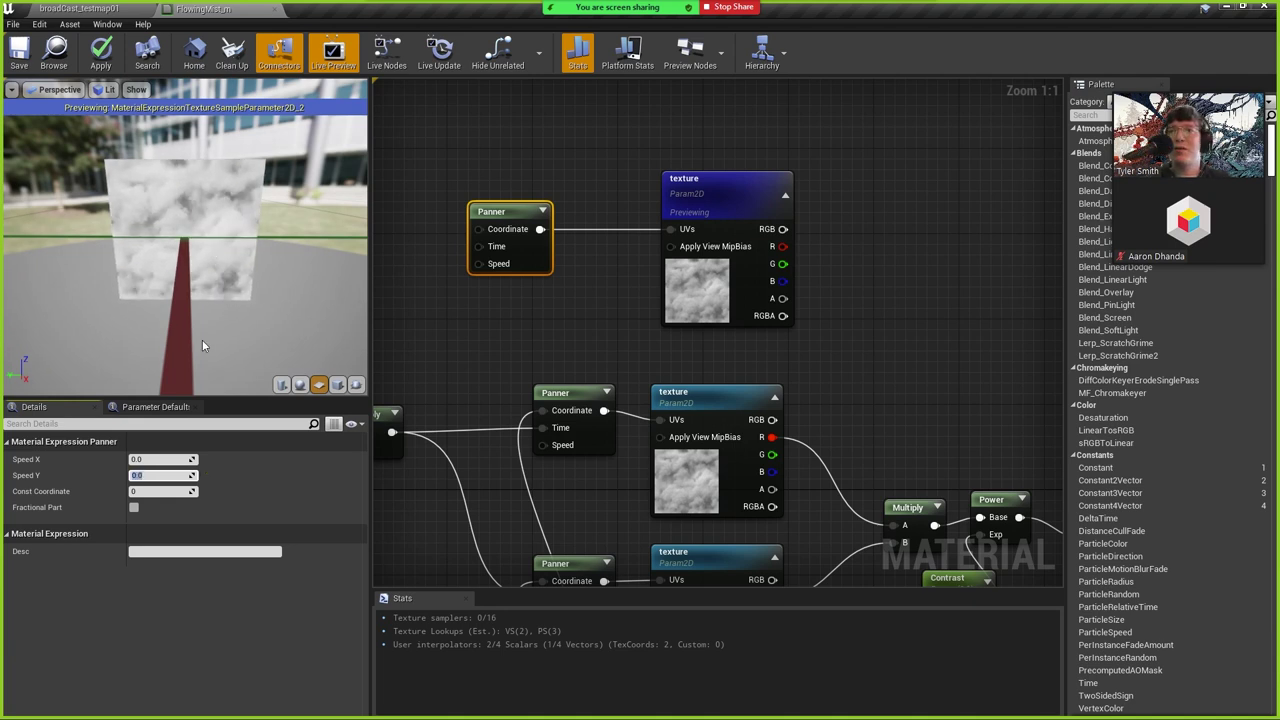
Make the new Panner node scroll diagonally with Speed X 1 and Speed Y 0.5.
click(160, 461)
text(1)
key(Return)
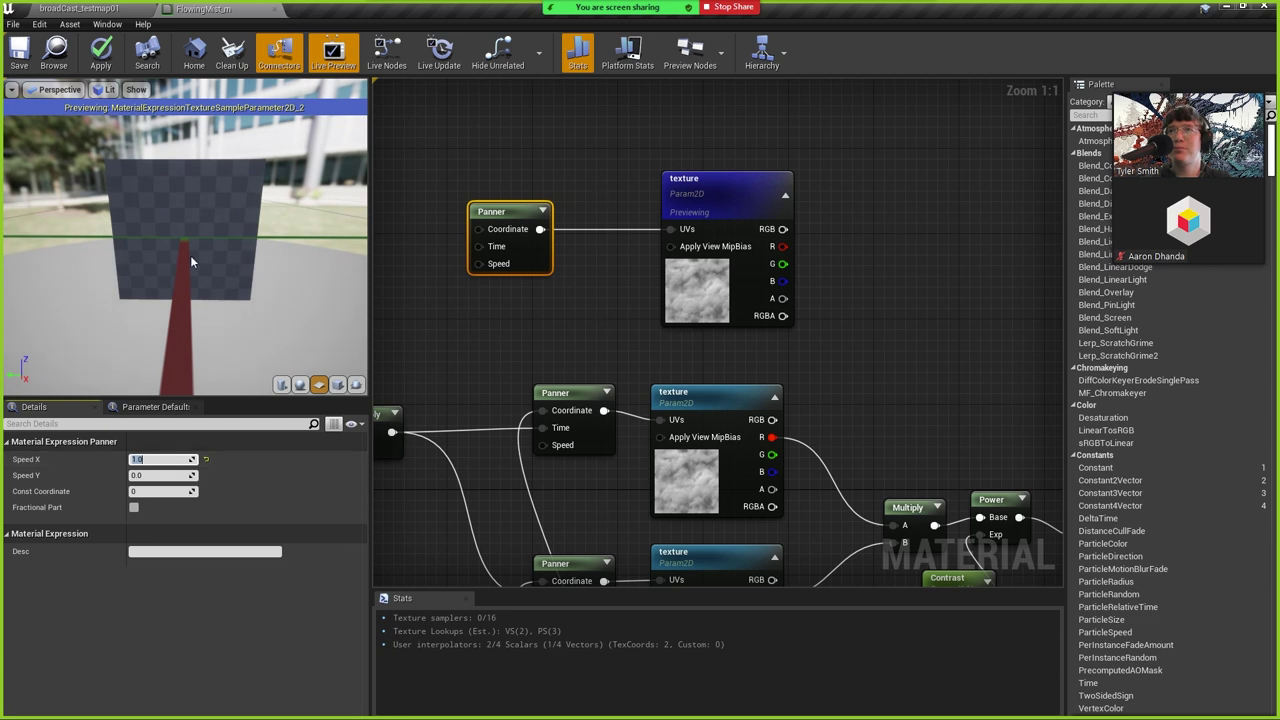
click(157, 476)
text(5)
key(Return)
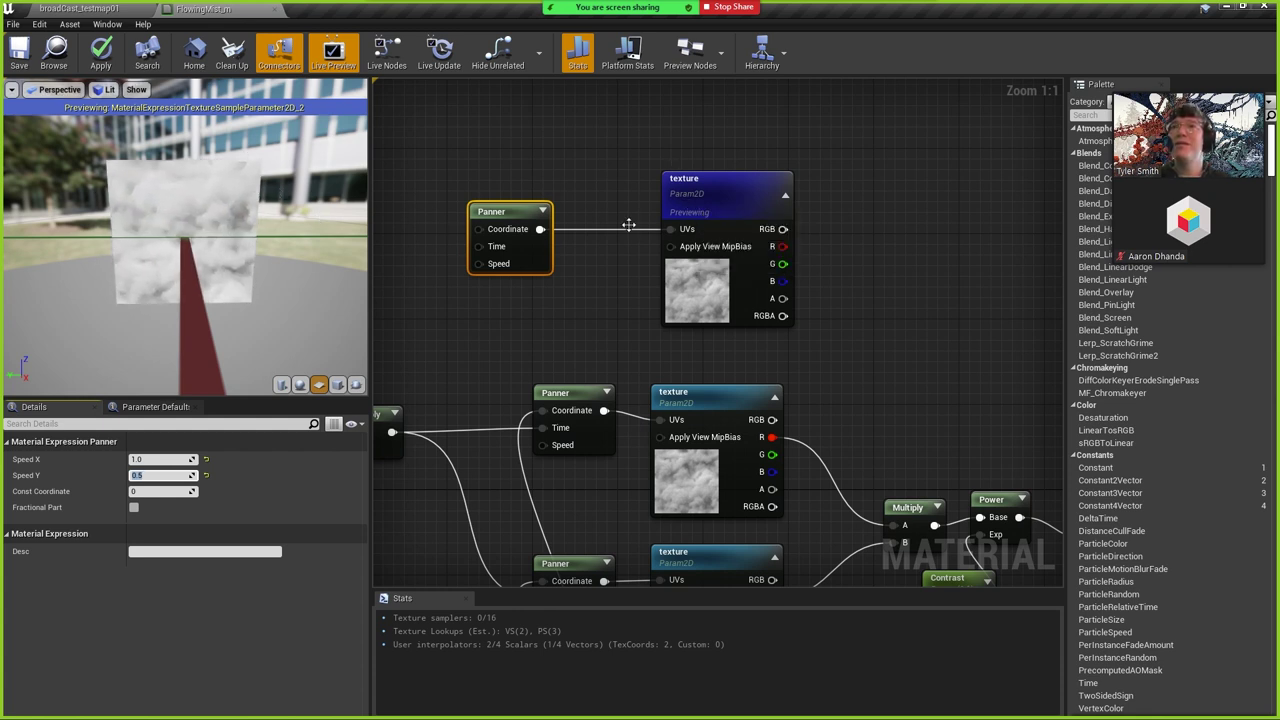
Set the new Panner's Speed X to 0 and Speed Y to -0.5, checking the existing upper Panner's speeds for comparison.
click(150, 459)
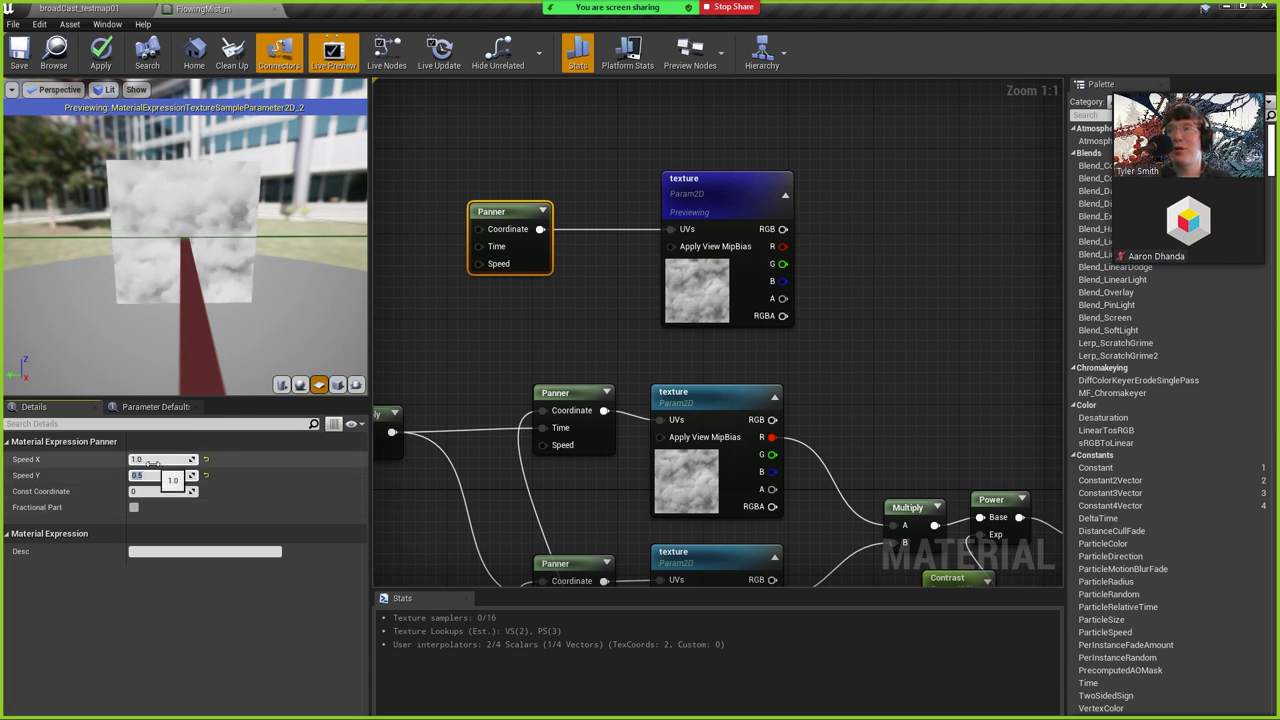
text(0)
key(Return)
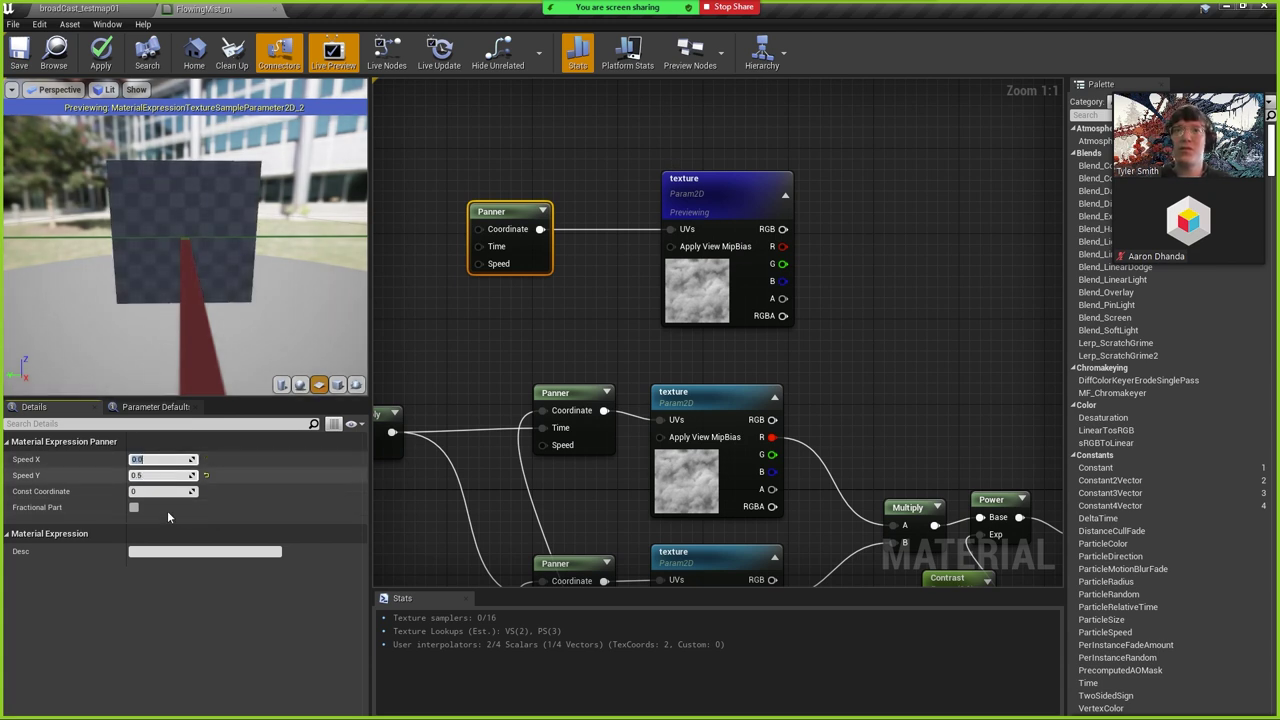
click(543, 399)
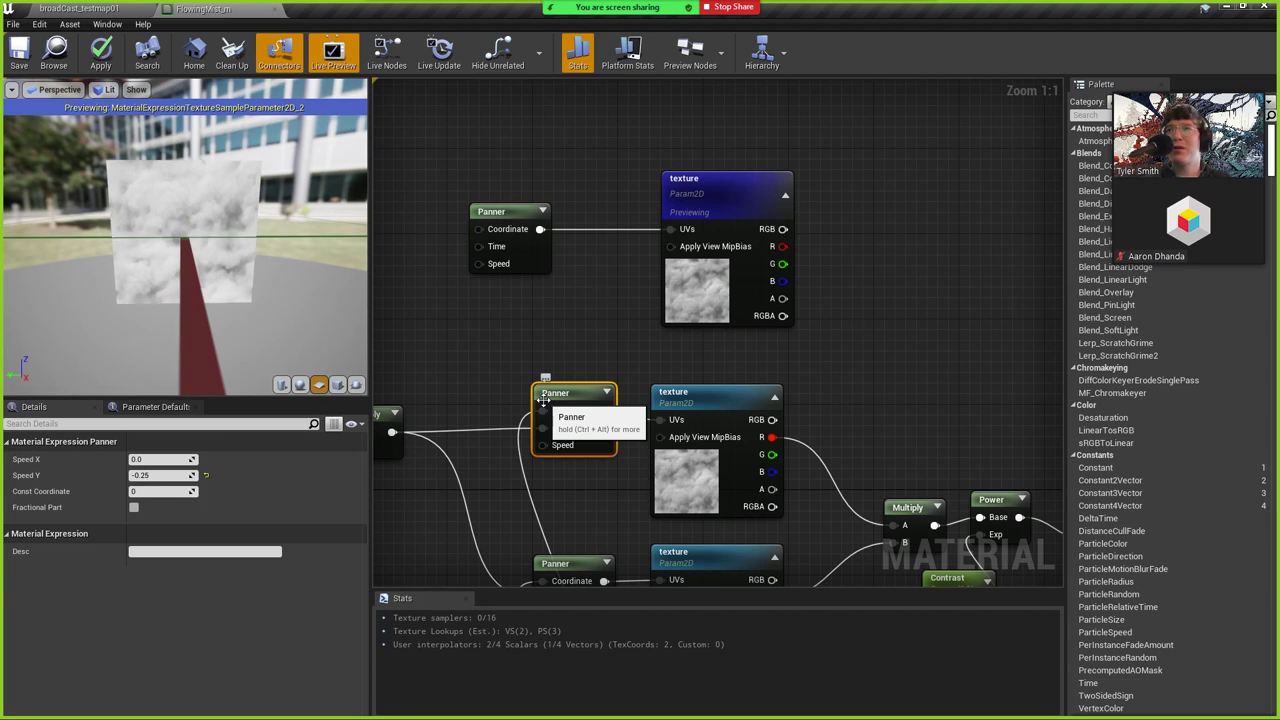
click(510, 212)
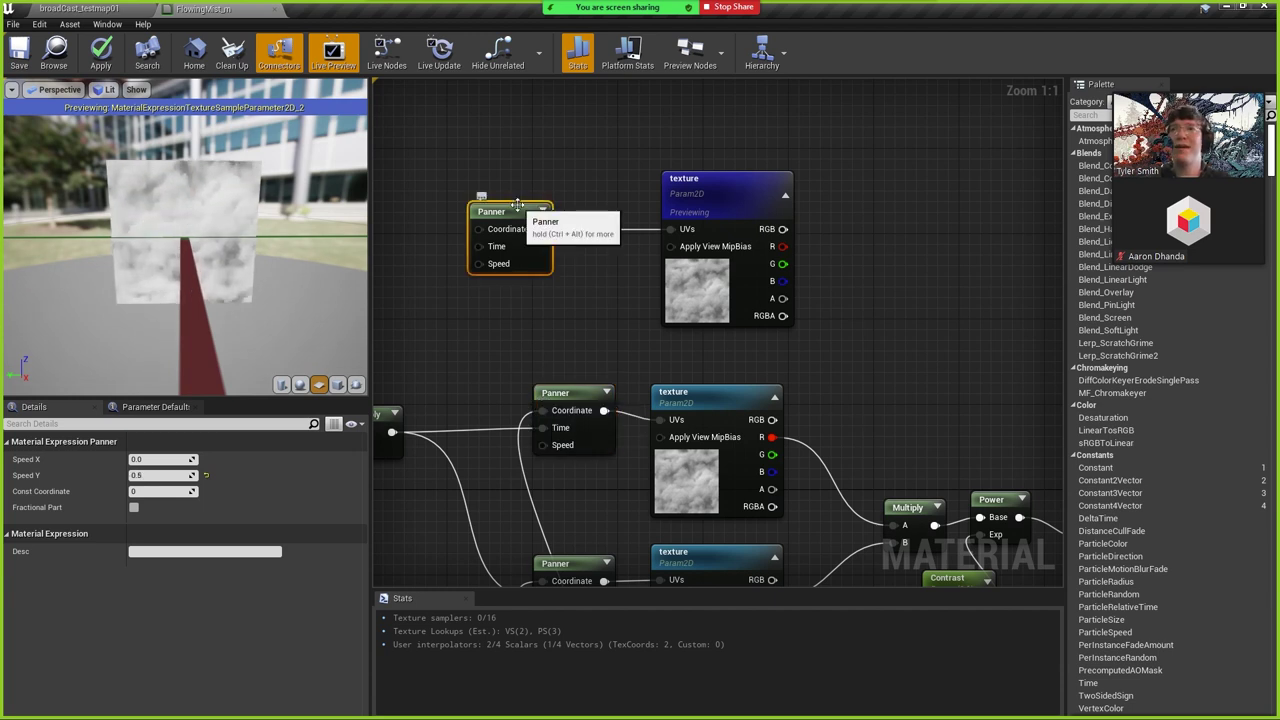
click(153, 476)
text(-0.5)
key(Return)
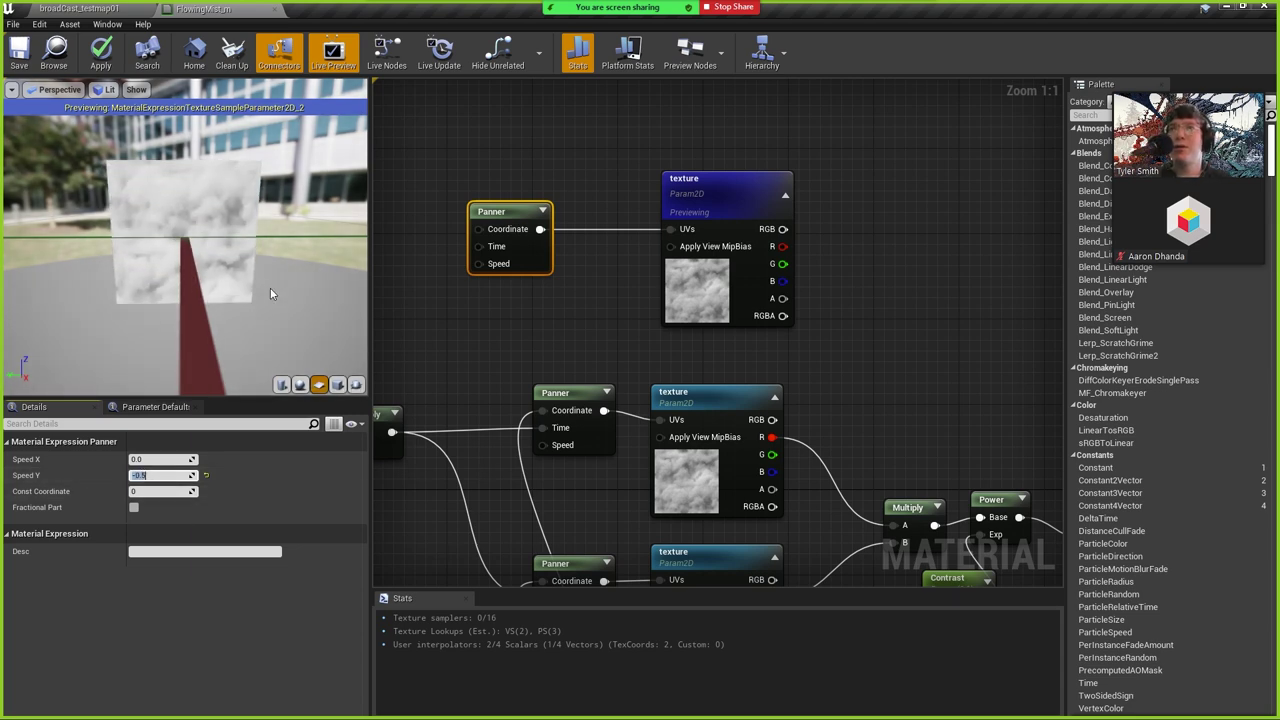
Compare the speed settings of the two existing Panner nodes that drive the mist textures.
right_drag(662, 560, 687, 336)
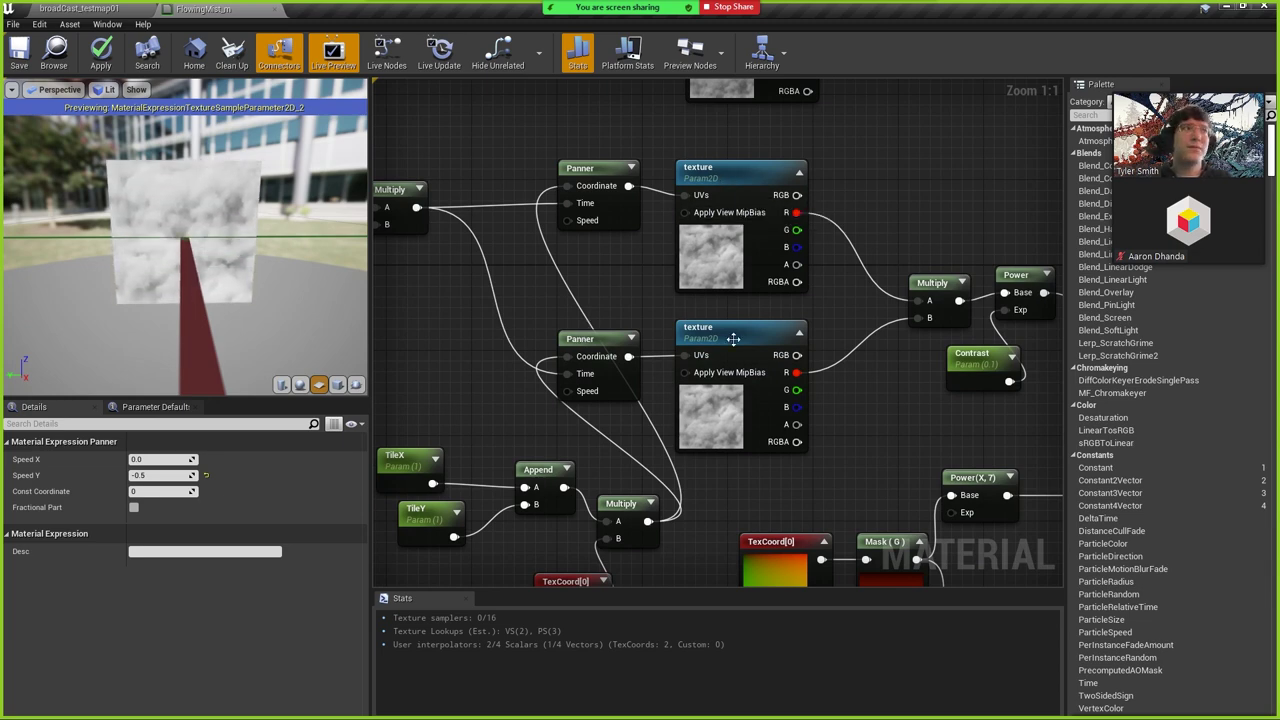
click(614, 359)
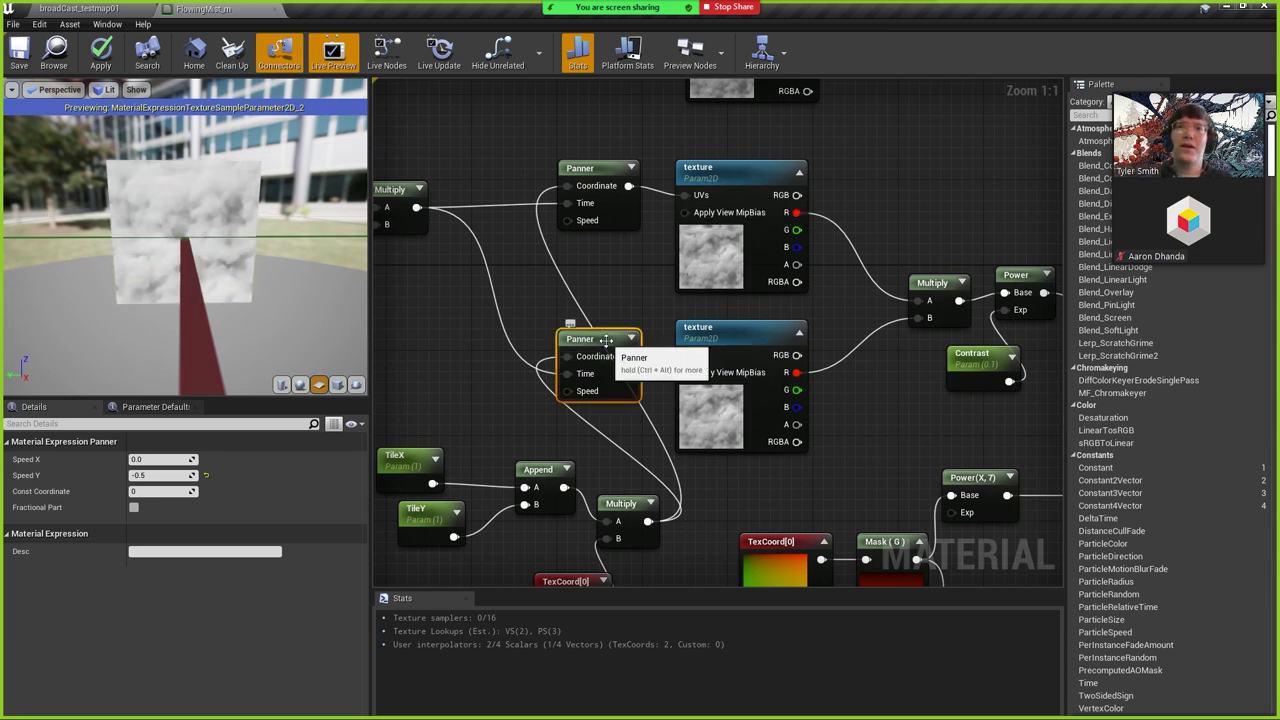
click(598, 176)
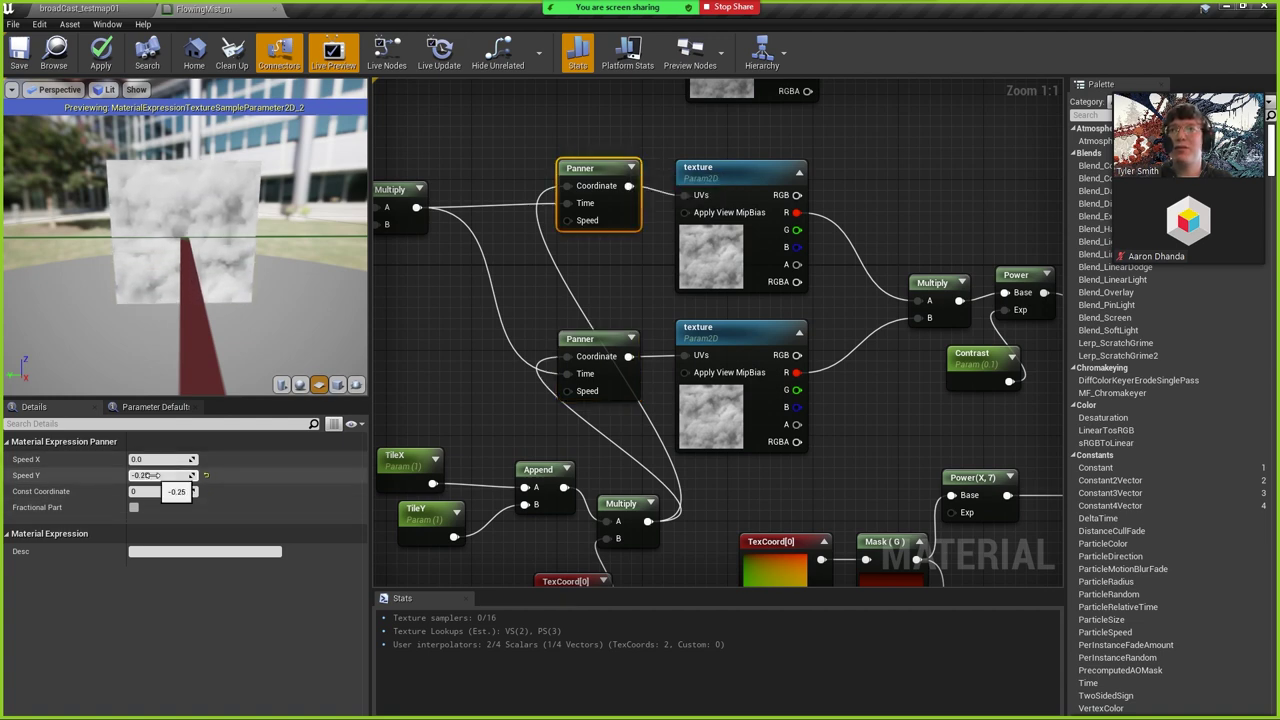
click(590, 341)
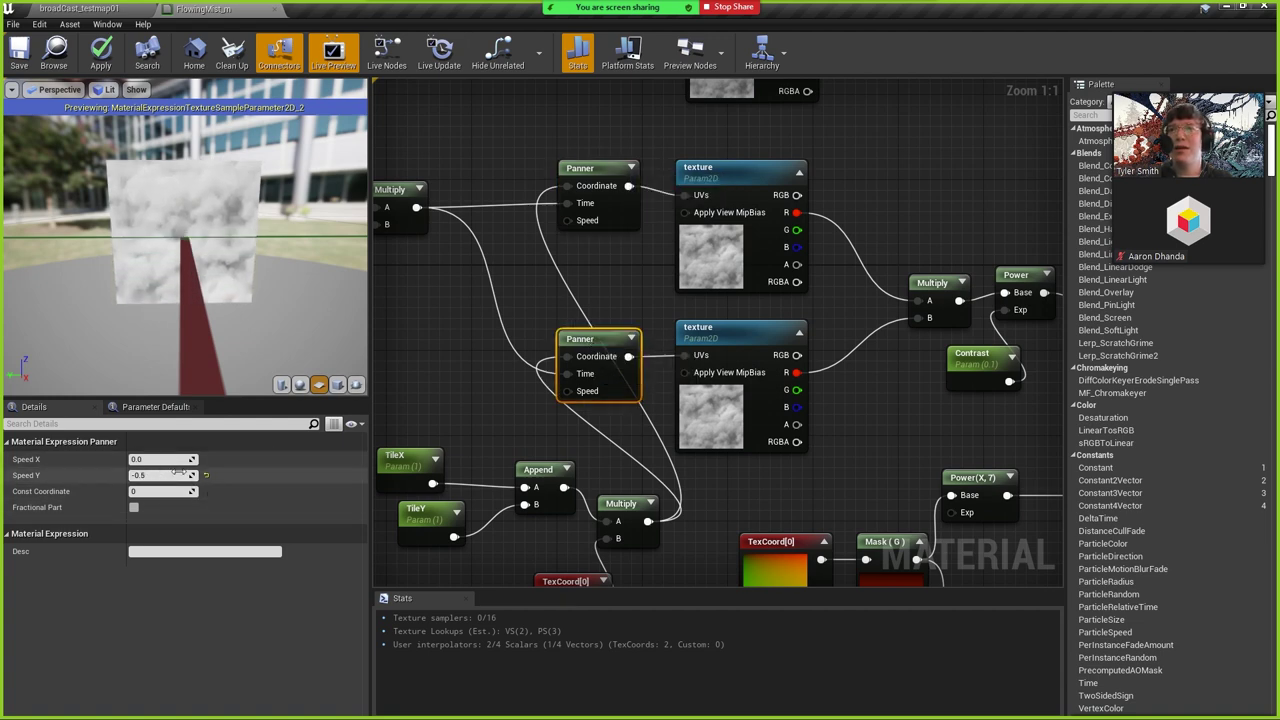
Move the TileX, TileY, Append, Multiply and TexCoord node group further left, clear of the lower existing Panner.
right_drag(471, 385, 644, 257)
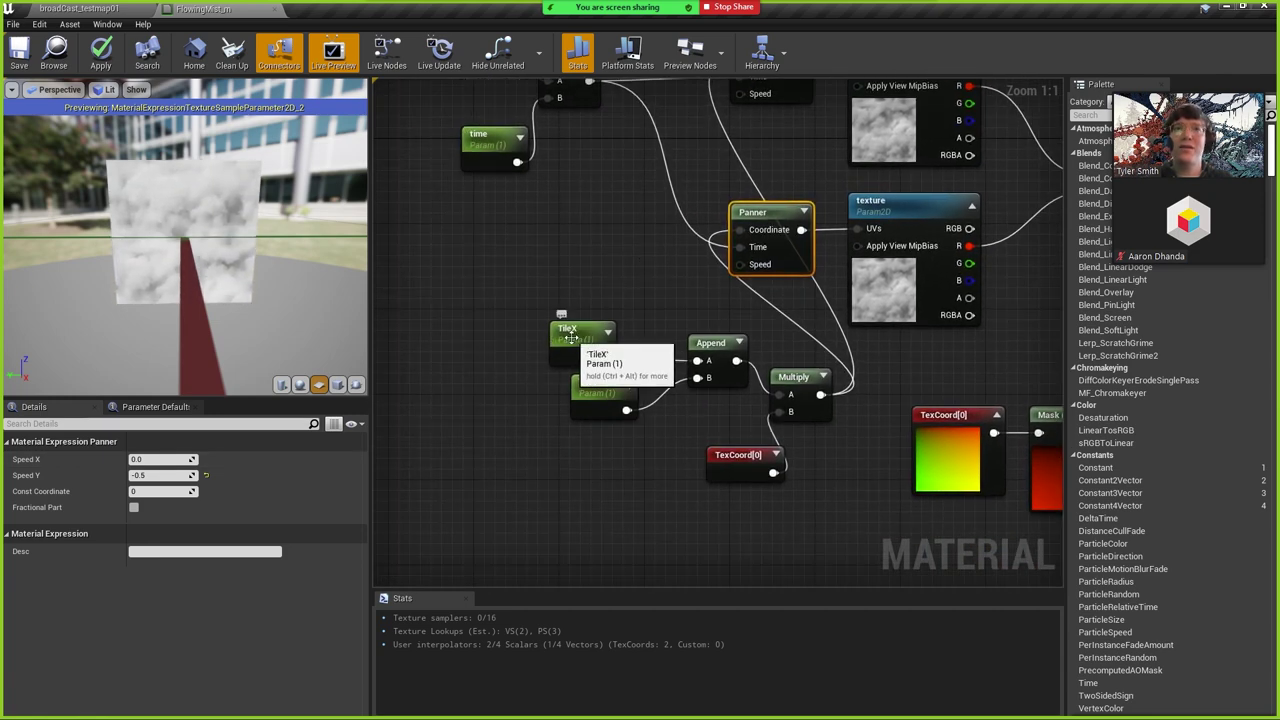
drag(498, 343, 801, 490)
drag(700, 352, 587, 286)
right_drag(610, 222, 704, 319)
drag(690, 372, 594, 362)
right_drag(639, 322, 743, 326)
drag(740, 402, 698, 398)
Copy the tiling node group above the graph and connect its Multiply output to the new Panner's Coordinate input.
drag(454, 354, 744, 525)
right_drag(811, 254, 724, 548)
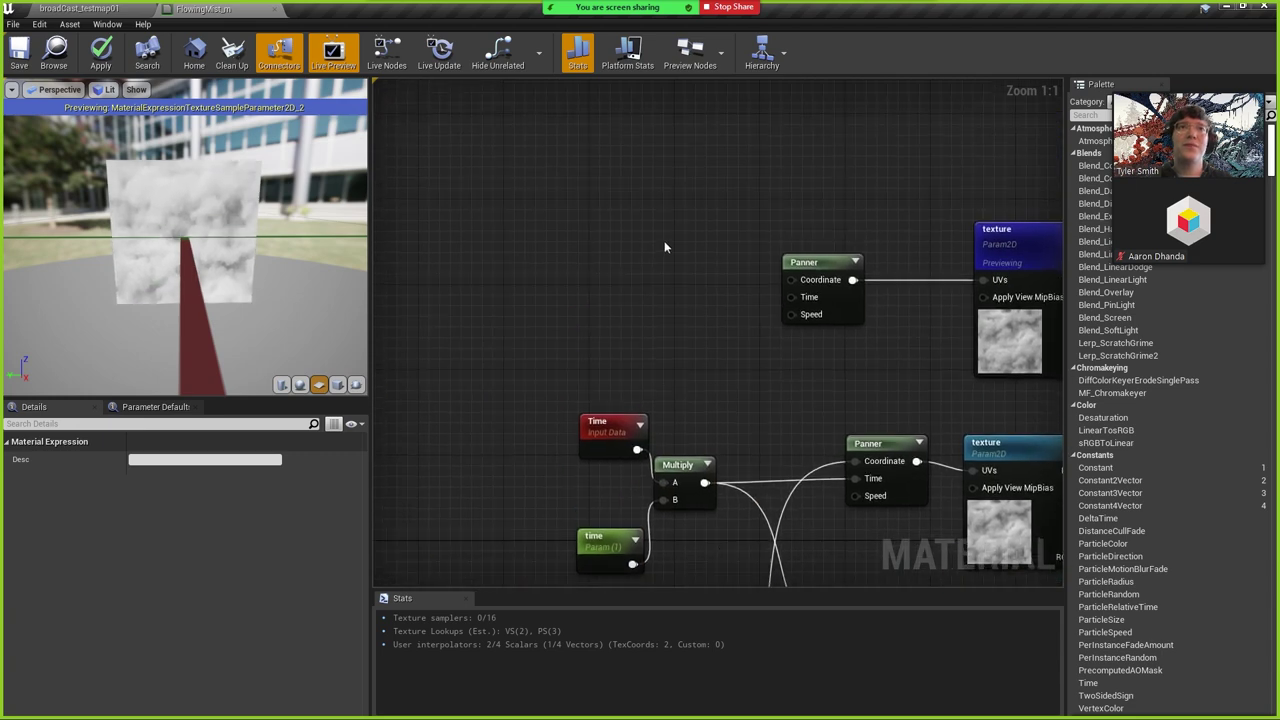
key(ctrl+v)
mouse_move(798, 263)
mouse_down()
mouse_move(648, 263)
mouse_move(791, 279)
mouse_up()
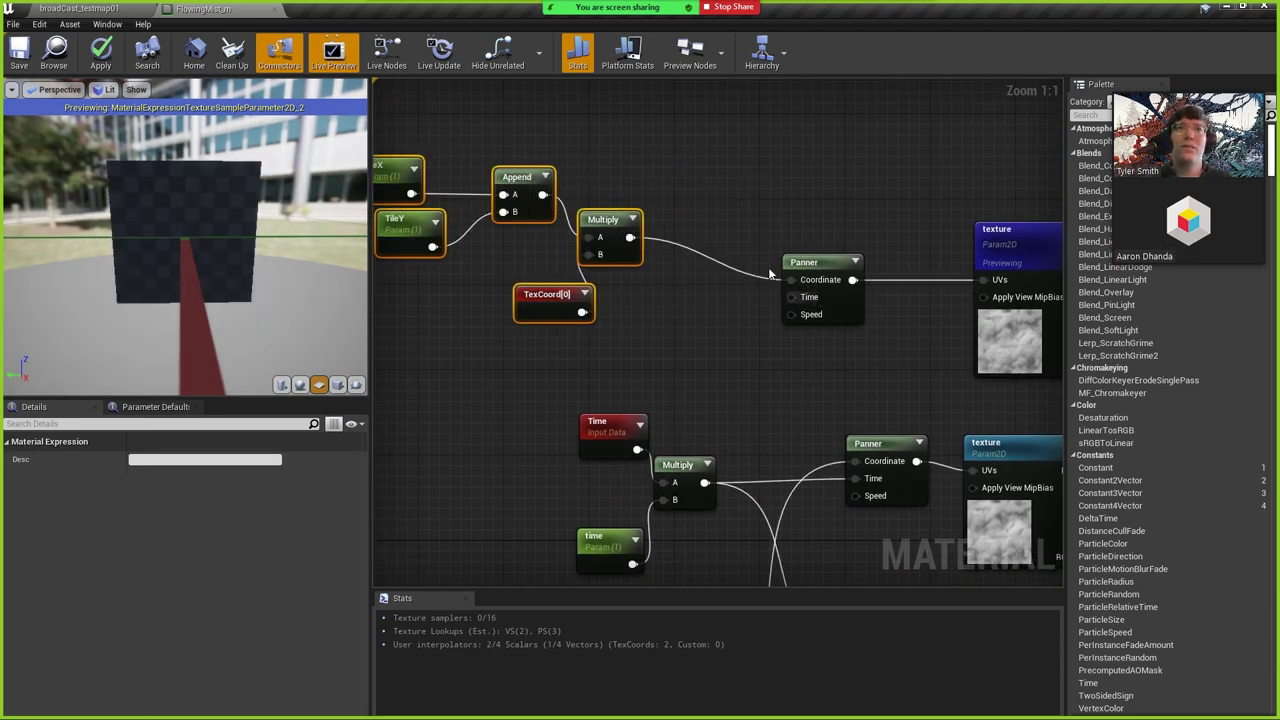
right_drag(686, 204, 888, 210)
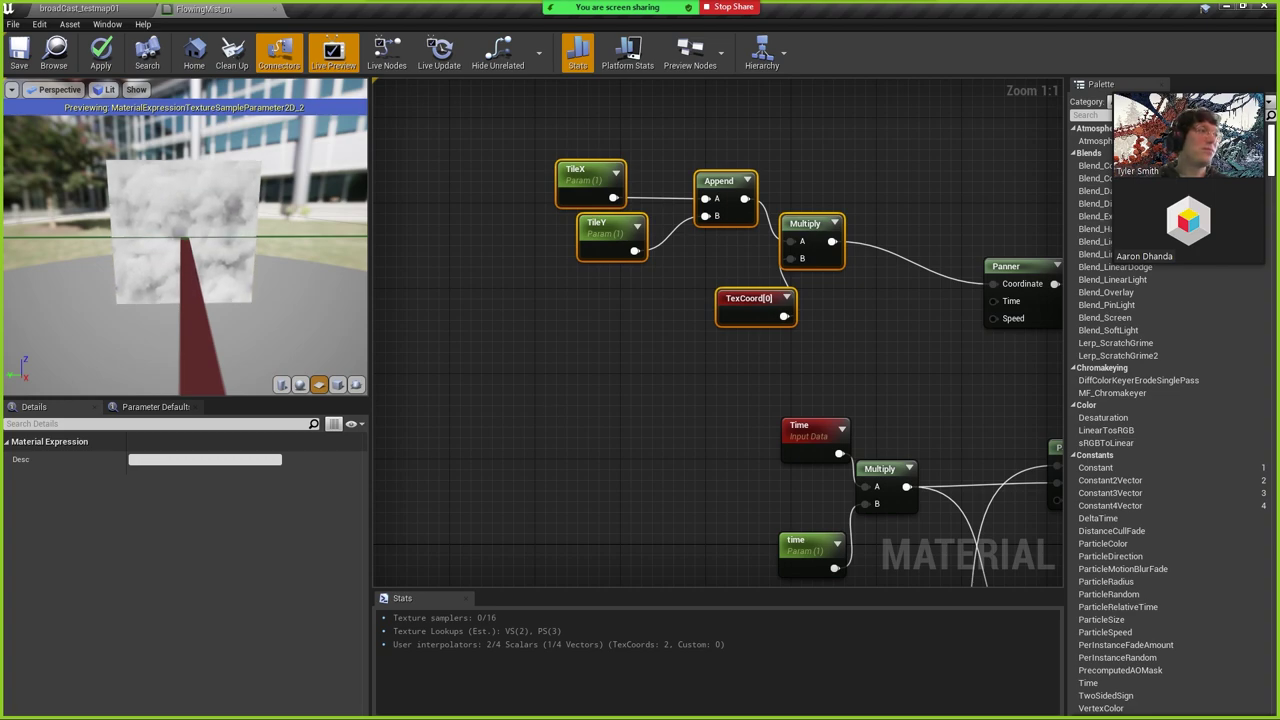
Return to the broadCast_testmap01 level and examine the flowing mist around both cauldrons.
key(alt+Tab)
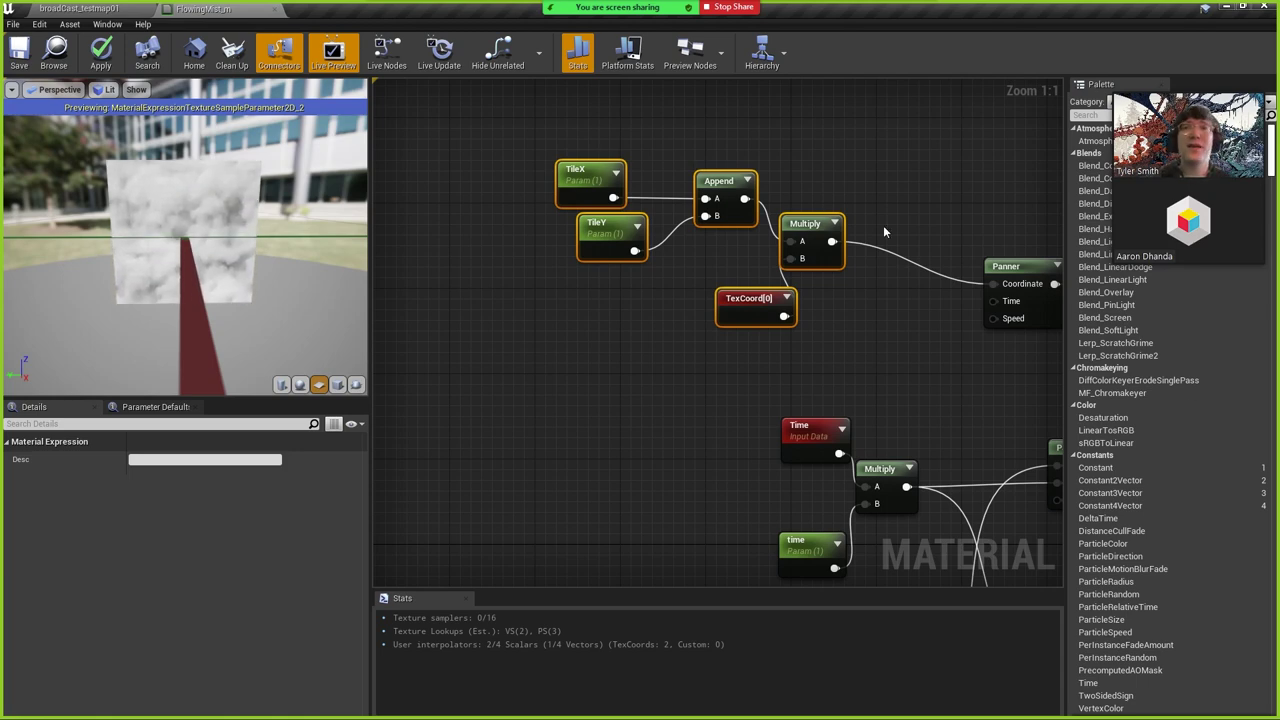
click(88, 8)
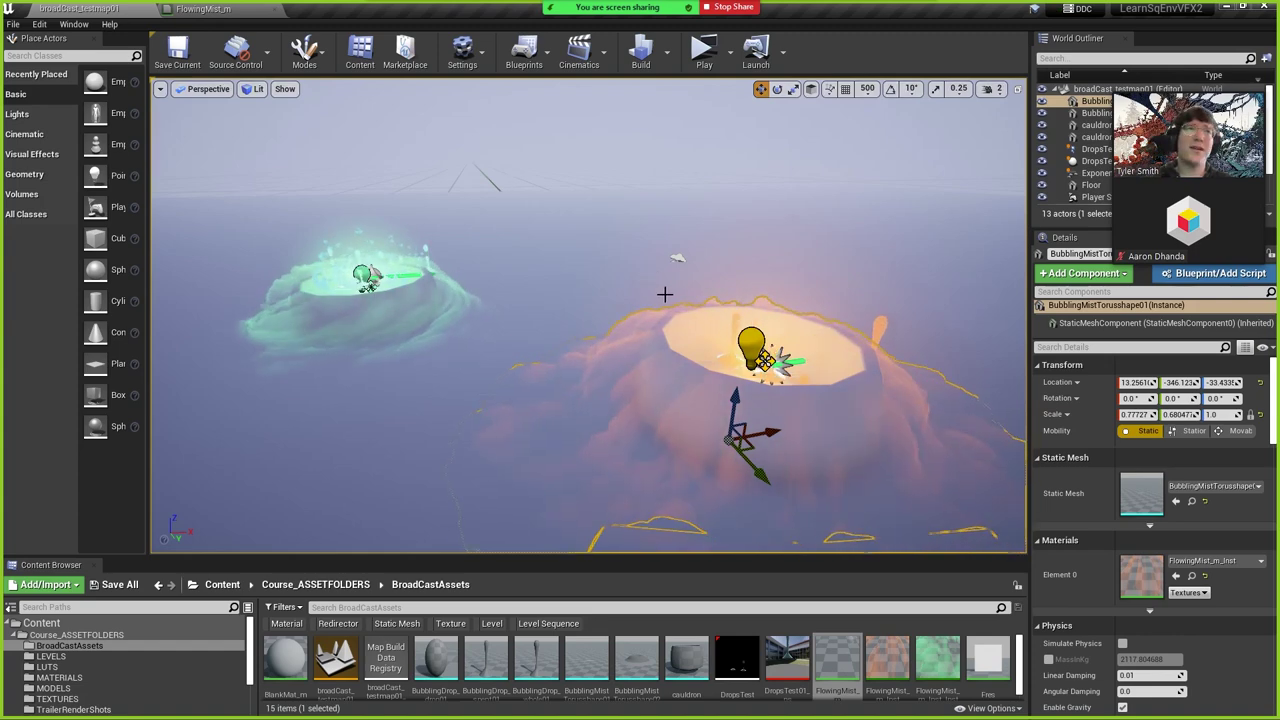
right_drag(661, 342, 668, 370)
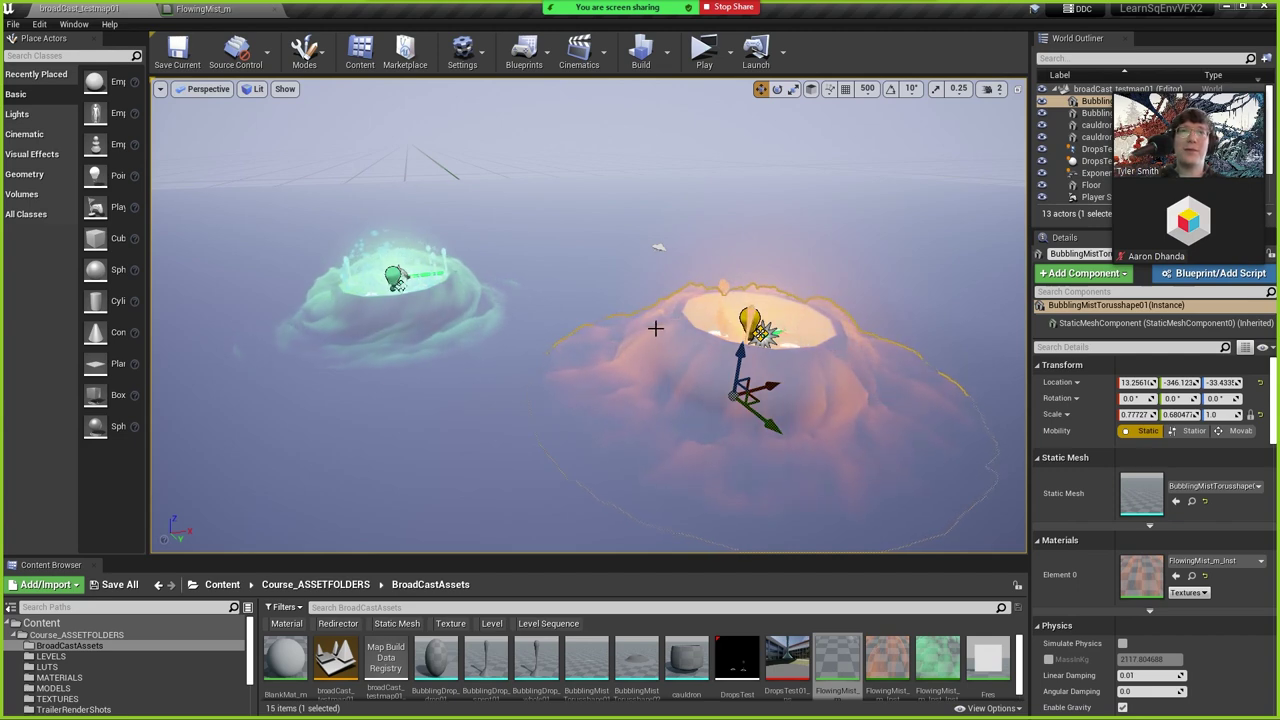
drag(651, 371, 644, 407)
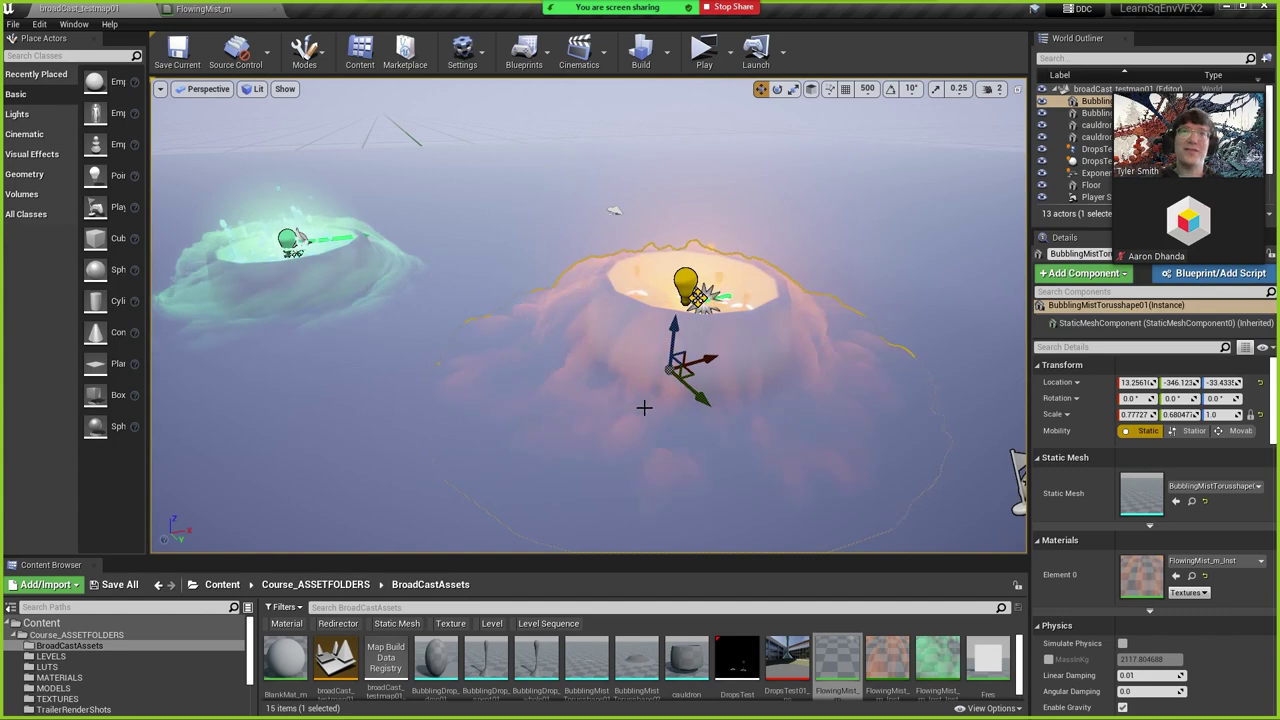
drag(540, 420, 494, 411)
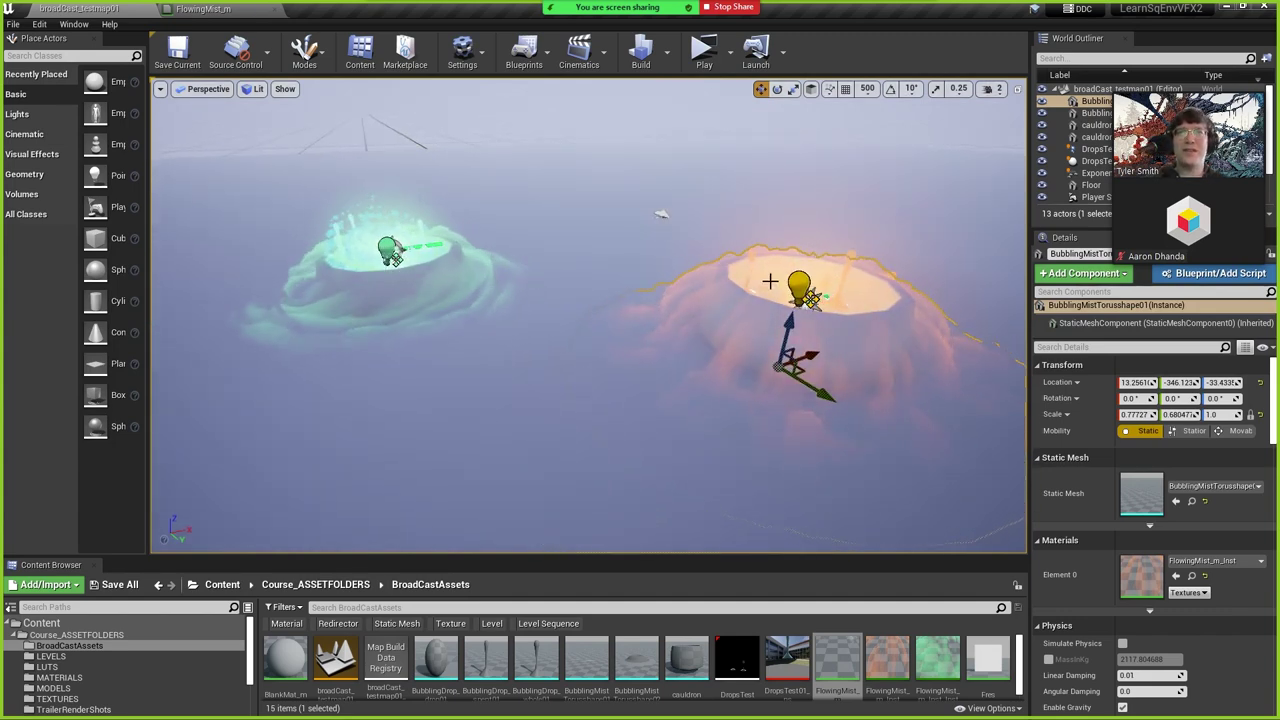
Select the green and the orange mist meshes in turn and frame the orange one for a closer look.
click(464, 290)
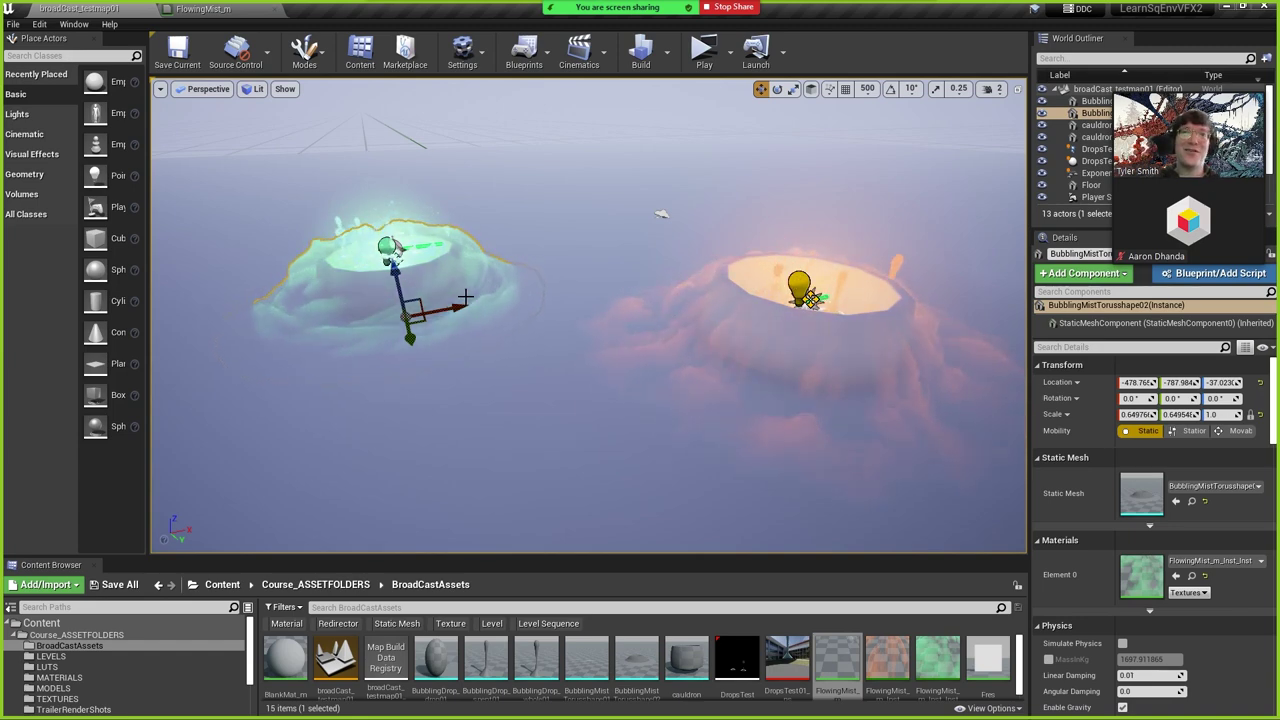
click(751, 432)
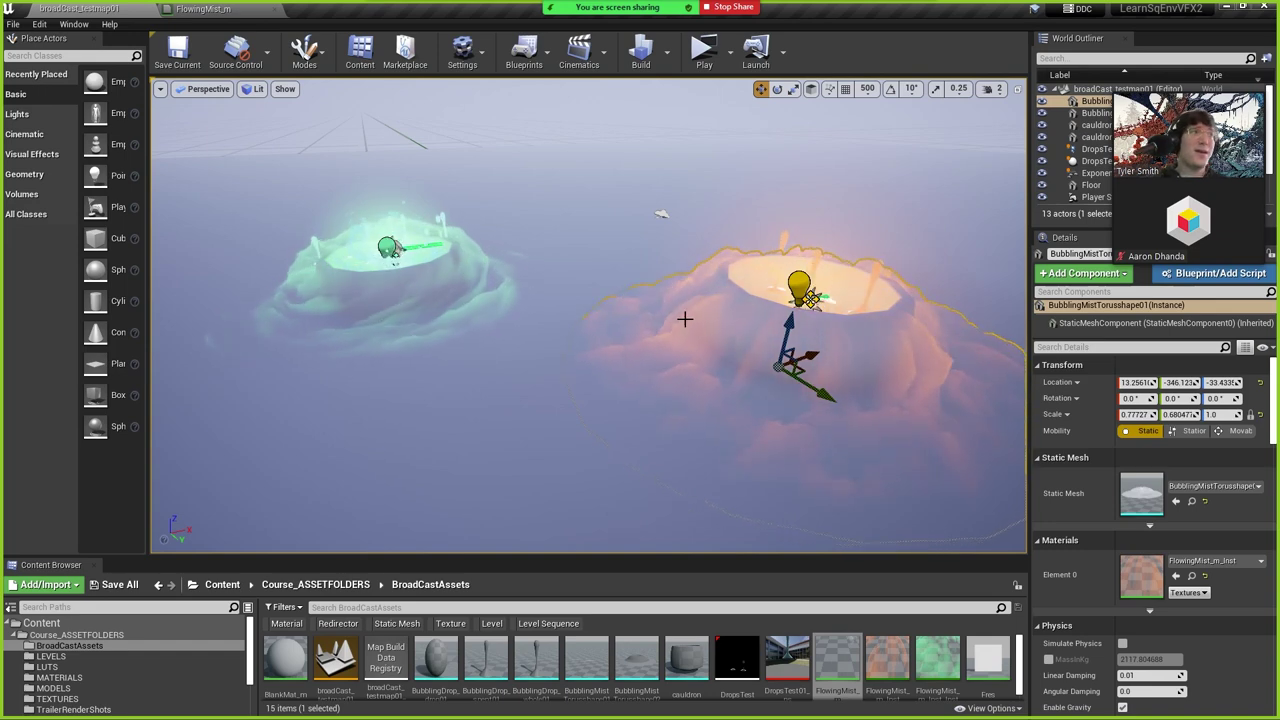
key(f)
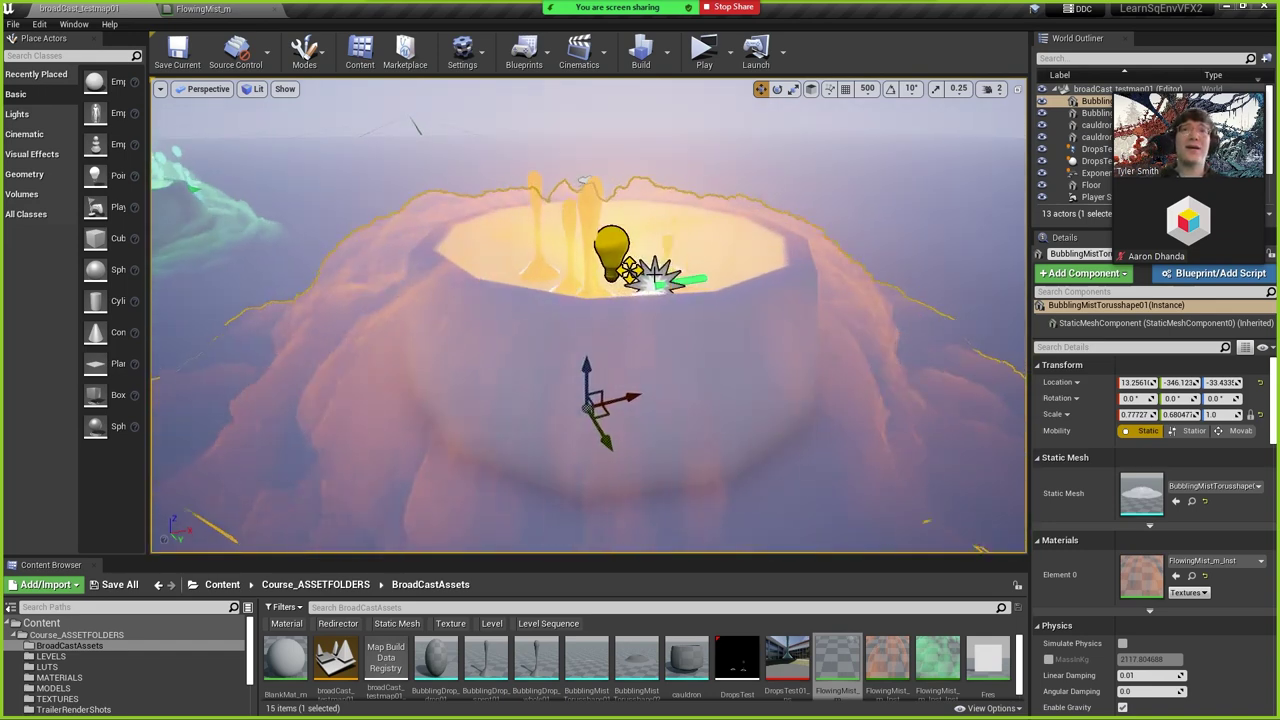
right_drag(684, 319, 655, 335)
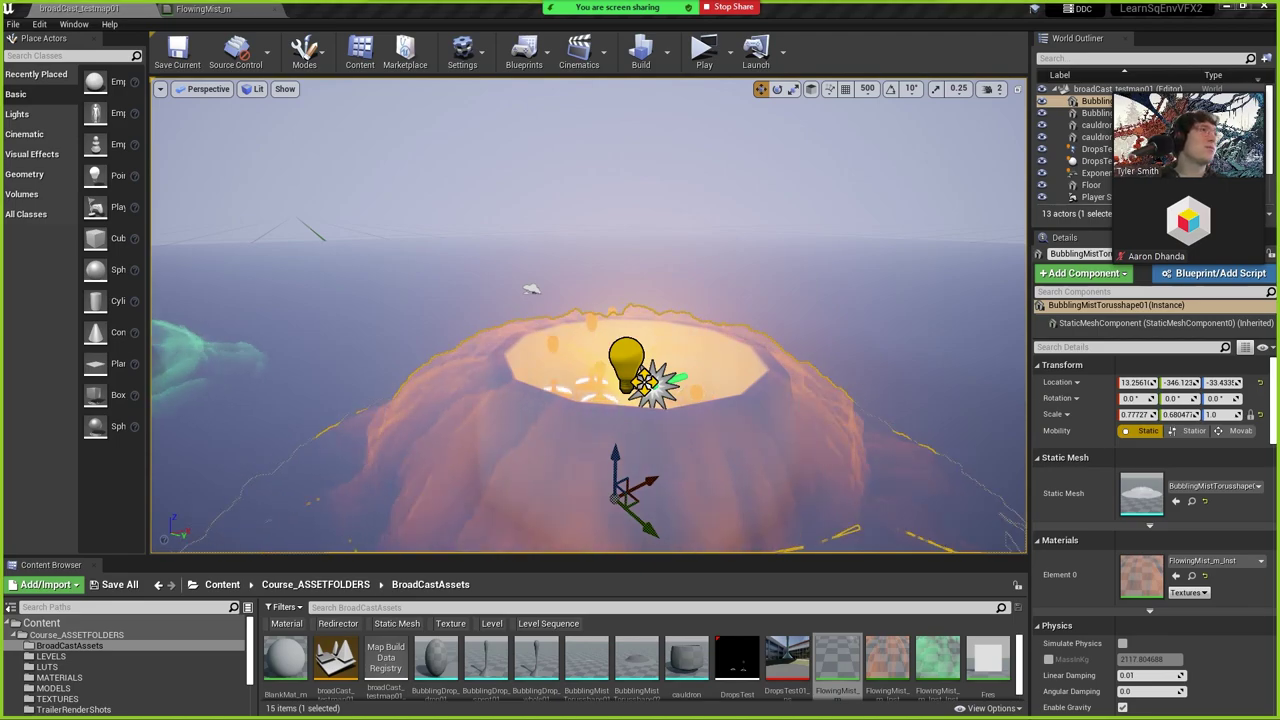
Switch to the browser, move the YouTube video tab out to another screen and minimize the remaining browser window.
key(alt+Tab)
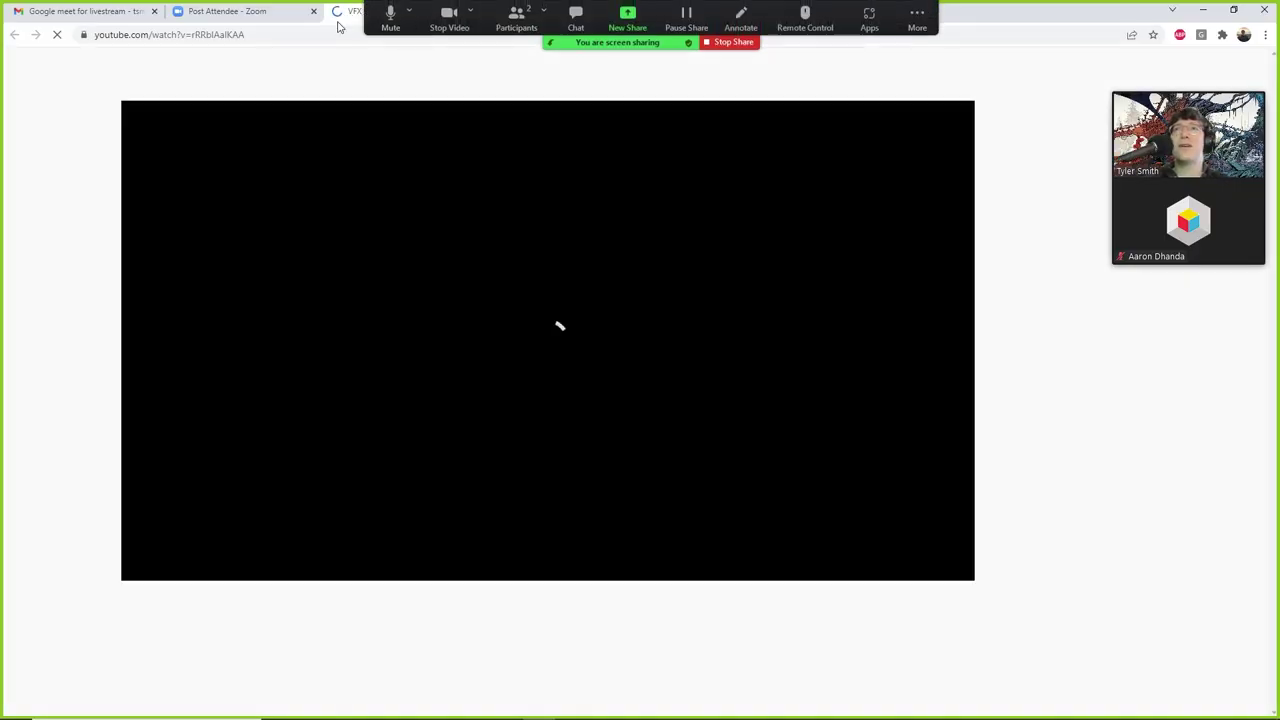
drag(338, 27, 1279, 200)
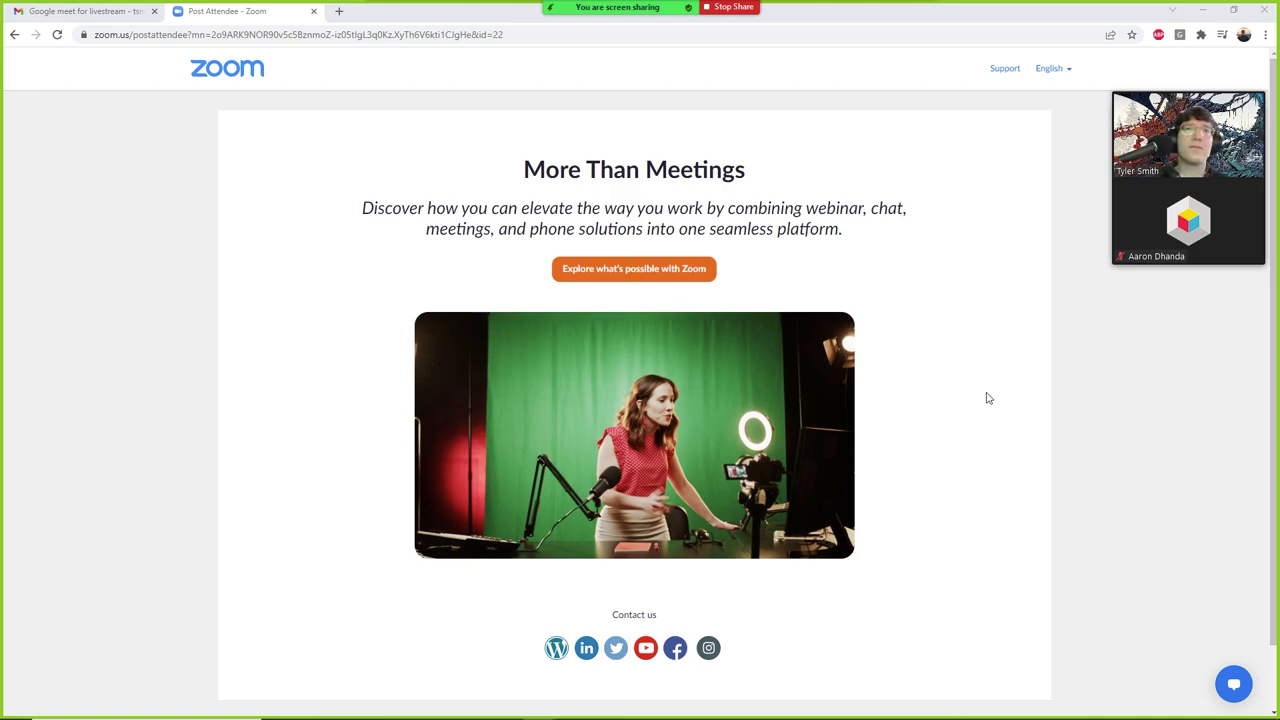
click(1204, 10)
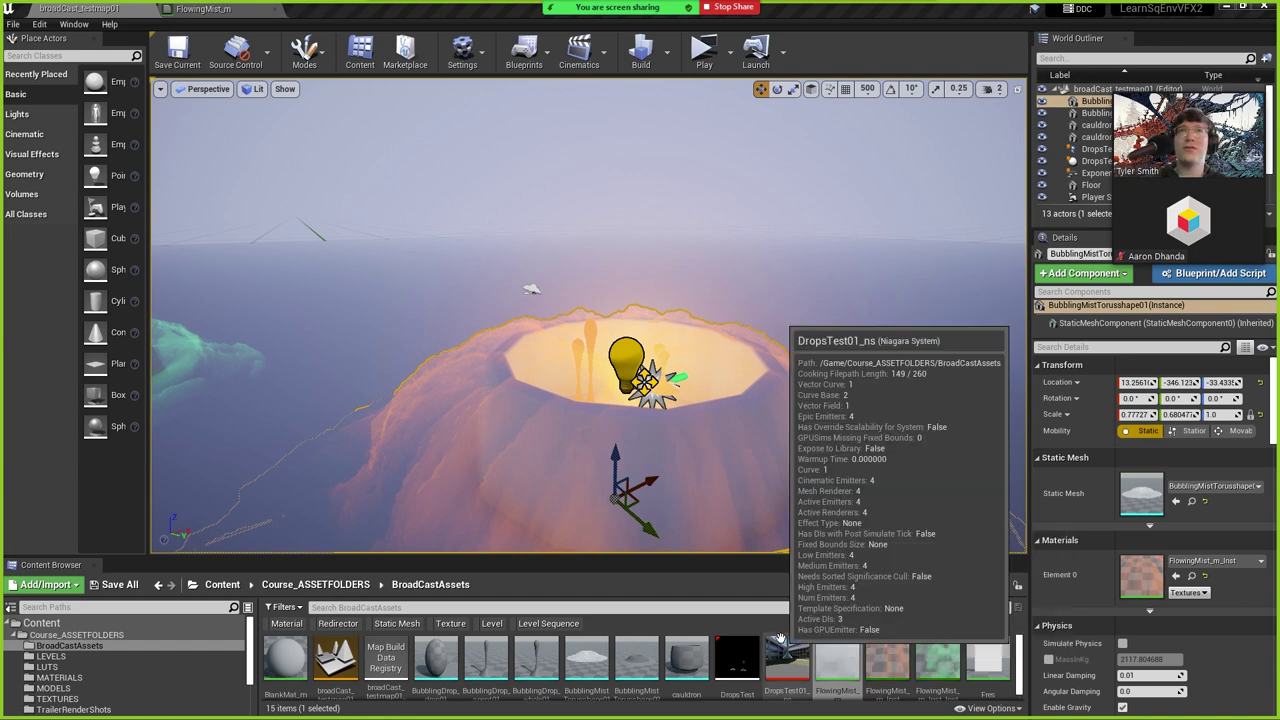
Compare both cauldrons in the level, selecting the green mist mesh and the orange one.
mouse_move(565, 293)
mouse_down()
mouse_move(525, 345)
mouse_move(554, 289)
mouse_up()
click(440, 265)
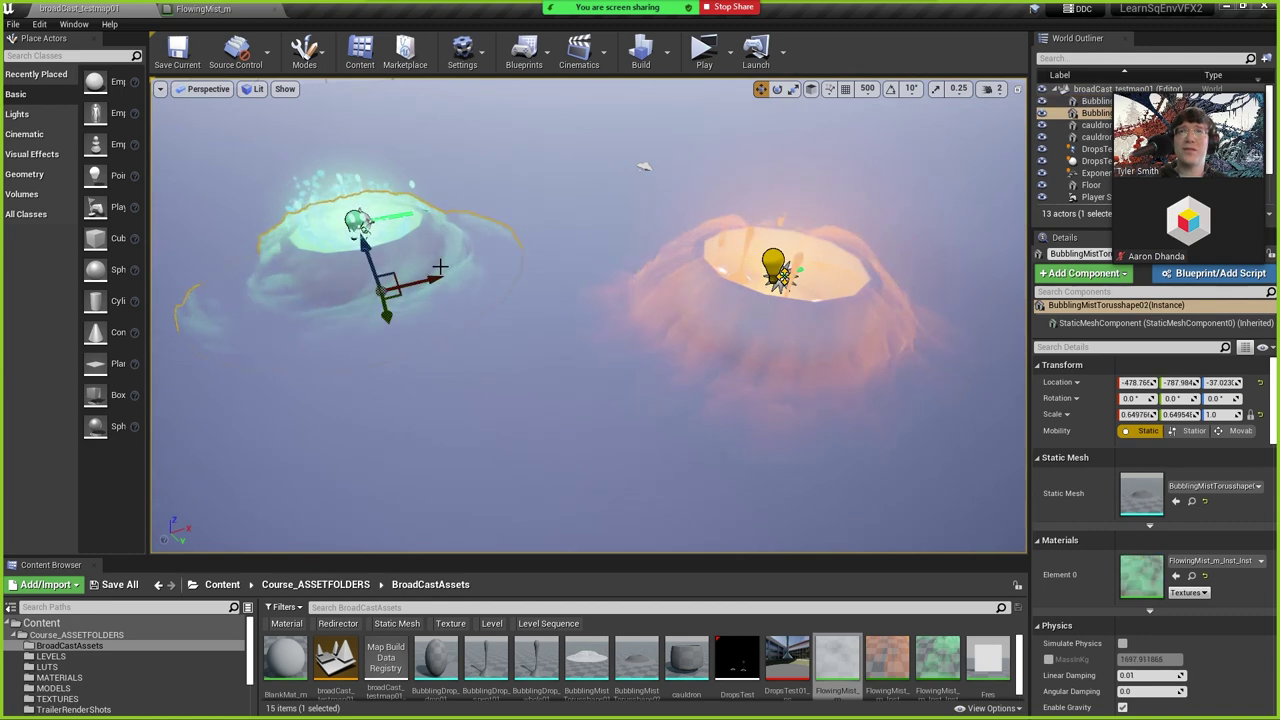
click(745, 330)
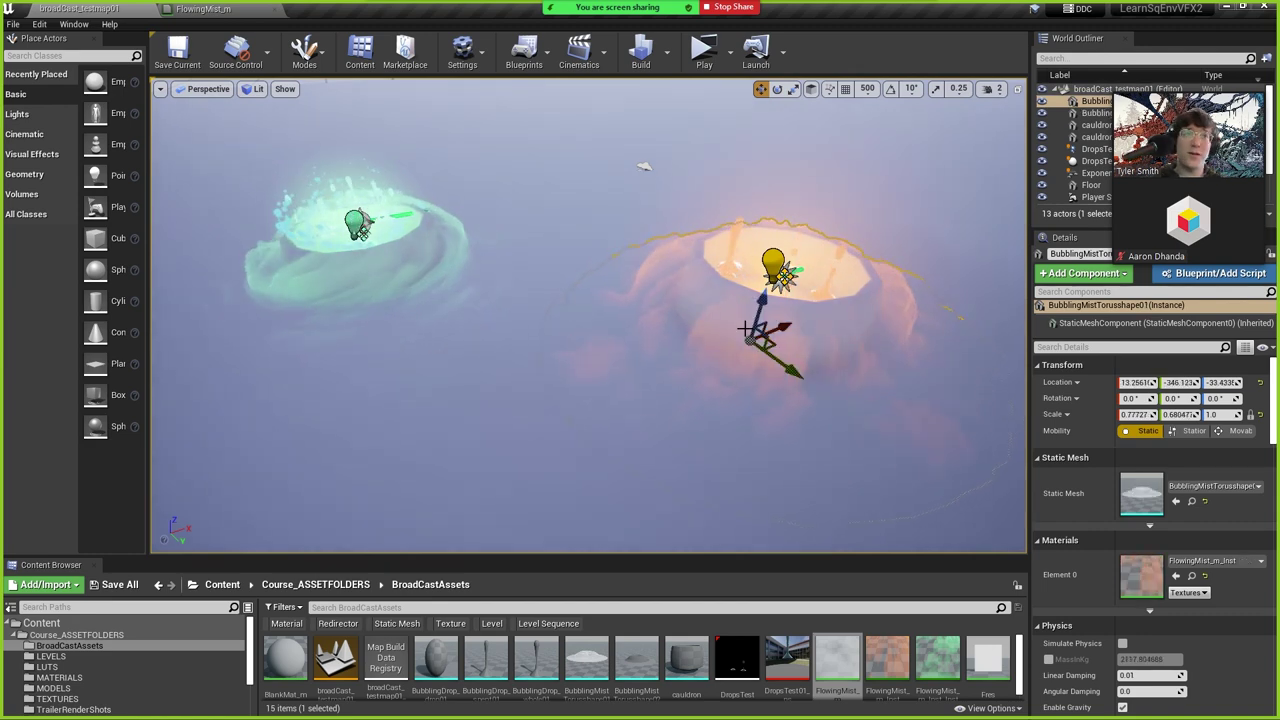
Return to the FlowingMist_m material and delete the copied tiling nodes, the added Panner and the duplicated texture node.
click(203, 9)
scroll(530, 295, down, 5)
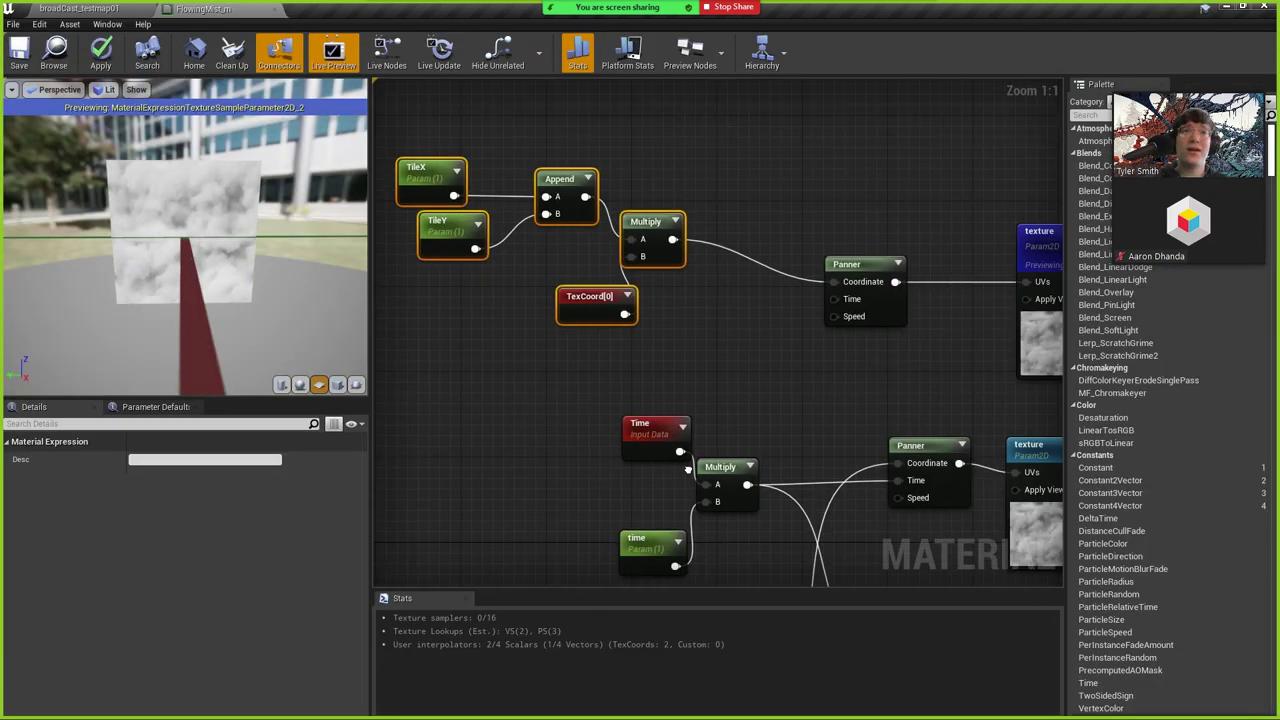
drag(466, 222, 738, 360)
key(Delete)
drag(774, 266, 879, 352)
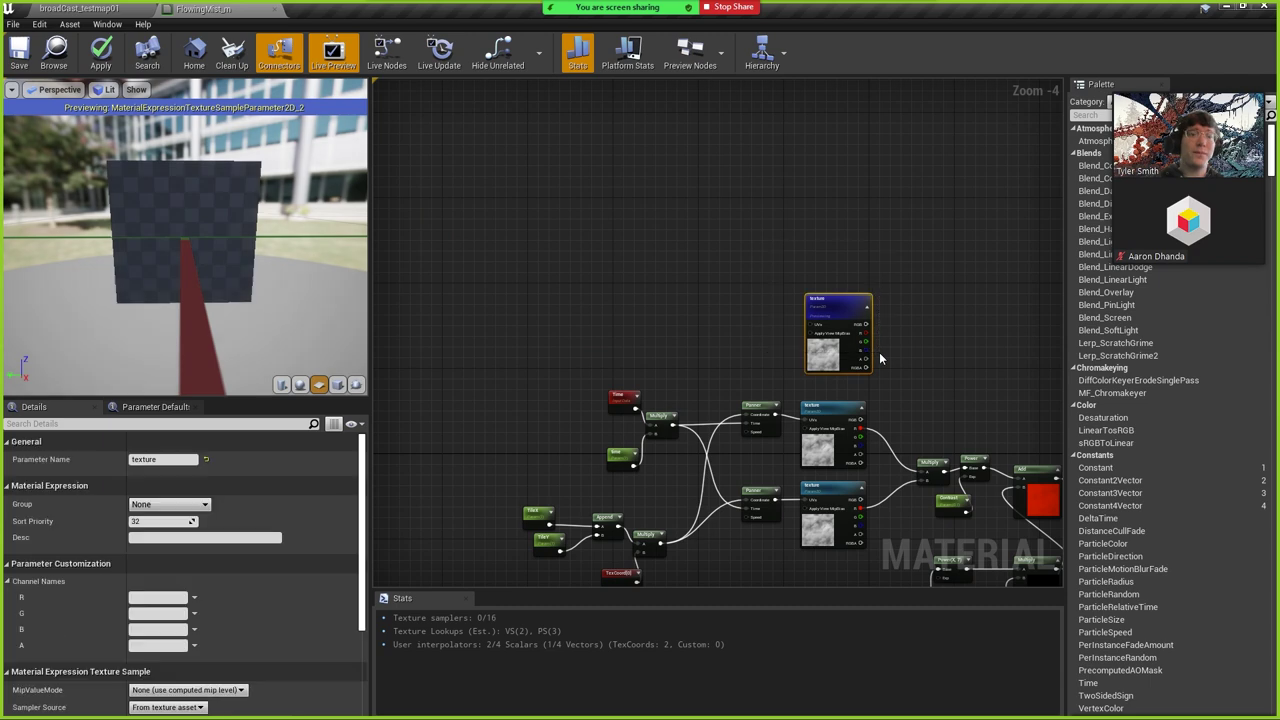
key(Delete)
Examine the remaining mist graph from the texture nodes through to the material result node.
scroll(850, 385, down, 3)
right_drag(857, 386, 726, 256)
scroll(654, 280, up, 3)
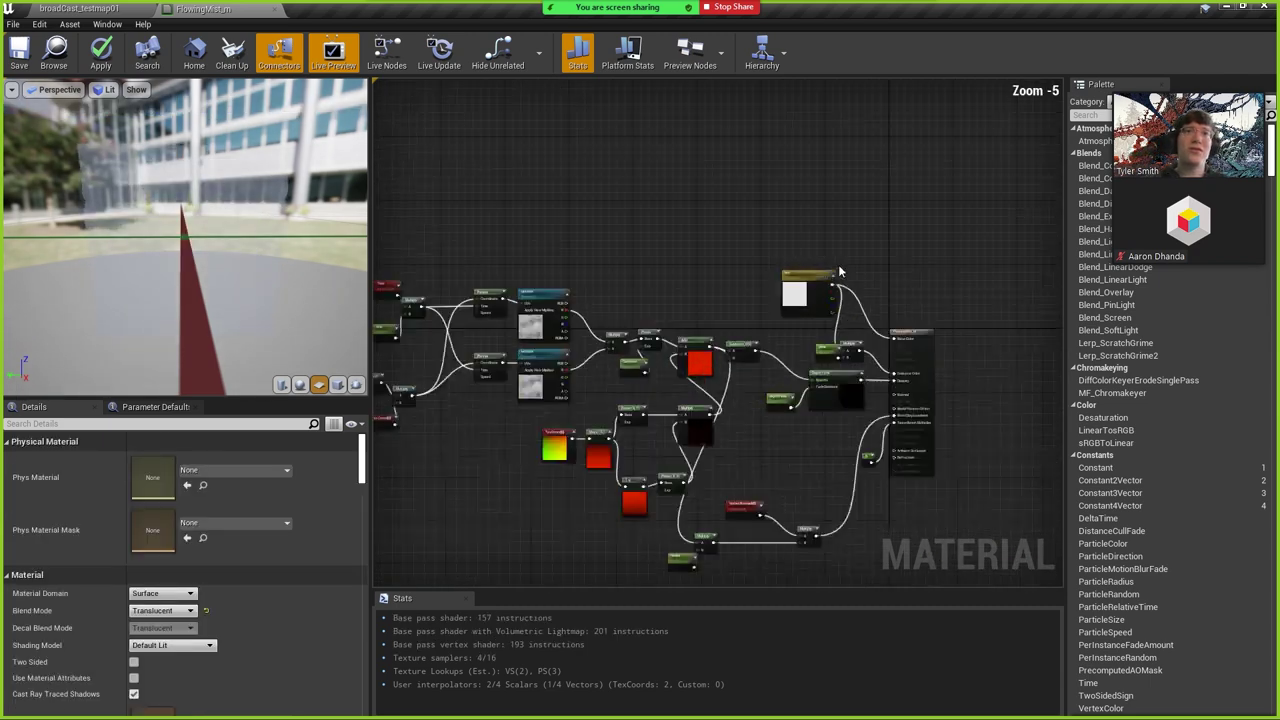
View both cauldrons in the level and return to the FlowingMist_m graph.
right_drag(654, 280, 774, 240)
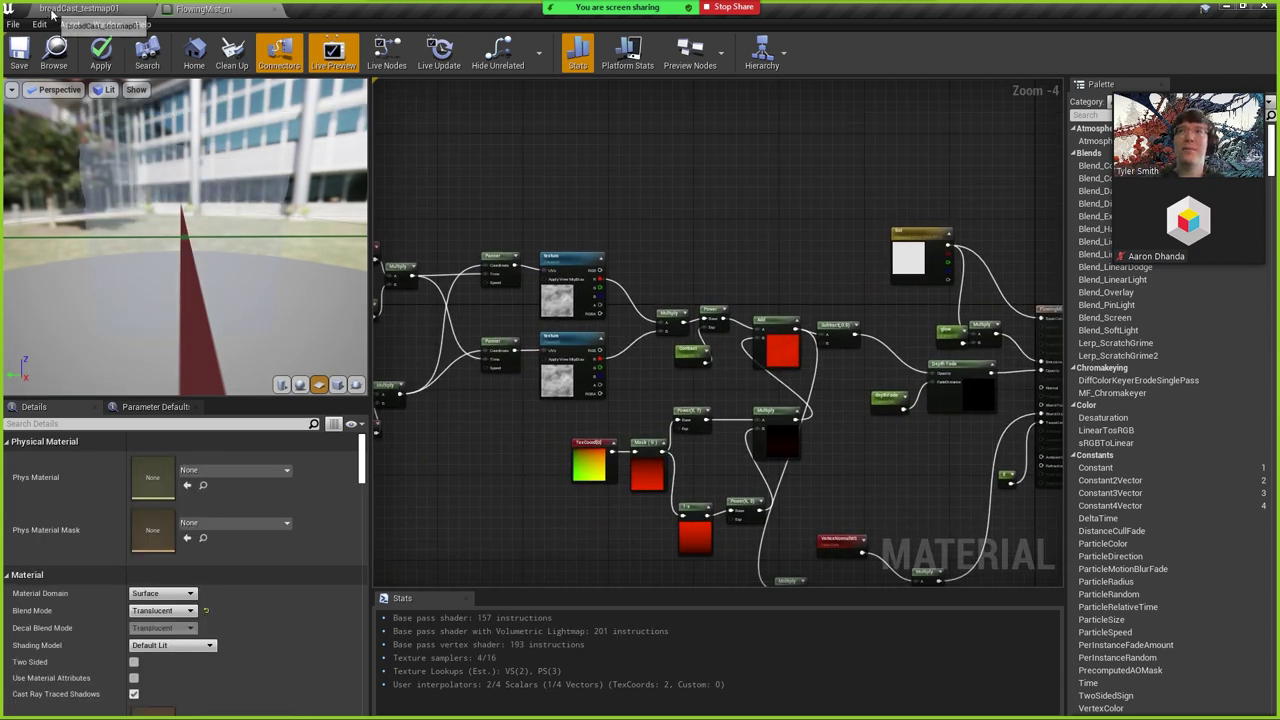
click(80, 8)
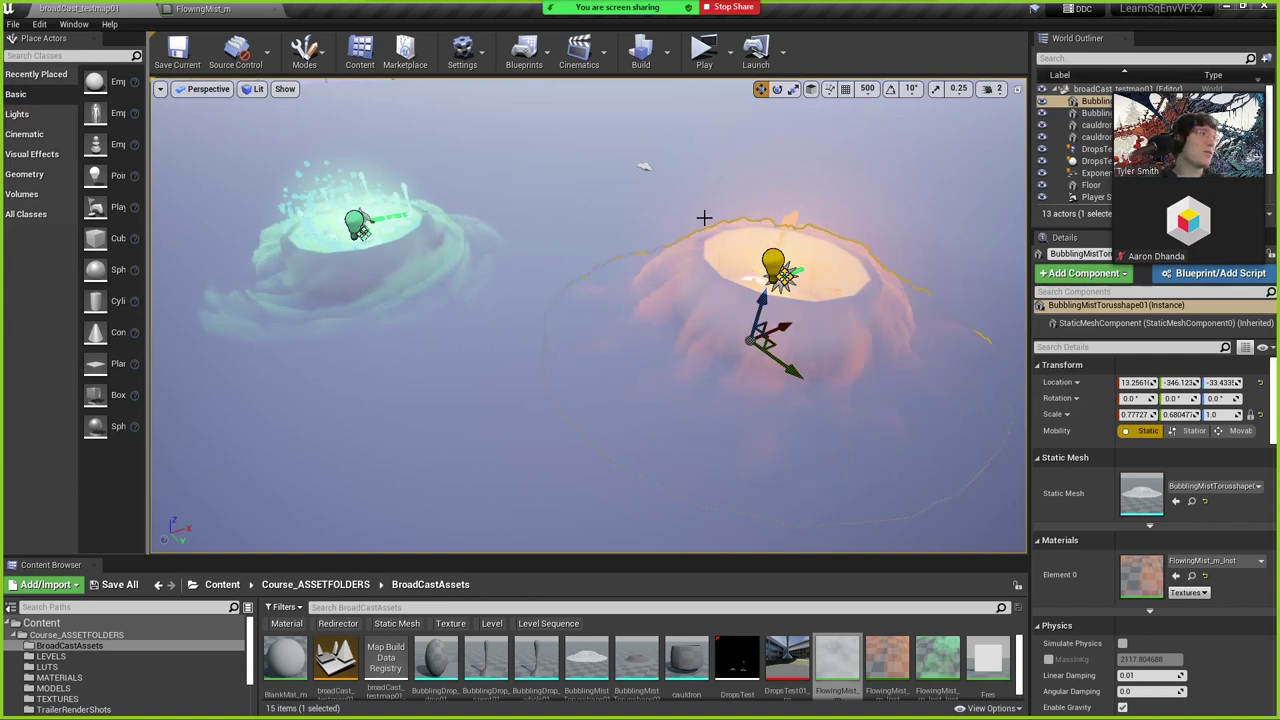
click(230, 10)
Gather the color parameter, glow and Multiply nodes above the material result node and frame them in a comment named "color".
right_drag(1038, 317, 886, 209)
drag(886, 209, 998, 227)
drag(800, 256, 847, 286)
drag(730, 95, 903, 250)
drag(806, 222, 895, 149)
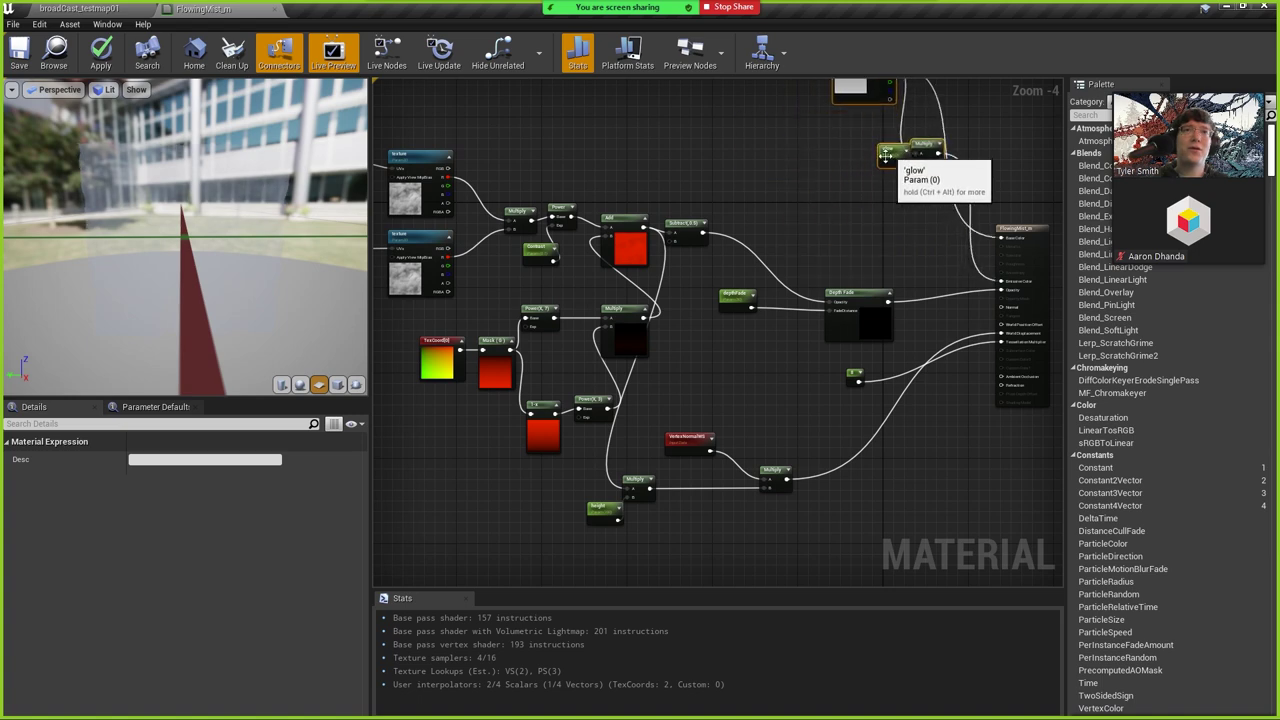
right_drag(825, 171, 762, 310)
text(c)
text(color)
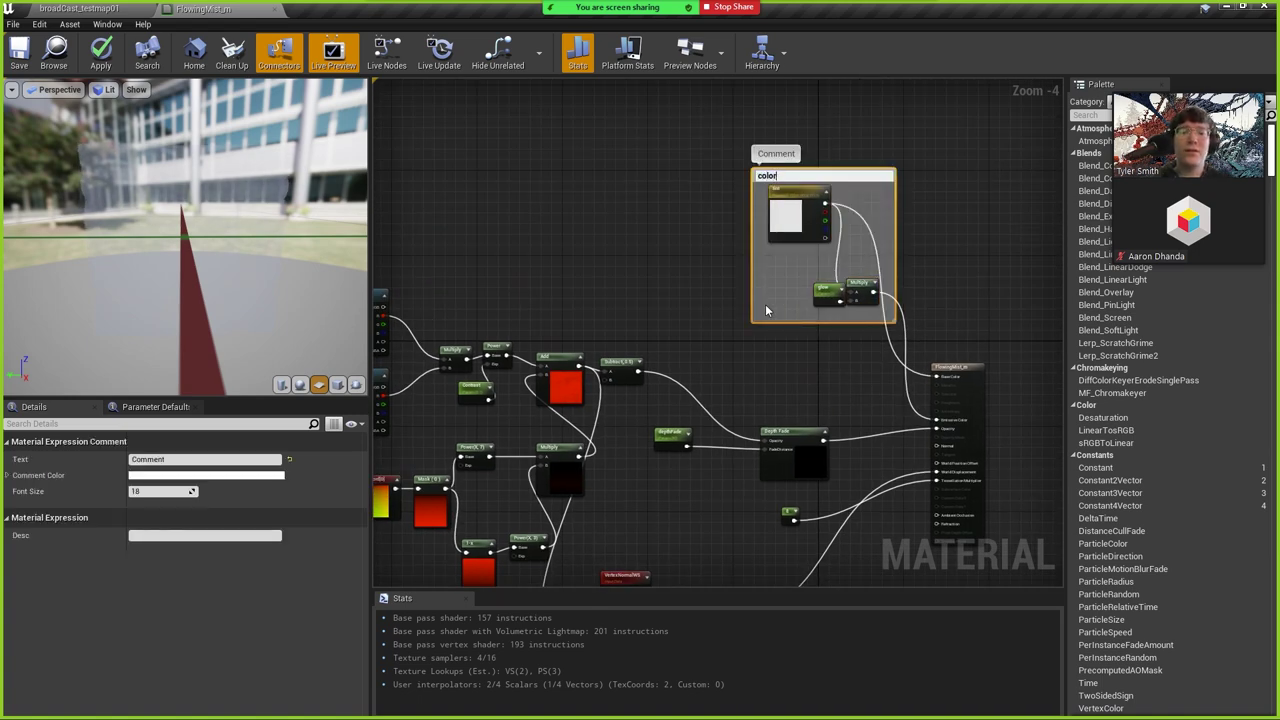
key(Return)
Examine the material result's Emissive Color connection and the Depth Fade node feeding its Opacity.
scroll(938, 436, up, 3)
right_drag(938, 436, 824, 434)
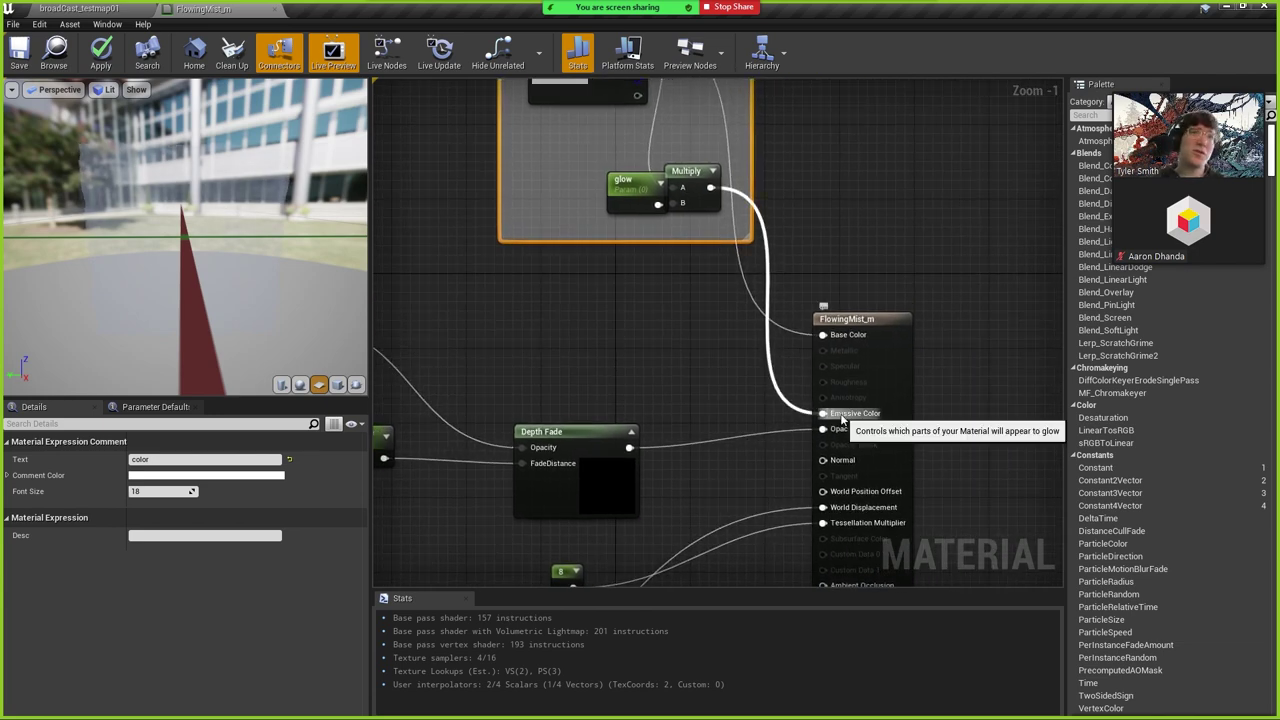
right_drag(686, 357, 851, 228)
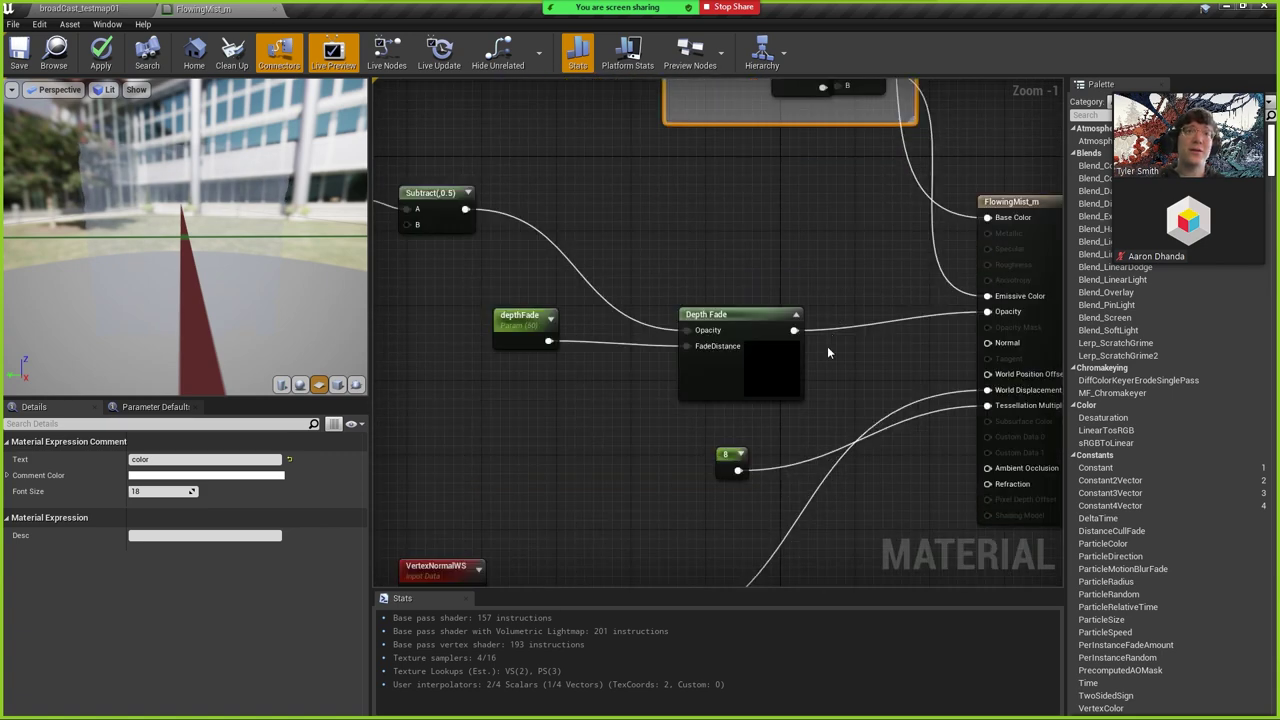
Move the TexCoord, Mask, 1-x, Power and Multiply falloff nodes left so they sit beneath the Panner and texture nodes.
scroll(831, 333, down, 2)
drag(627, 278, 822, 358)
right_drag(490, 330, 732, 344)
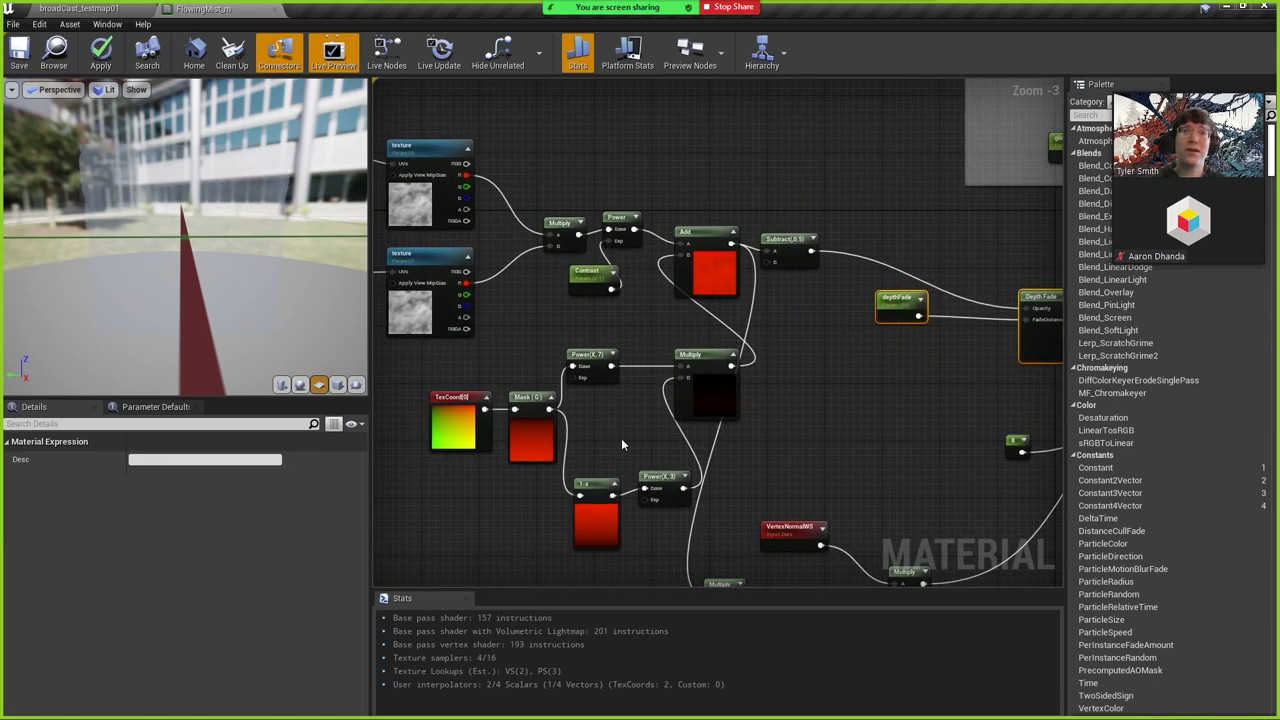
drag(492, 360, 451, 500)
right_drag(451, 500, 731, 422)
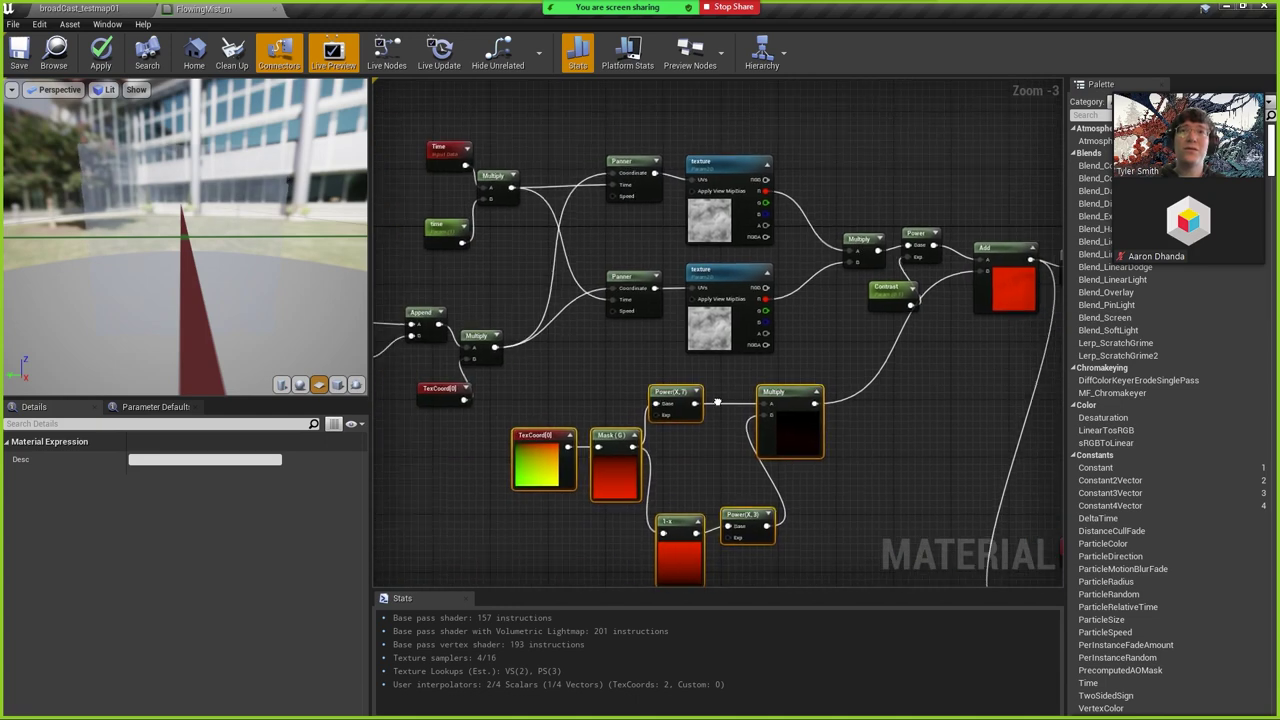
Shift the upstream panning, texture and falloff nodes away from the result node and bring the depthFade and Depth Fade nodes beside Subtract.
scroll(563, 295, down, 2)
drag(399, 165, 872, 425)
drag(660, 420, 495, 398)
drag(886, 278, 845, 285)
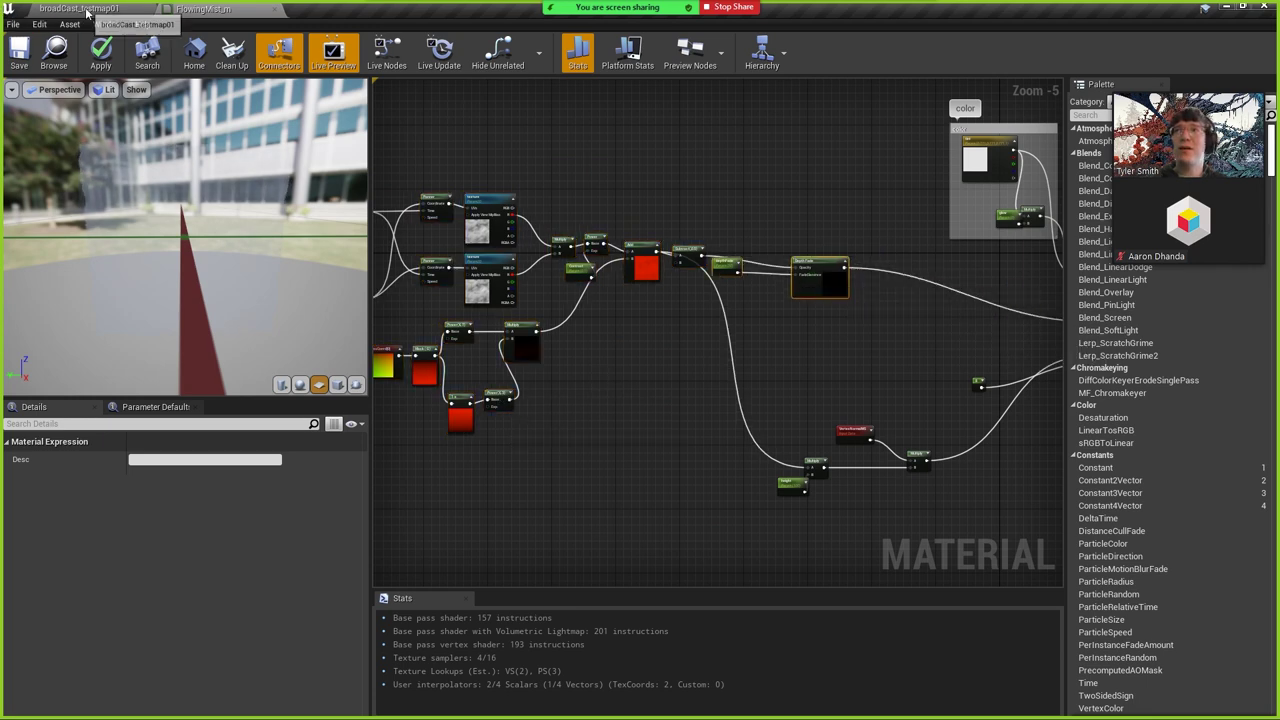
Check the level, switch to Maya to examine the pTorus1 mist mesh from several angles, and return to Unreal.
click(79, 8)
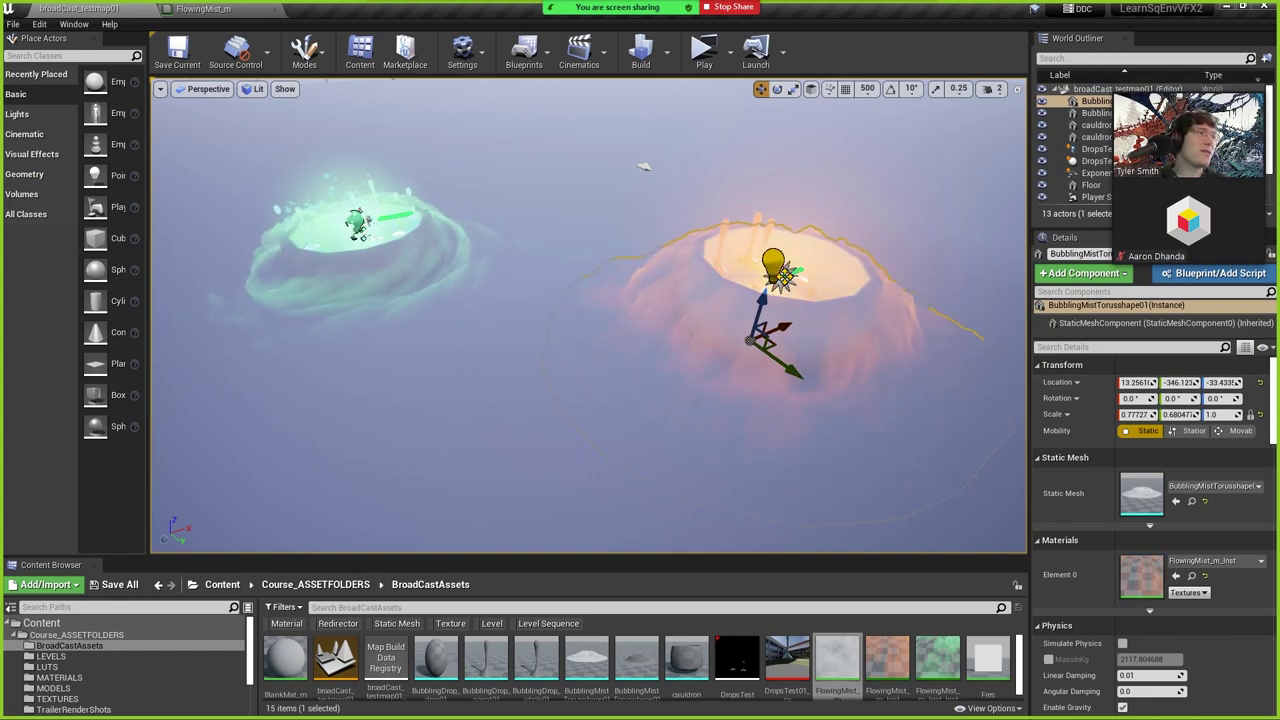
key(alt+Tab)
alt+right_drag(587, 458, 588, 371)
alt+drag(588, 371, 567, 424)
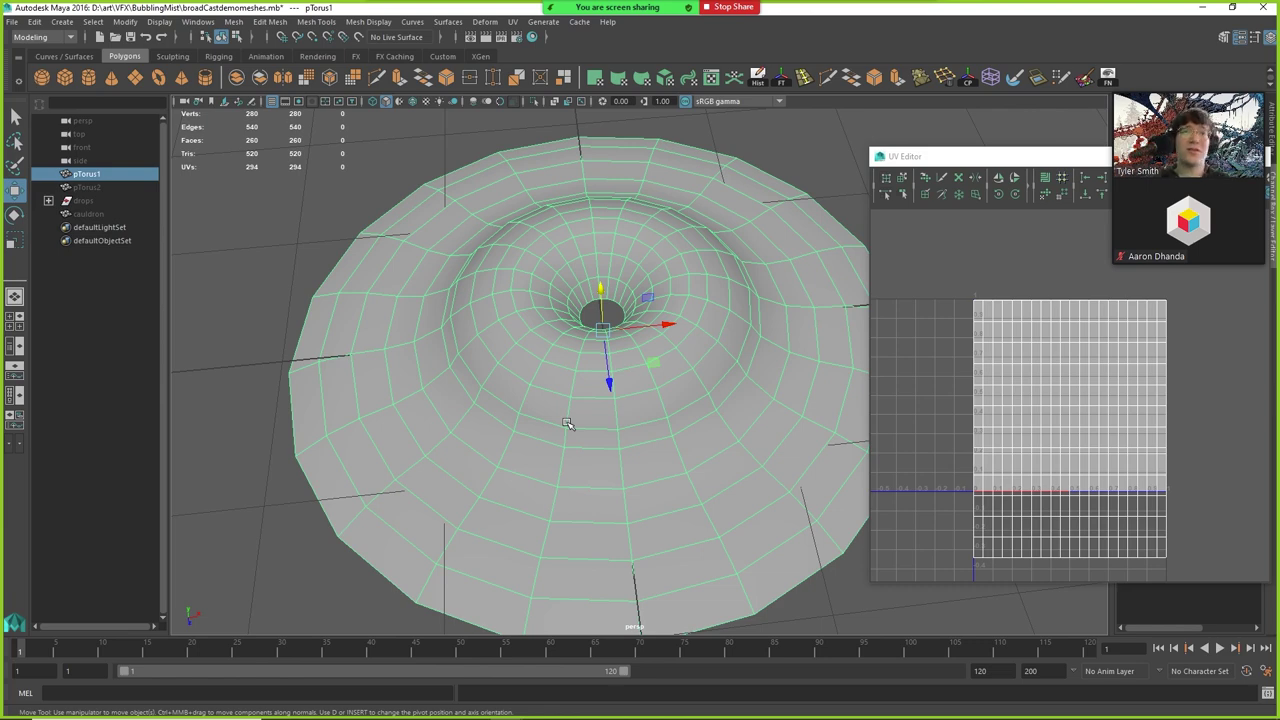
scroll(563, 379, down, 3)
alt+drag(557, 441, 588, 438)
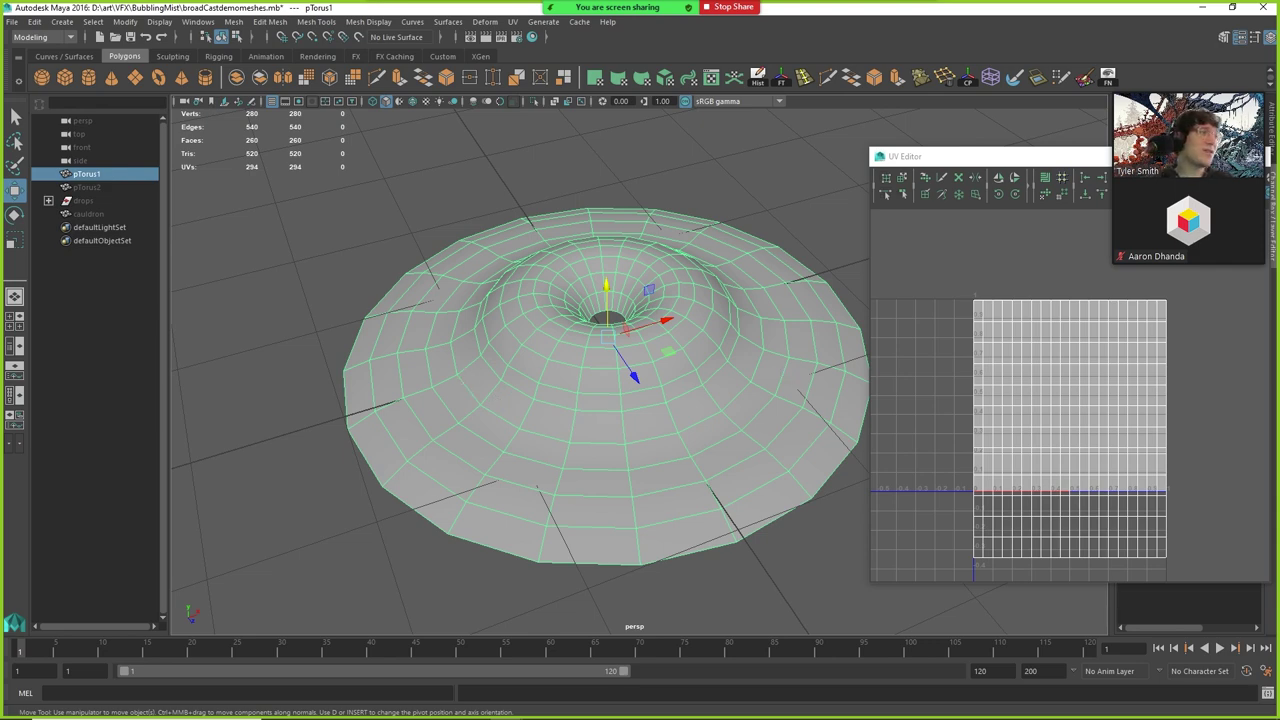
key(alt+Tab)
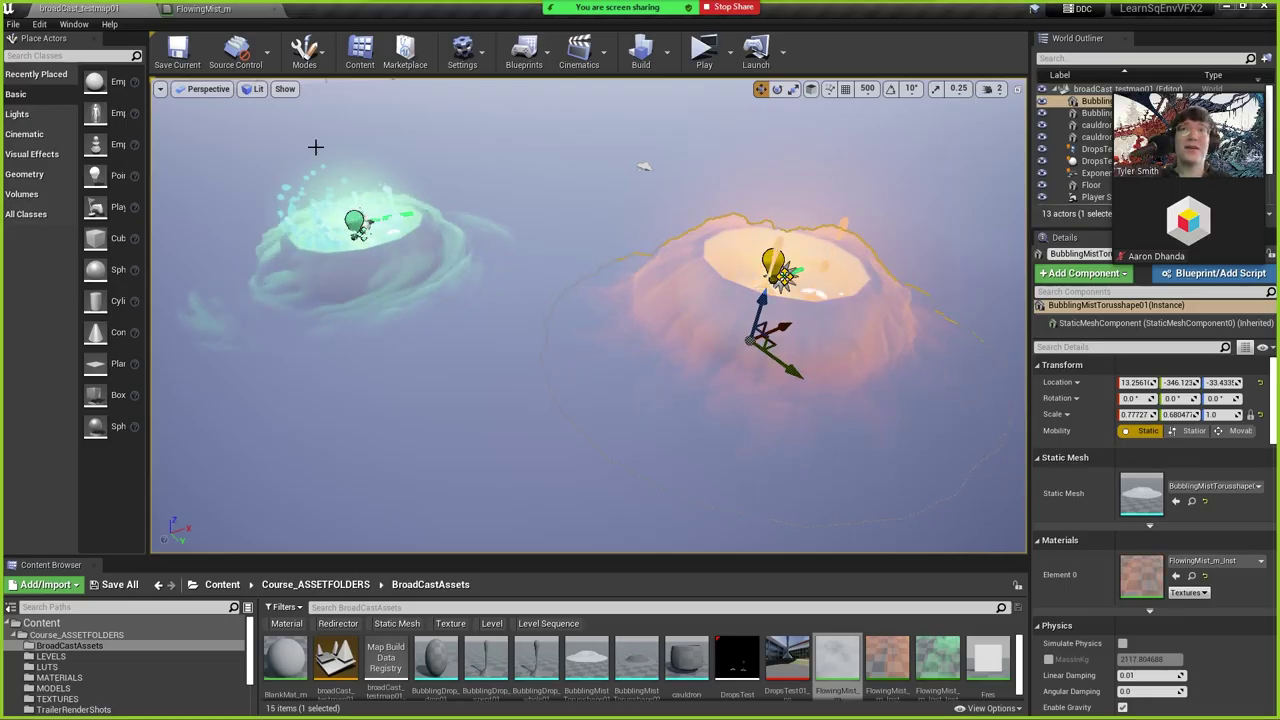
Reopen the FlowingMist_m graph and move the depthFade and Depth Fade nodes further away from Subtract.
click(203, 8)
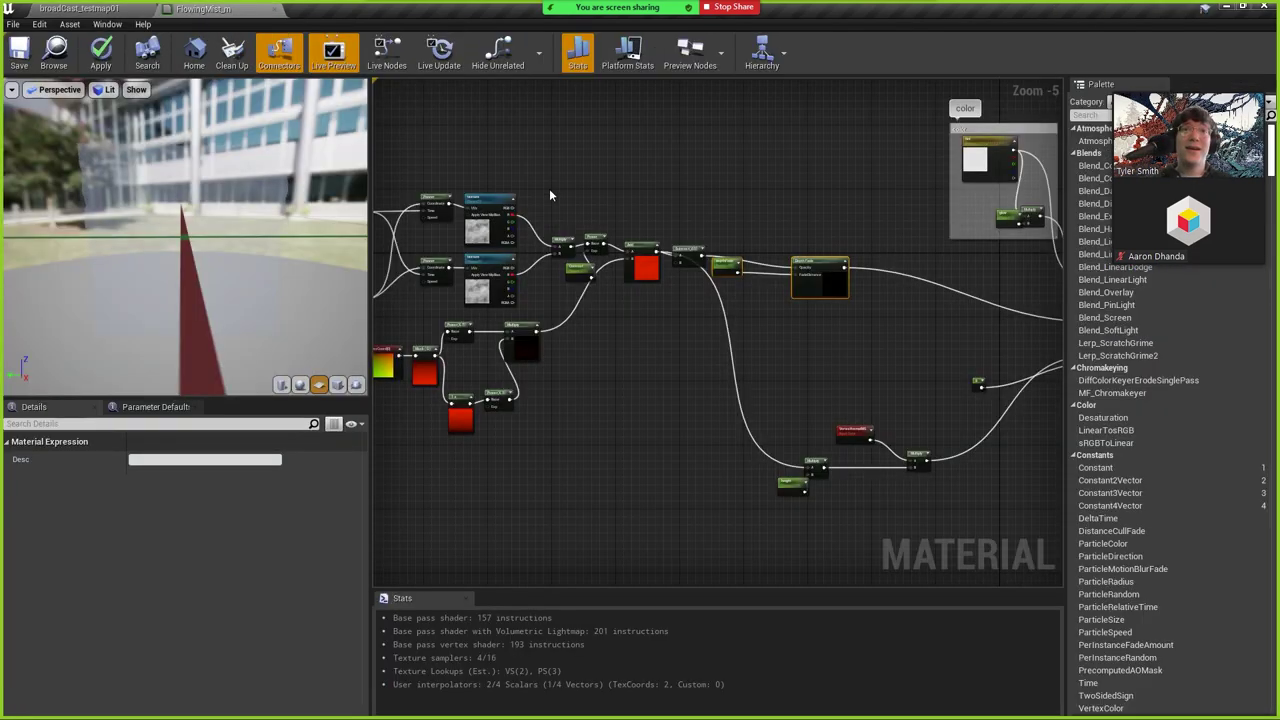
right_drag(716, 372, 826, 374)
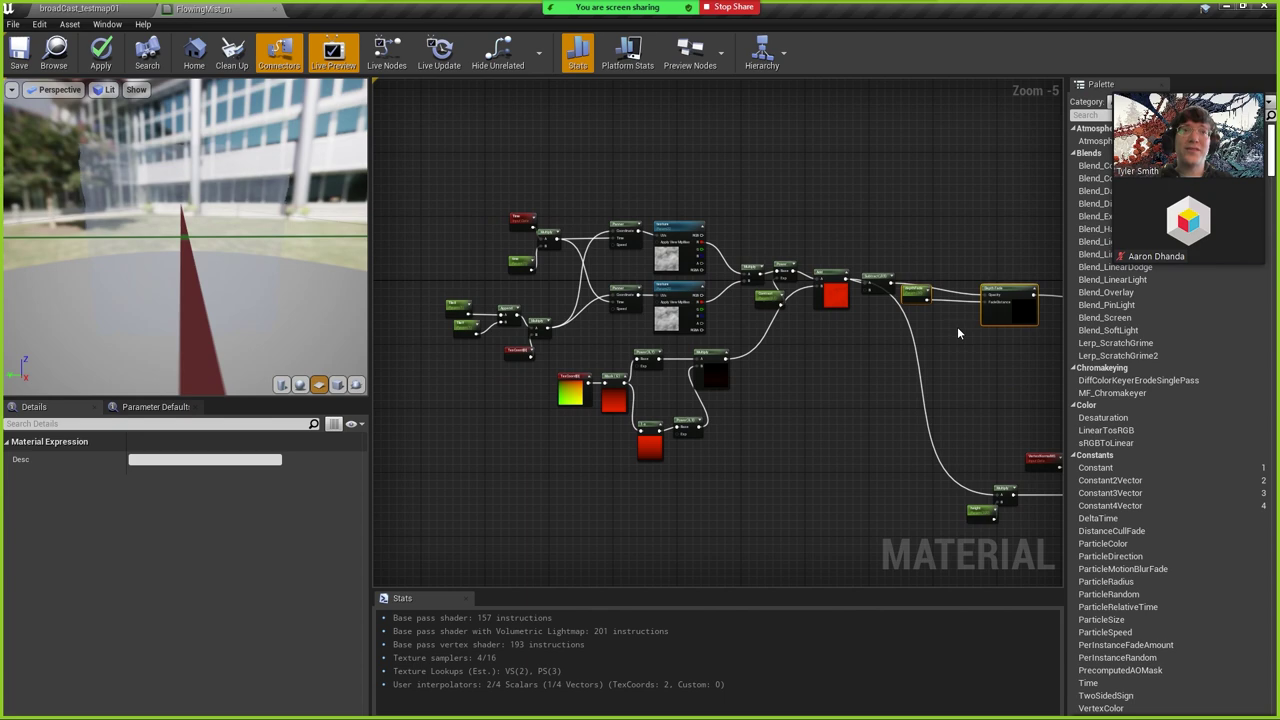
right_drag(957, 326, 696, 315)
scroll(696, 315, up, 3)
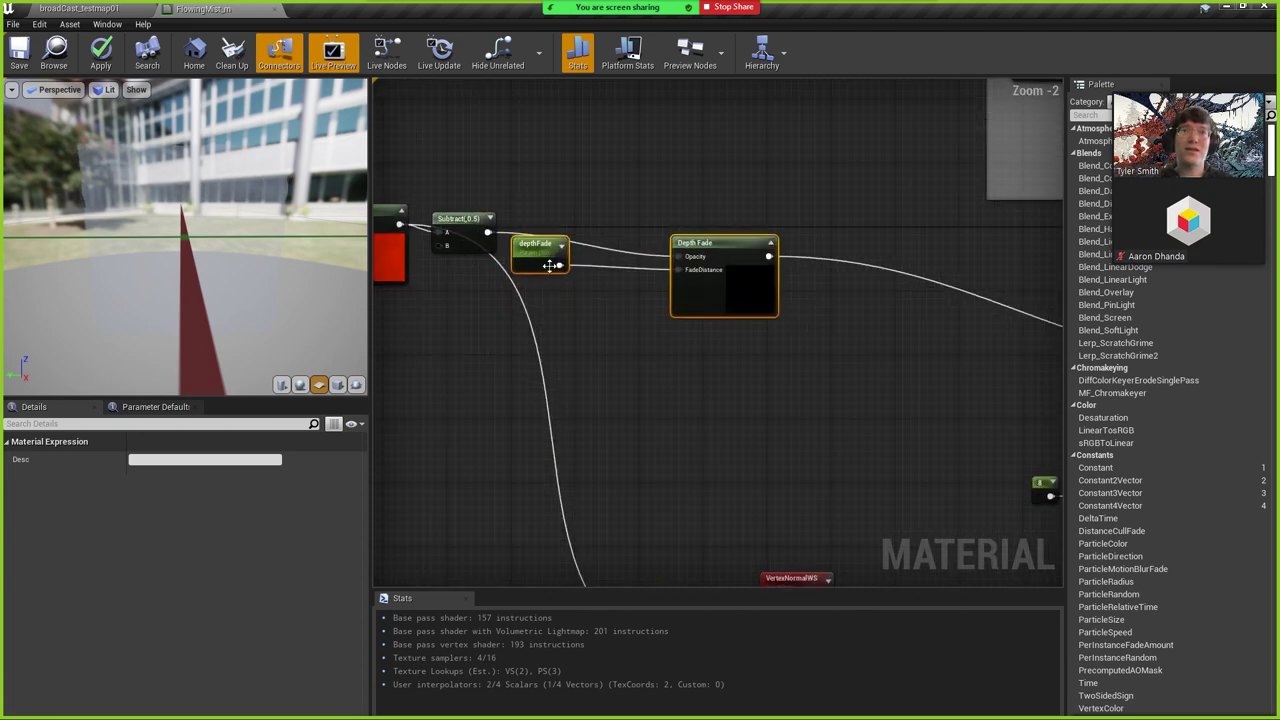
right_drag(999, 457, 622, 268)
Check the cauldrons in the level, then move the constant 8 node close to the result's Tessellation Multiplier input.
click(85, 8)
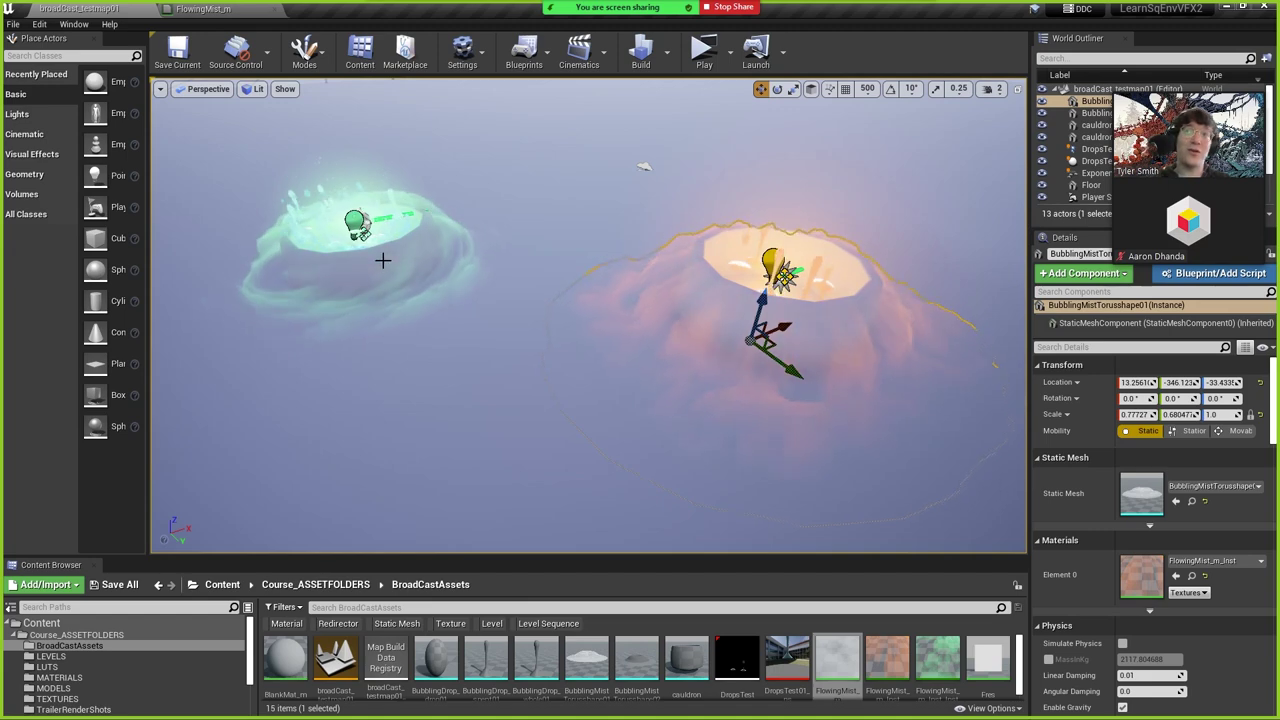
click(203, 8)
right_drag(780, 268, 483, 340)
drag(589, 291, 743, 300)
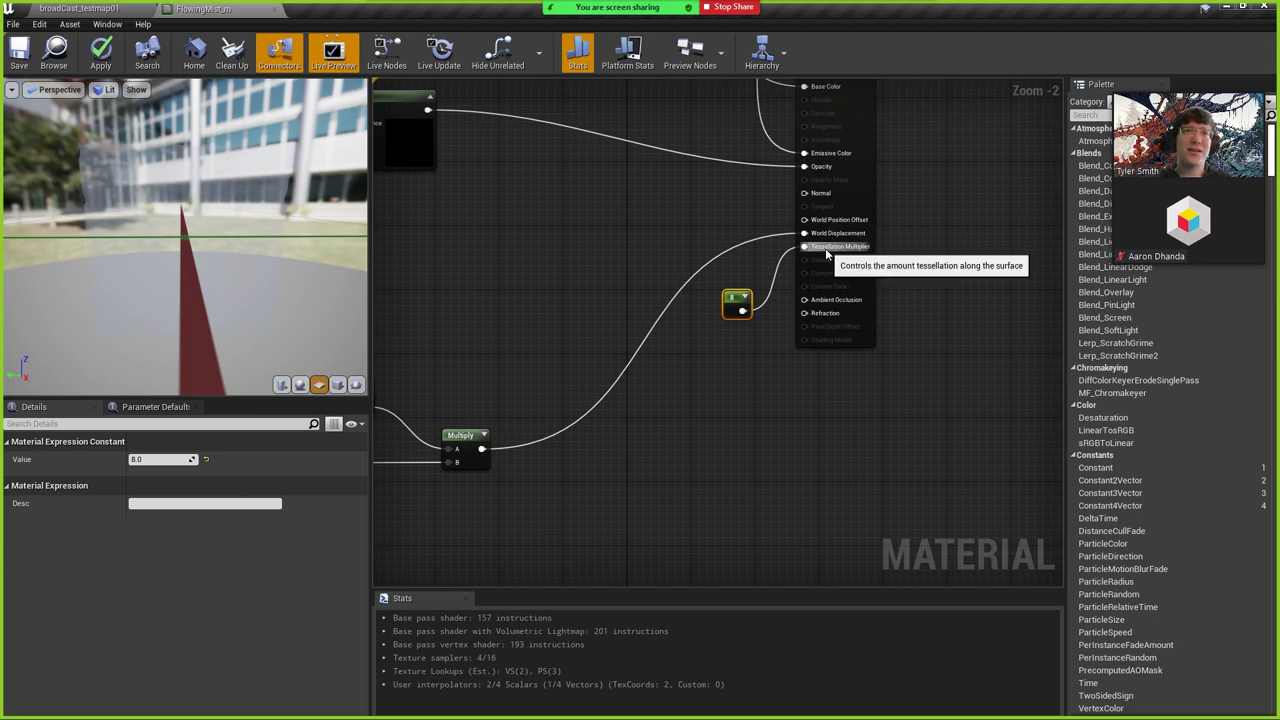
Trace the height branch from Add to World Displacement and move the VertexNormalWS node closer to its Multiply.
right_drag(598, 261, 960, 232)
right_drag(527, 324, 730, 440)
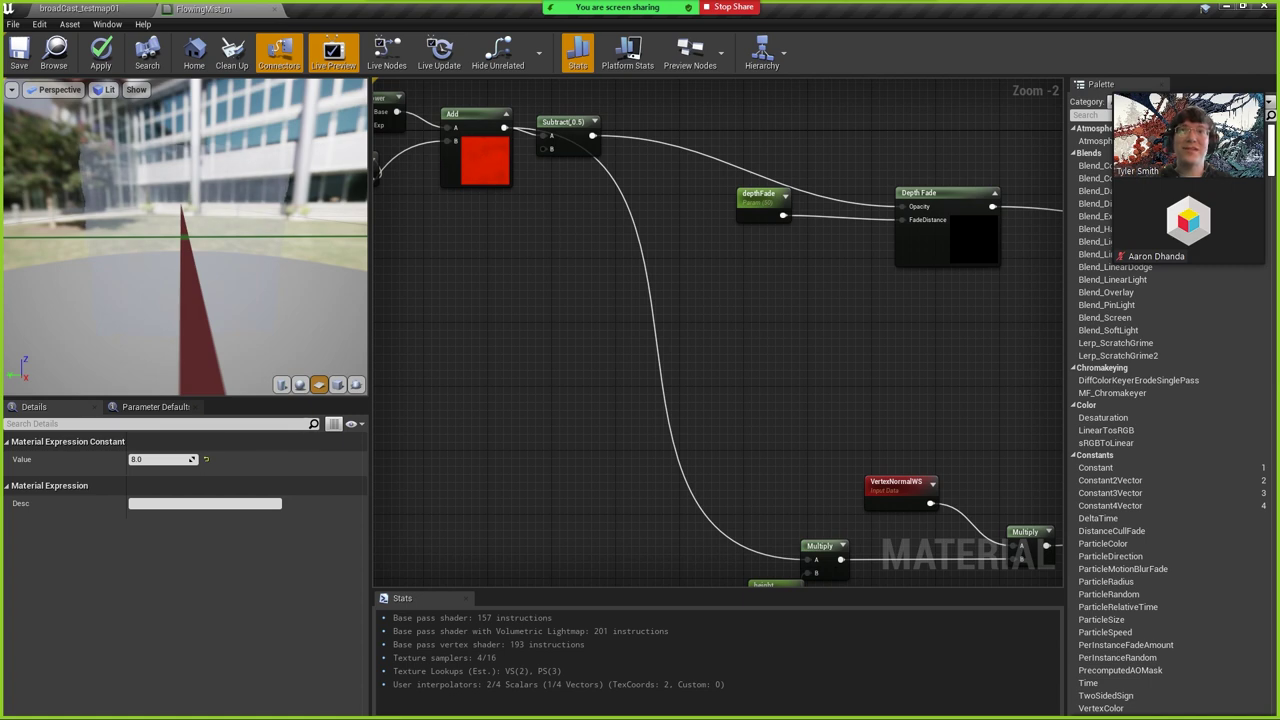
right_drag(823, 446, 638, 256)
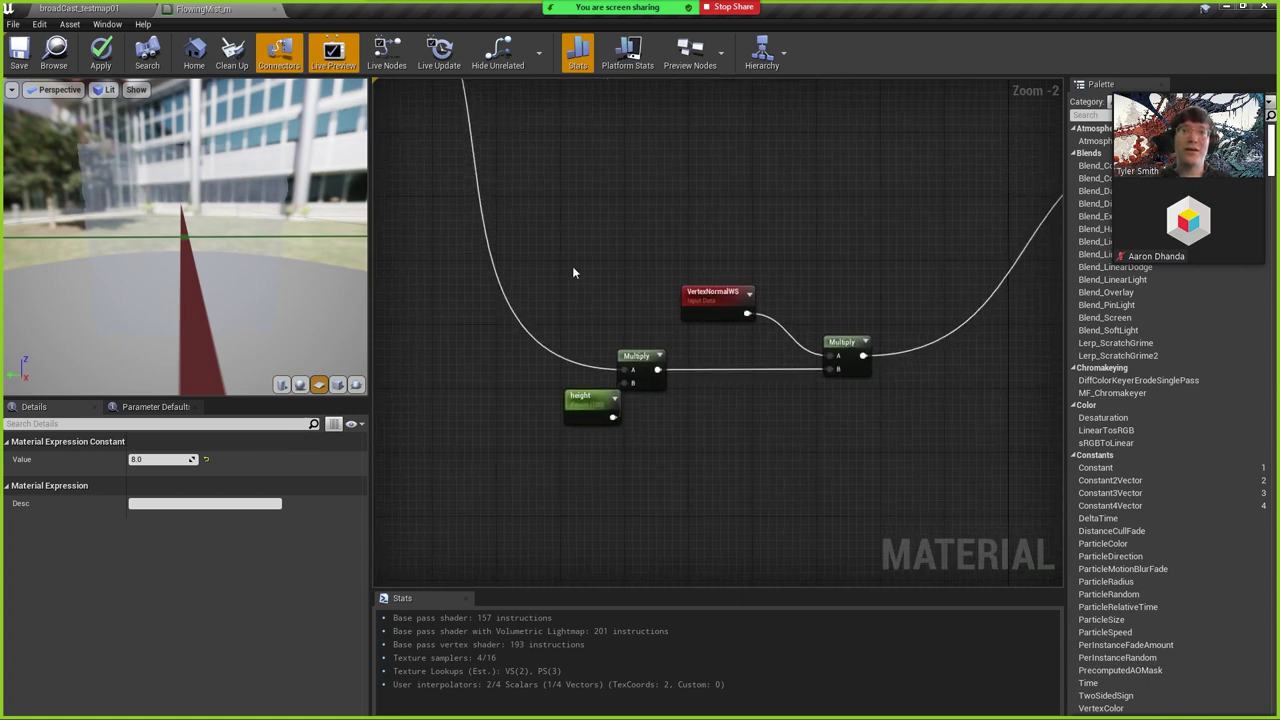
drag(710, 293, 766, 293)
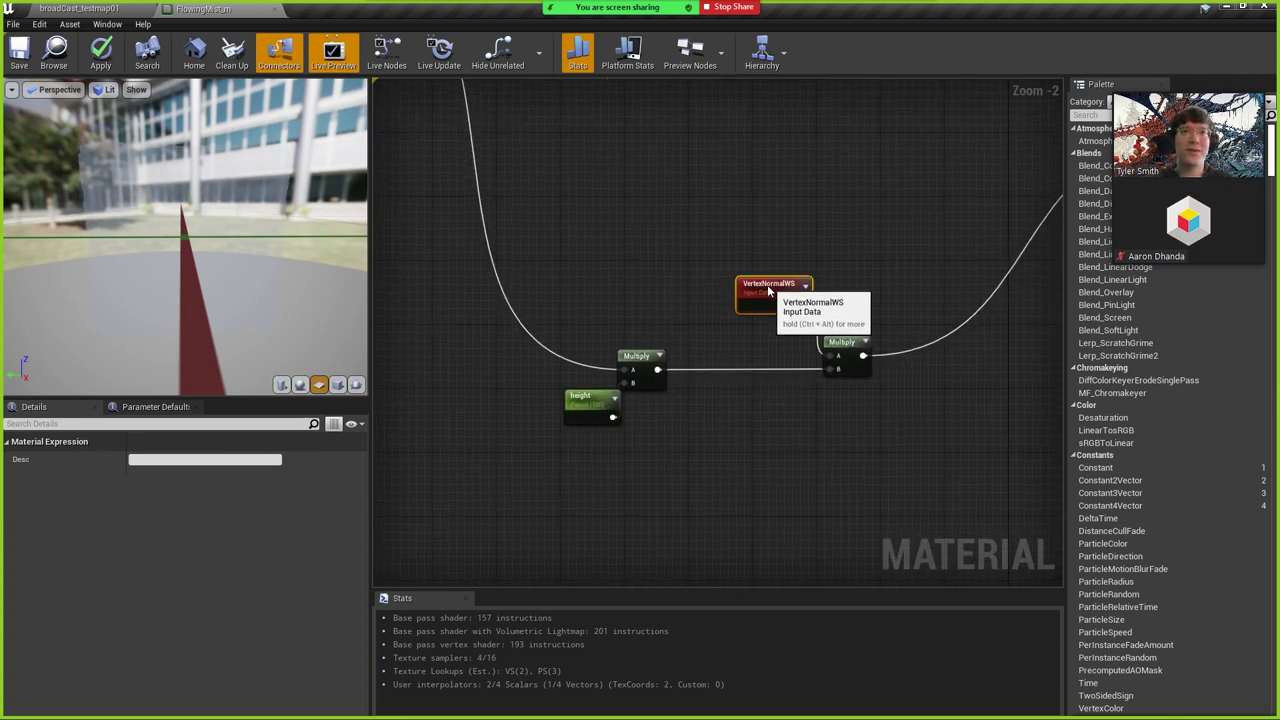
right_drag(890, 208, 587, 311)
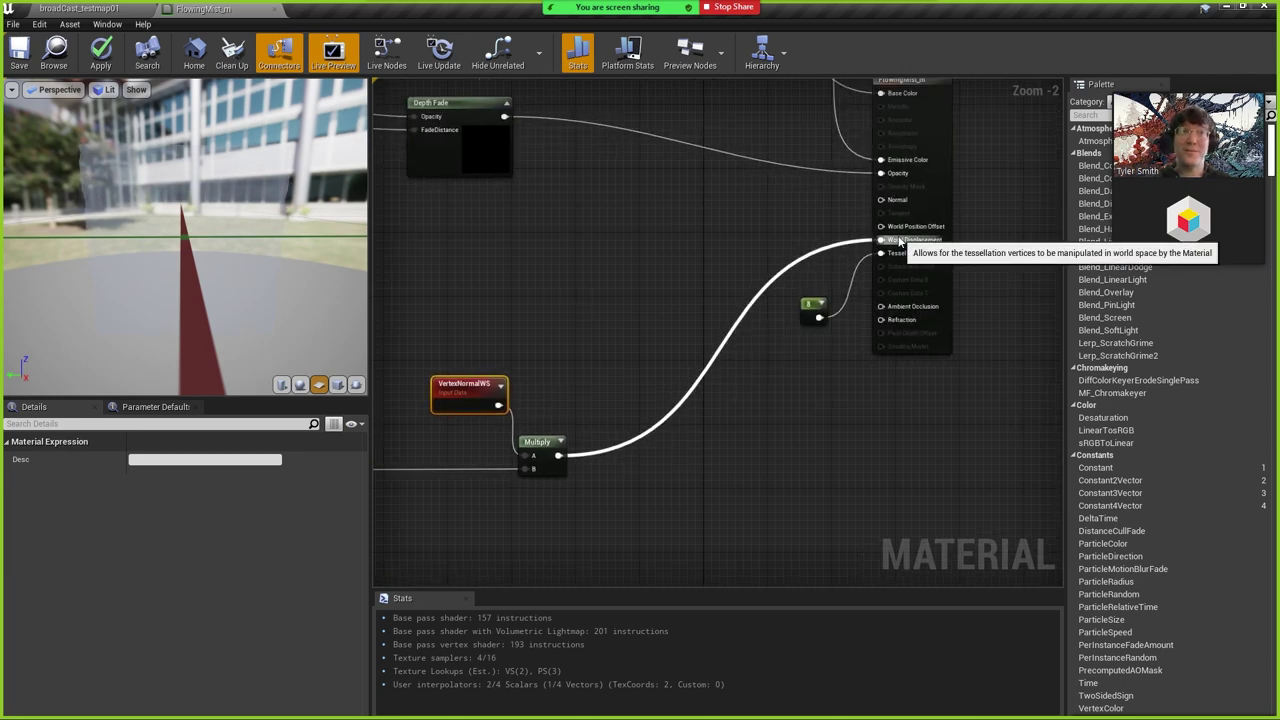
Review the panning and falloff branches and inspect which texture the upper texture parameter uses.
right_drag(648, 205, 914, 278)
scroll(914, 278, down, 3)
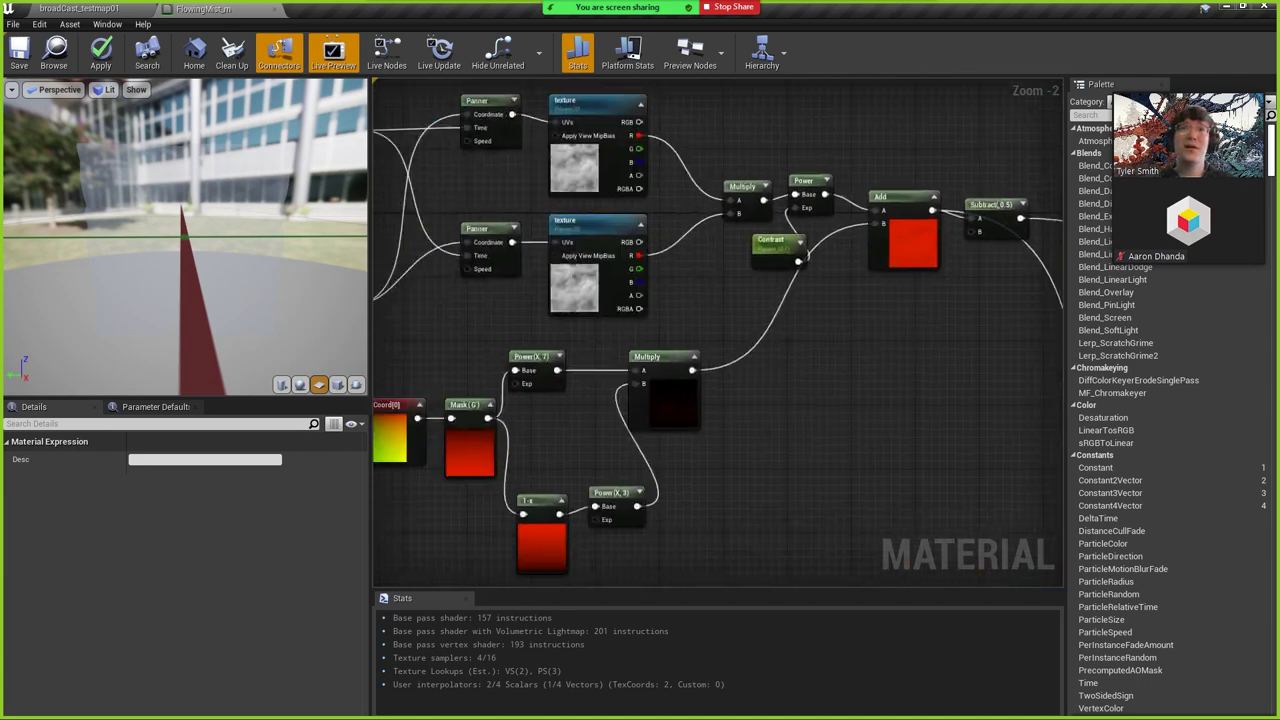
scroll(783, 300, up, 2)
right_drag(783, 300, 855, 295)
right_drag(938, 330, 934, 367)
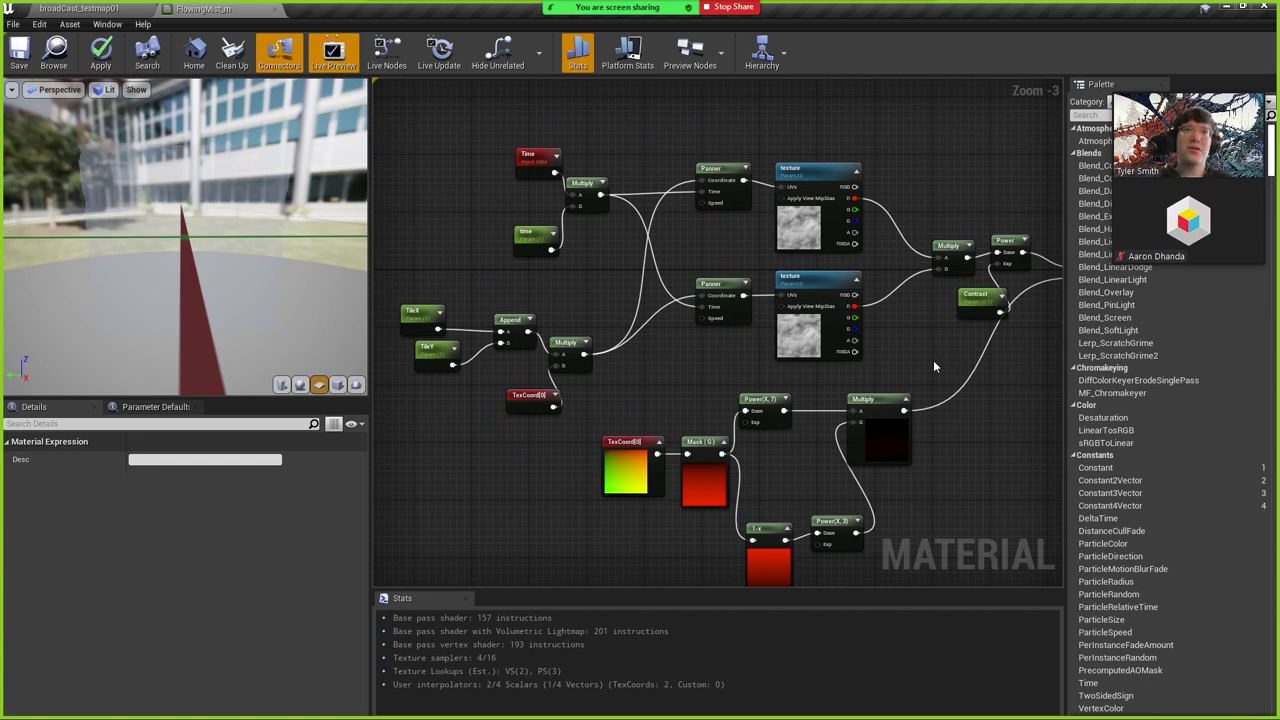
click(799, 205)
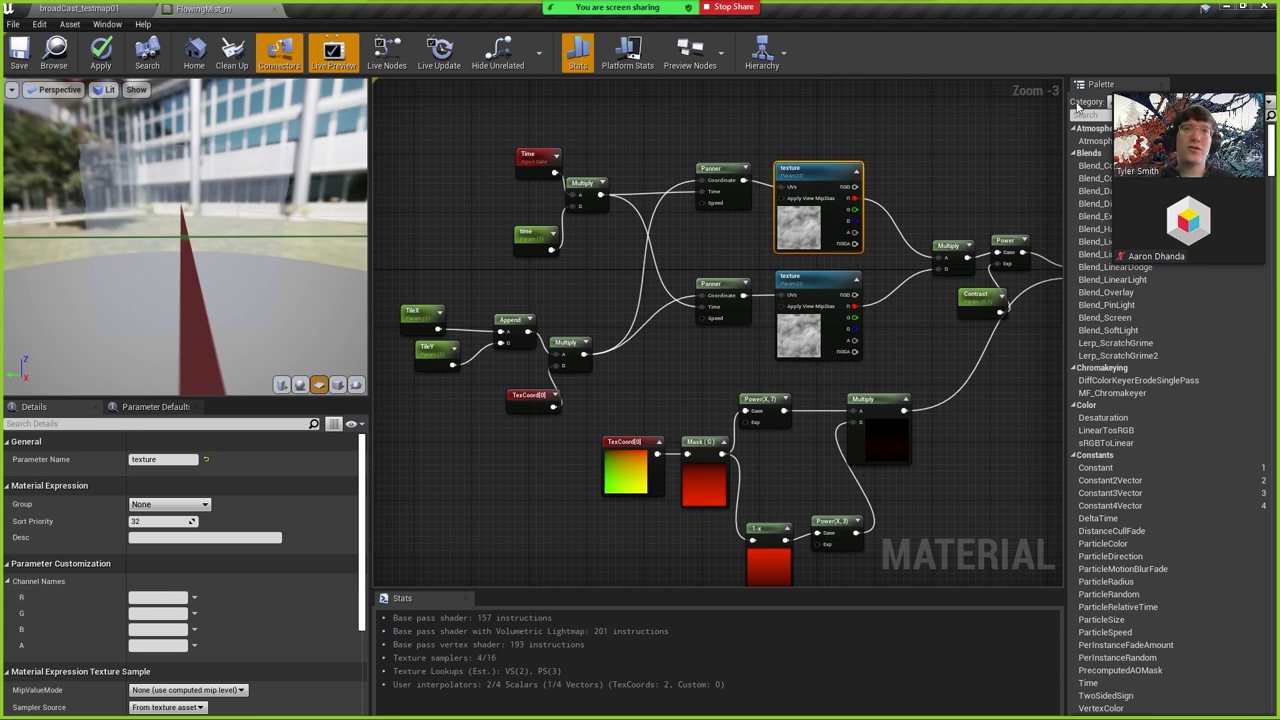
right_drag(828, 219, 851, 421)
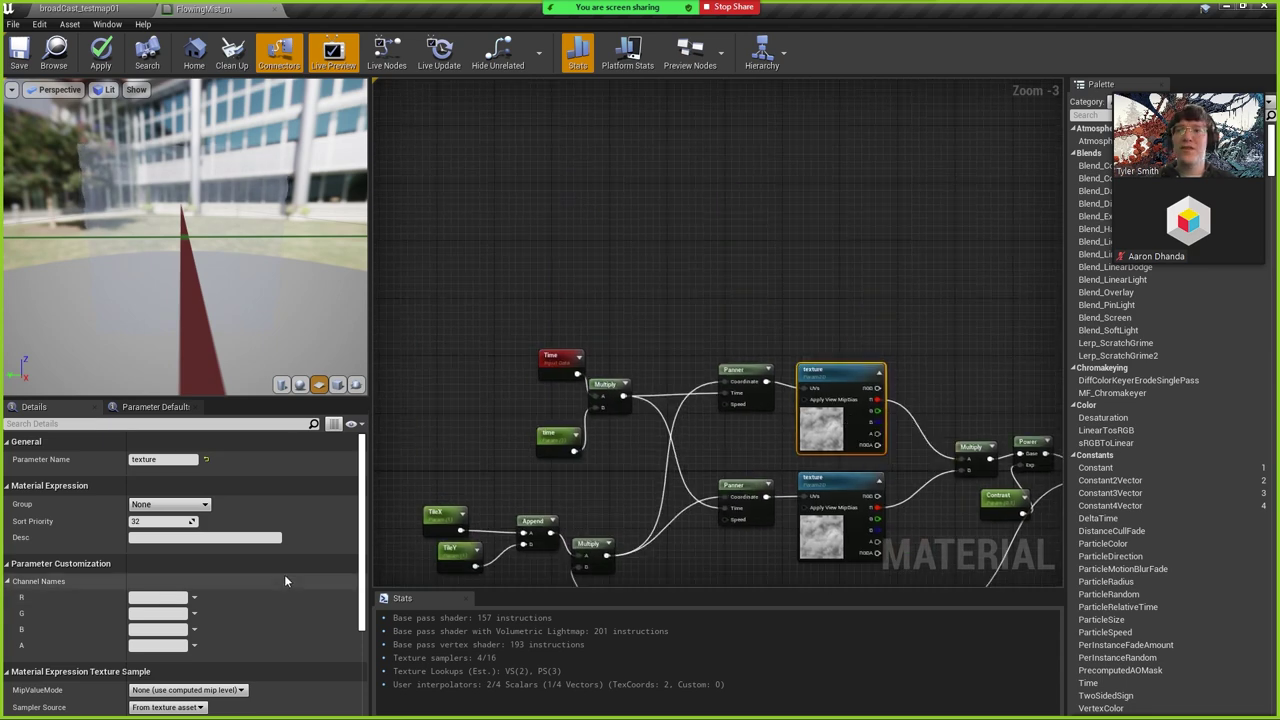
scroll(196, 573, down, 3)
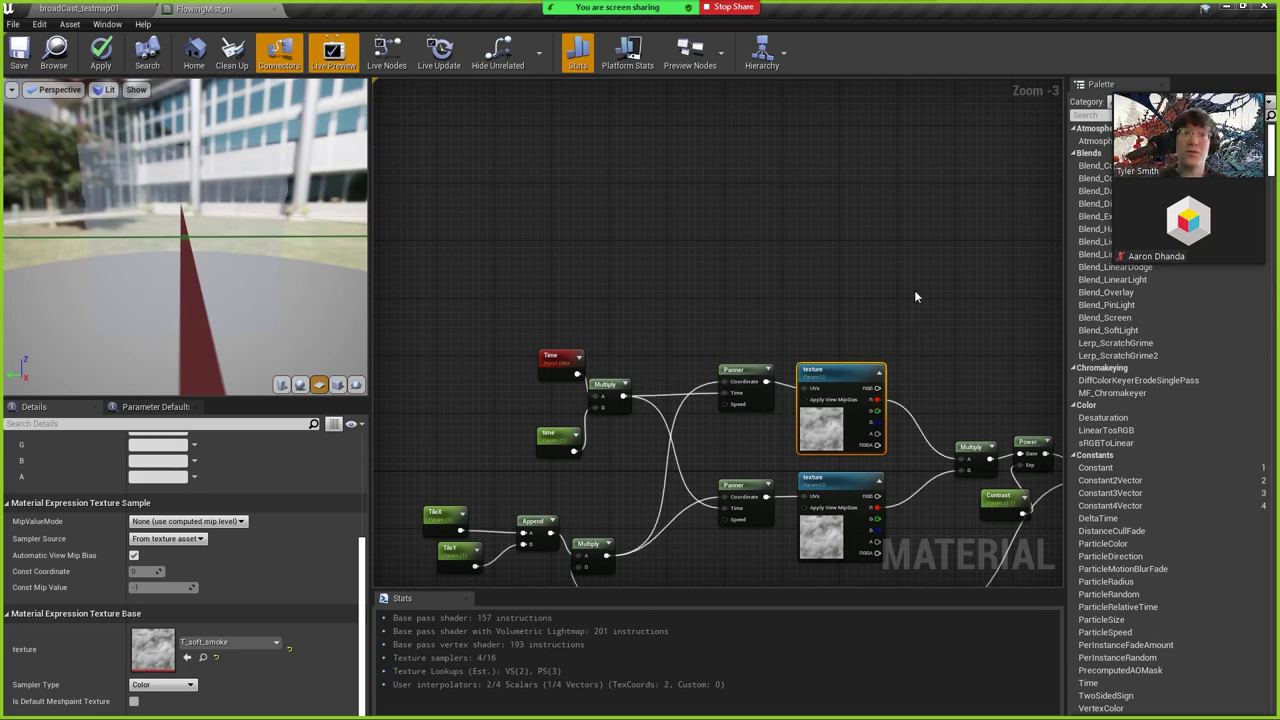
right_drag(904, 352, 785, 184)
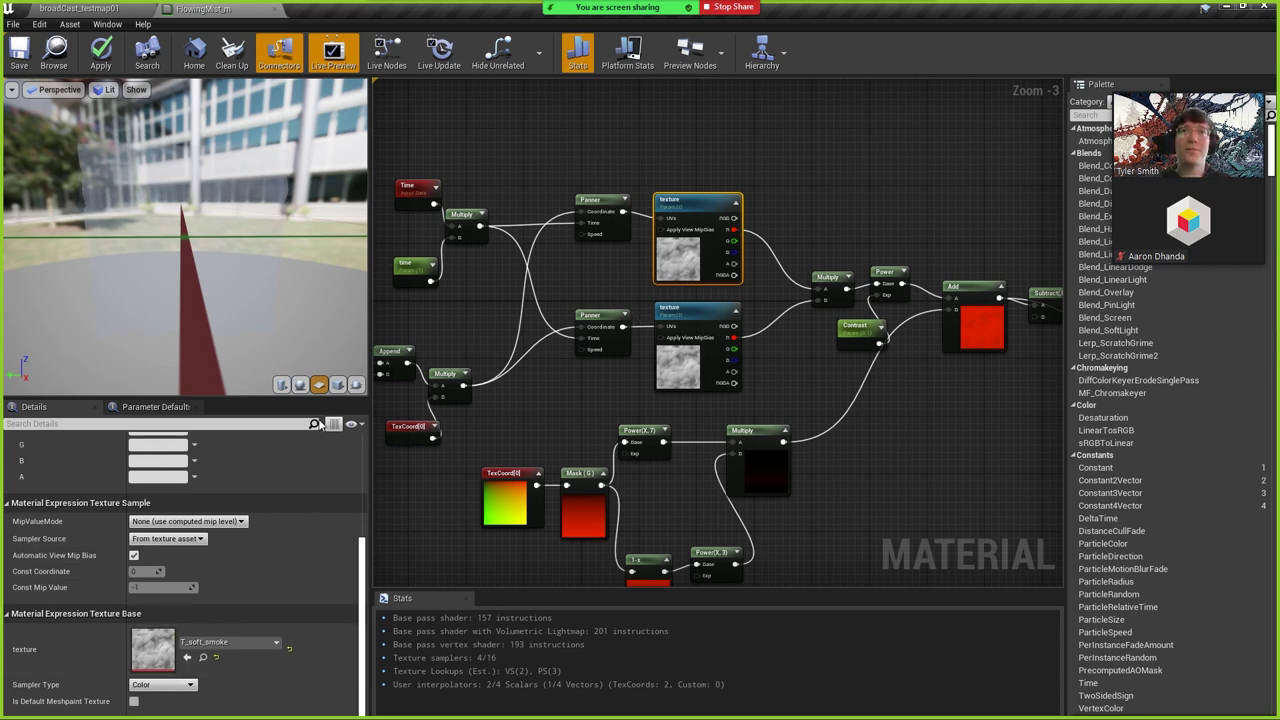
Check the upper Panner's speed settings and the preview mesh, then move the Time, time parameter and Multiply nodes up from the Panners.
right_drag(580, 237, 682, 328)
click(722, 296)
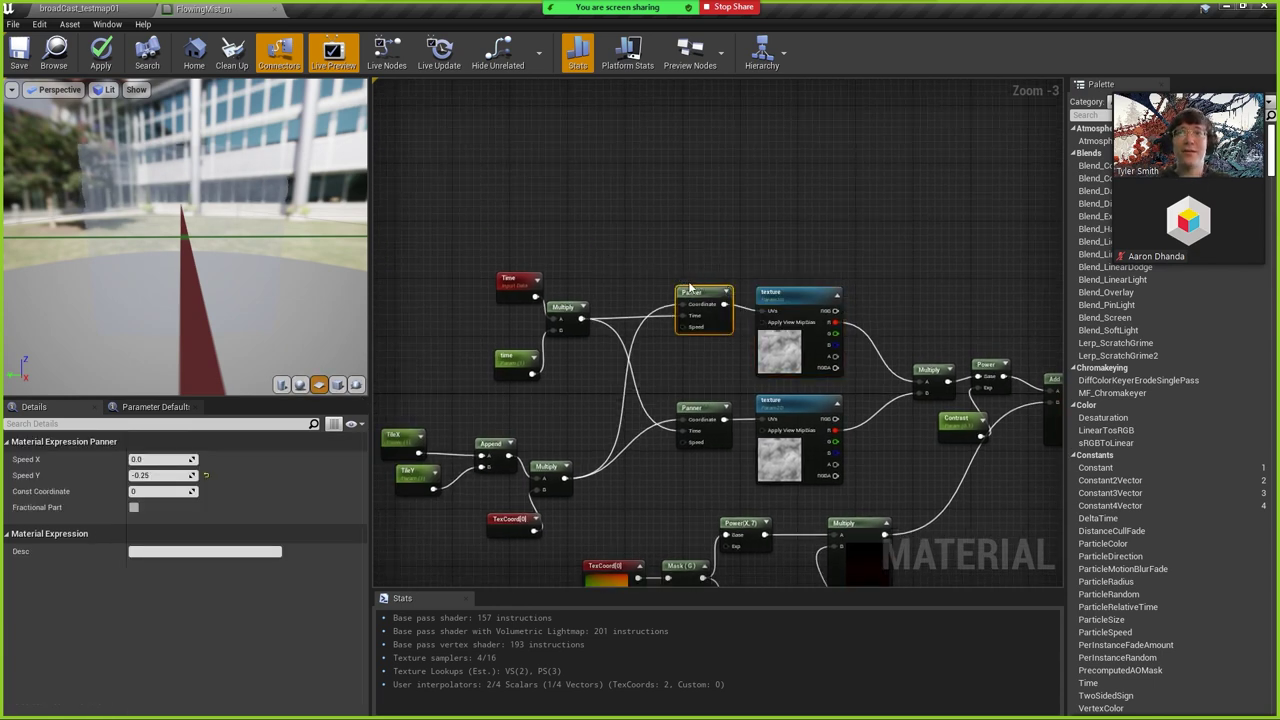
right_drag(230, 220, 190, 220)
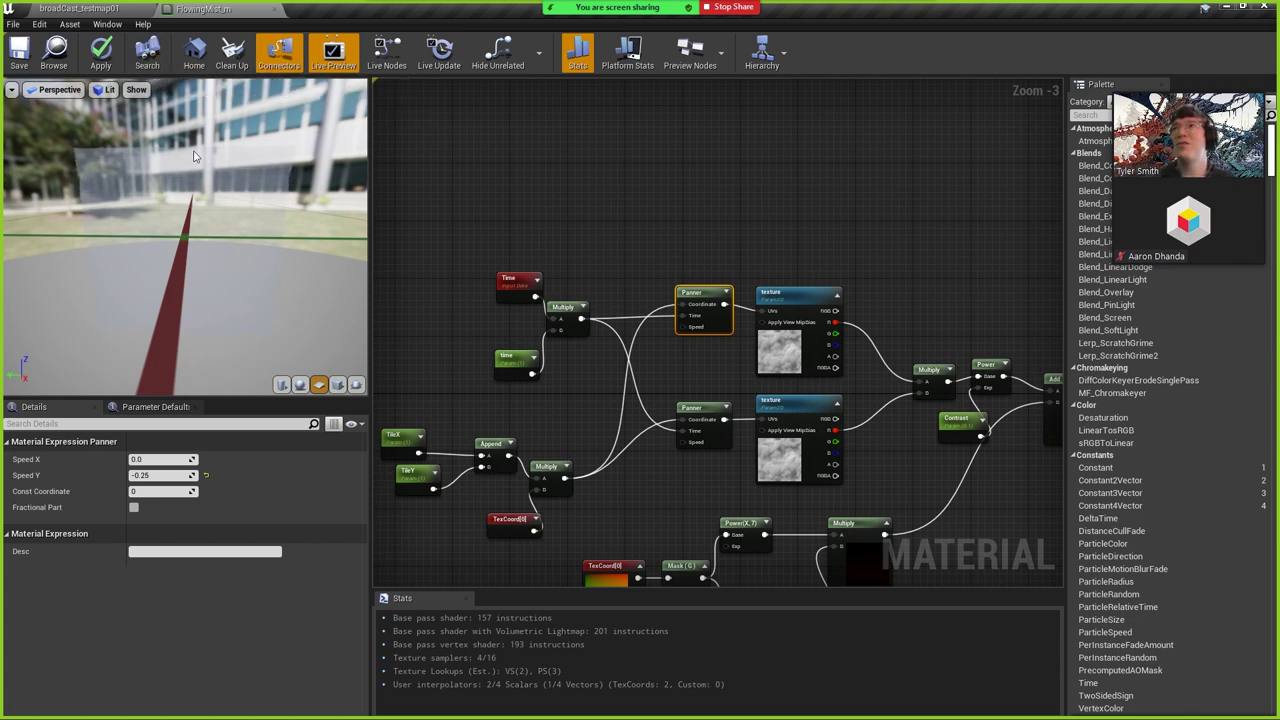
right_drag(199, 263, 160, 271)
drag(430, 223, 617, 404)
drag(552, 307, 528, 229)
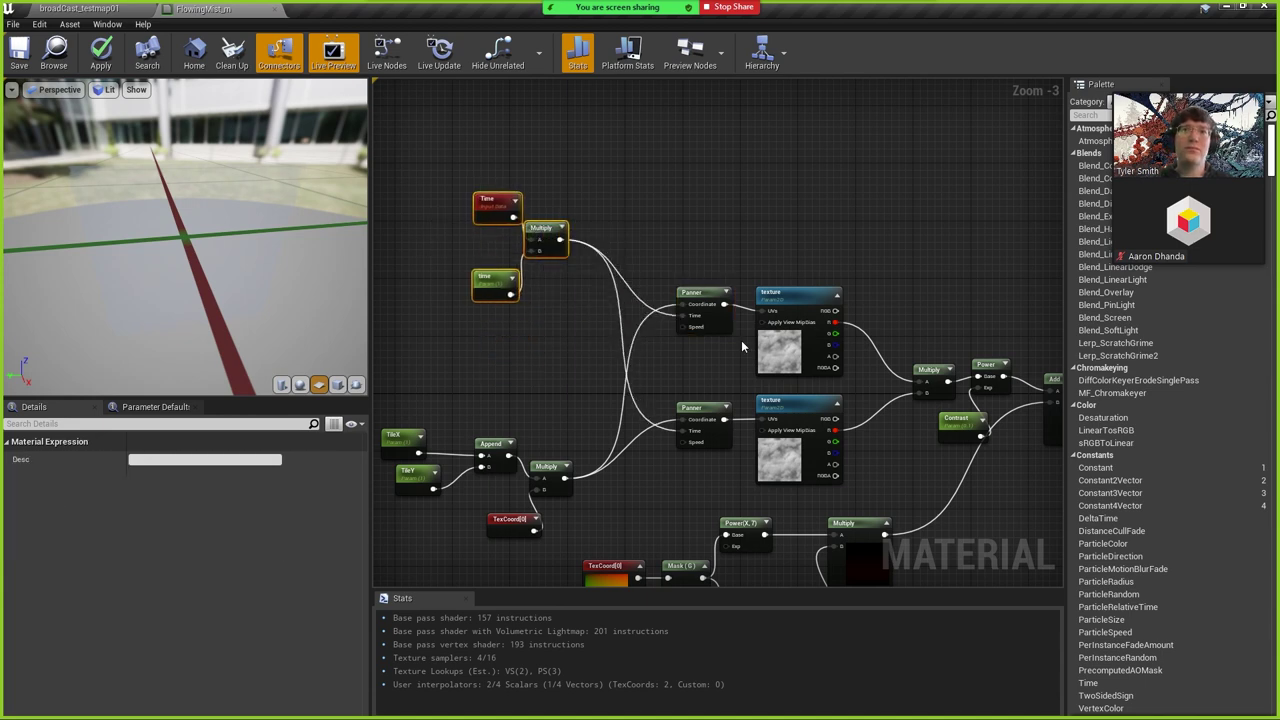
Examine the upper Panner and texture pair, from their time input through to the Multiply and Power nodes.
scroll(741, 340, up, 3)
click(686, 326)
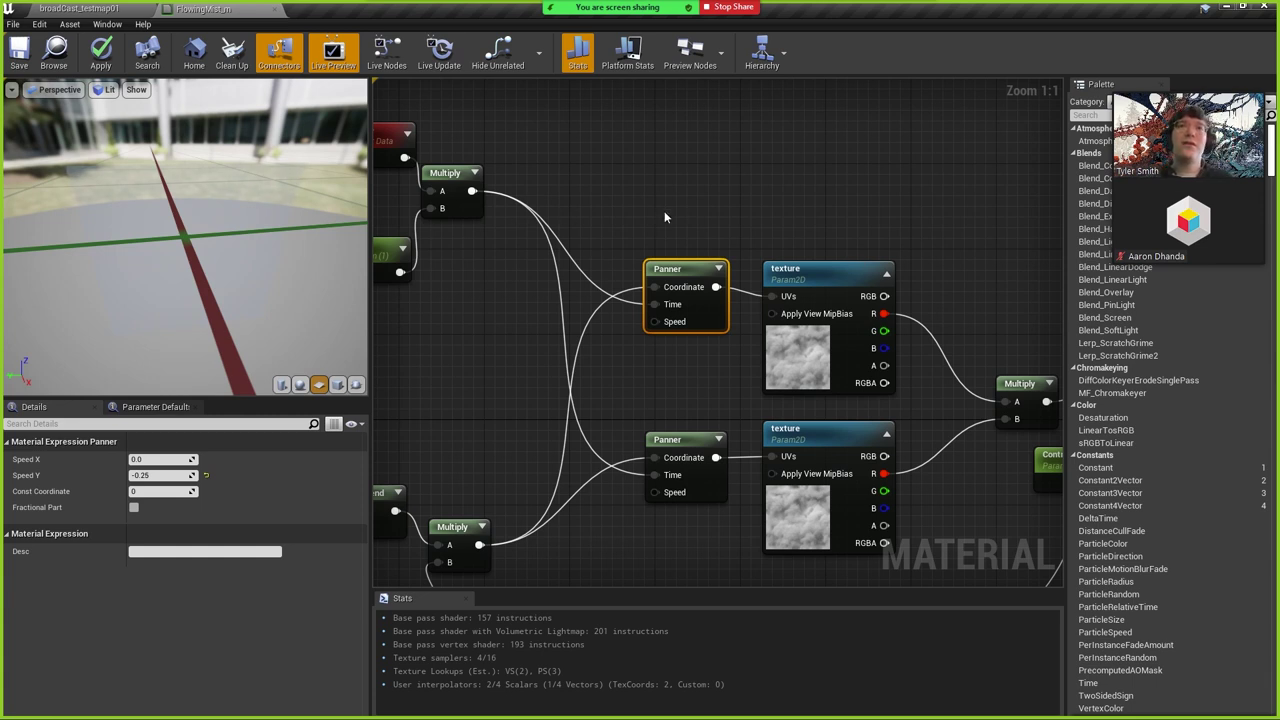
ctrl+click(775, 290)
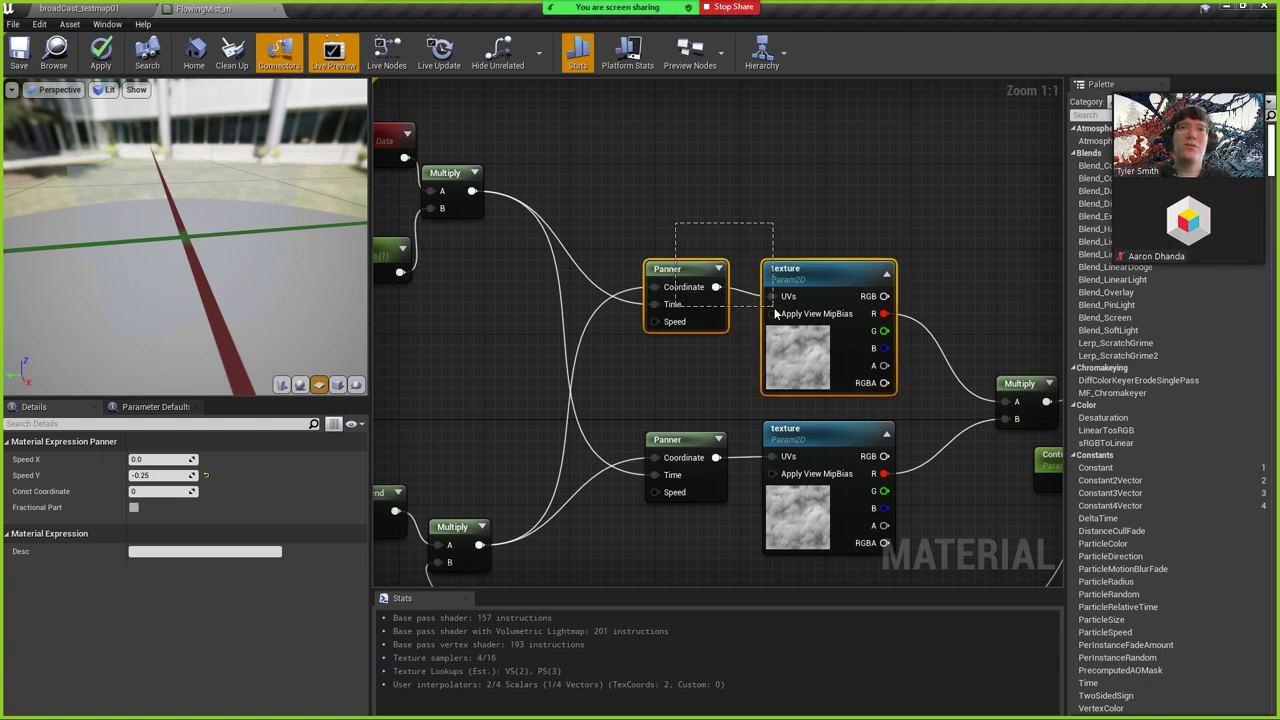
click(757, 213)
right_drag(695, 200, 760, 308)
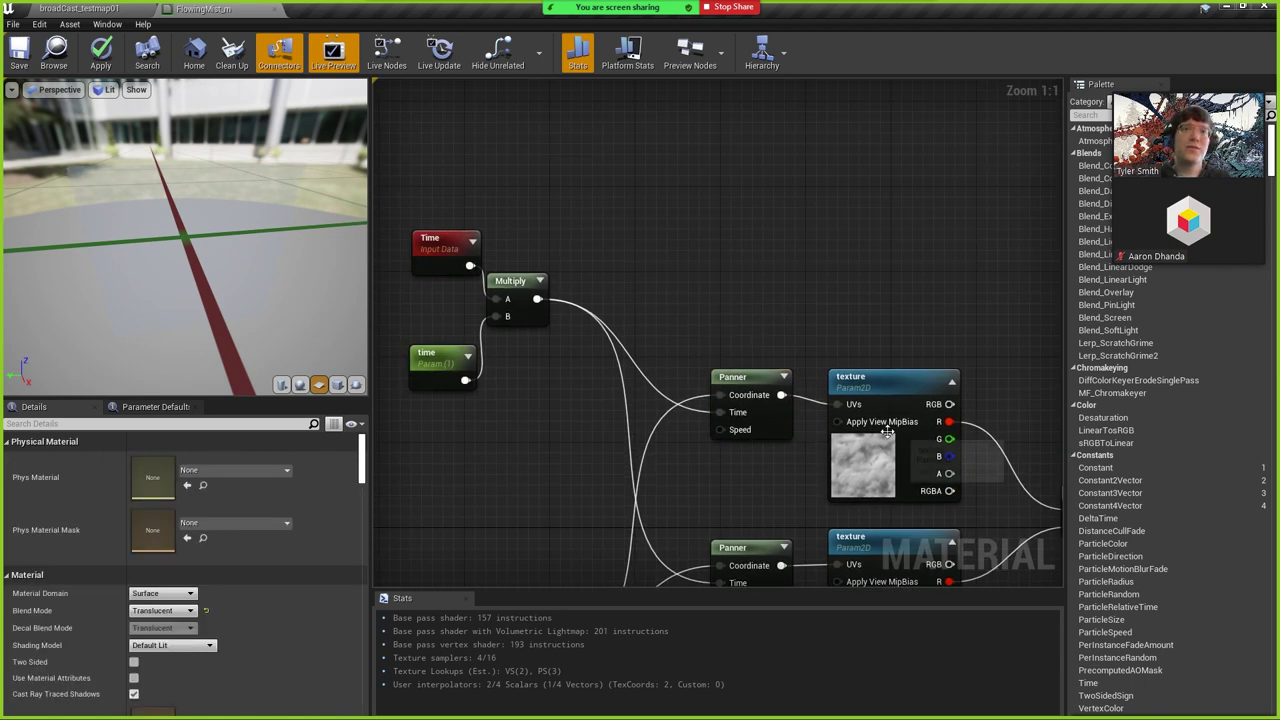
right_drag(873, 315, 709, 187)
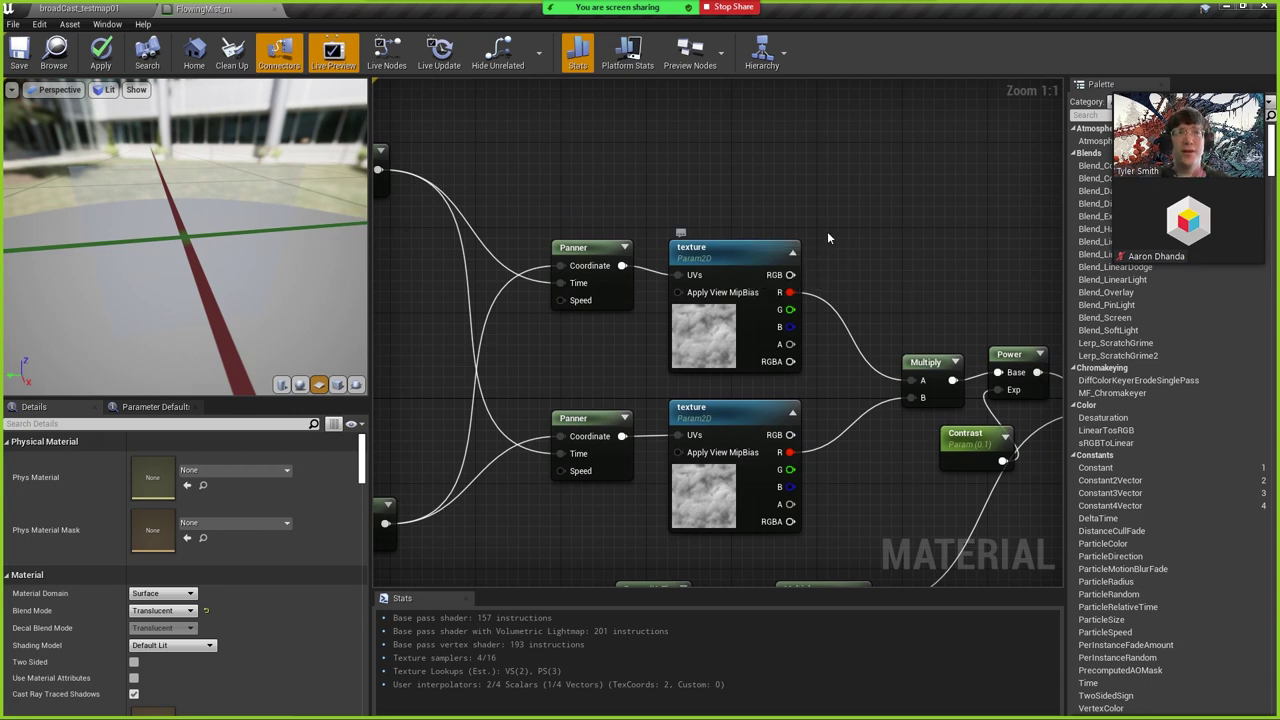
Preview the upper texture parameter node on the preview mesh and examine it from a different angle alongside its time inputs.
scroll(870, 272, down, 4)
right_drag(871, 268, 511, 217)
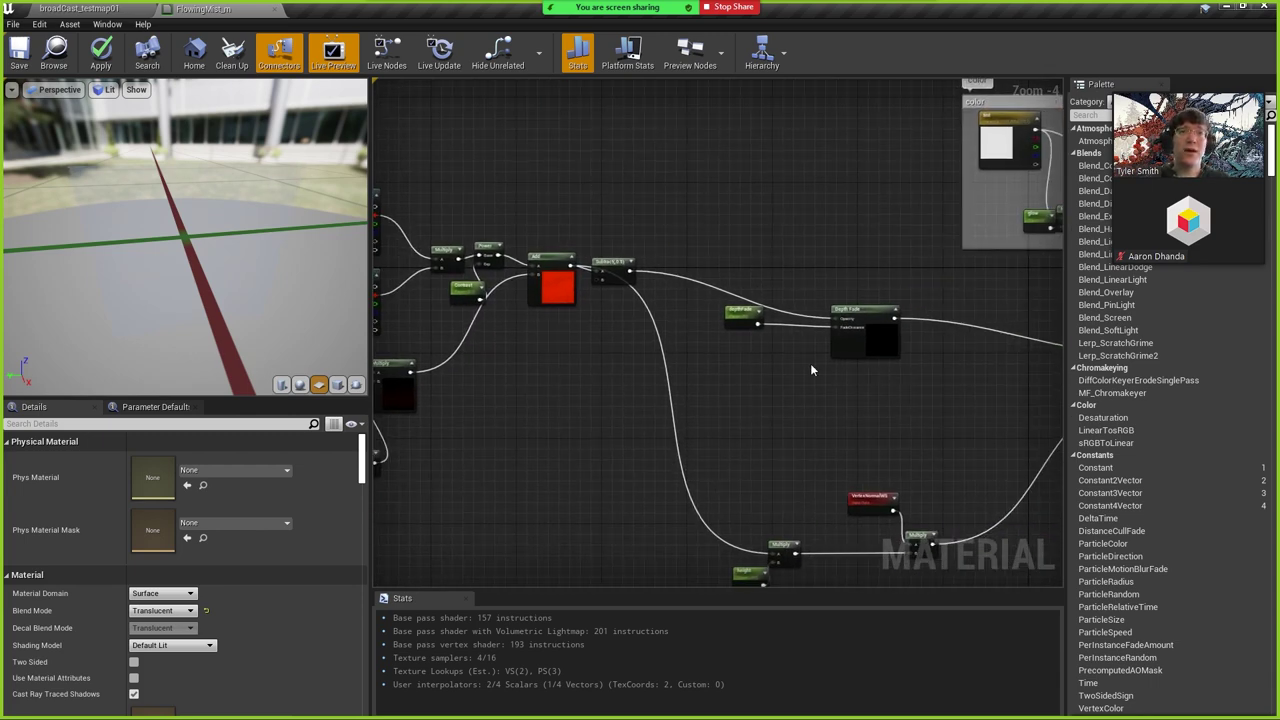
right_drag(886, 263, 666, 206)
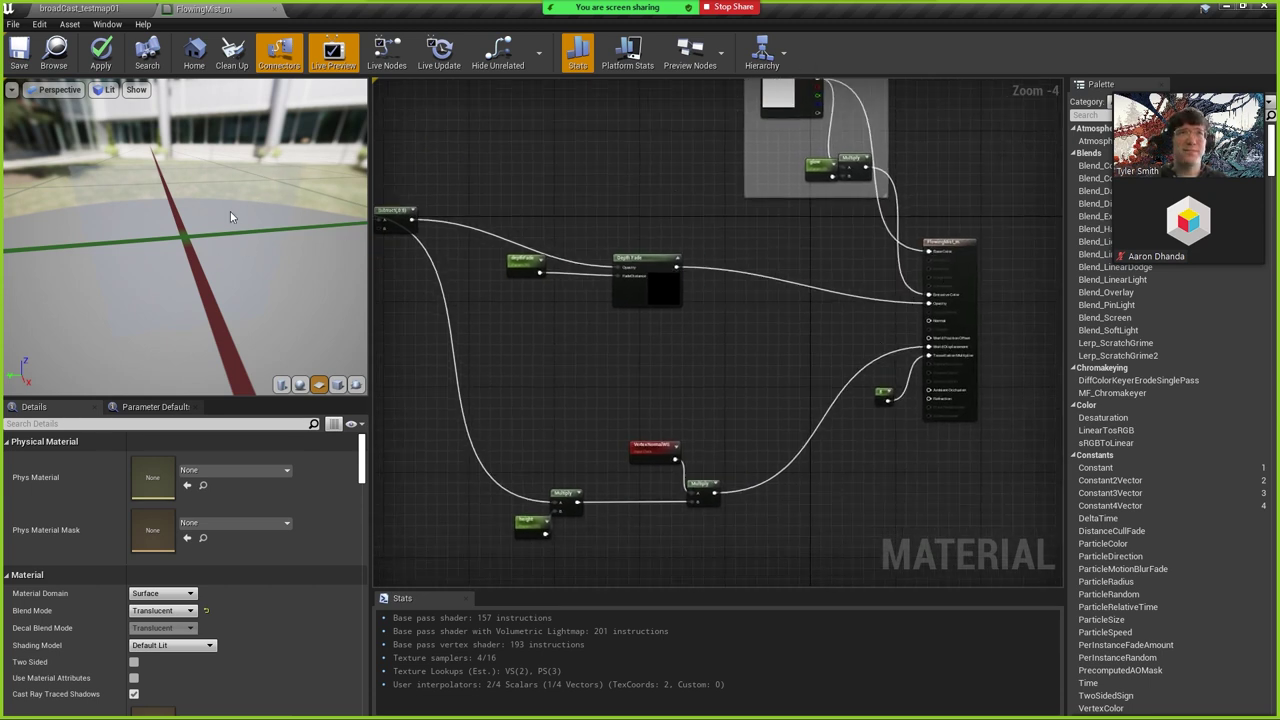
scroll(700, 270, up, 5)
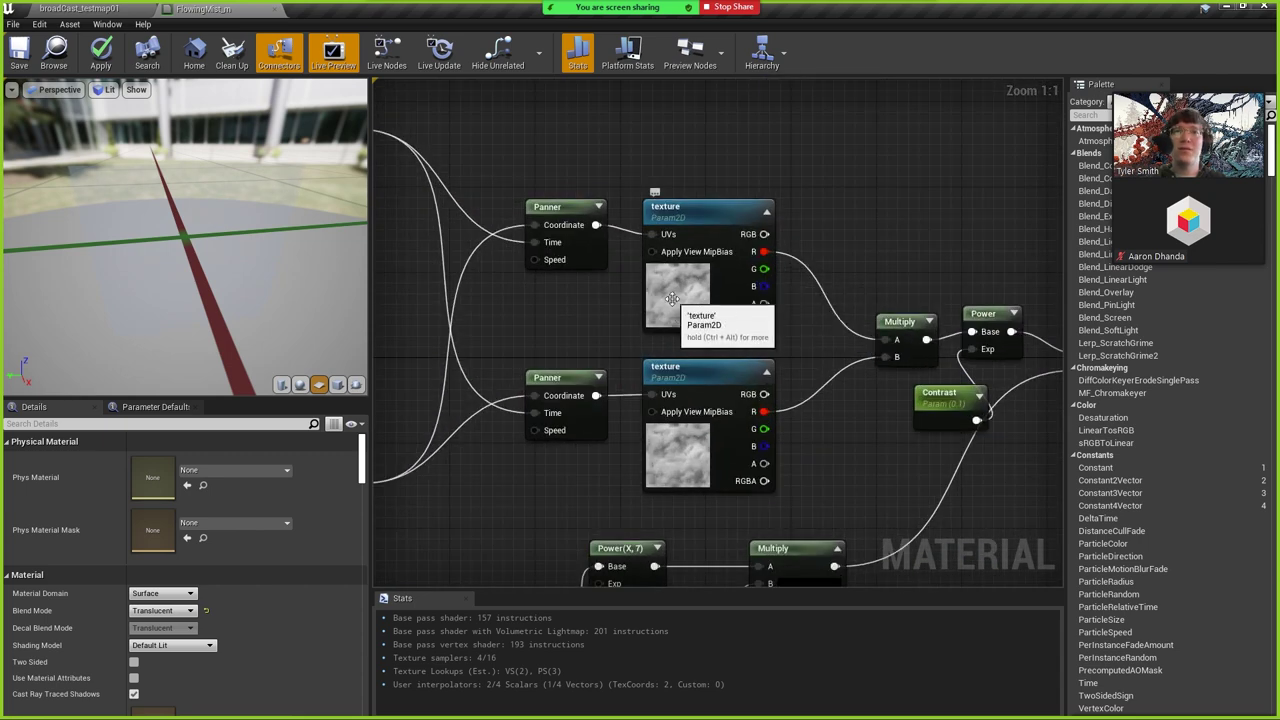
click(672, 298)
right_click(672, 298)
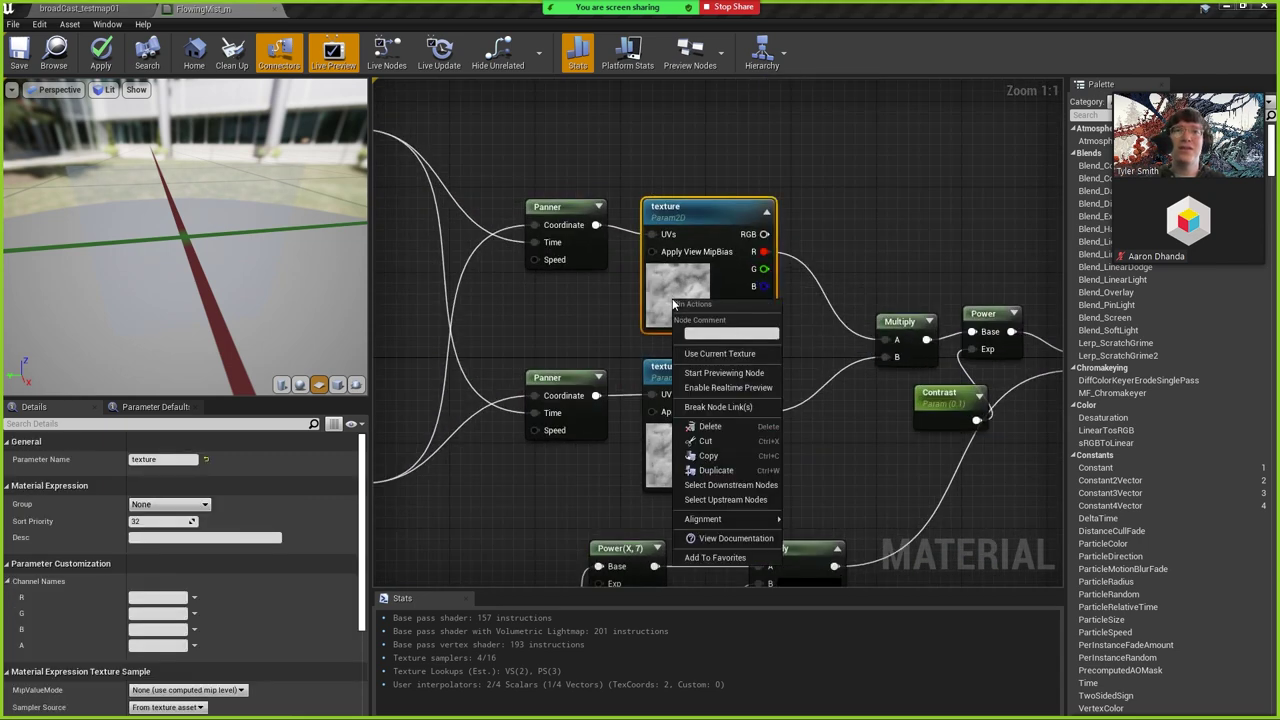
click(730, 378)
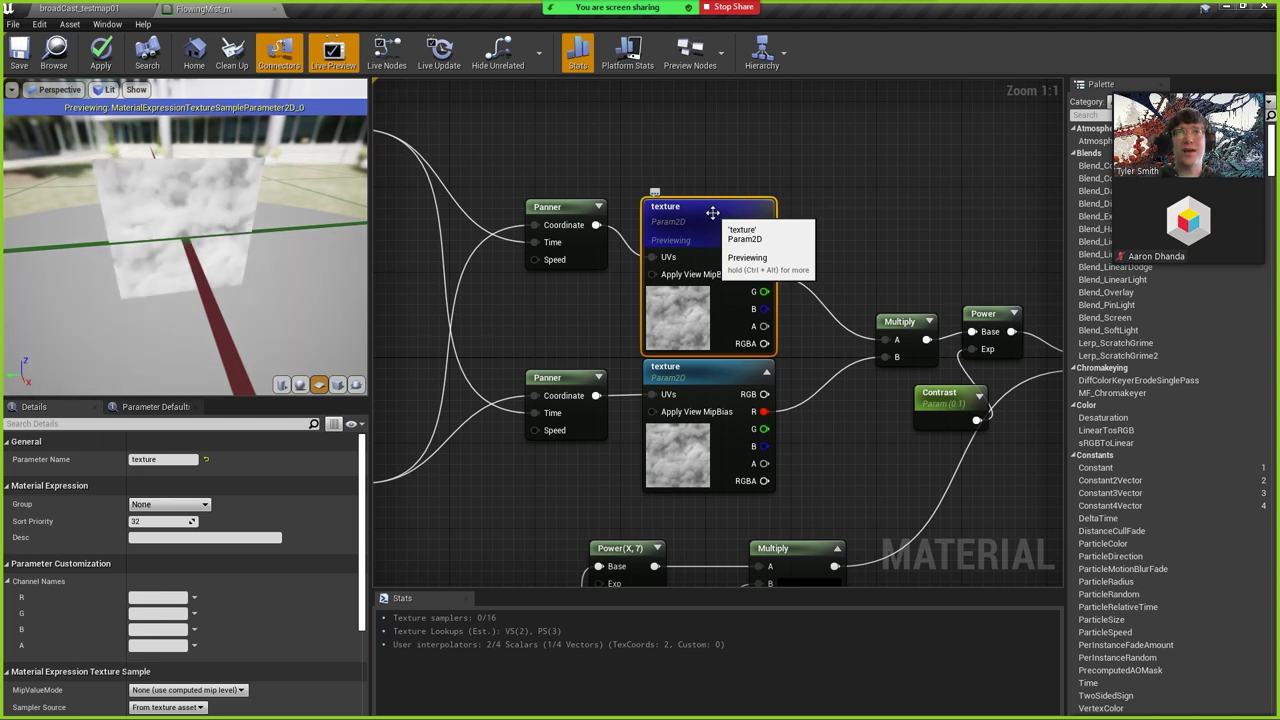
drag(230, 288, 232, 250)
right_drag(697, 251, 940, 240)
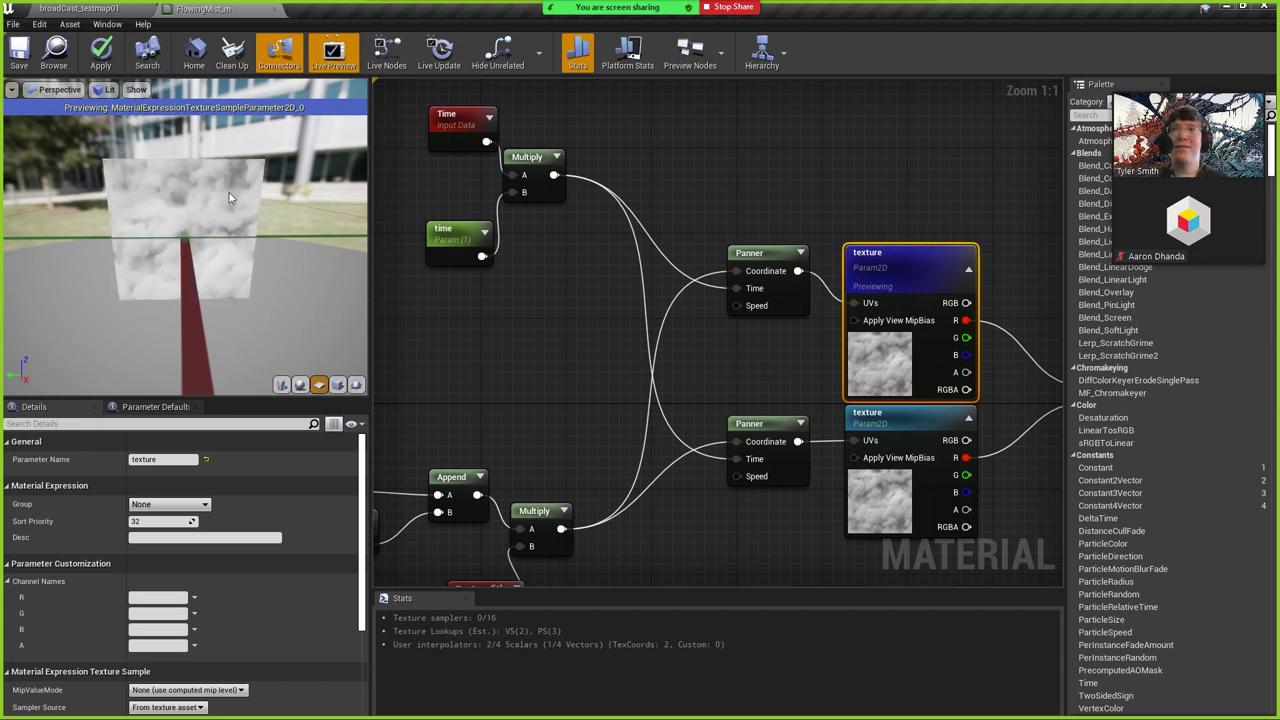
Preview the Multiply node that combines the two texture parameters and view the preview mesh up close.
right_drag(612, 268, 388, 178)
click(877, 283)
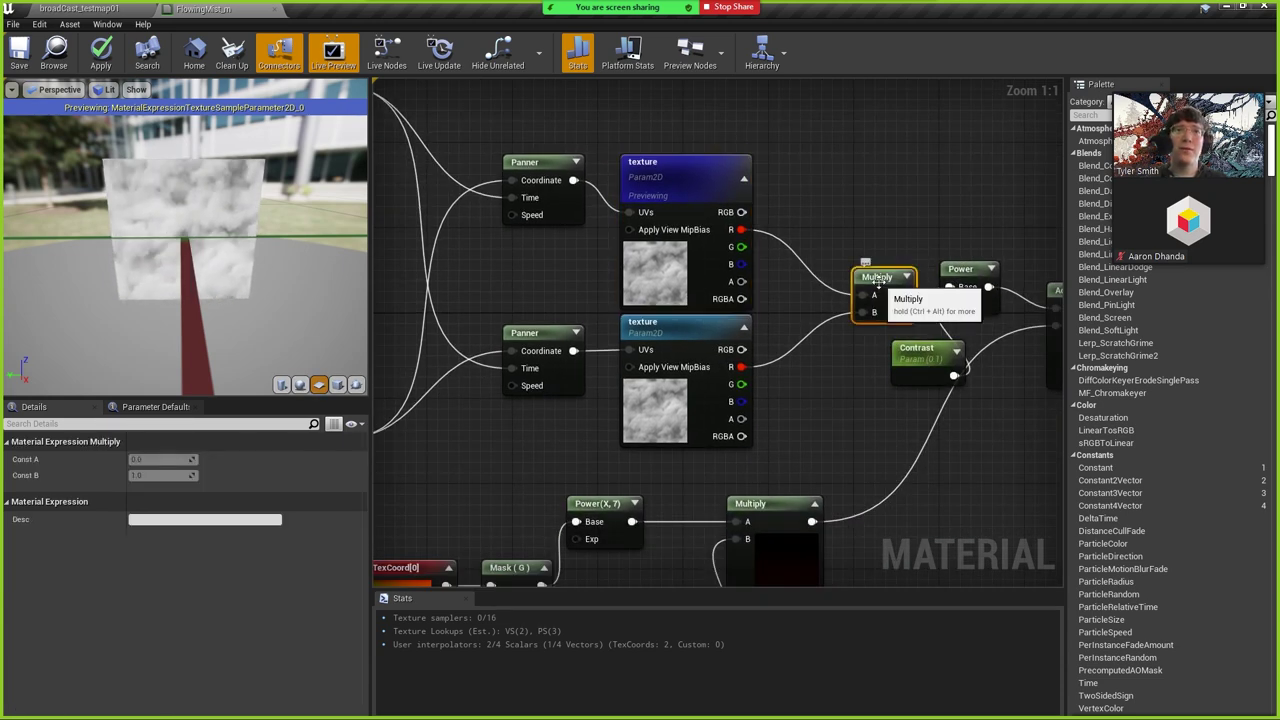
right_click(879, 285)
click(931, 337)
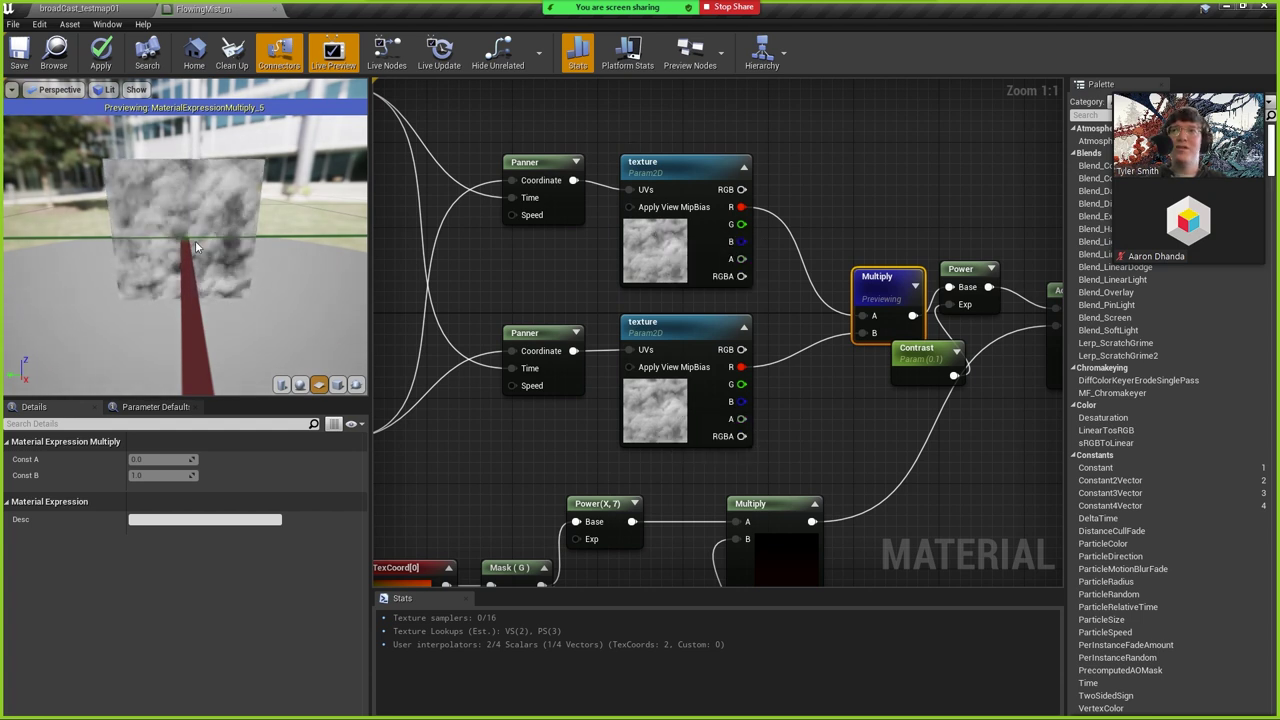
scroll(171, 248, up, 3)
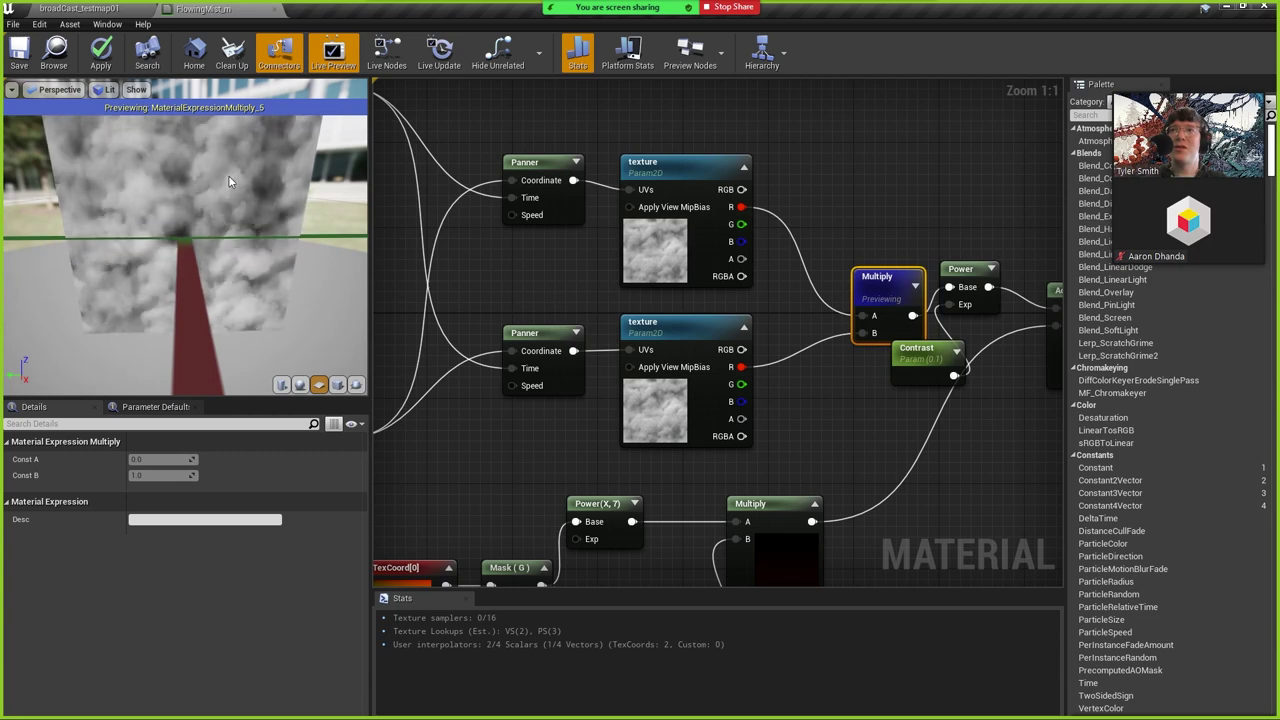
Compare the speed settings of the lower and upper Panner nodes that drive the two texture parameters.
click(700, 249)
click(681, 433)
click(524, 334)
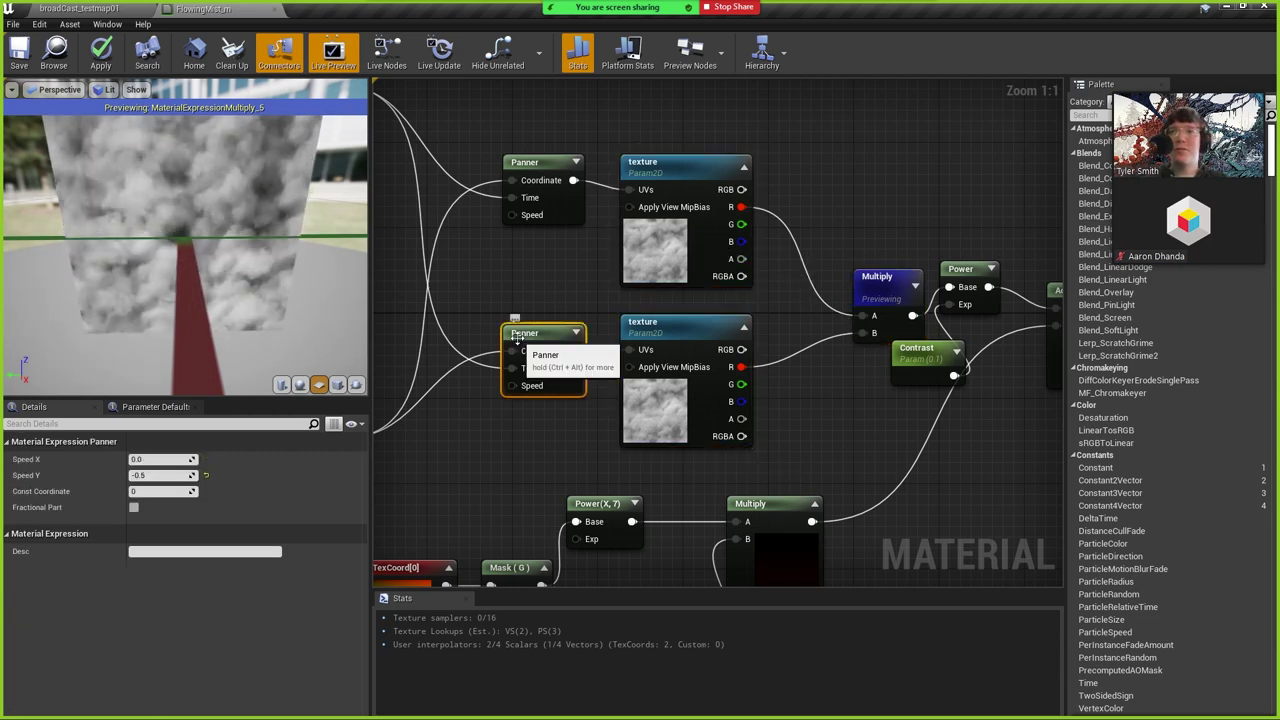
click(537, 168)
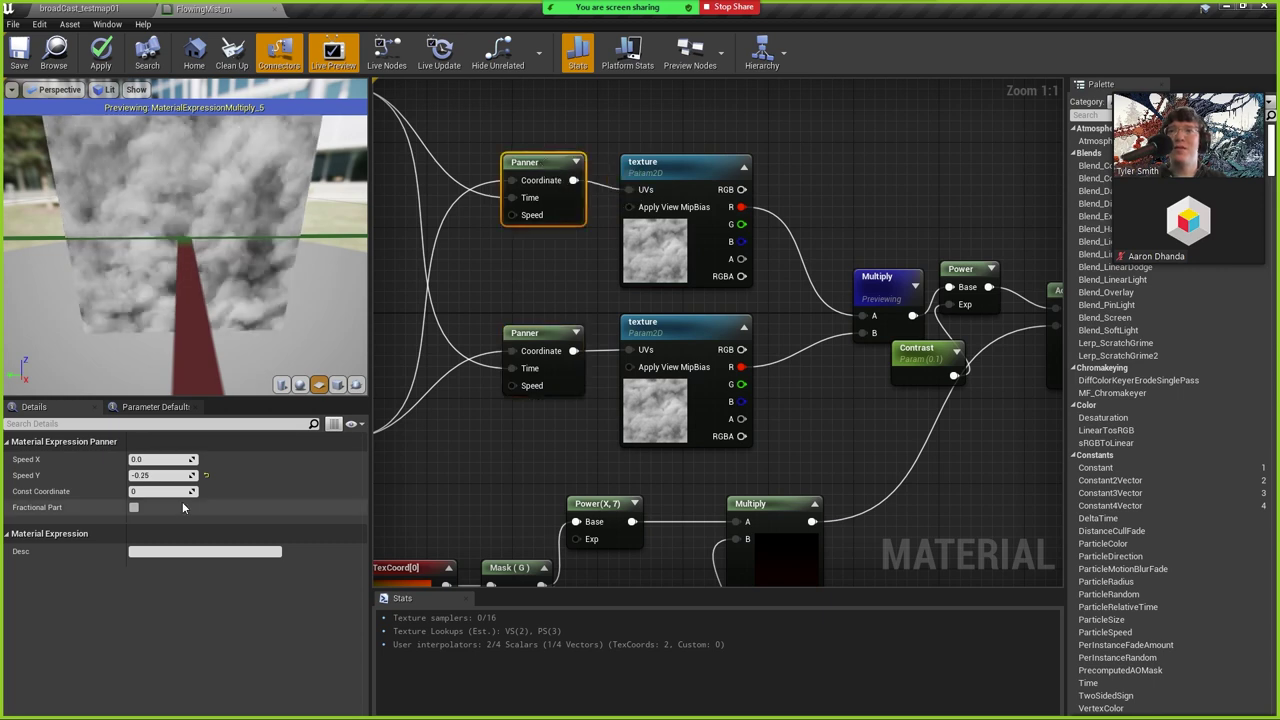
Move the Contrast parameter clear of the Multiply and Power nodes, and preview the Power node on the mesh.
right_drag(585, 323, 435, 250)
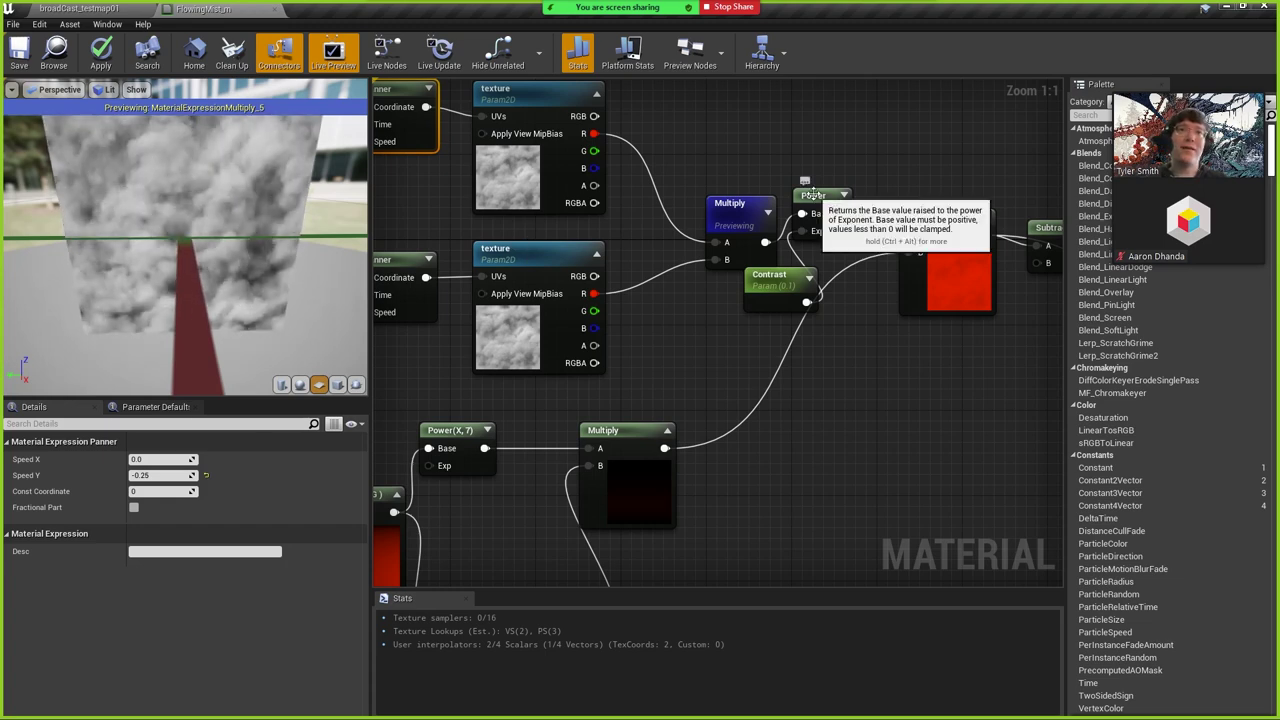
drag(791, 292, 733, 340)
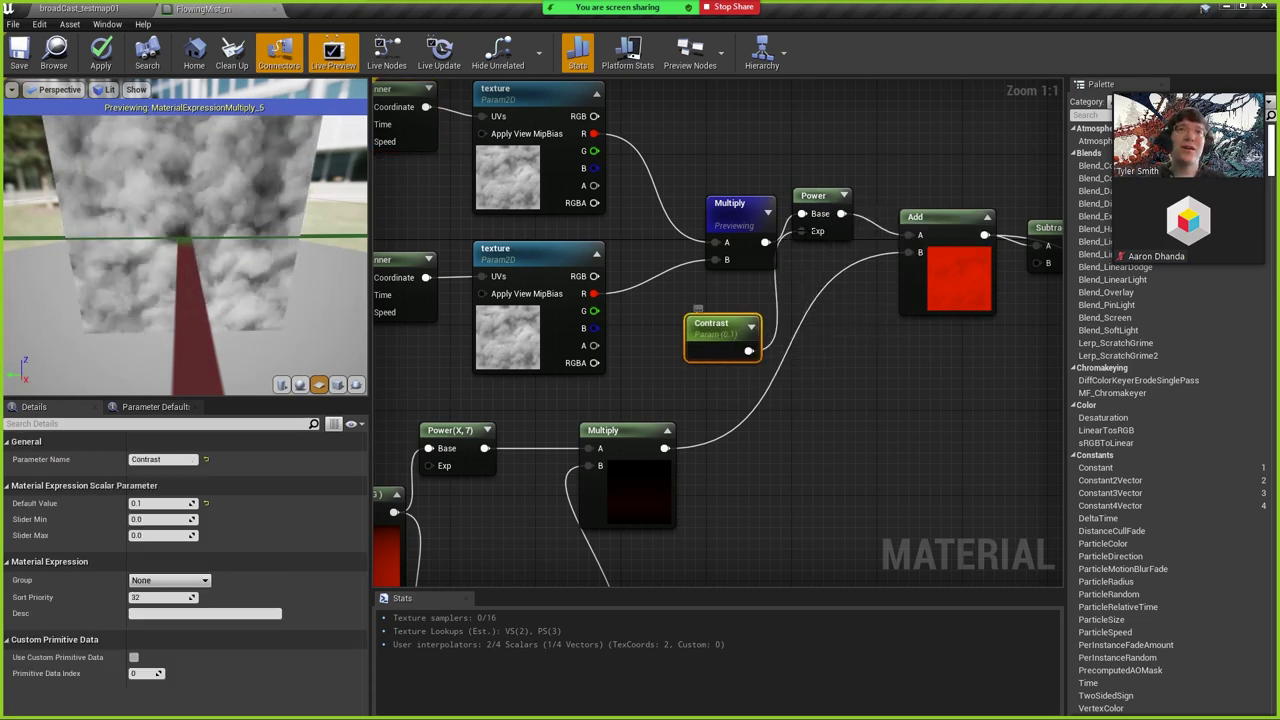
click(812, 195)
right_click(812, 195)
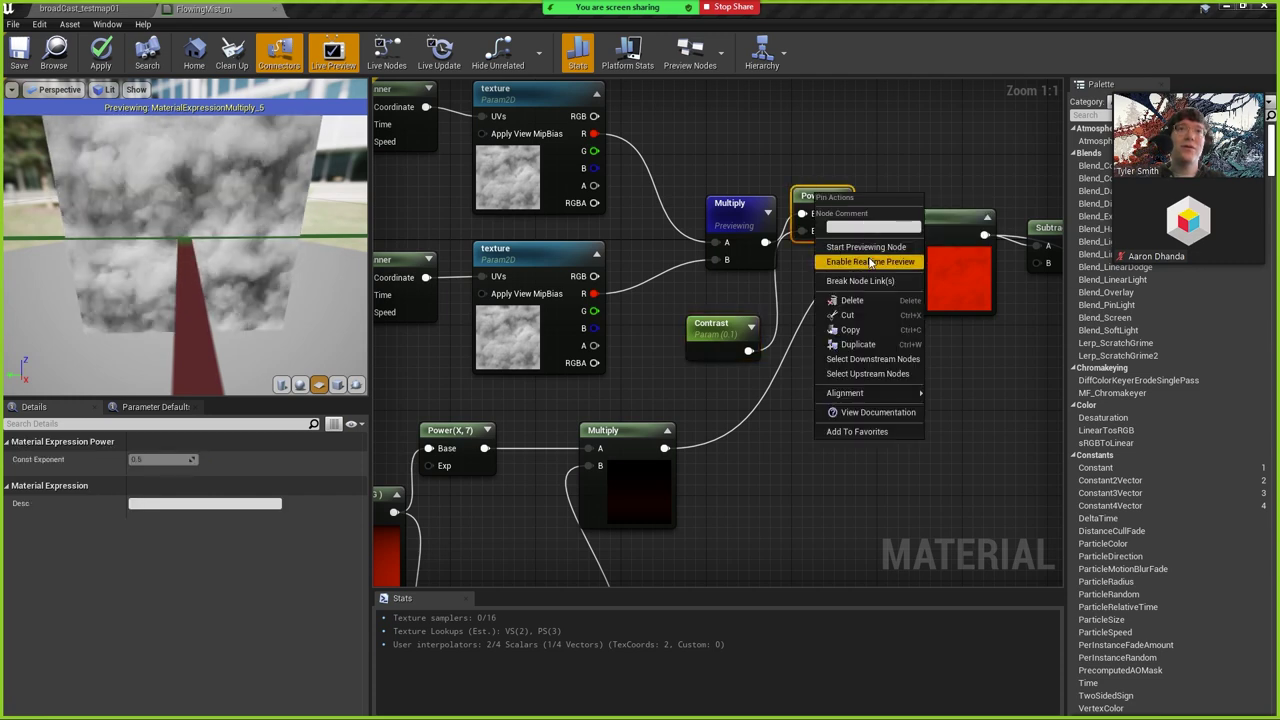
click(866, 247)
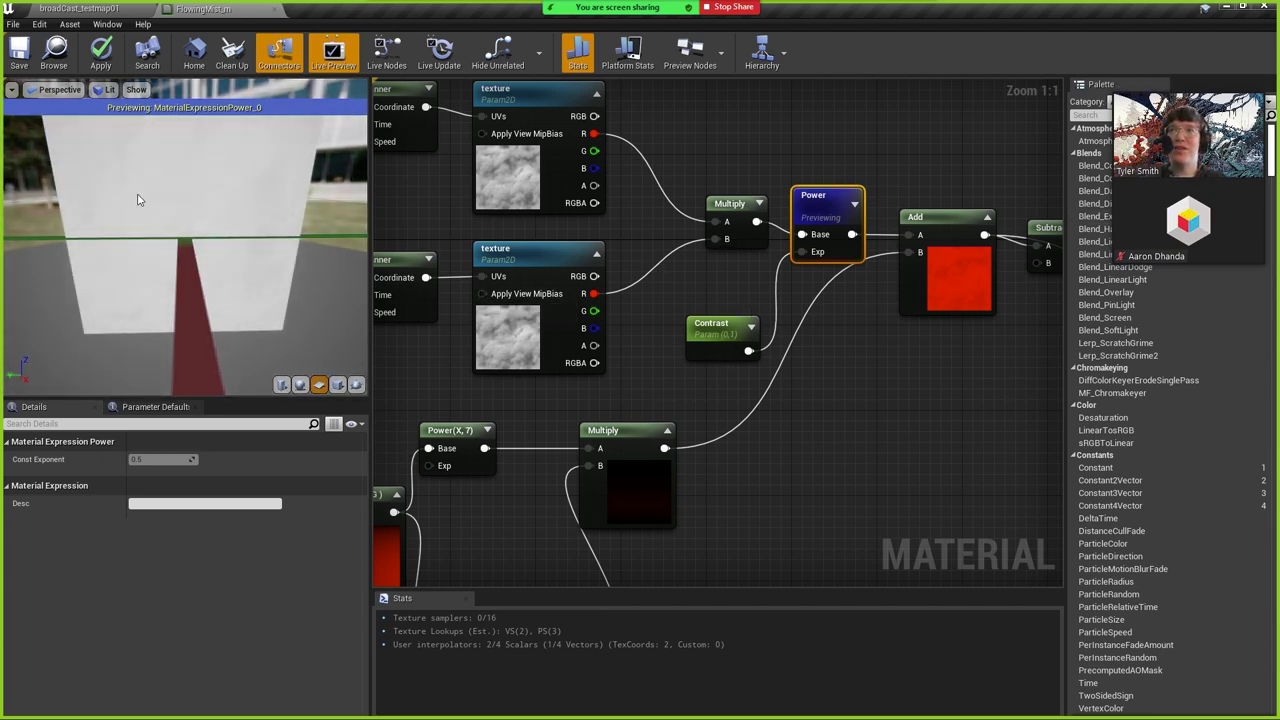
Try a Contrast default value of 3 on the Power preview and restore it to 0.1.
click(740, 345)
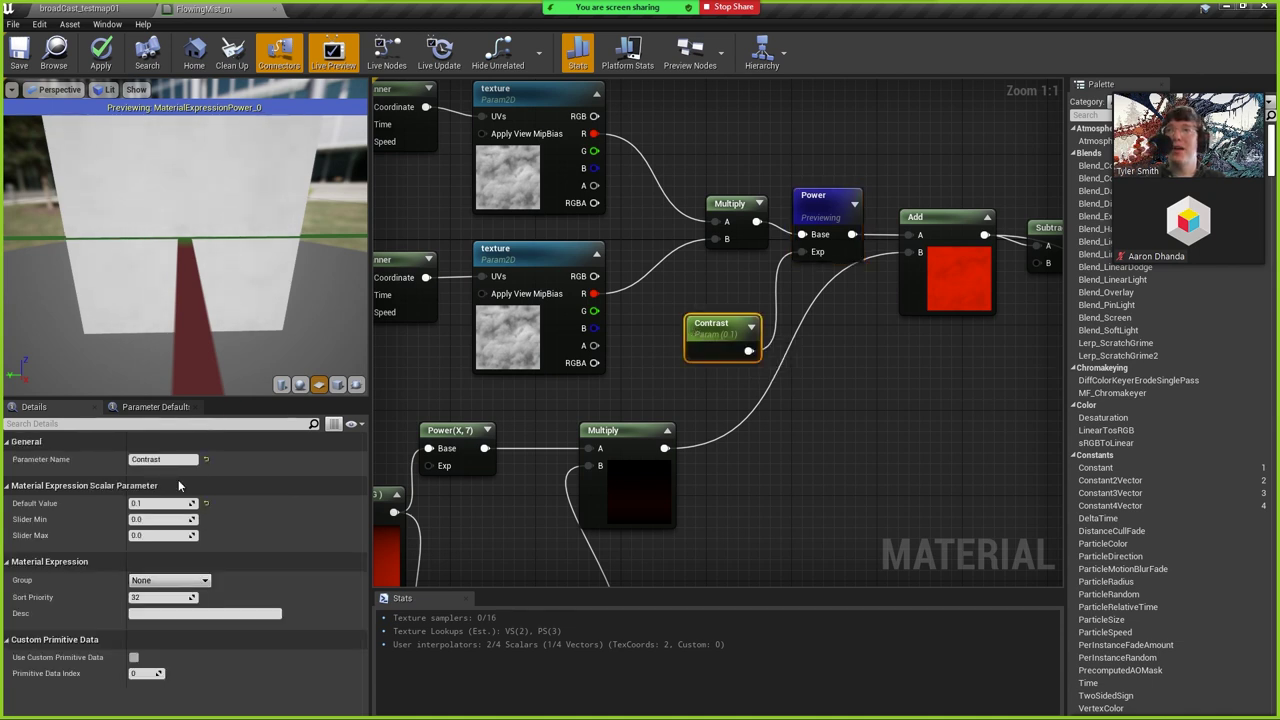
text(3)
key(Return)
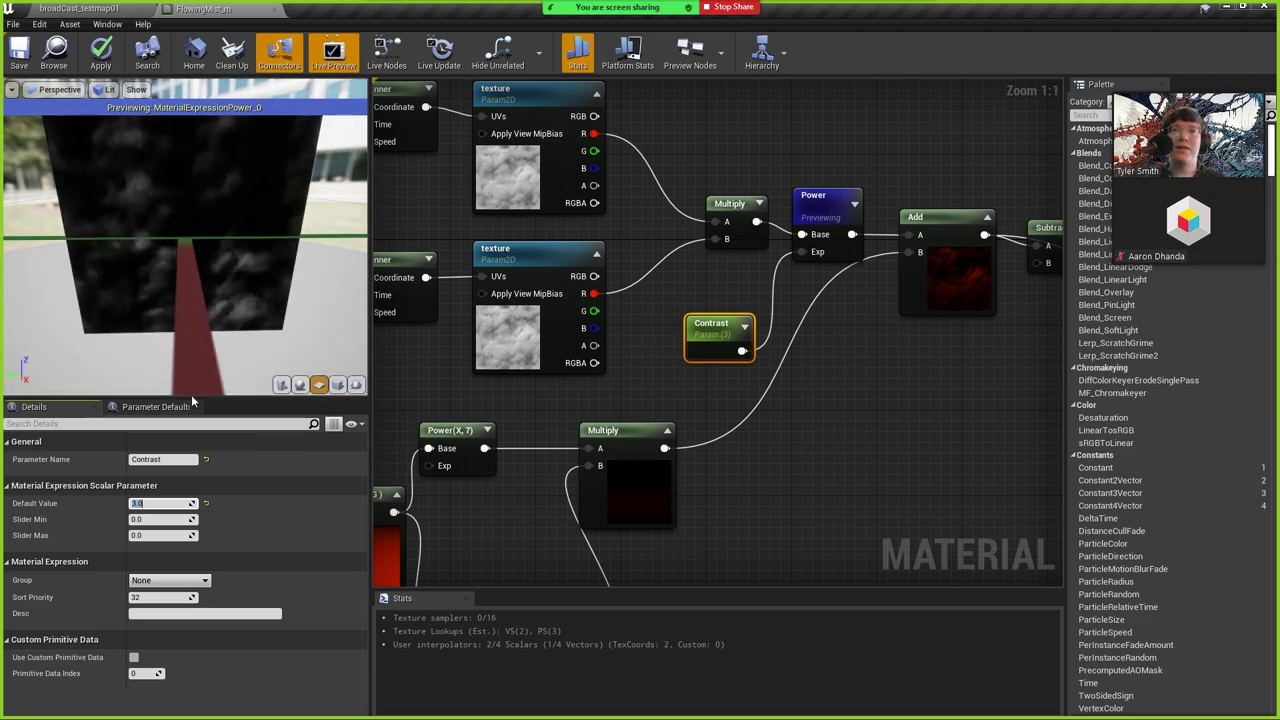
text(0.1)
key(Return)
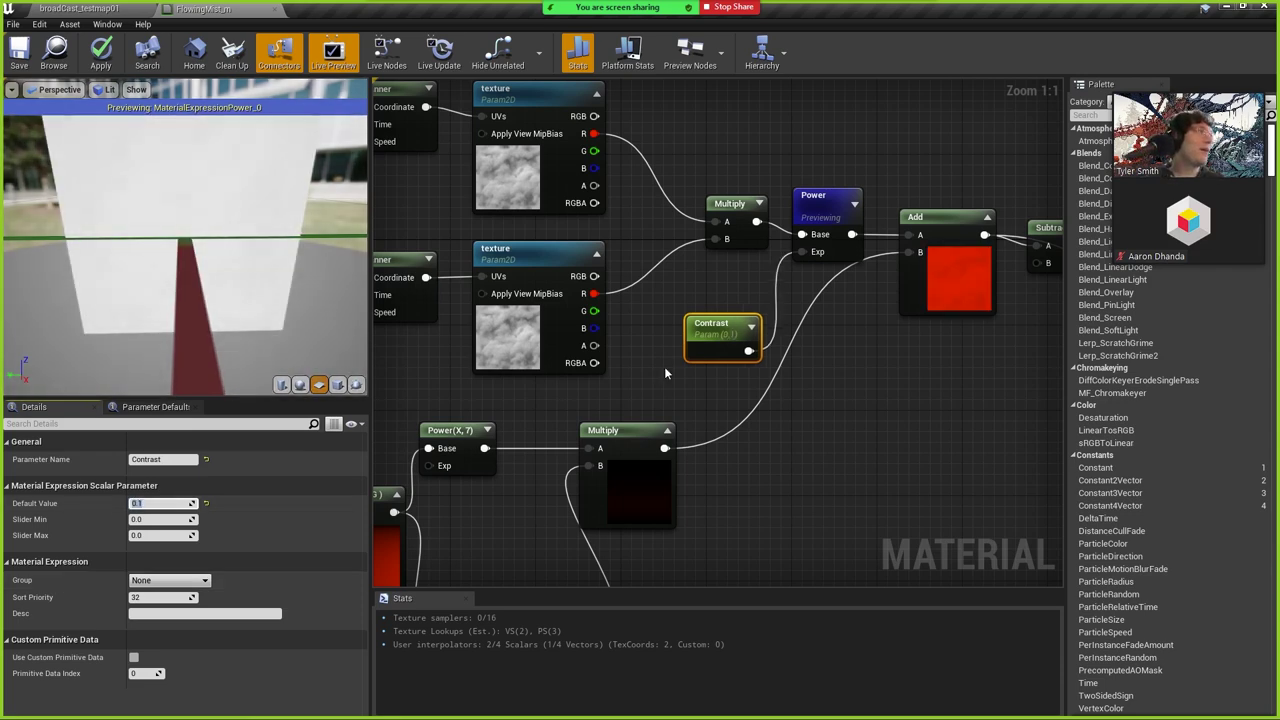
Preview the Add node that combines the Power output with the falloff Multiply.
right_drag(784, 280, 520, 322)
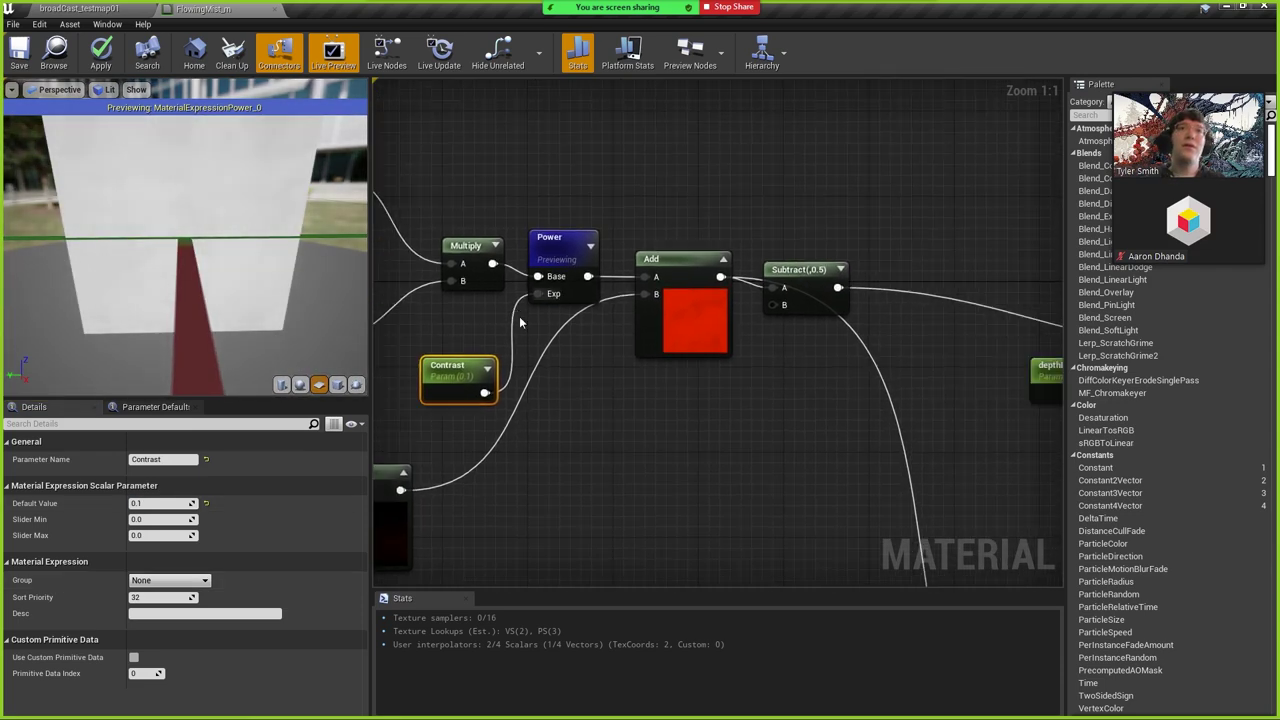
click(677, 334)
right_drag(551, 491, 754, 432)
right_click(876, 280)
click(923, 300)
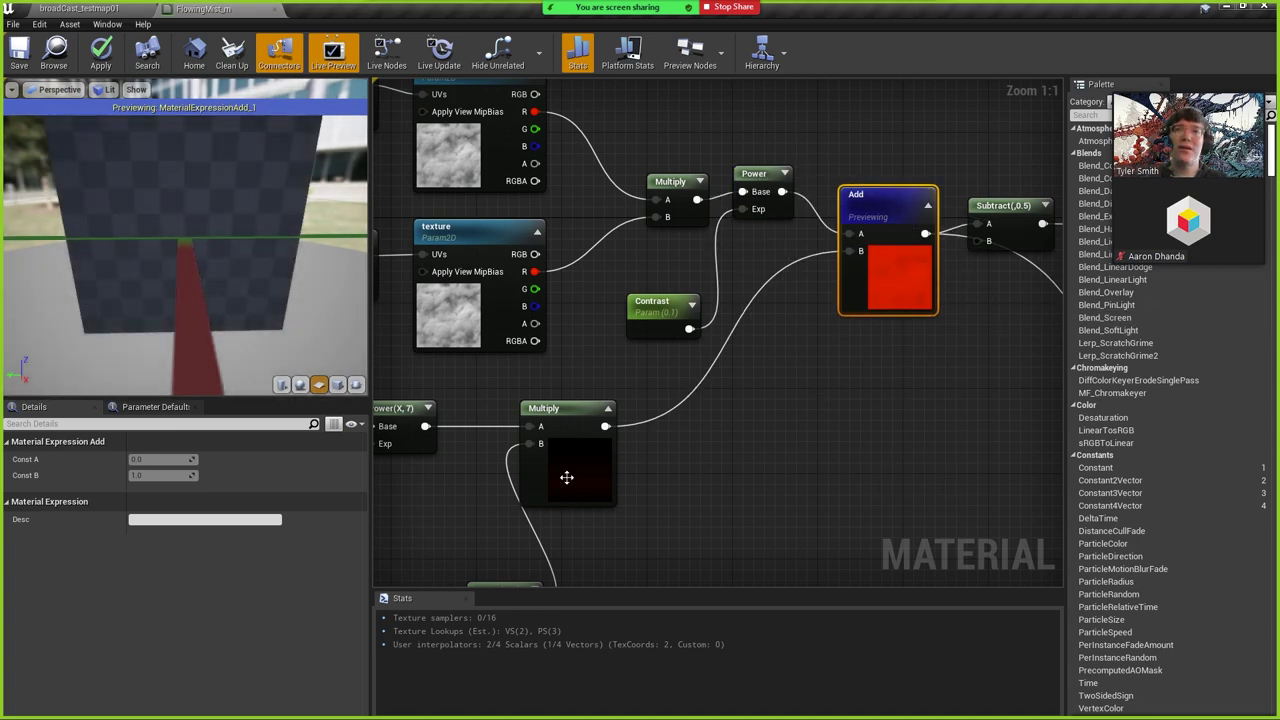
Set the Contrast parameter's default value to 3 while previewing the Add node.
scroll(822, 394, down, 4)
right_drag(851, 384, 807, 374)
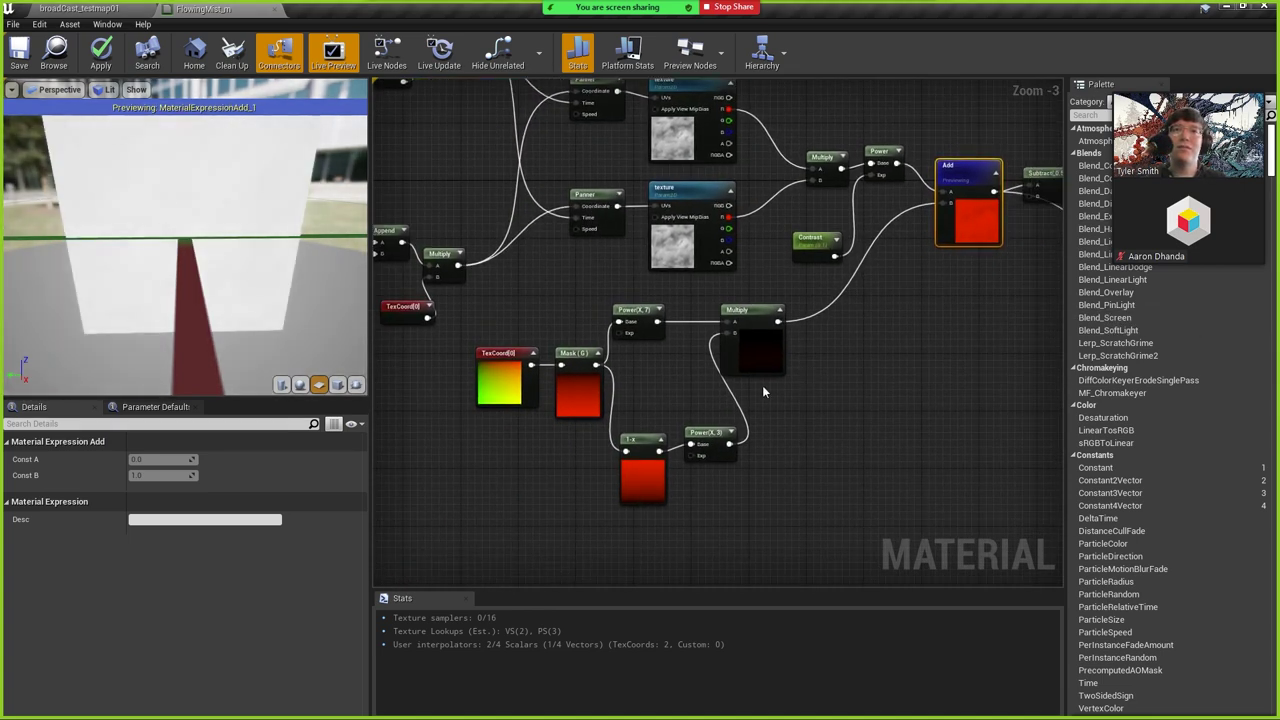
click(818, 247)
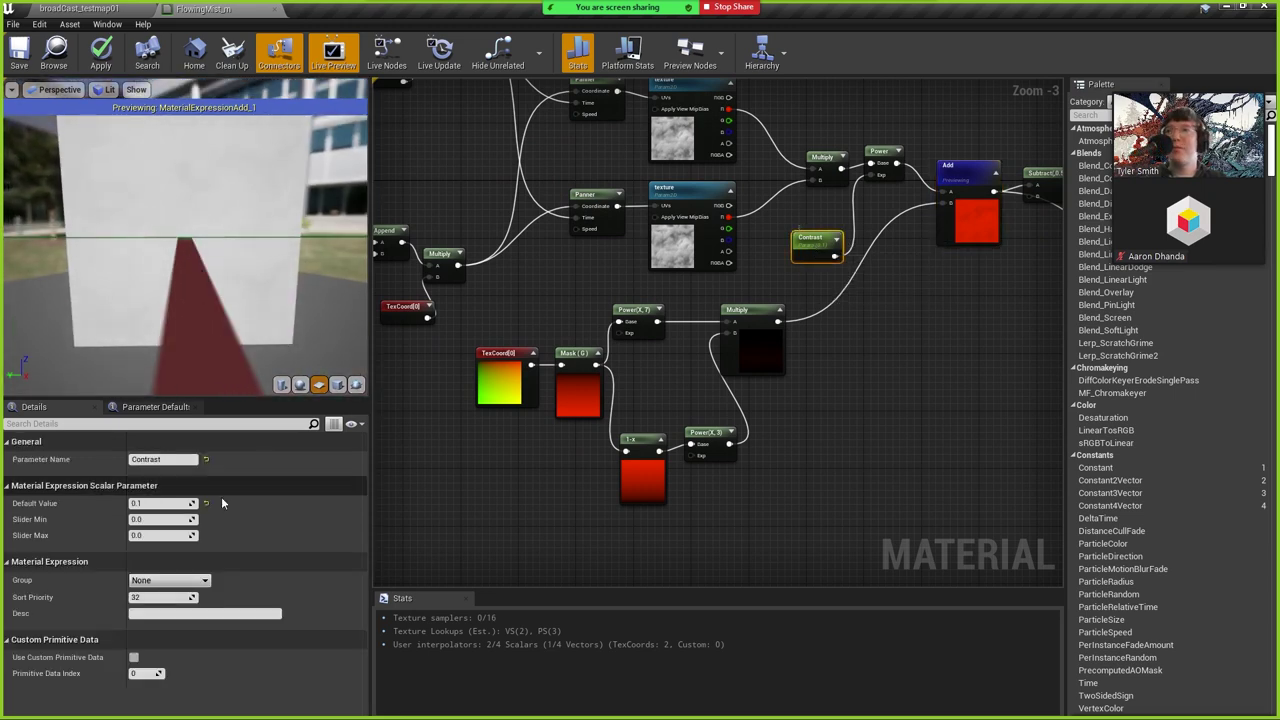
click(155, 504)
text(3)
key(Return)
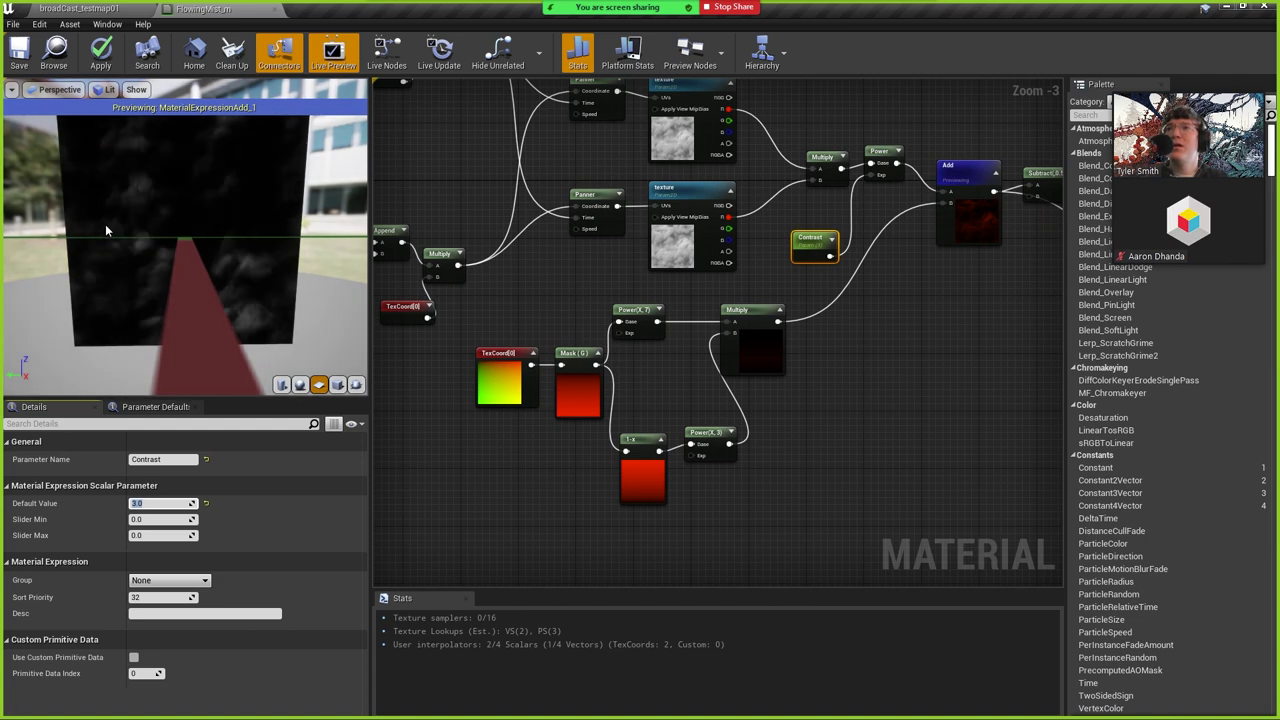
Move the TexCoord node that feeds Mask (G) farther from the mask and collapse its preview.
scroll(533, 435, up, 3)
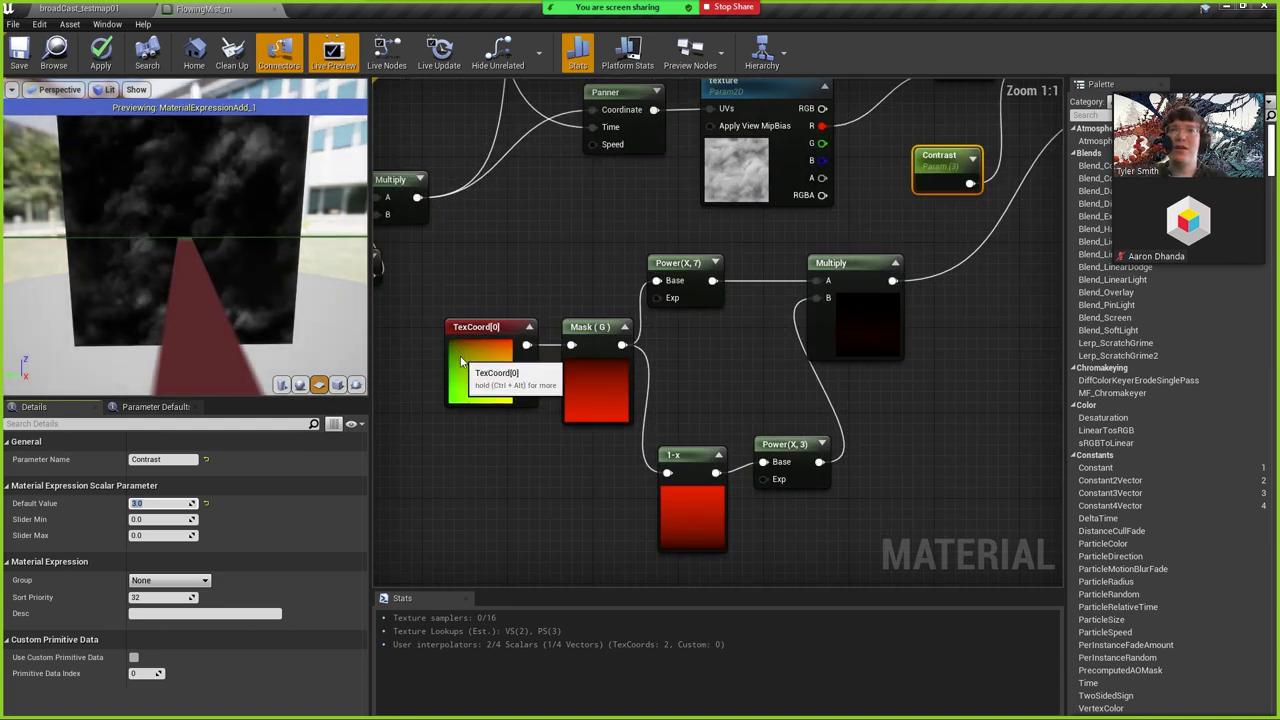
click(417, 380)
click(486, 348)
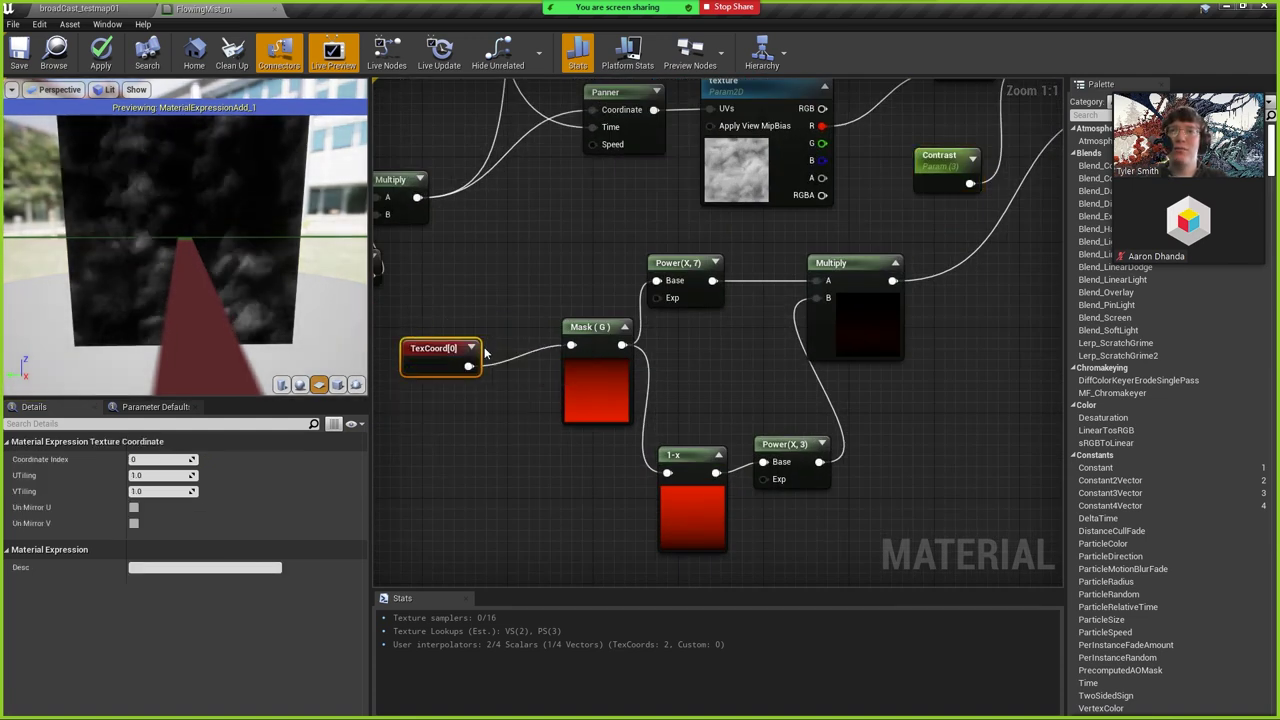
Add a TextureCoordinate node below the falloff branch's TexCoord as a demonstration and delete it.
right_click(445, 458)
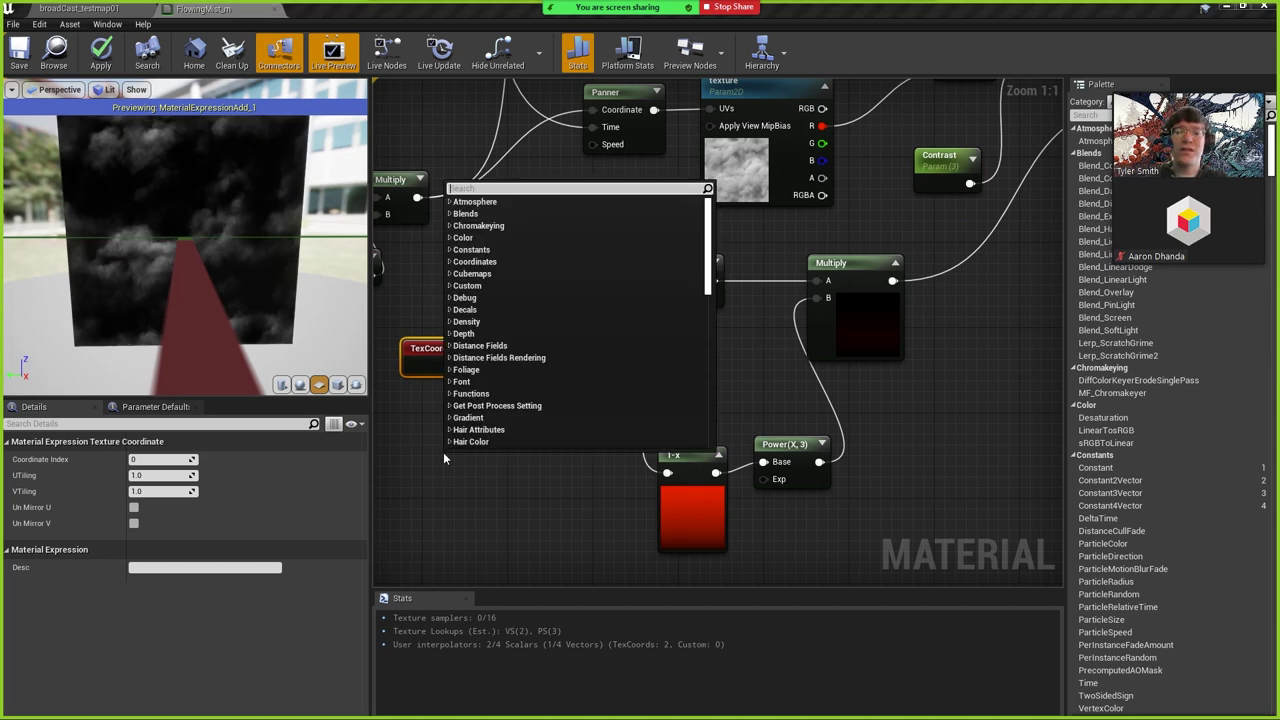
text(coord)
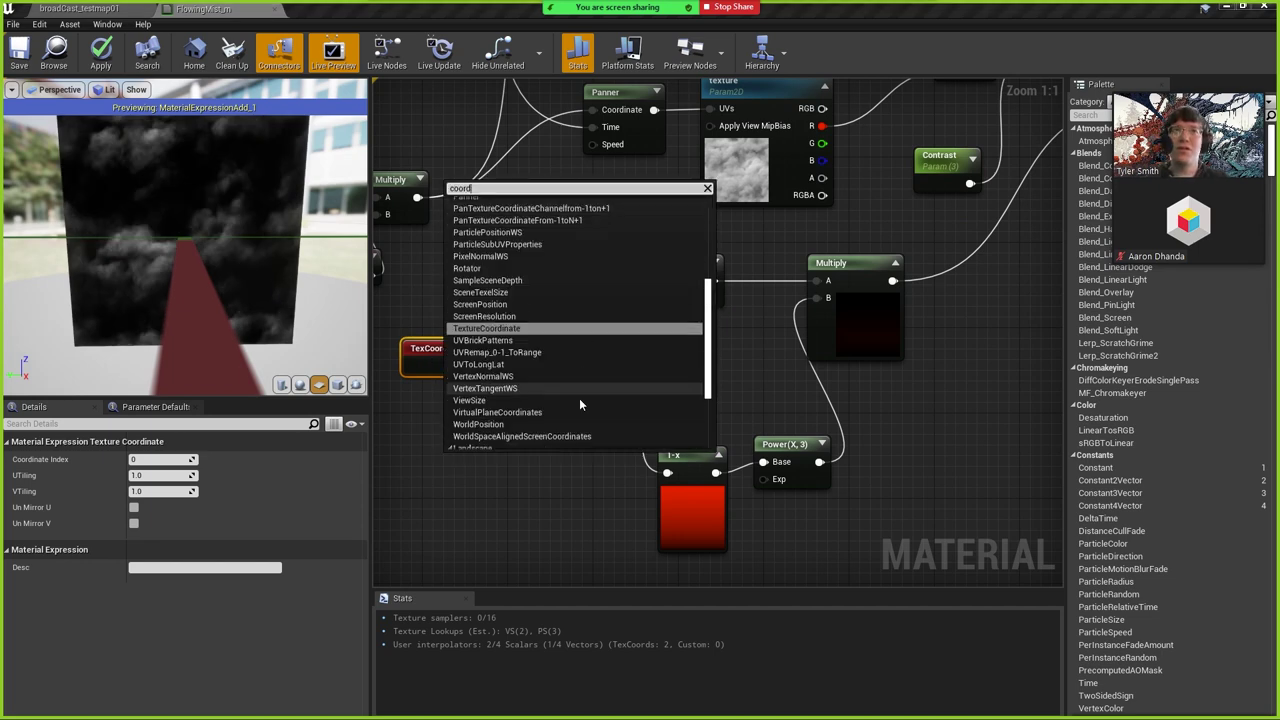
click(490, 329)
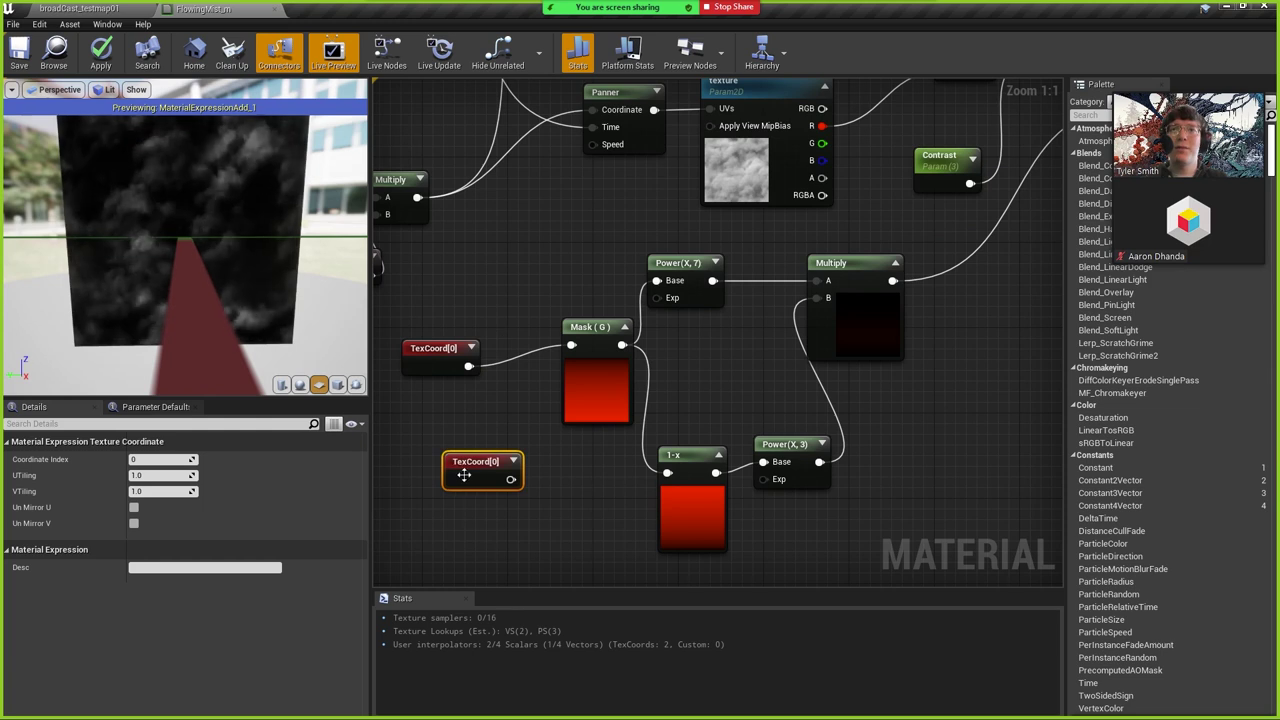
drag(462, 475, 427, 457)
key(Delete)
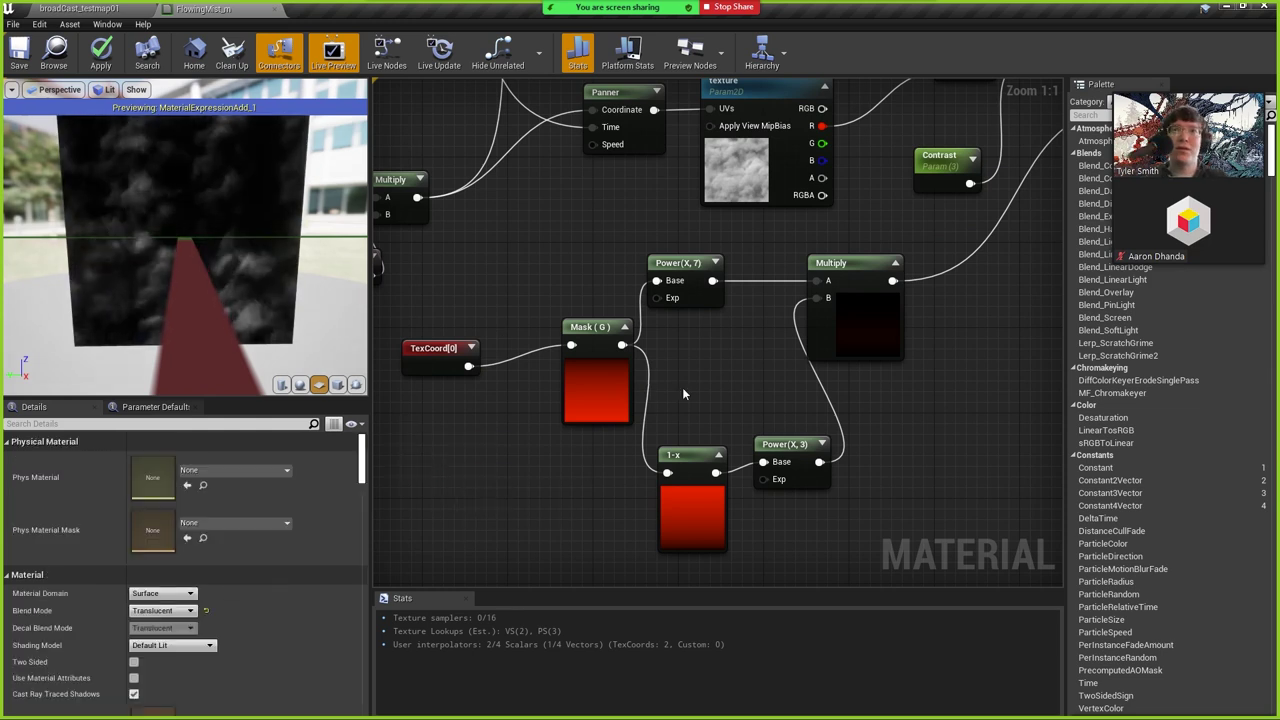
Check which channels the Mask (G) node passes and search the node list for "compo".
click(578, 398)
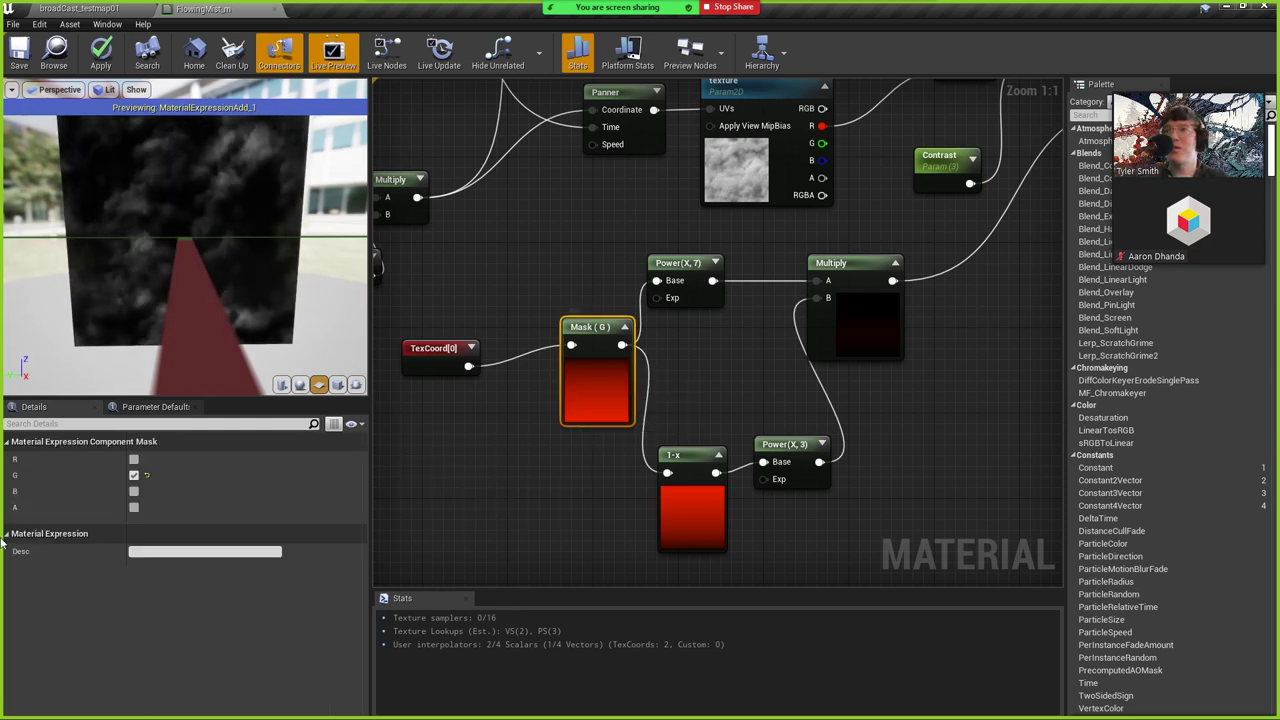
right_click(472, 439)
text(compo)
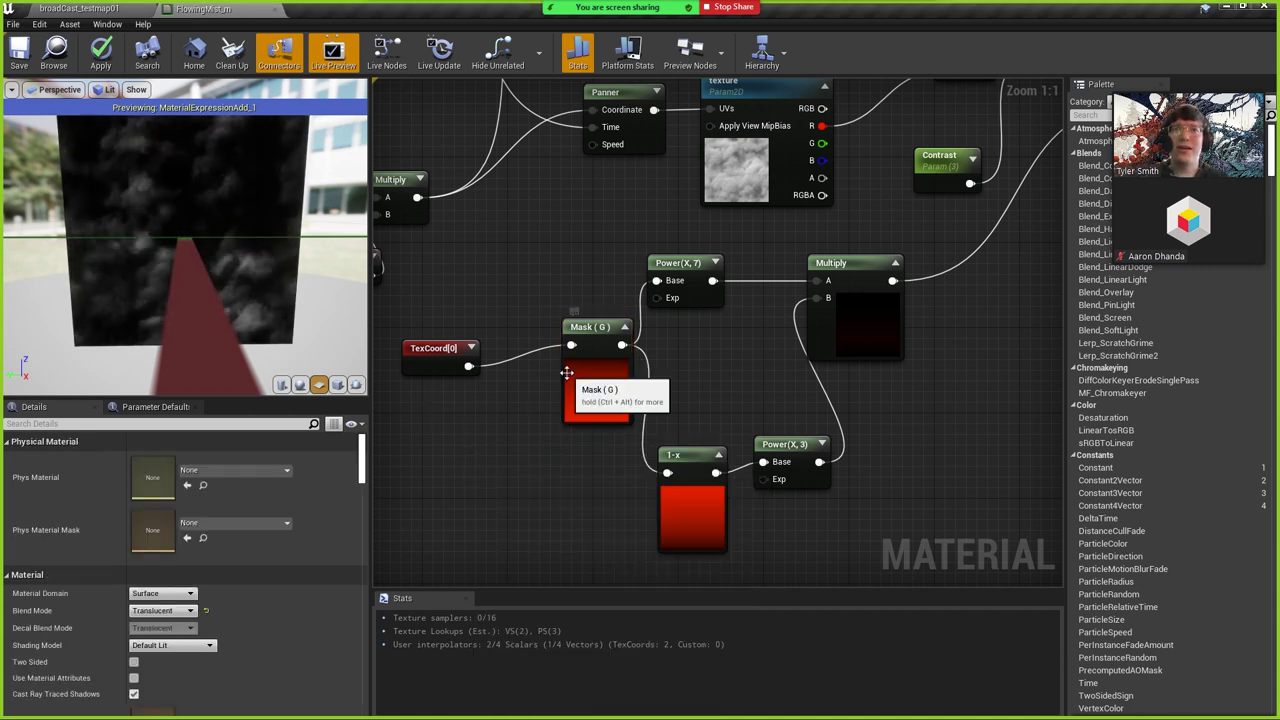
Expand the TexCoord node's preview and move the Mask (G) node closer to it.
click(585, 358)
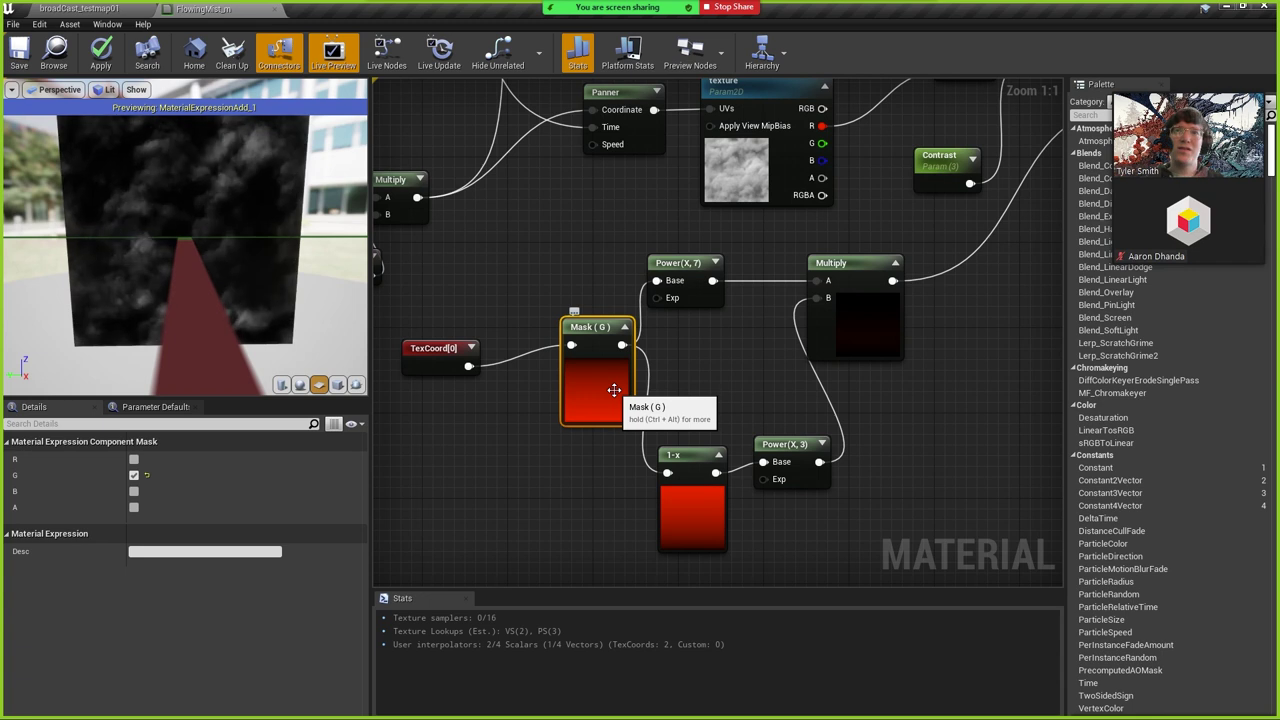
click(471, 348)
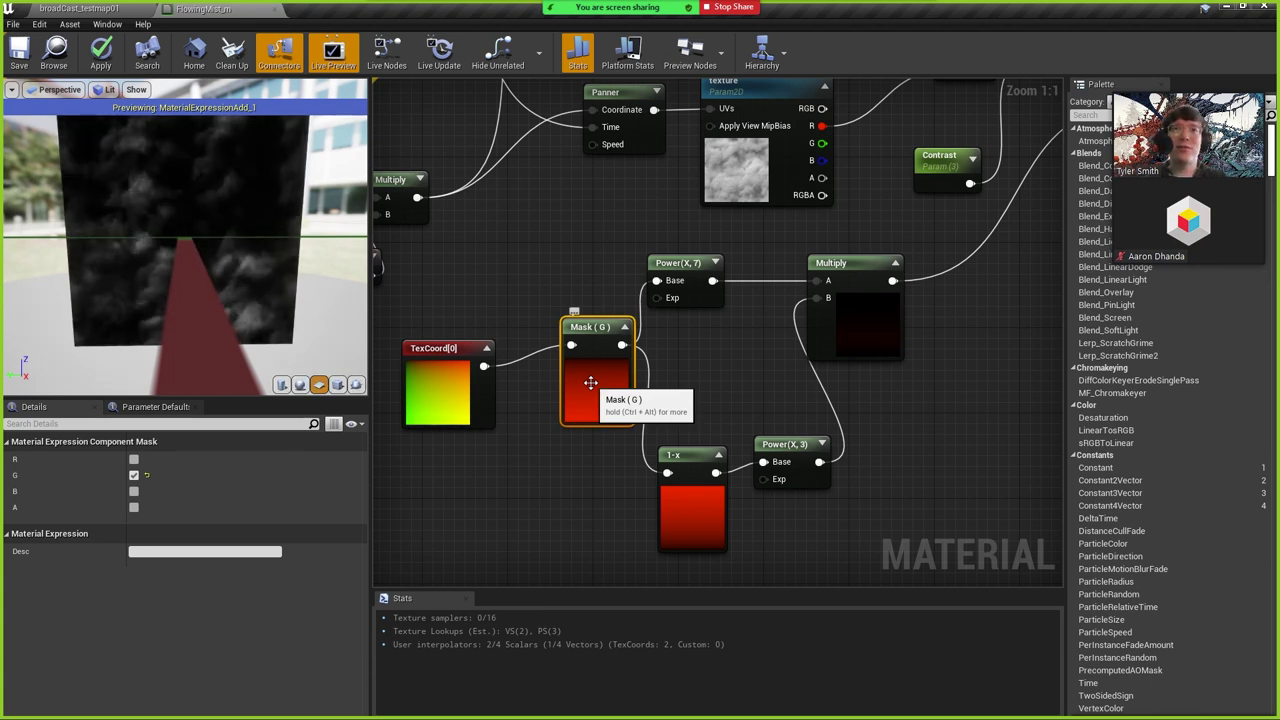
drag(591, 383, 569, 394)
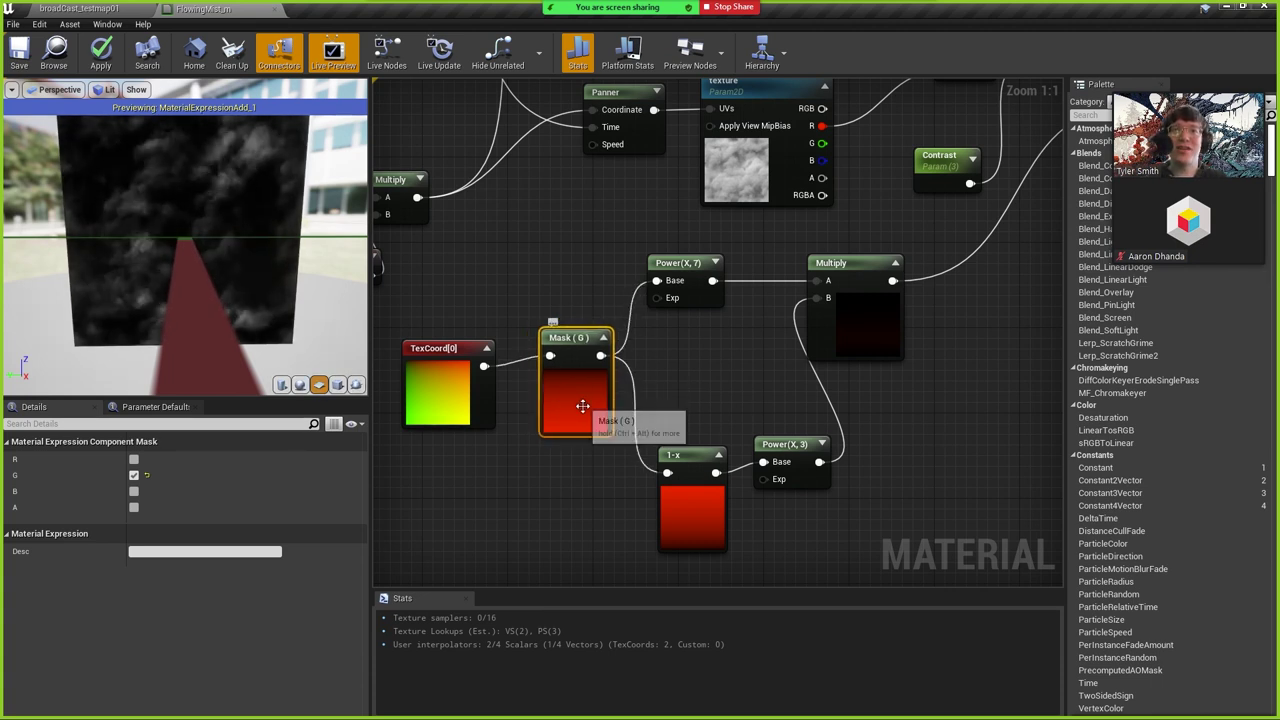
Preview the Power(X, 7) node's output at an angle and shift the 1-x node slightly closer to Mask (G).
right_click(669, 267)
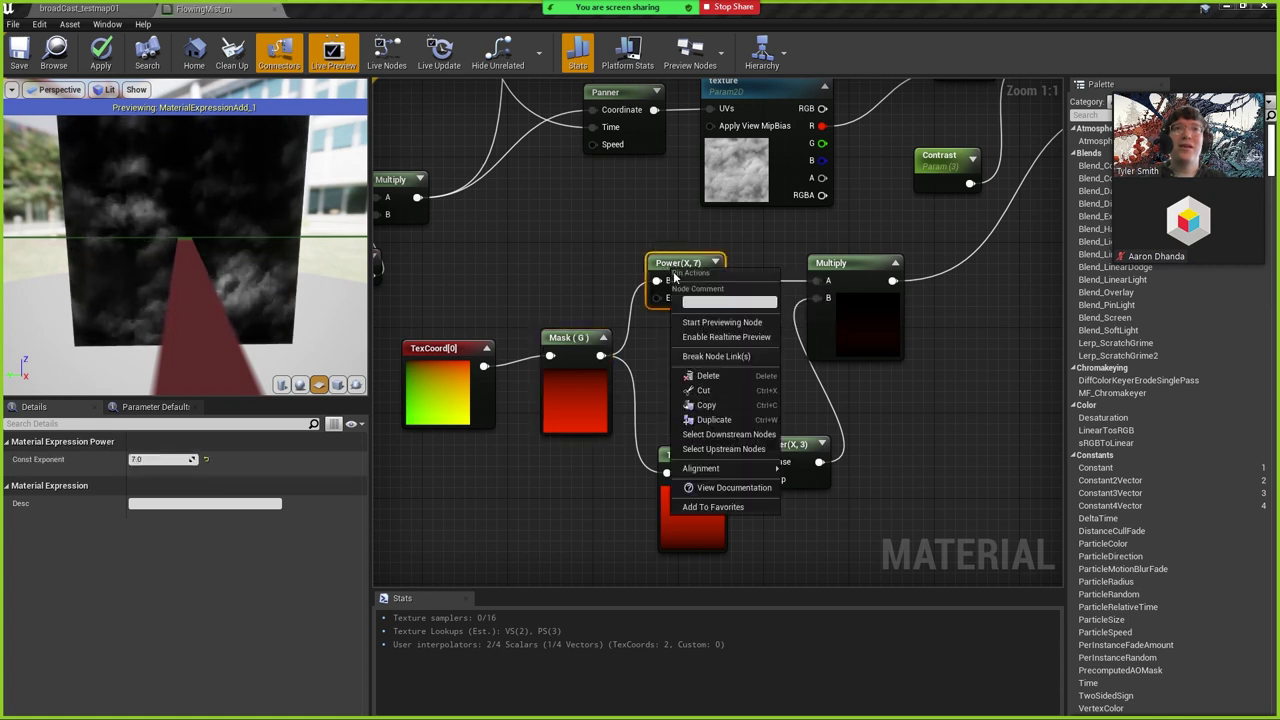
click(716, 323)
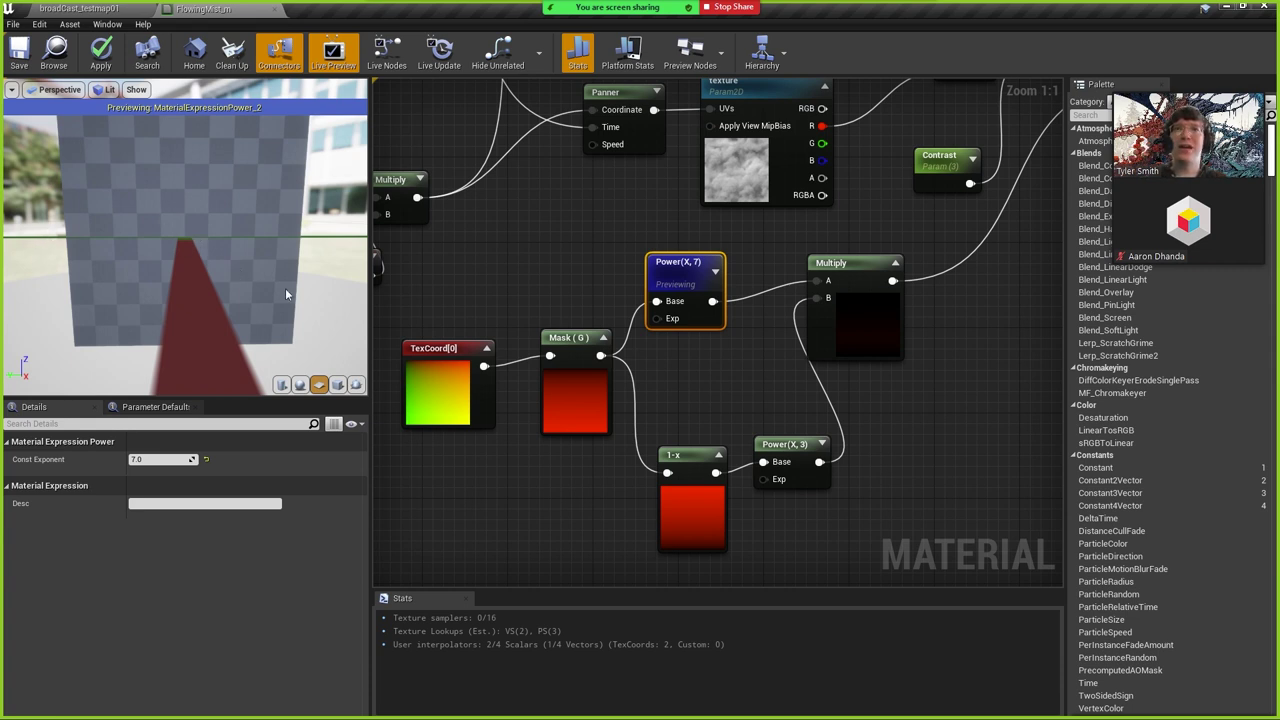
drag(228, 289, 136, 289)
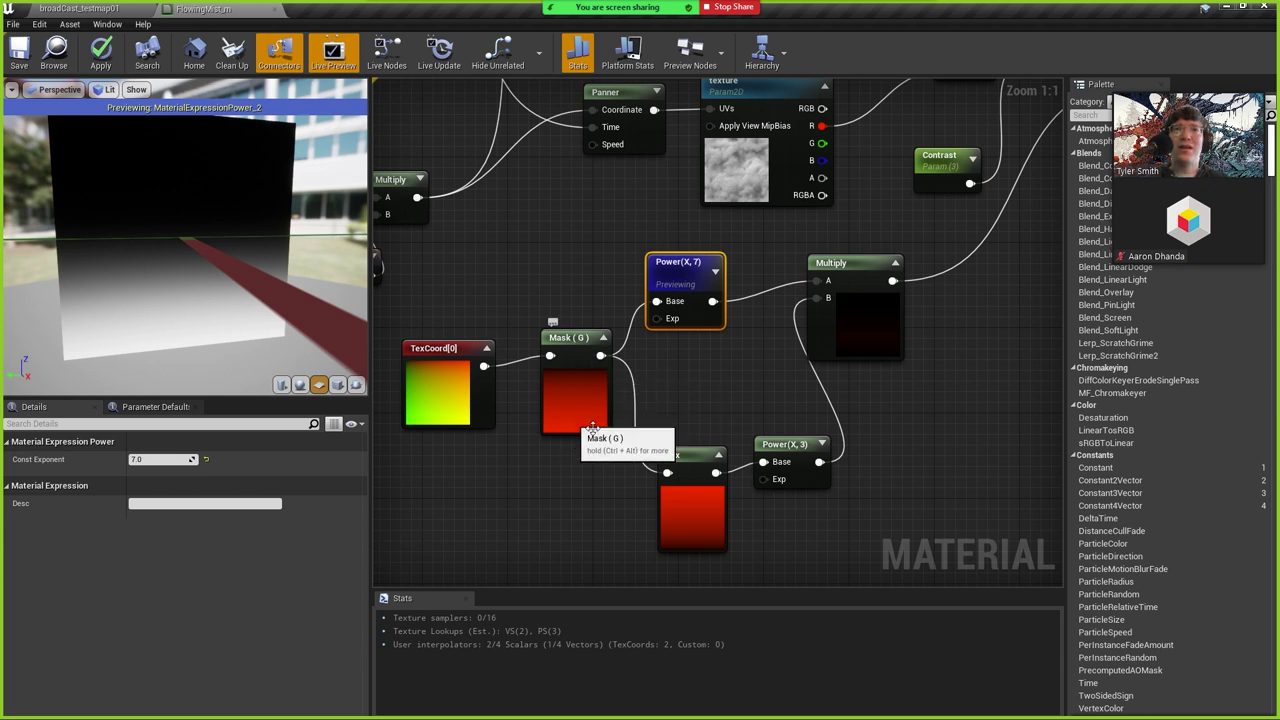
drag(697, 515, 685, 493)
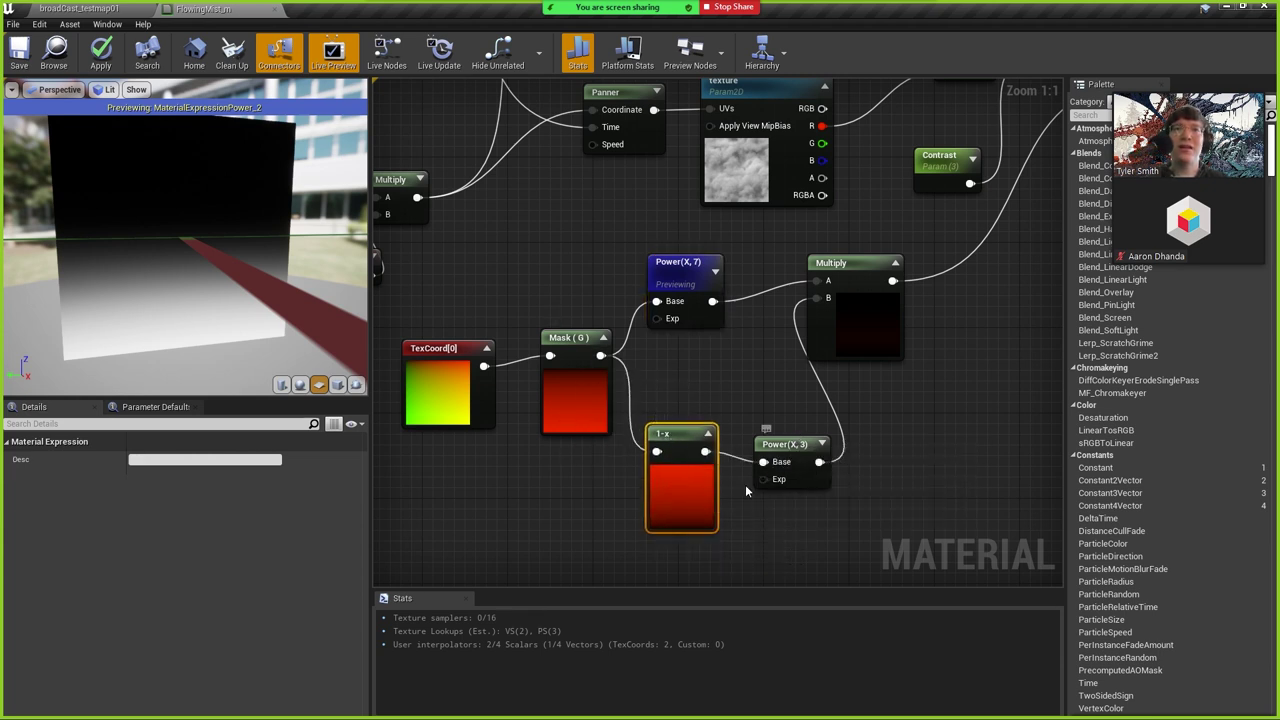
Preview the Multiply node that combines the Power(X, 7) and Power(X, 3) falloff branches.
right_click(848, 314)
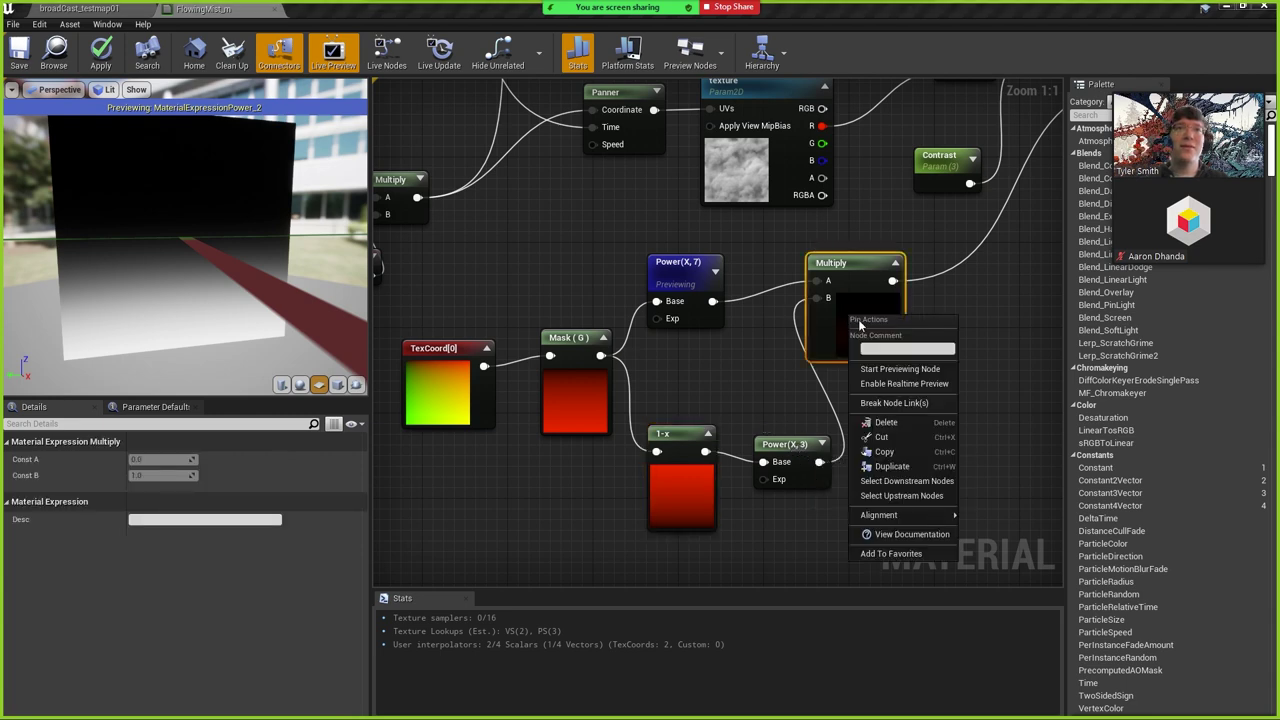
click(899, 370)
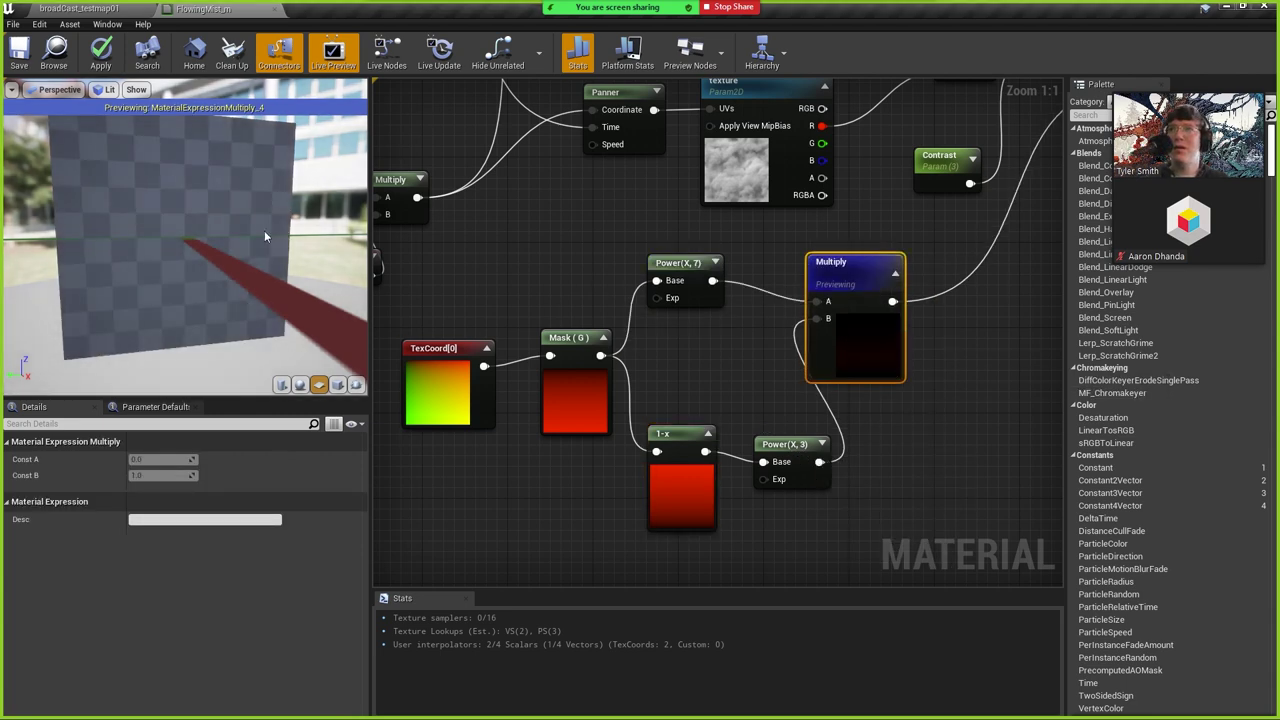
mouse_move(176, 270)
mouse_down()
mouse_move(220, 268)
mouse_move(185, 270)
mouse_up()
right_drag(744, 349, 686, 484)
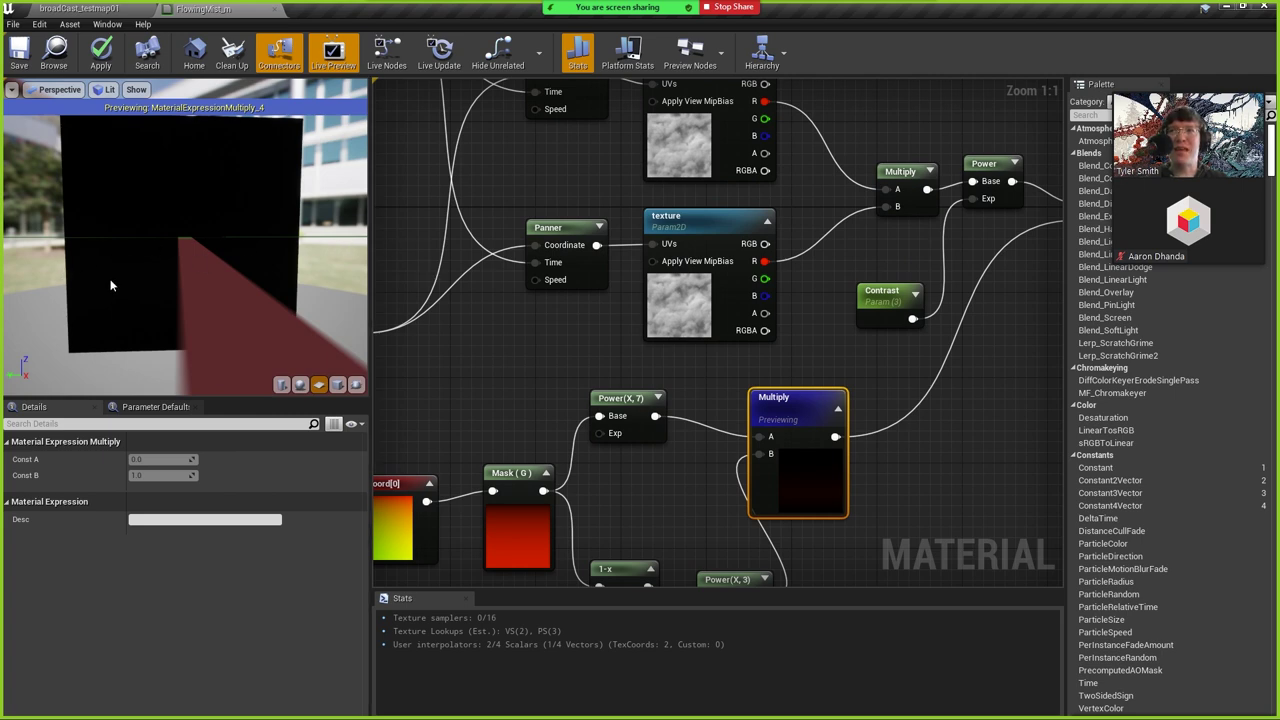
right_drag(565, 535, 689, 402)
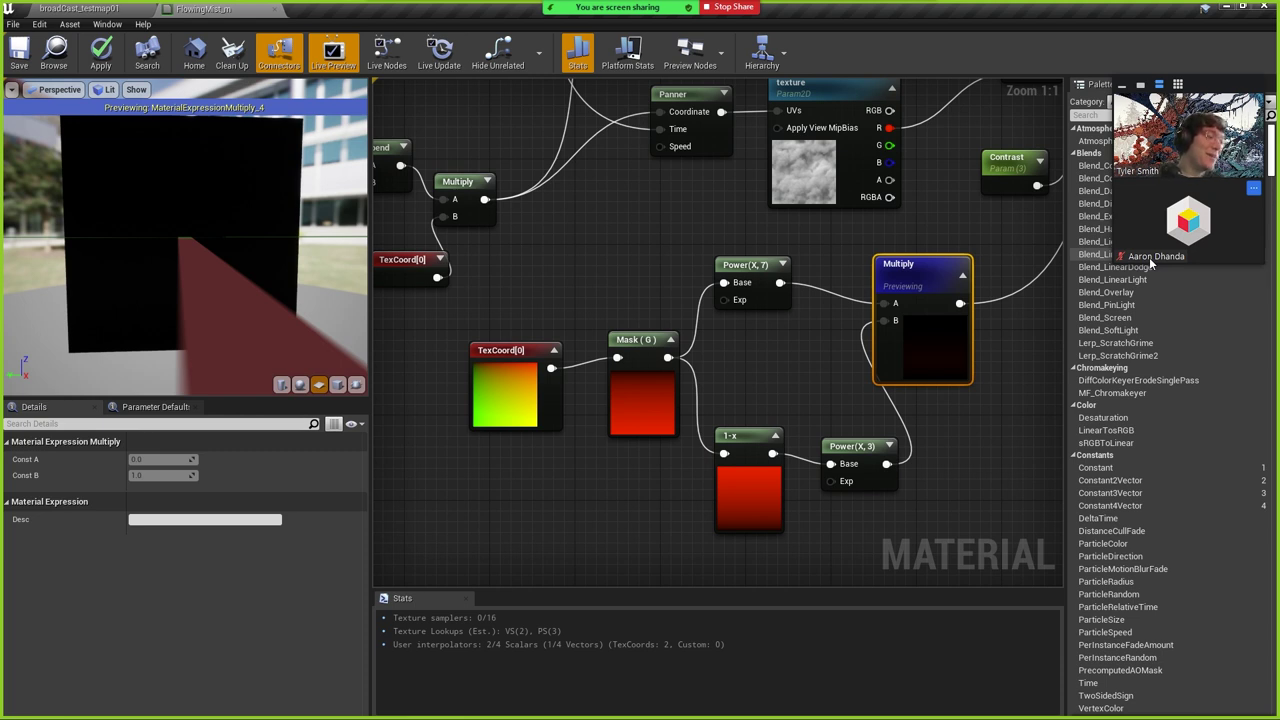
Preview the Subtract(,0.5) node that follows the Add node.
right_drag(920, 215, 554, 429)
right_drag(846, 414, 644, 231)
click(706, 184)
right_click(708, 185)
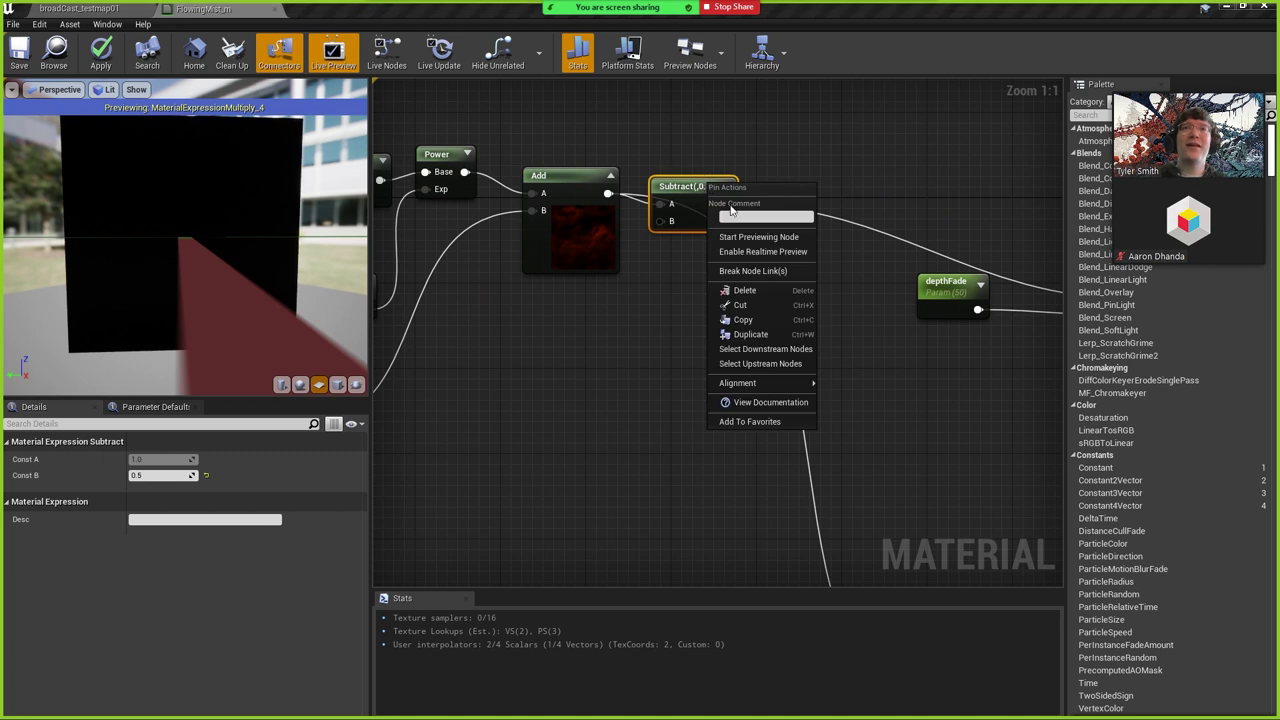
click(758, 246)
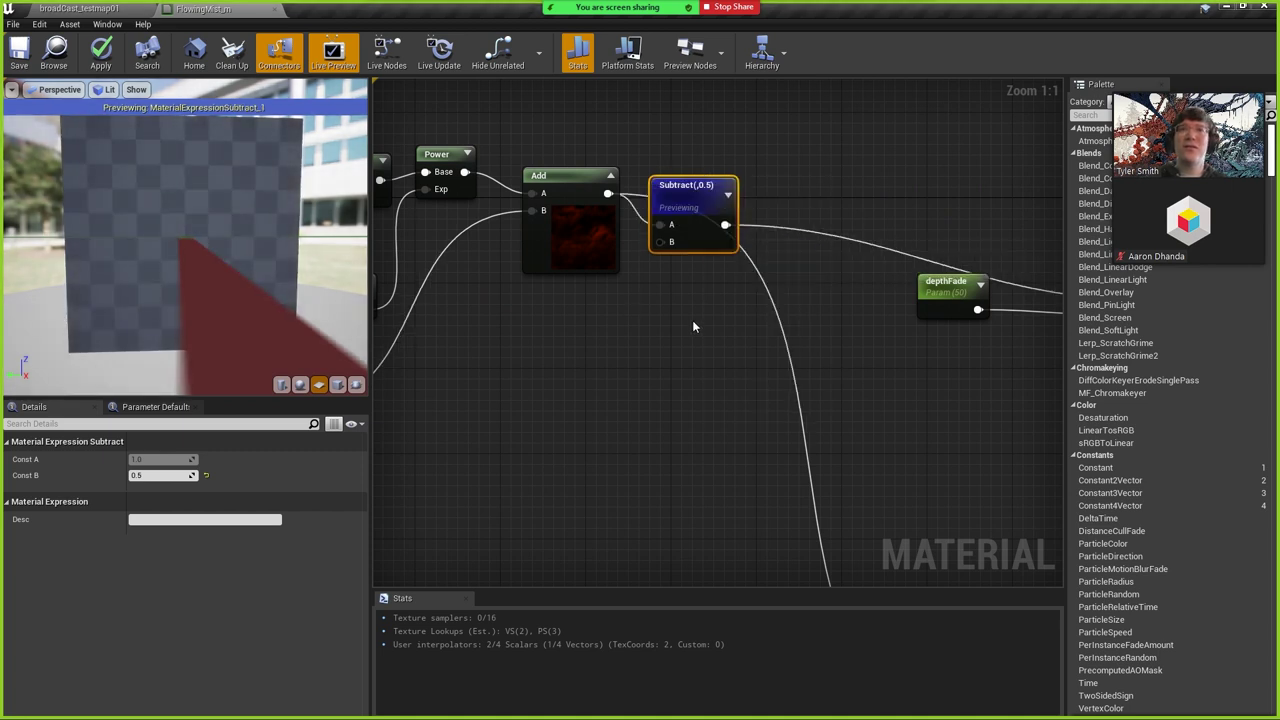
scroll(748, 434, down, 3)
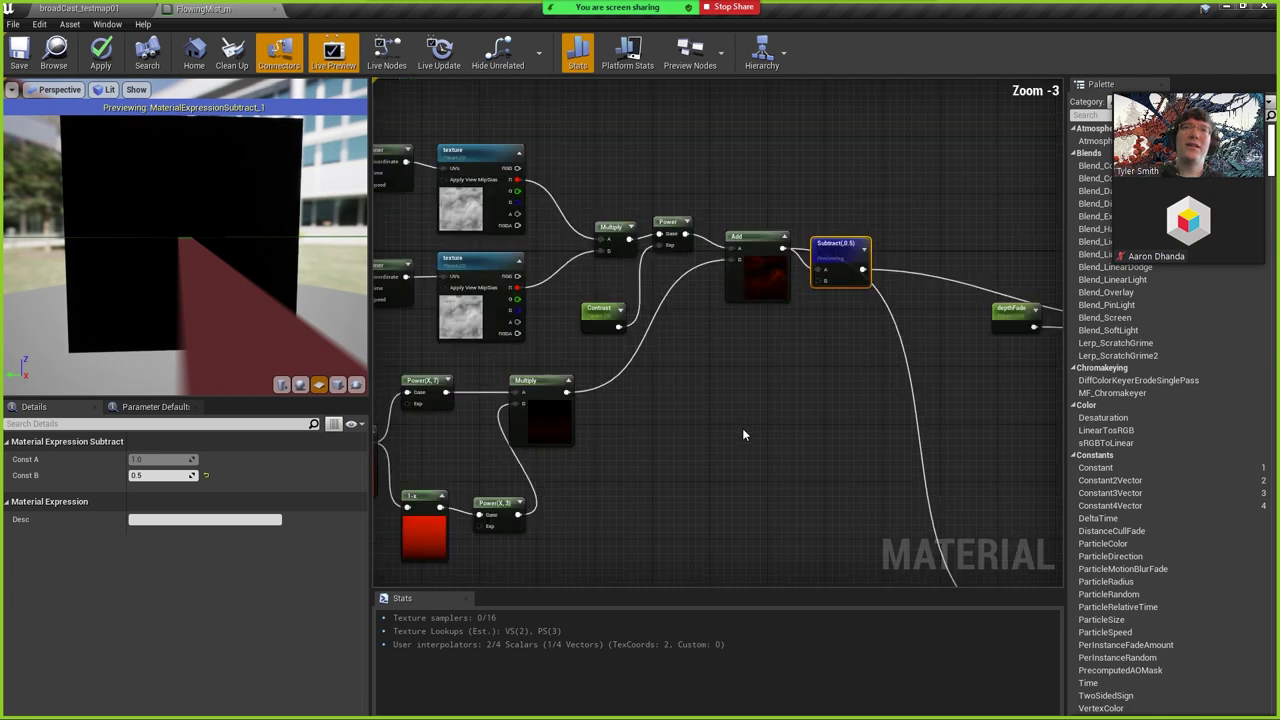
Try default values of 0.1 and 0.5 for the Contrast parameter and select the Subtract(,0.5) node.
click(601, 310)
click(145, 504)
text(0.1)
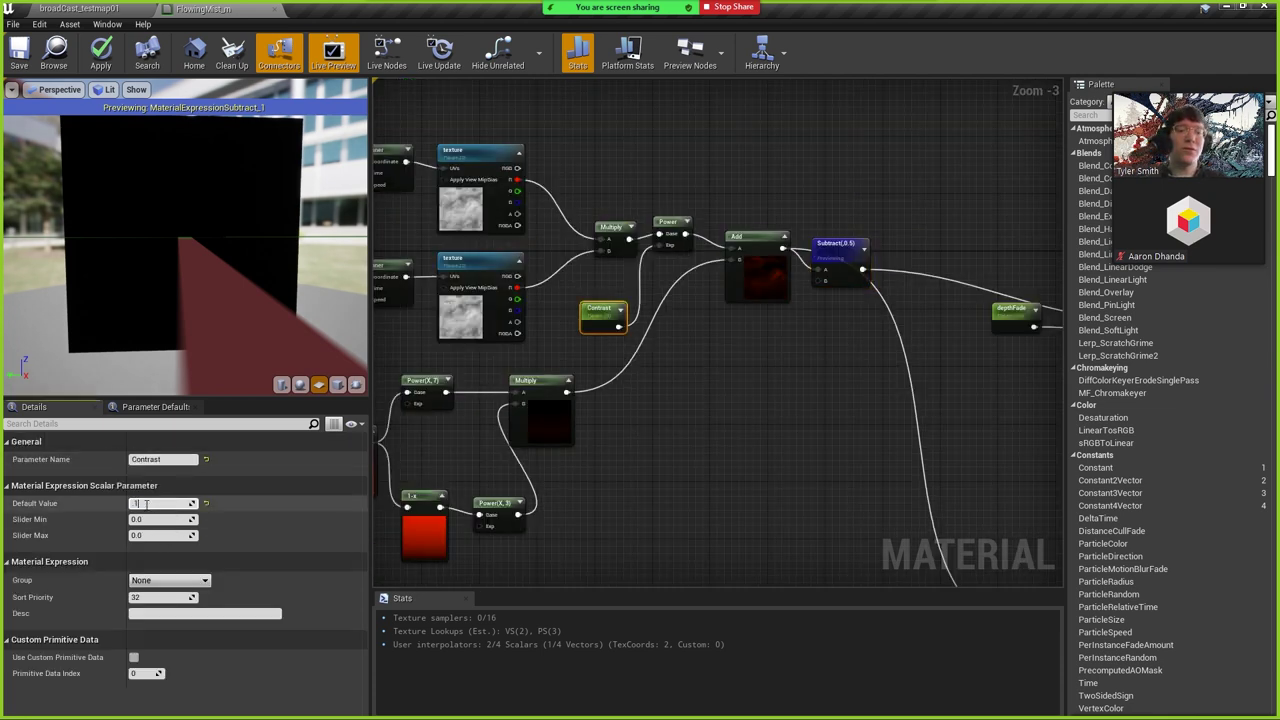
key(Return)
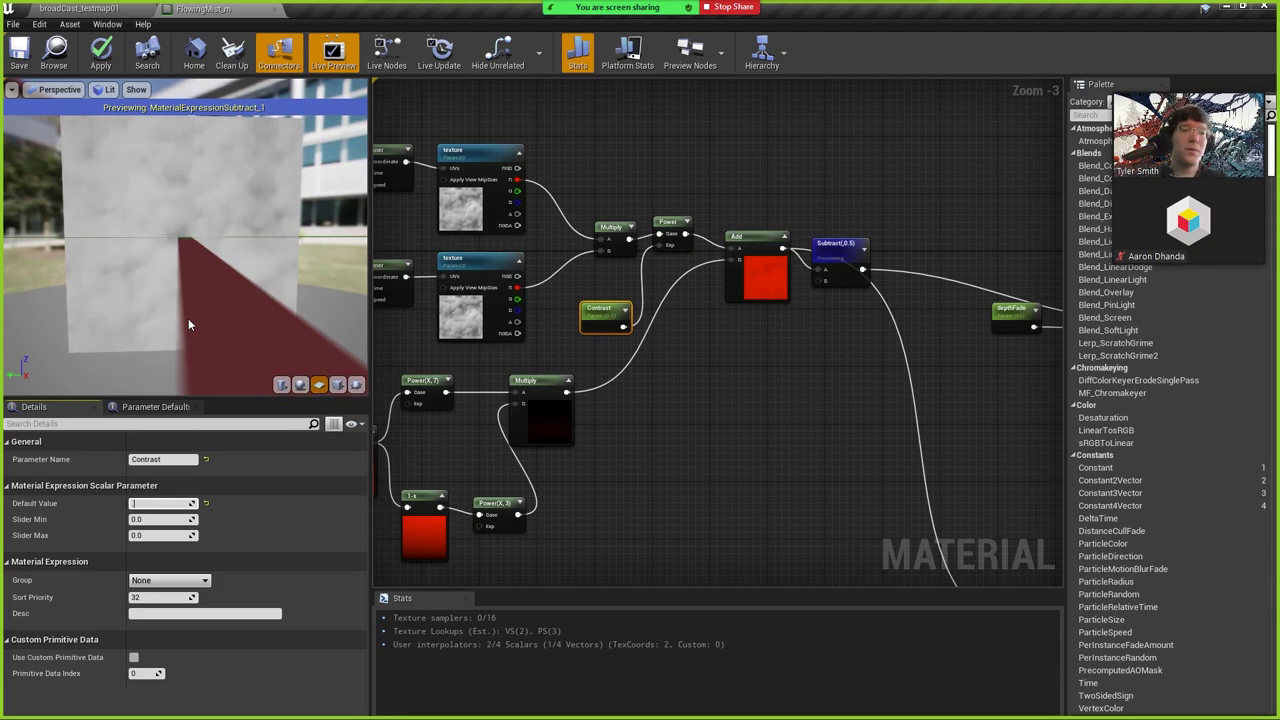
text(0.5)
key(Return)
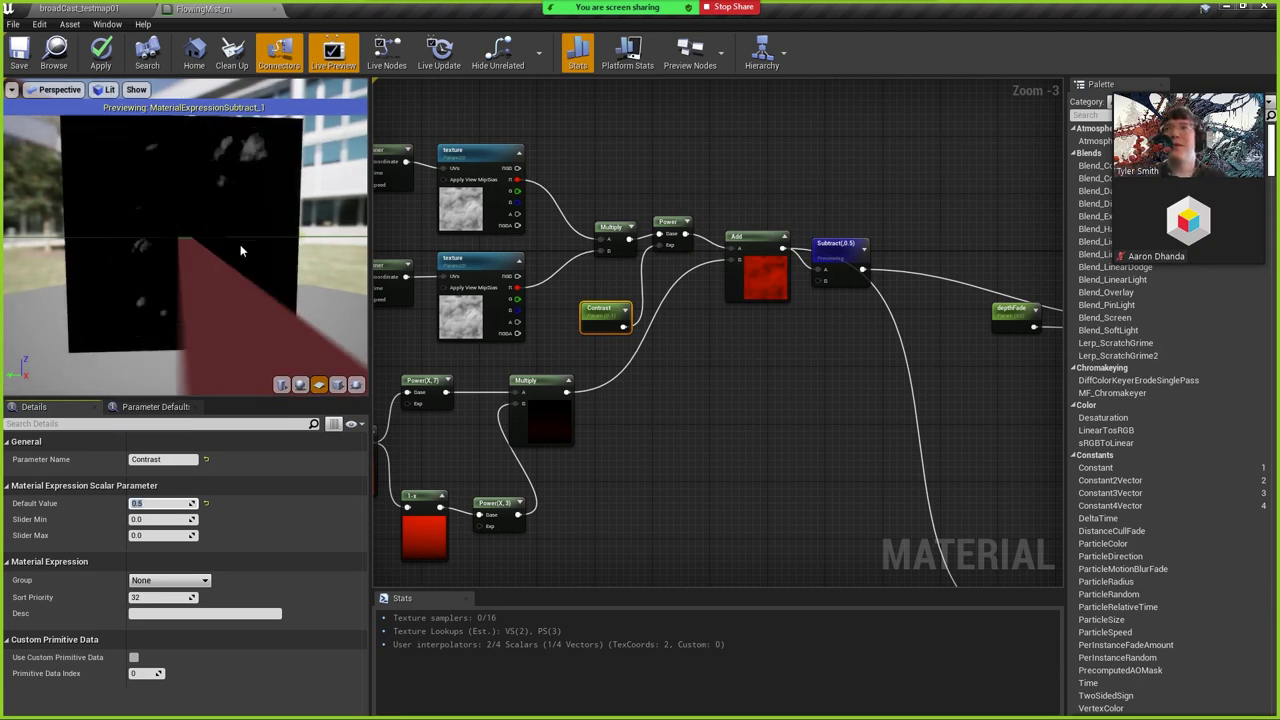
click(846, 245)
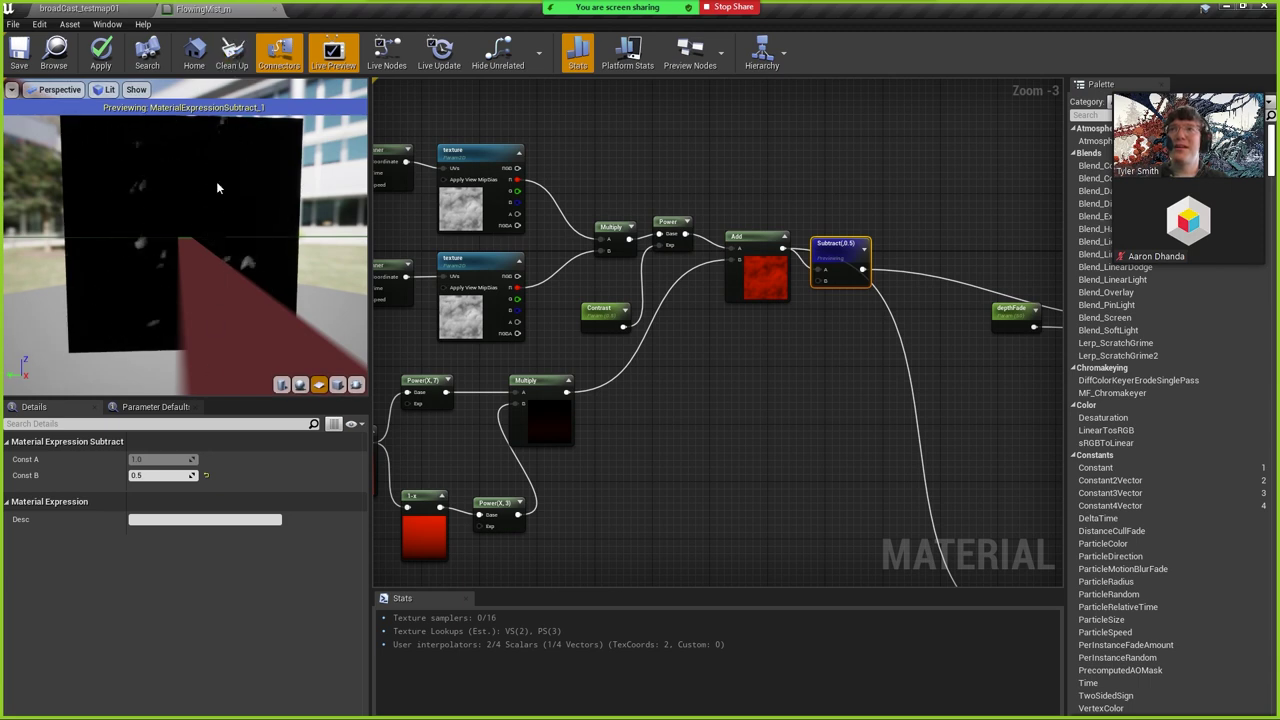
Preview the Add node that merges the panning texture and falloff branches.
right_drag(884, 469, 710, 378)
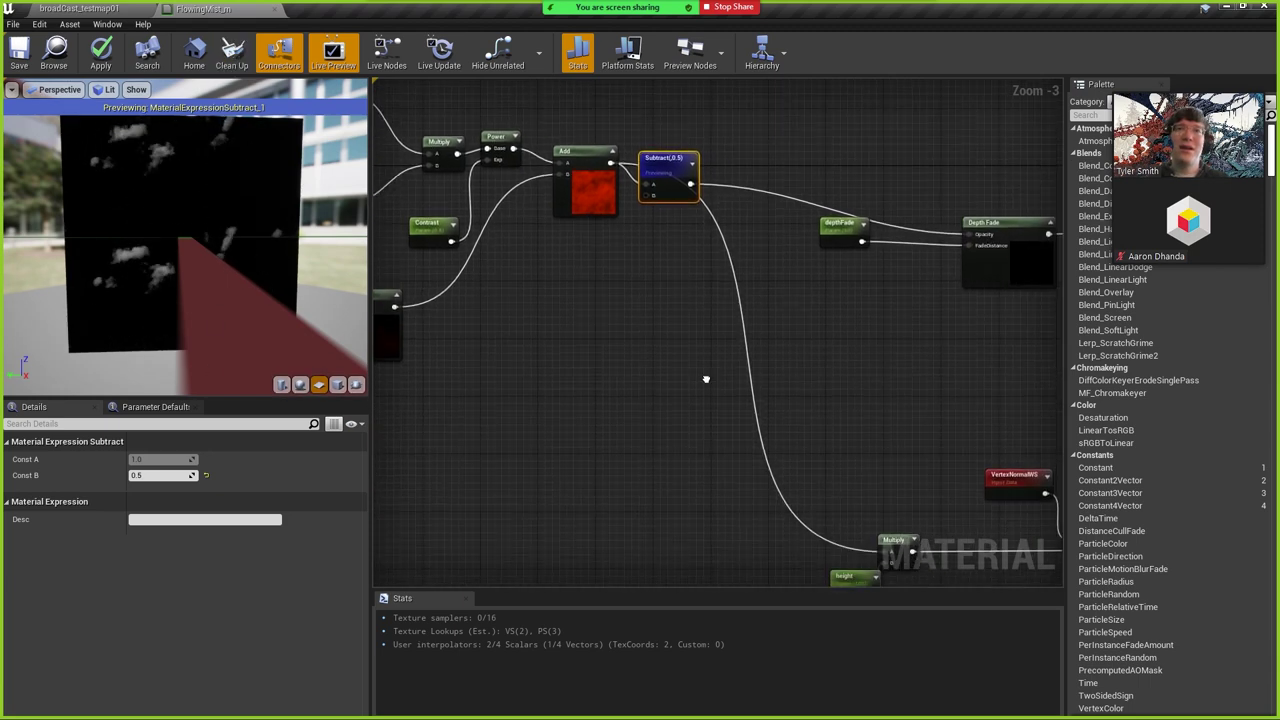
right_click(587, 200)
click(629, 258)
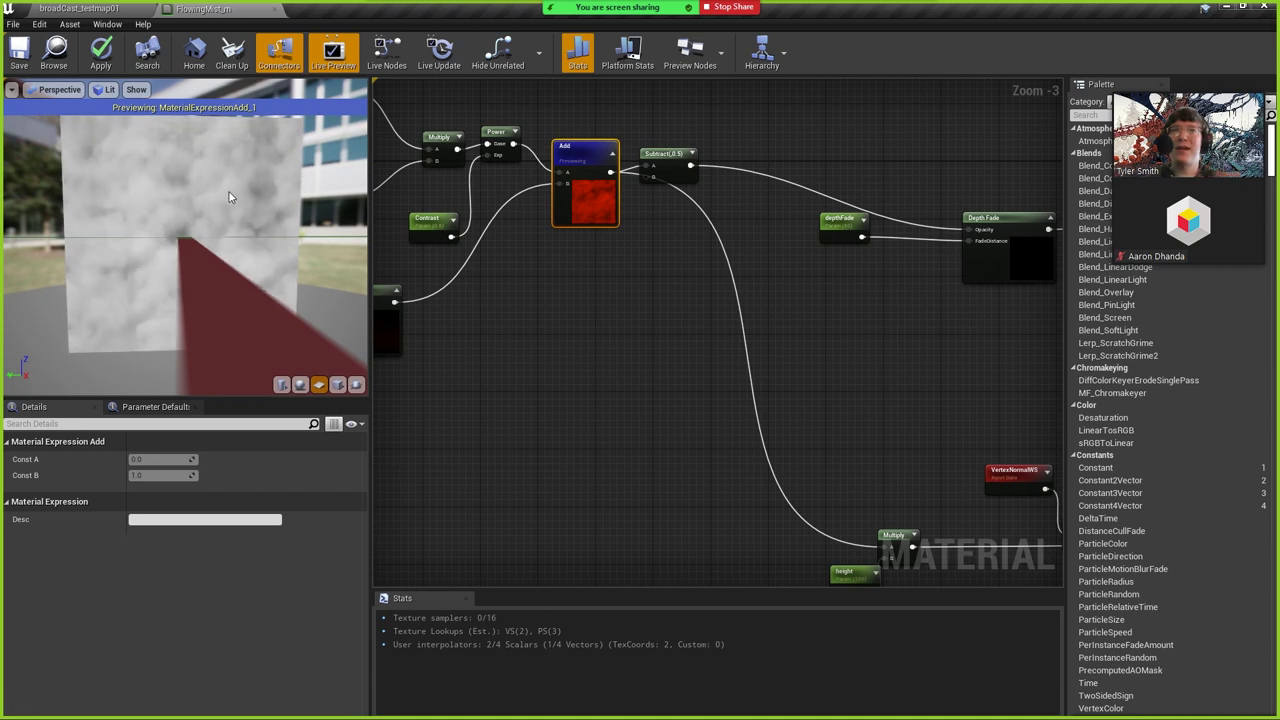
right_drag(468, 360, 783, 394)
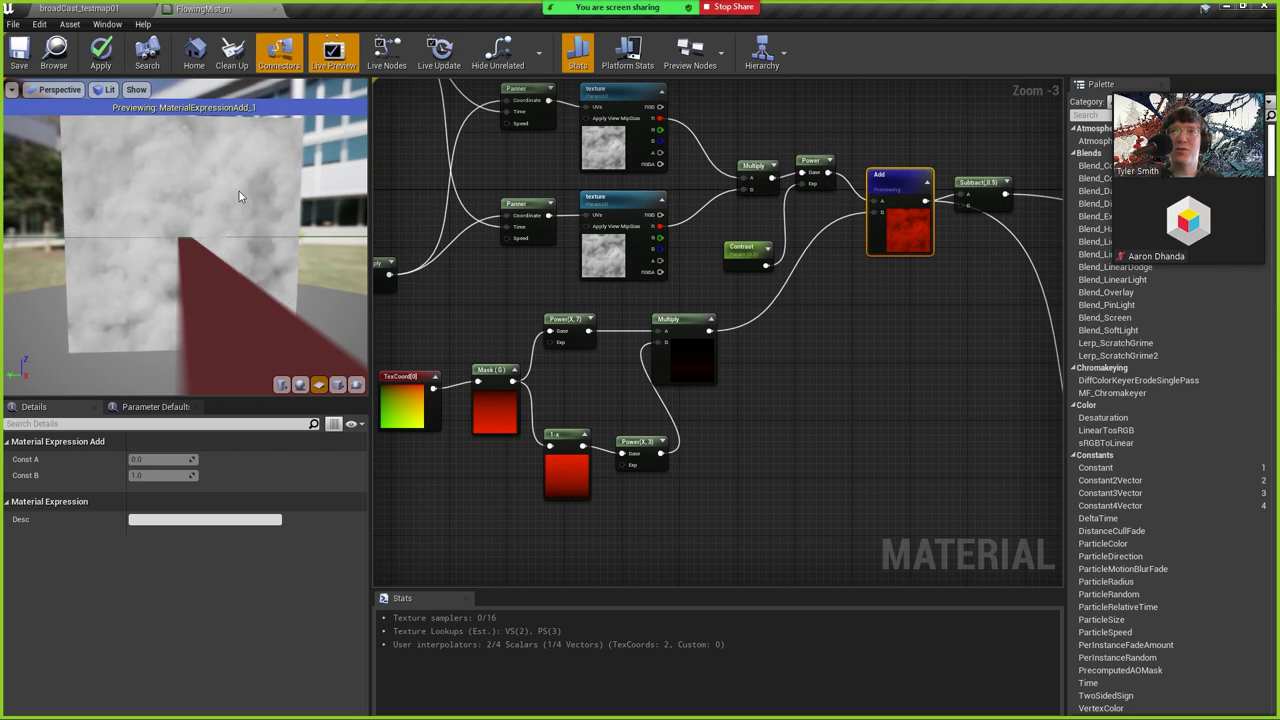
Try Speed X values of 0.1 and 0.01 on the lower Panner node.
click(515, 203)
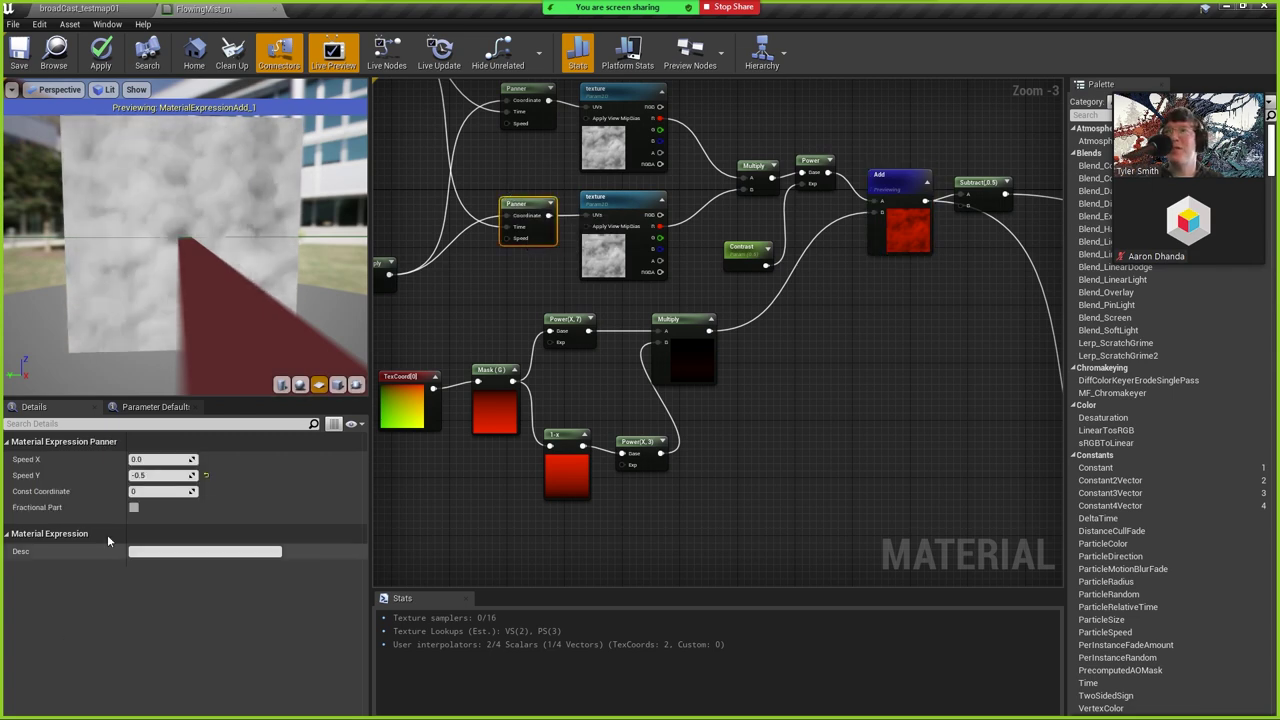
click(150, 460)
text(0.1)
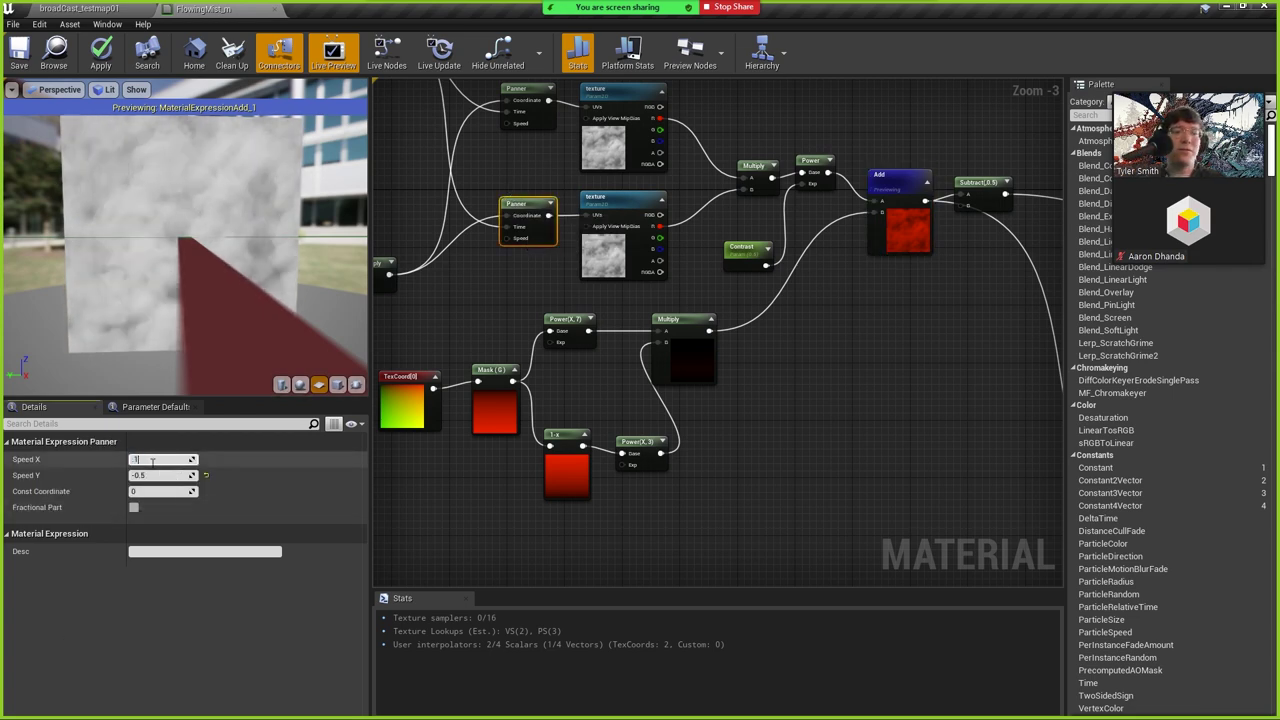
key(Return)
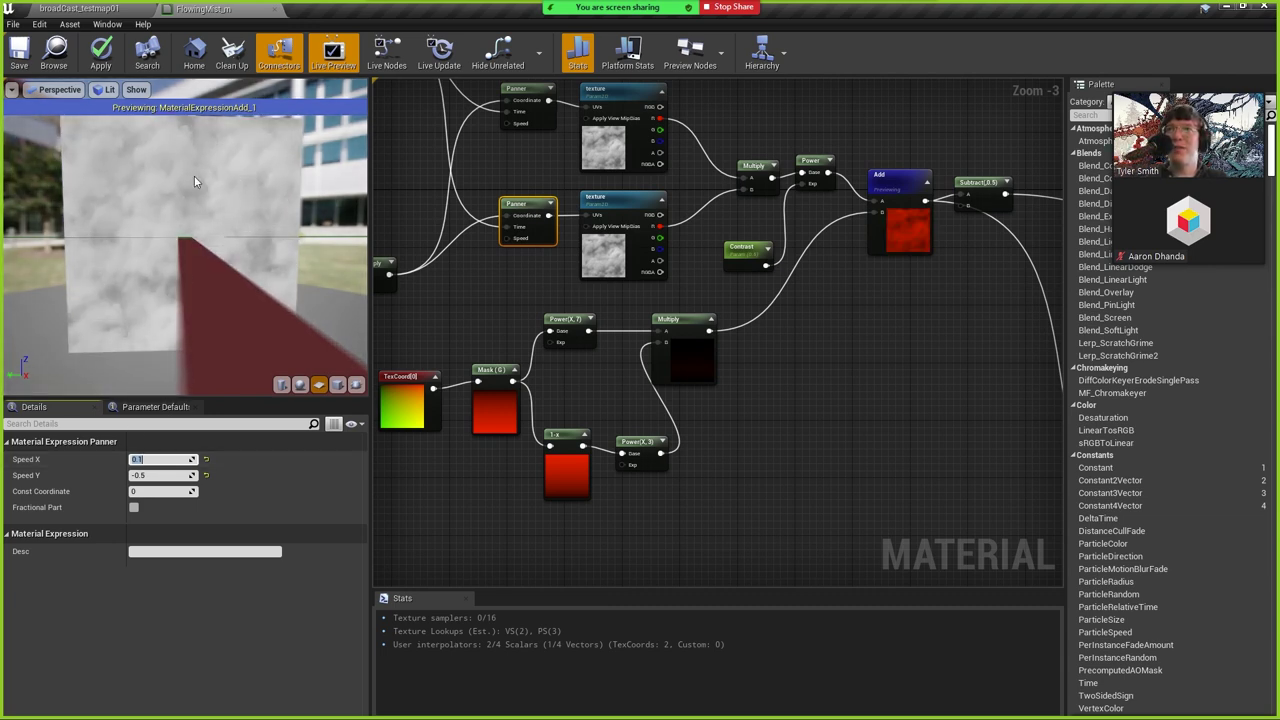
text(0.01)
key(Return)
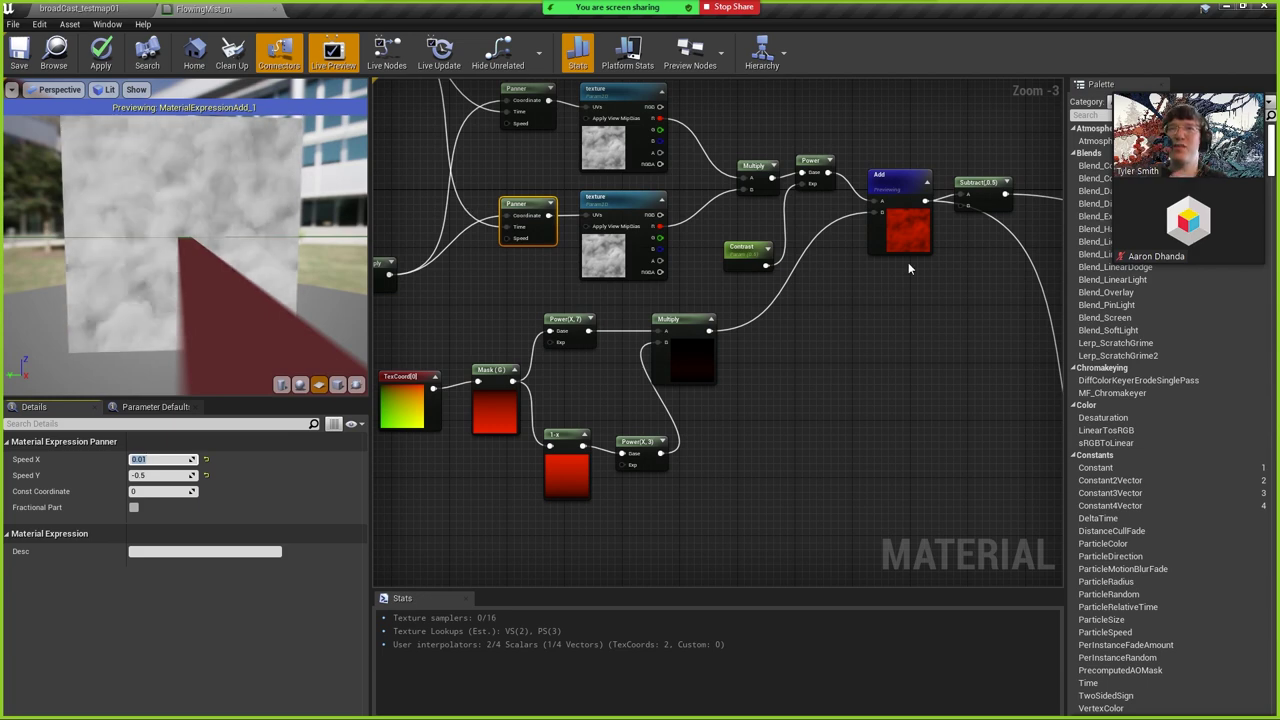
Trace the height Multiply and VertexNormalWS Multiply nodes to the World Displacement input of FlowingMist_m.
right_drag(886, 372, 475, 386)
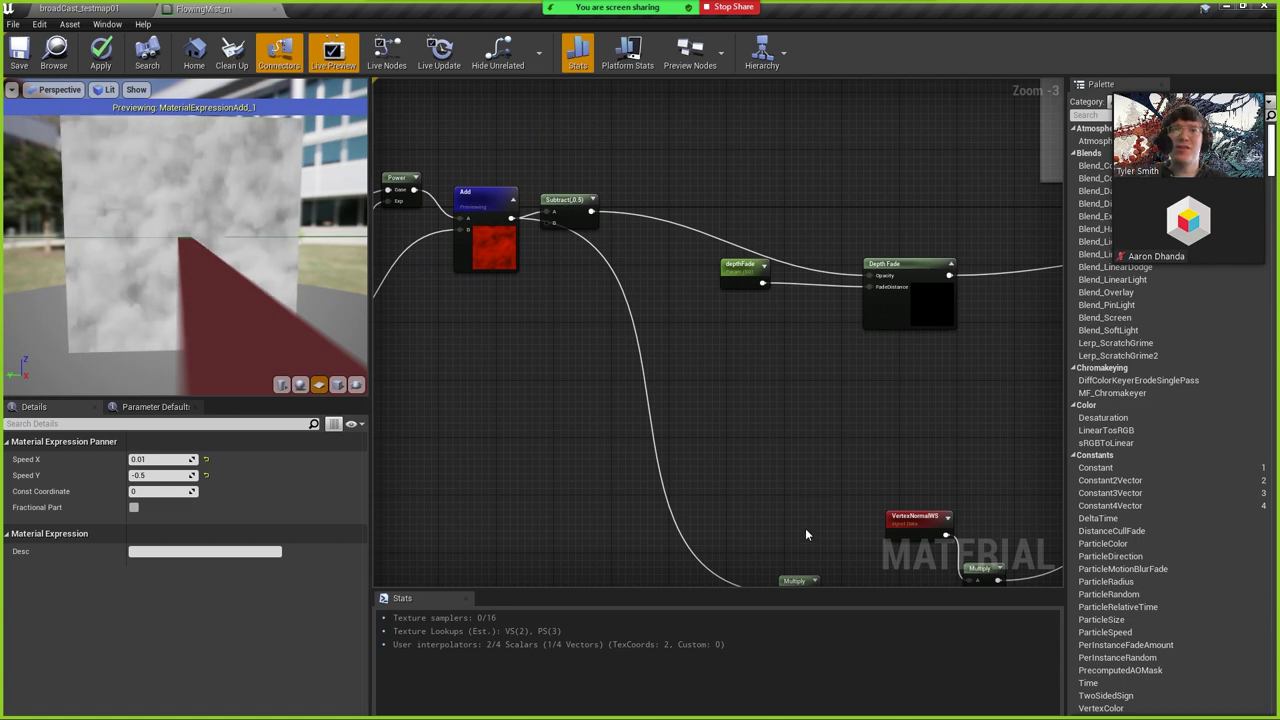
right_drag(805, 530, 698, 295)
drag(625, 327, 740, 425)
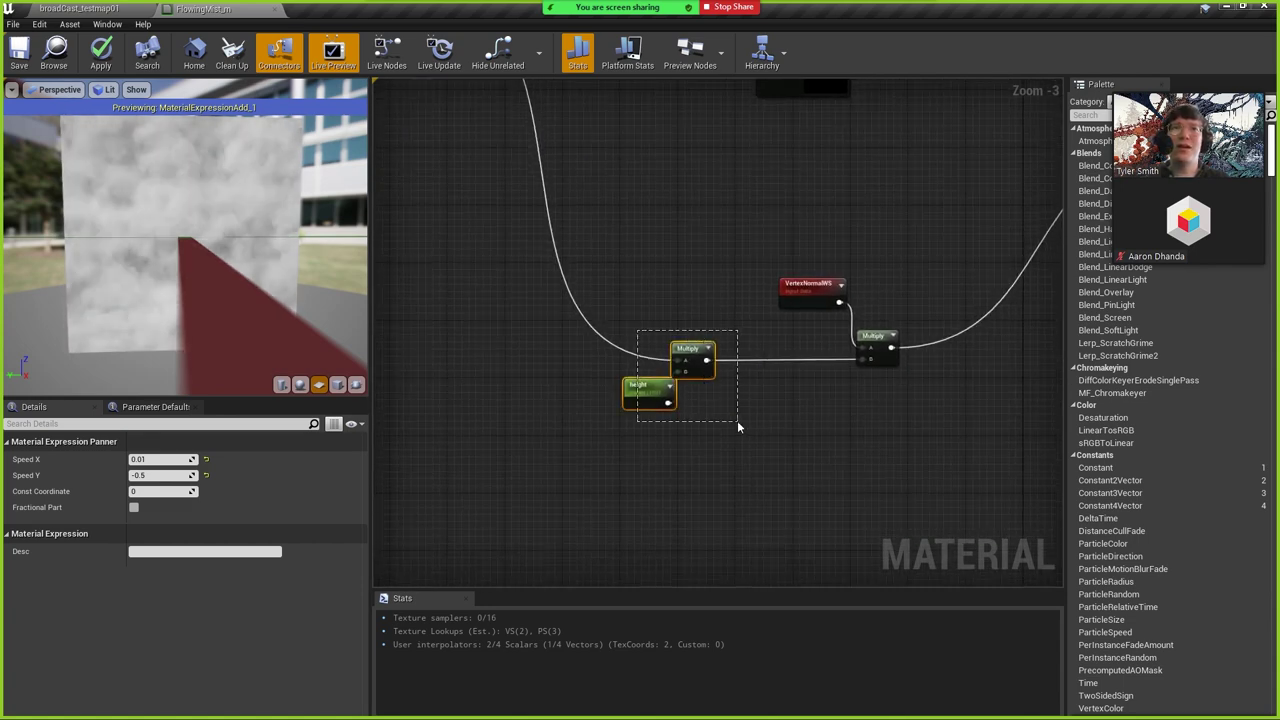
drag(771, 247, 934, 356)
right_drag(949, 269, 651, 450)
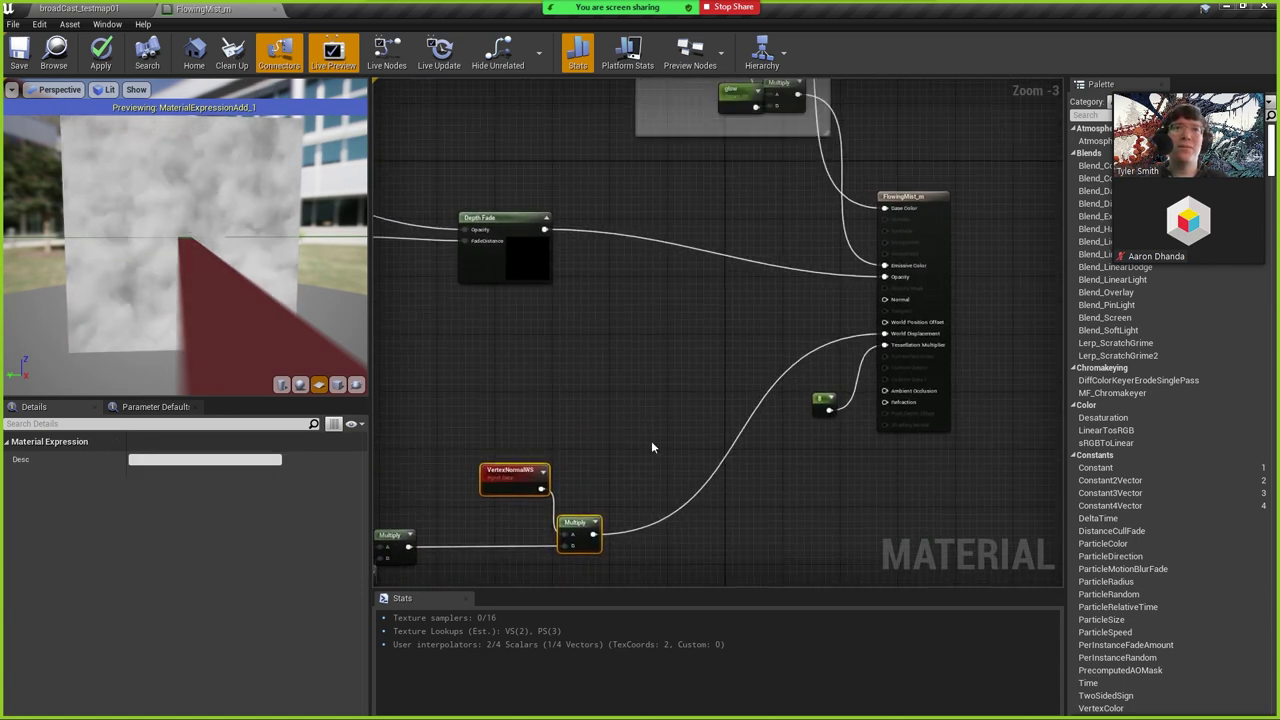
Review the FlowingMist_m output node's material settings down to the Tessellation section.
click(886, 204)
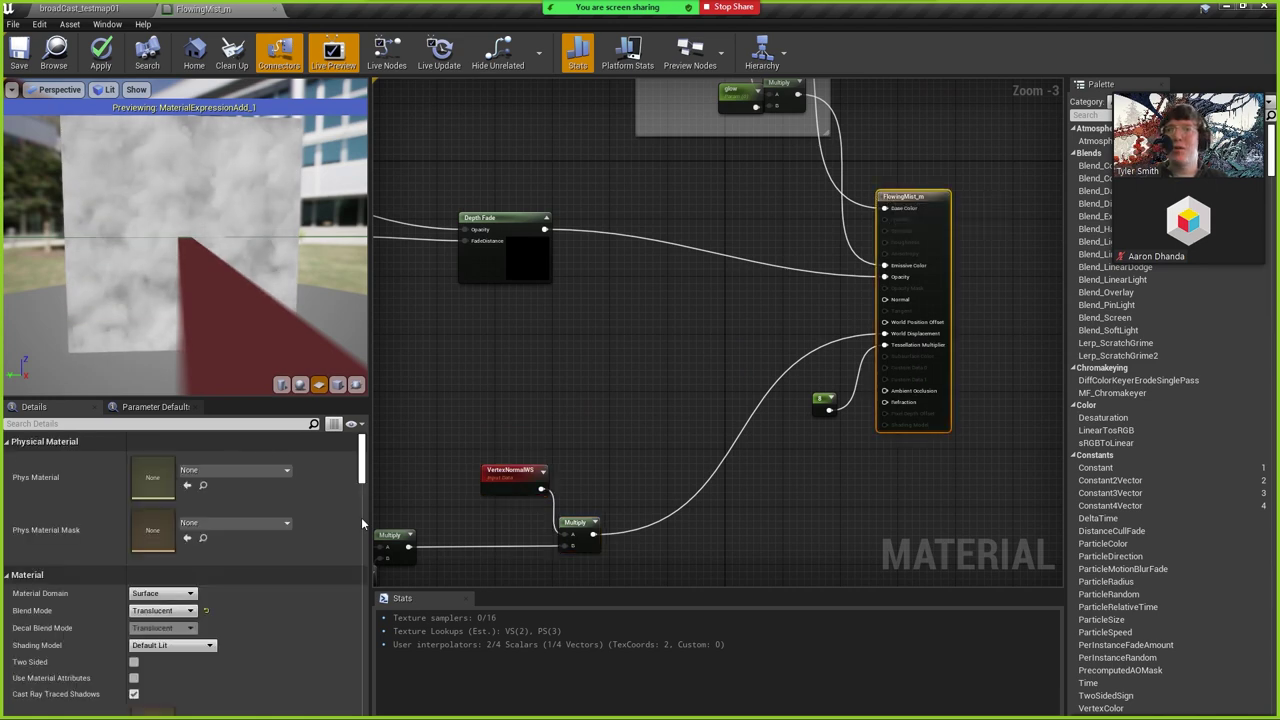
scroll(178, 550, down, 10)
scroll(178, 550, down, 5)
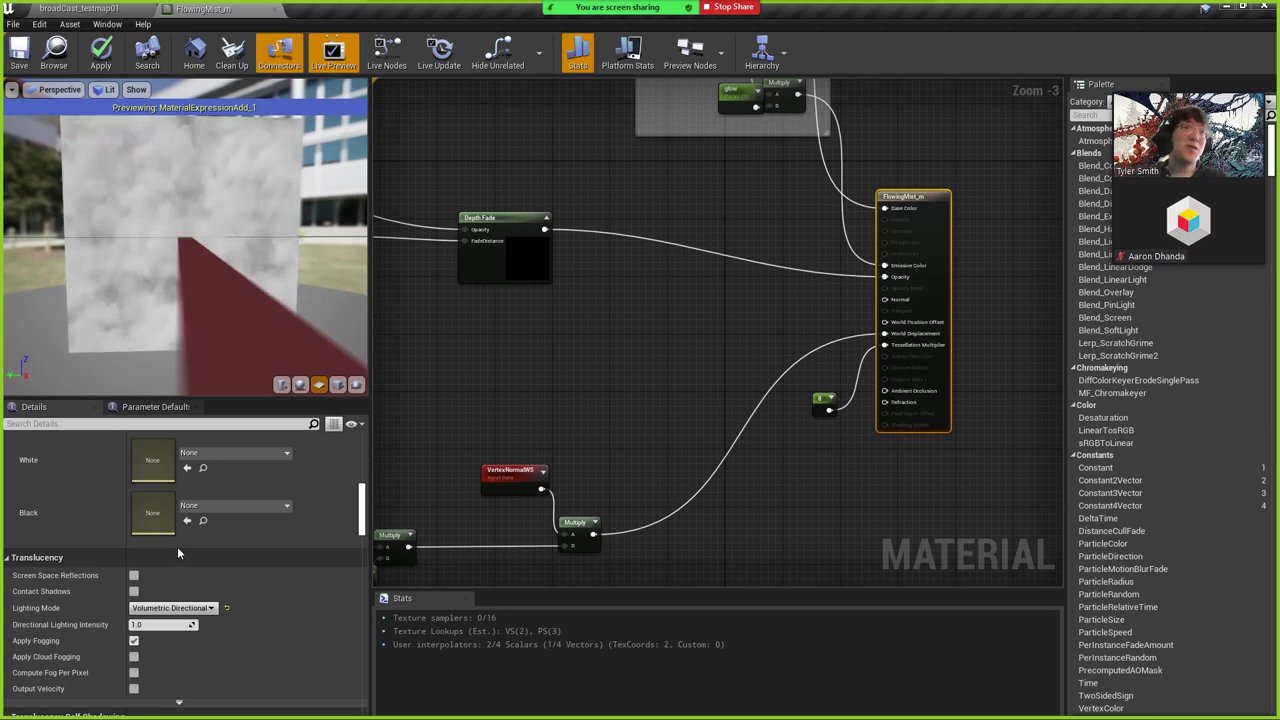
scroll(177, 546, down, 8)
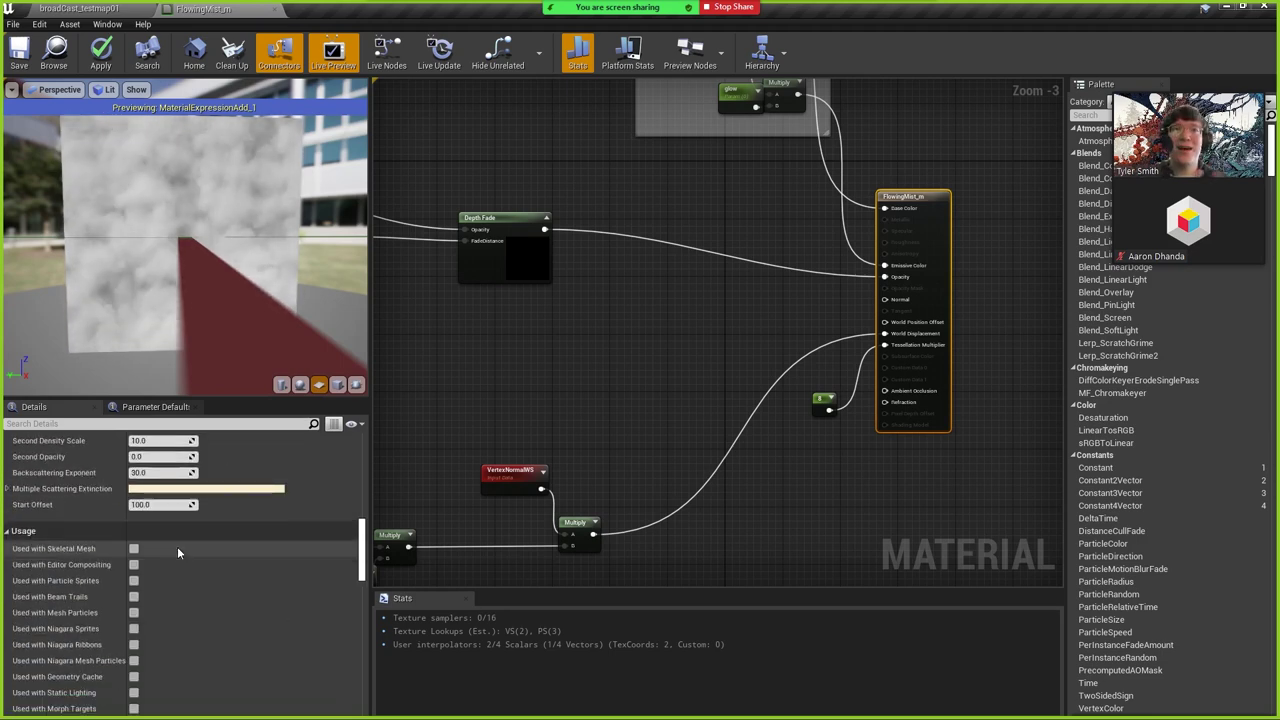
scroll(177, 546, down, 10)
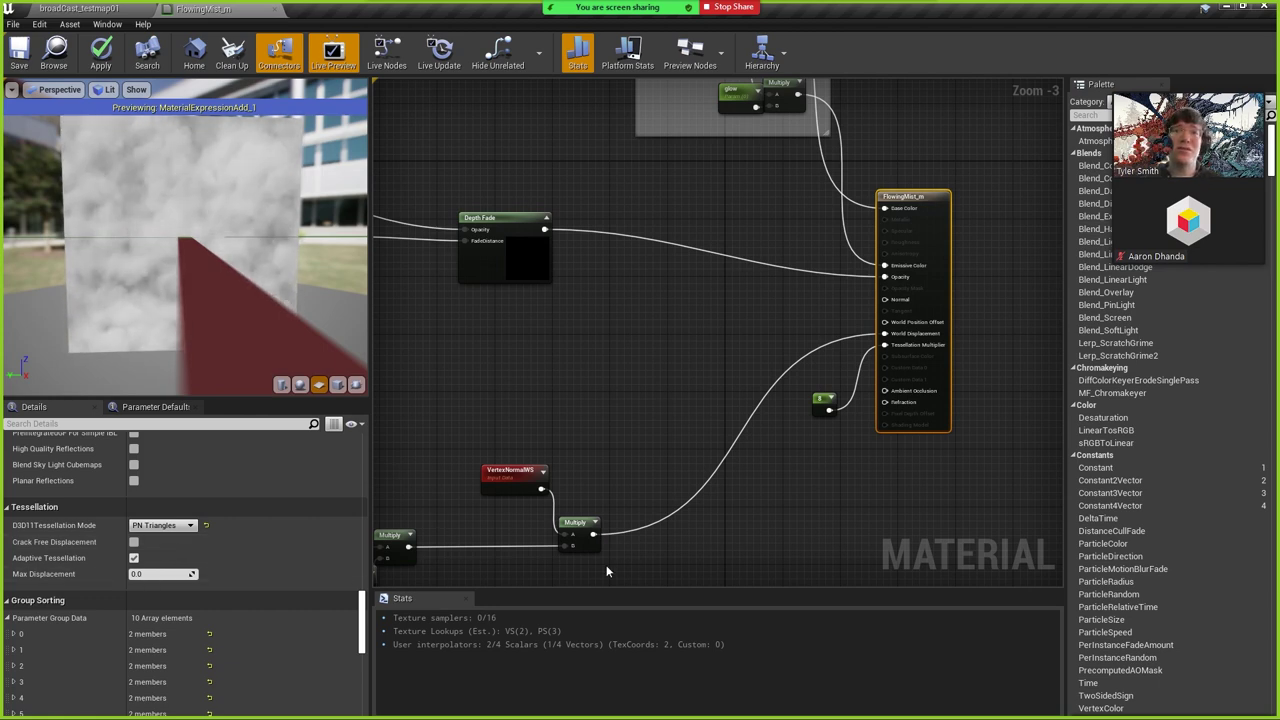
Move the depthFade parameter closer to the Depth Fade node, slightly below its inputs, and select it.
right_drag(598, 490, 658, 388)
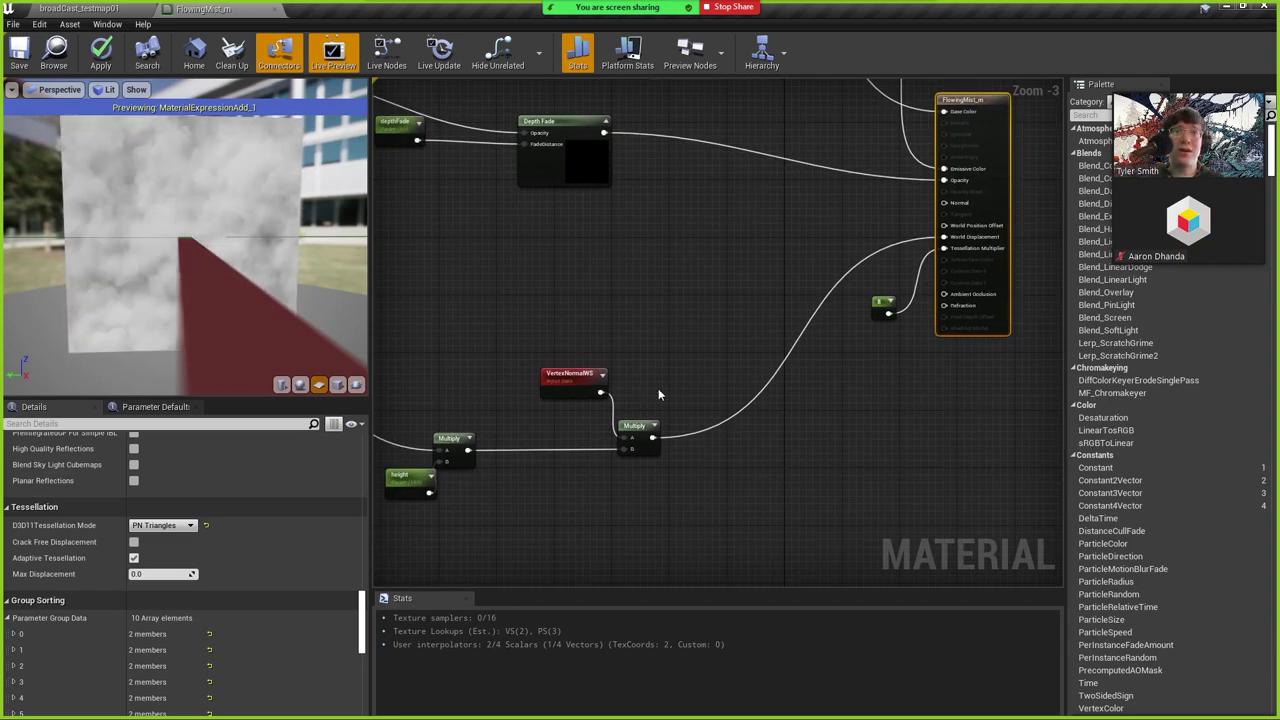
mouse_move(652, 437)
mouse_down()
mouse_move(951, 229)
mouse_move(657, 452)
mouse_move(652, 440)
mouse_up()
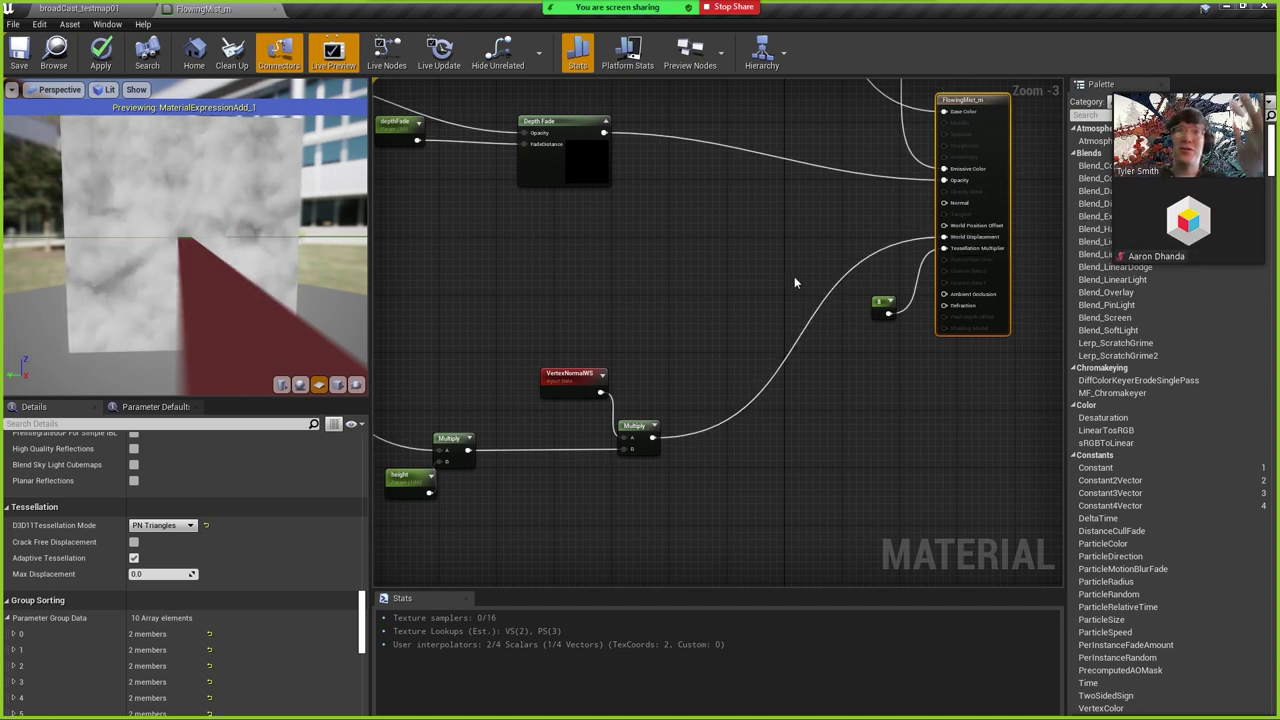
right_drag(731, 294, 700, 404)
right_drag(773, 346, 858, 411)
drag(523, 190, 716, 319)
drag(521, 248, 567, 293)
click(525, 246)
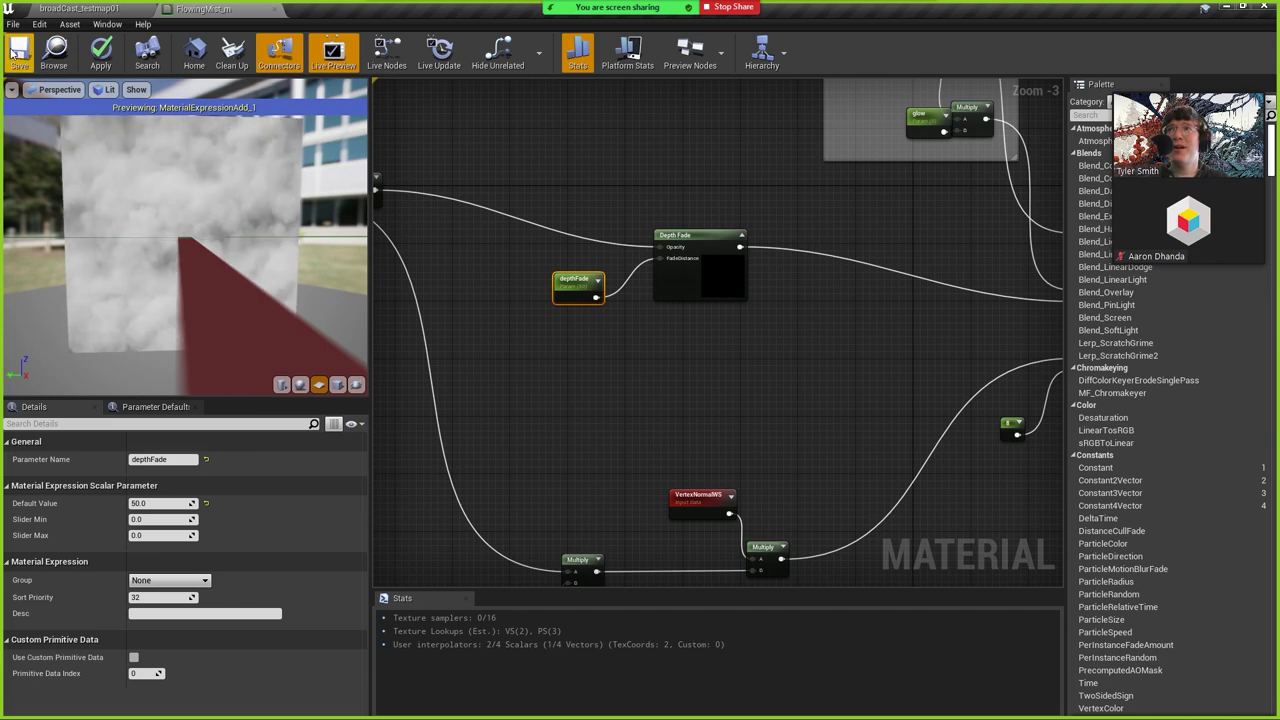
Close the FlowingMist_m material without applying its changes and view both cauldrons in the level.
click(274, 9)
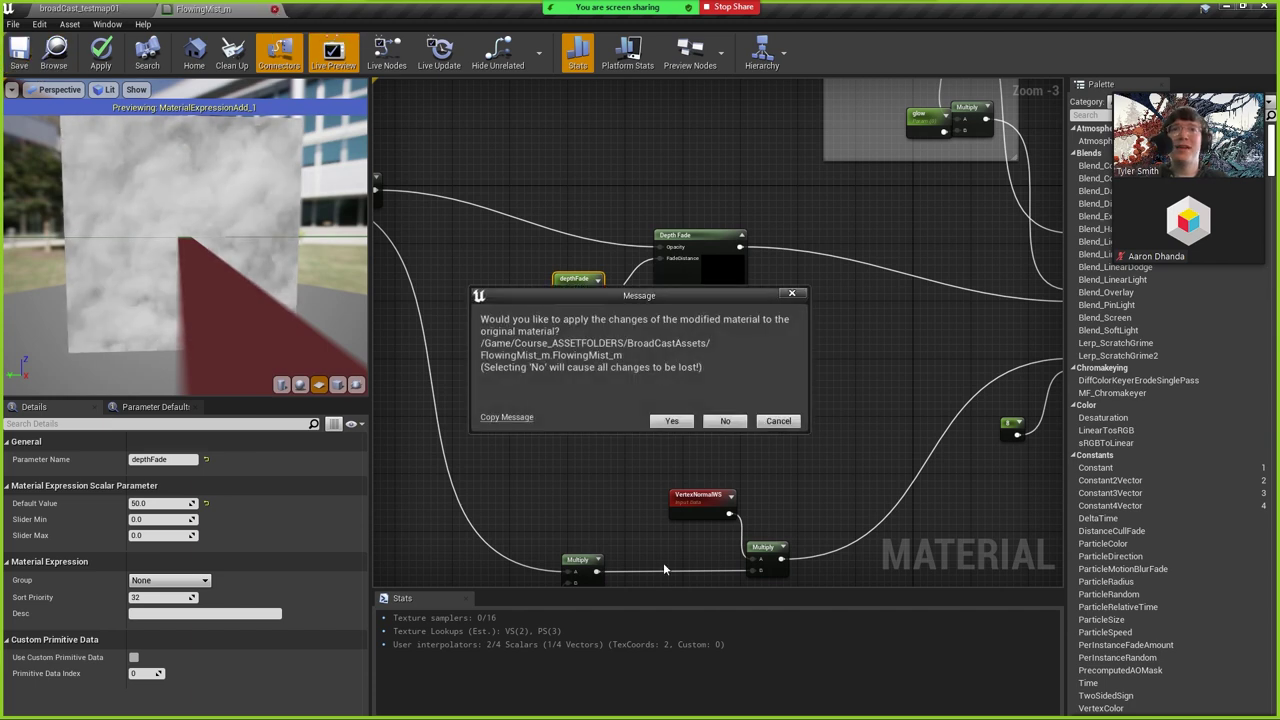
click(727, 421)
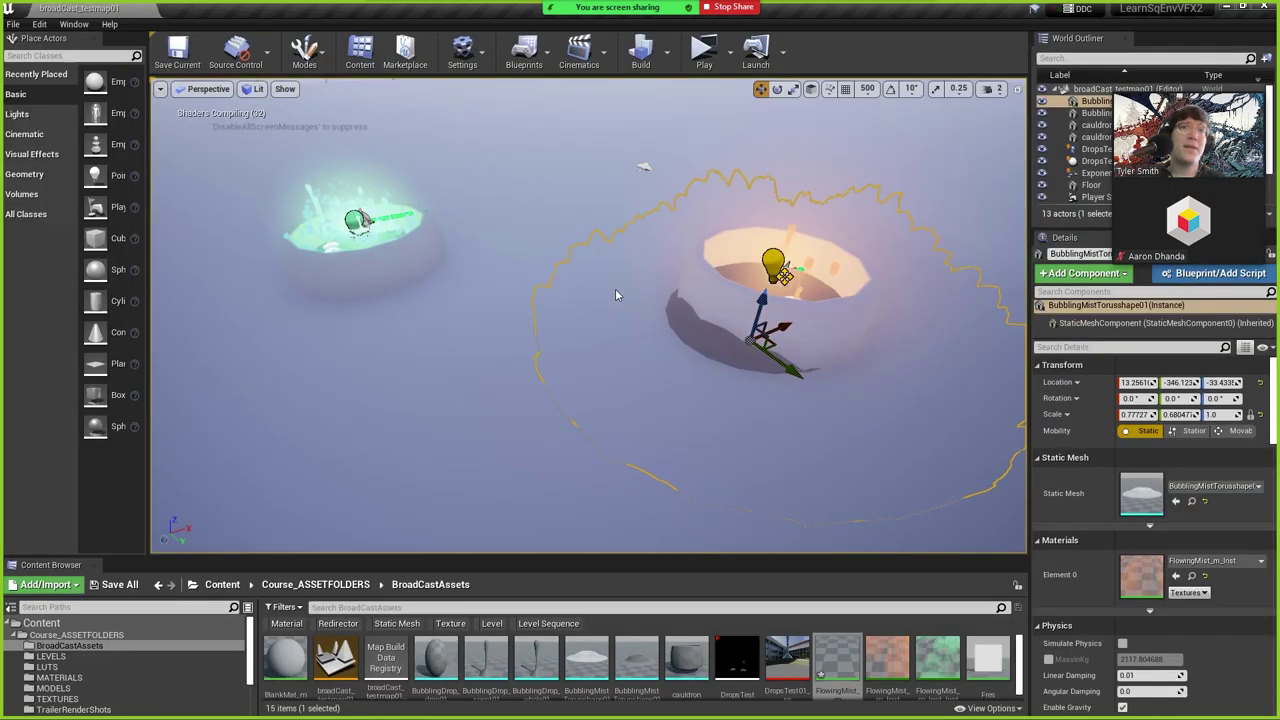
drag(620, 303, 600, 345)
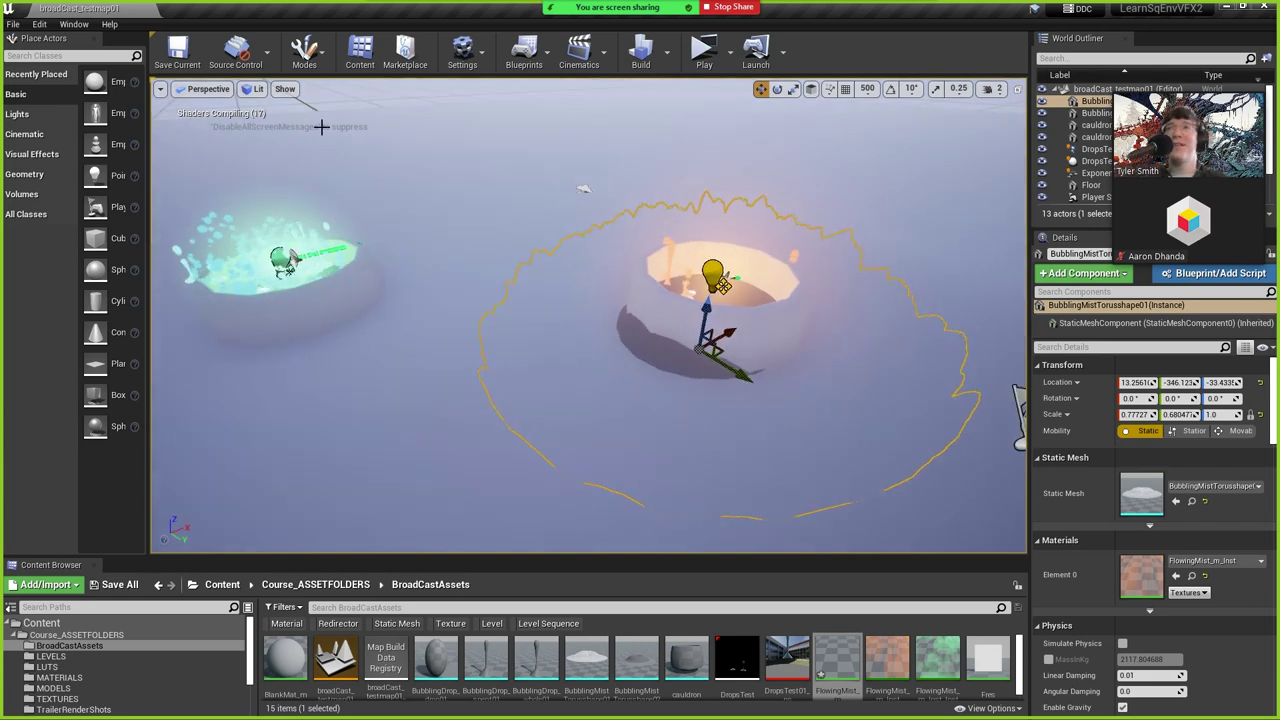
Open the FlowingMist_m material and set the Contrast parameter's default value to 0.3.
double_click(830, 677)
right_drag(480, 382, 1060, 370)
right_drag(500, 330, 1000, 345)
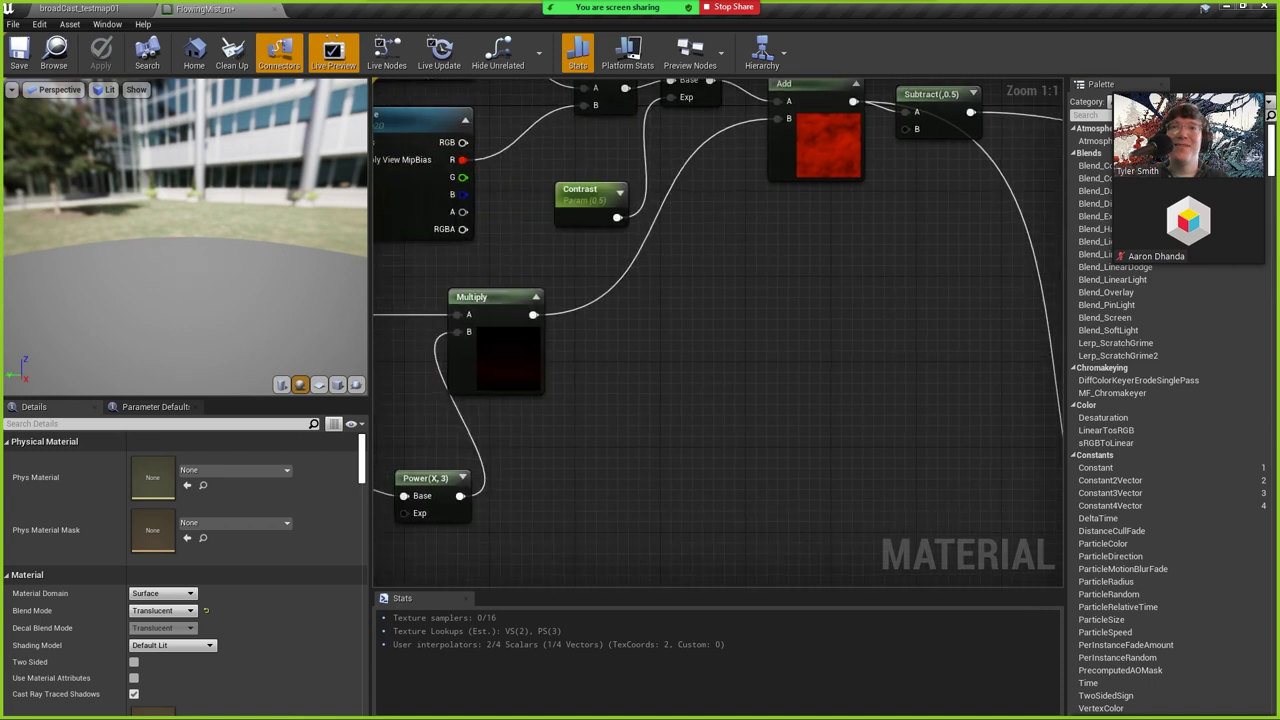
click(586, 194)
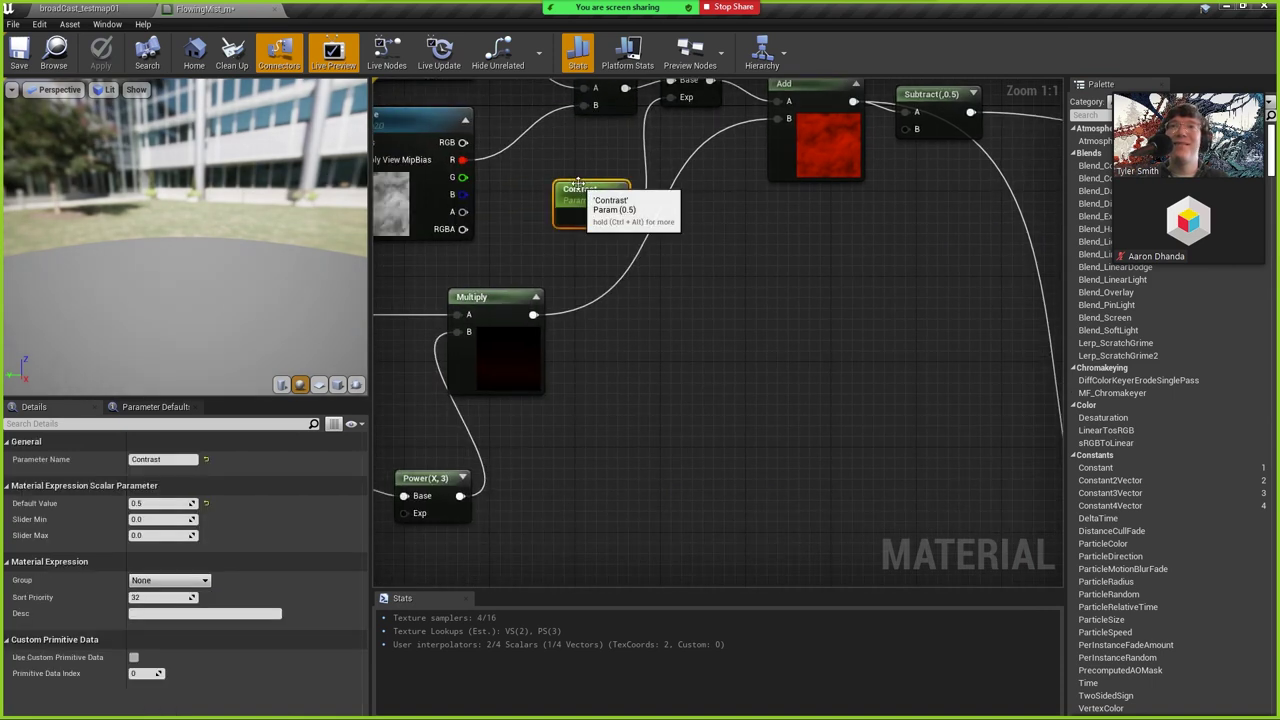
click(182, 503)
text(0.3)
key(Return)
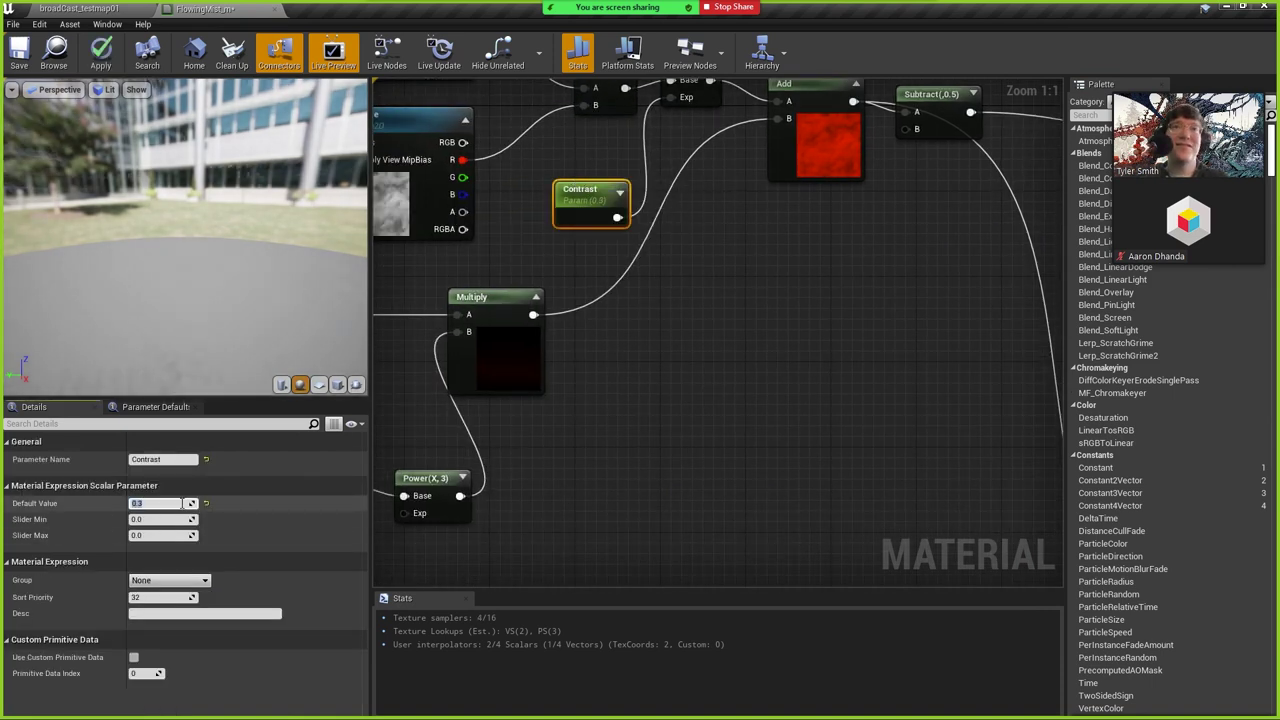
Set the height parameter's default value to 0.
scroll(698, 434, down, 5)
right_drag(790, 412, 422, 280)
scroll(670, 326, up, 5)
click(658, 452)
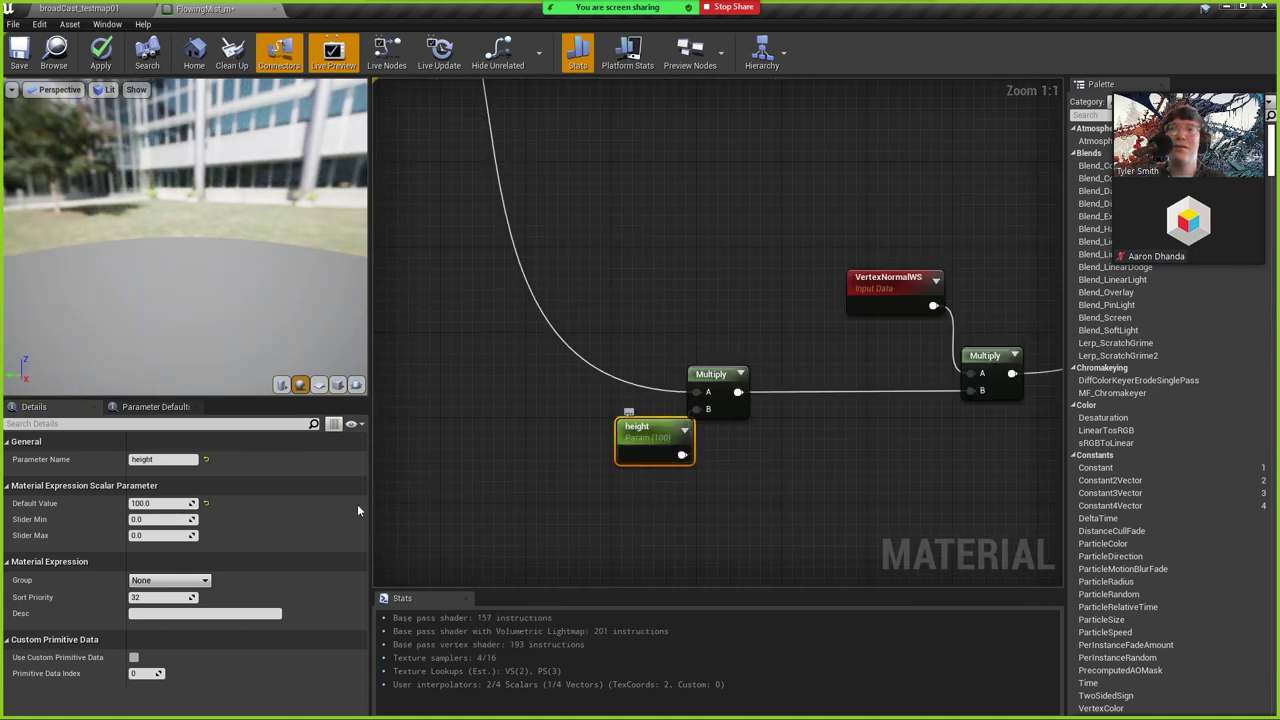
click(167, 503)
text(0)
key(Return)
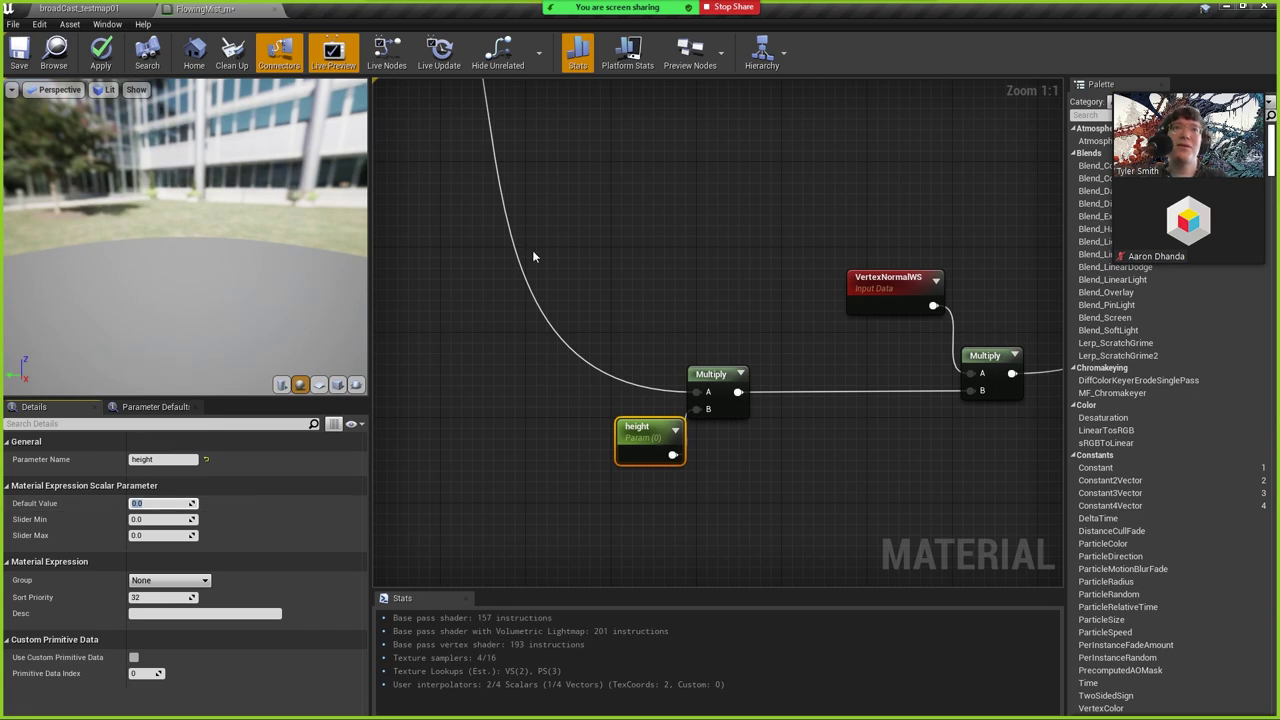
Set Speed X to 0 on the lower Panner feeding the second noise texture.
scroll(533, 257, down, 5)
right_drag(533, 257, 828, 407)
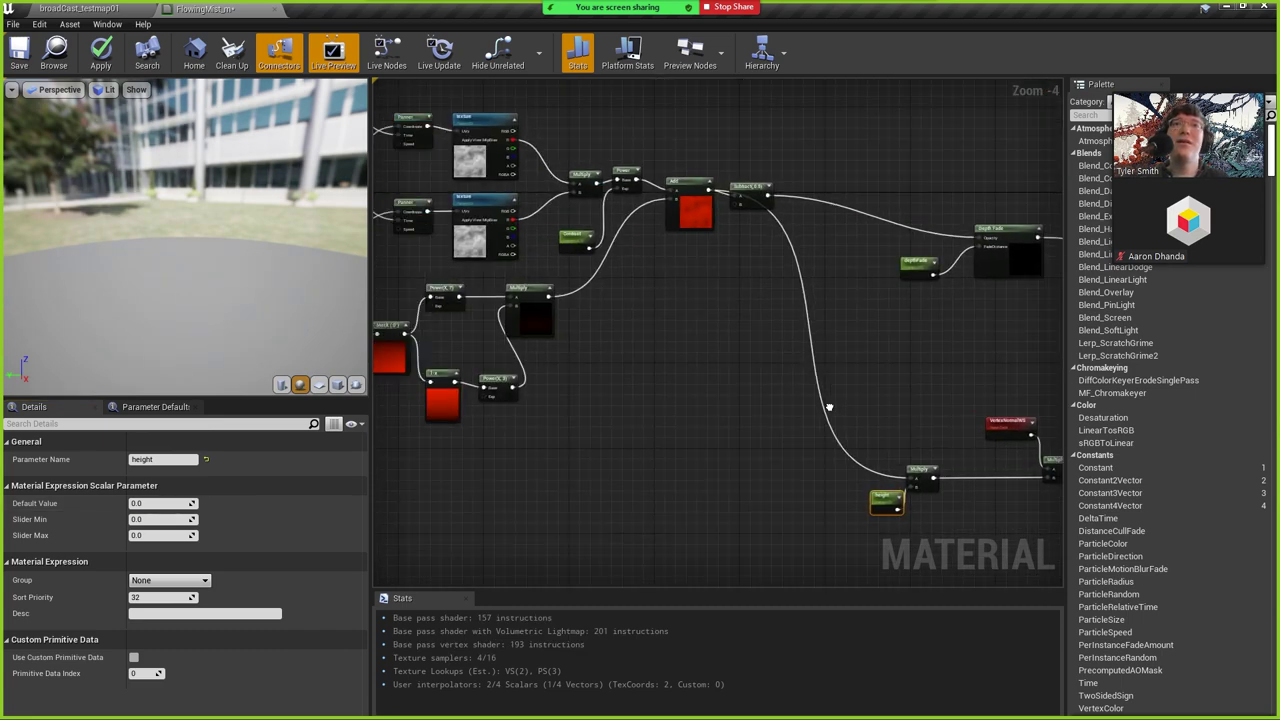
right_drag(603, 403, 804, 415)
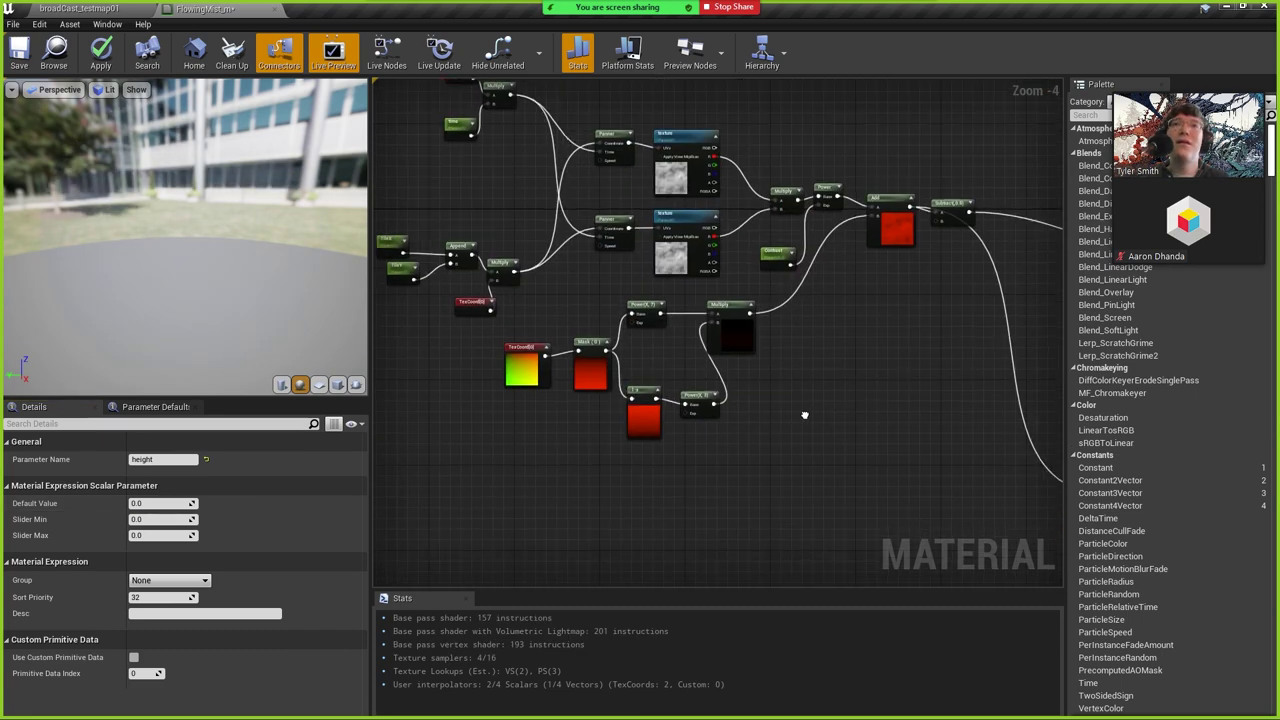
click(601, 230)
click(158, 459)
text(0)
key(Return)
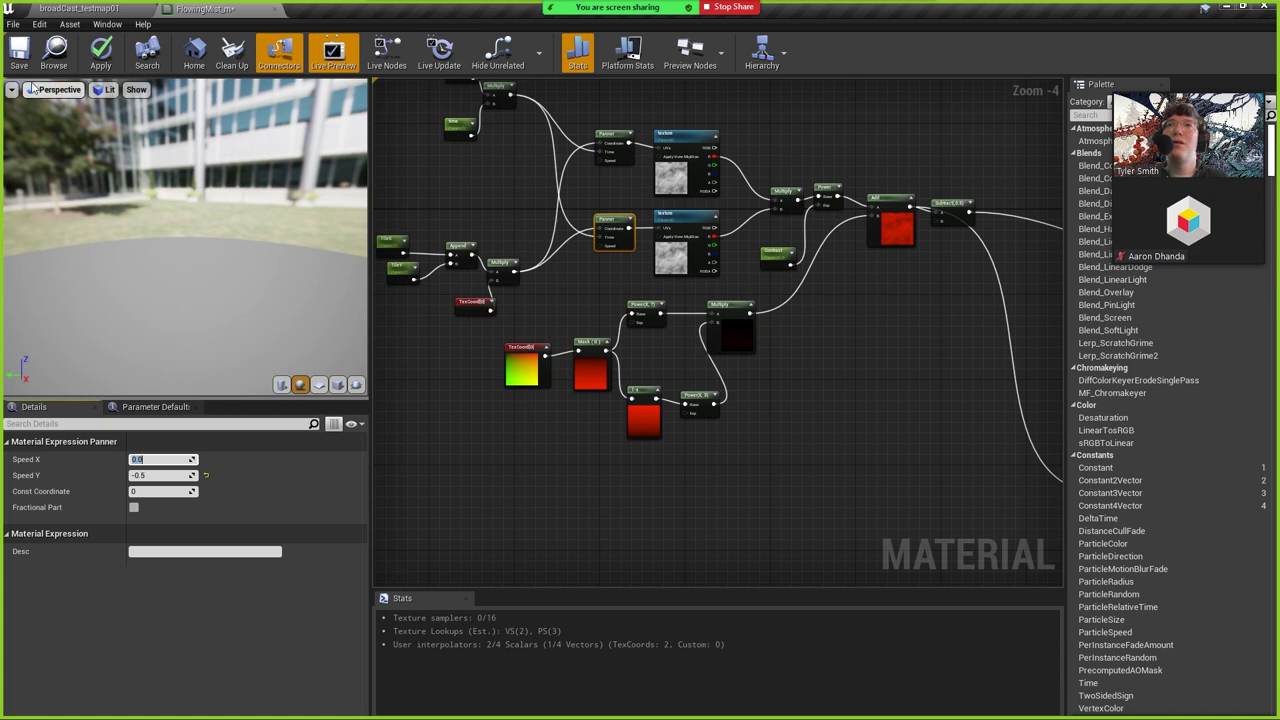
Save FlowingMist_m and return to the level to view the mist on both cauldrons.
click(28, 55)
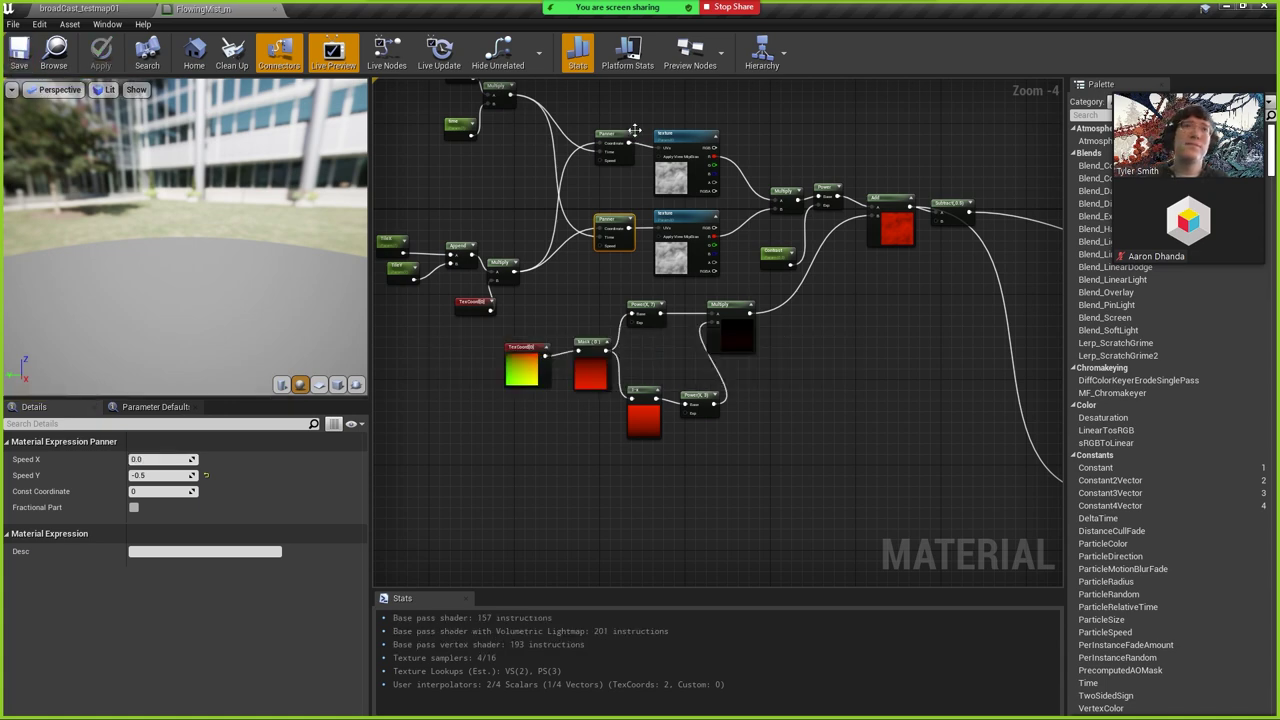
click(110, 10)
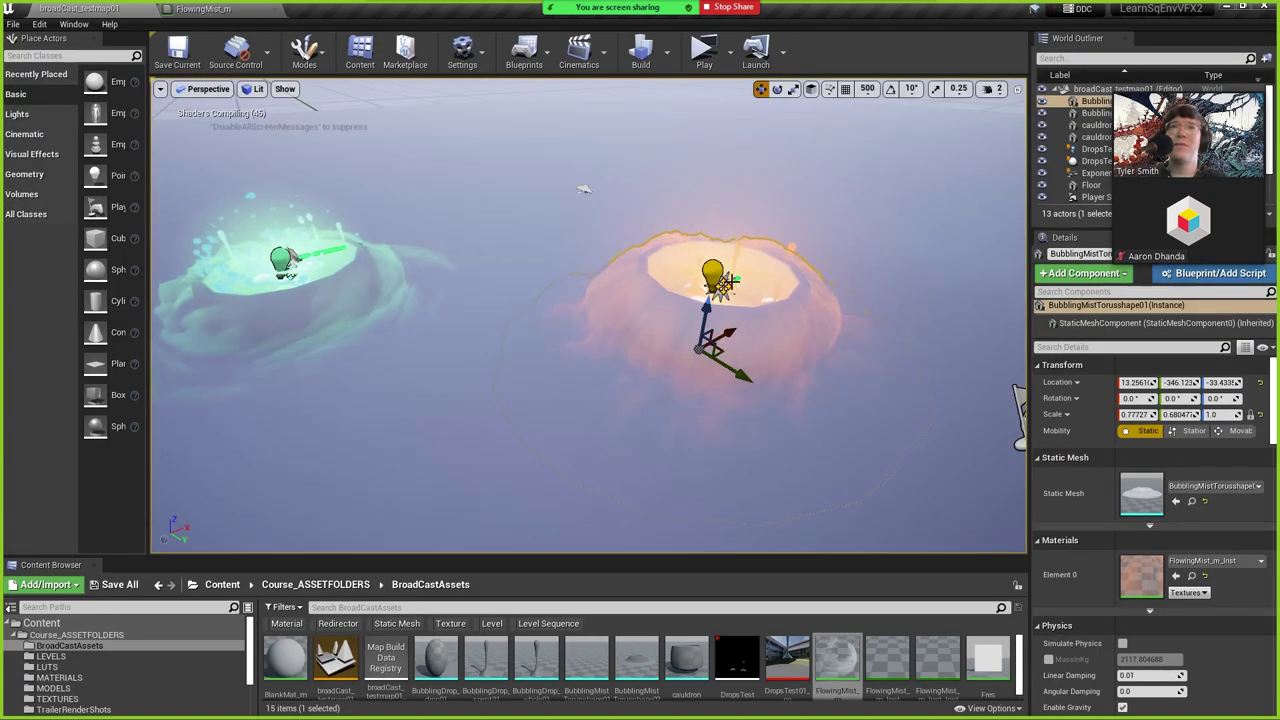
right_drag(600, 300, 650, 345)
right_drag(705, 400, 711, 380)
mouse_move(657, 346)
right_down()
mouse_move(657, 362)
mouse_move(636, 358)
right_up()
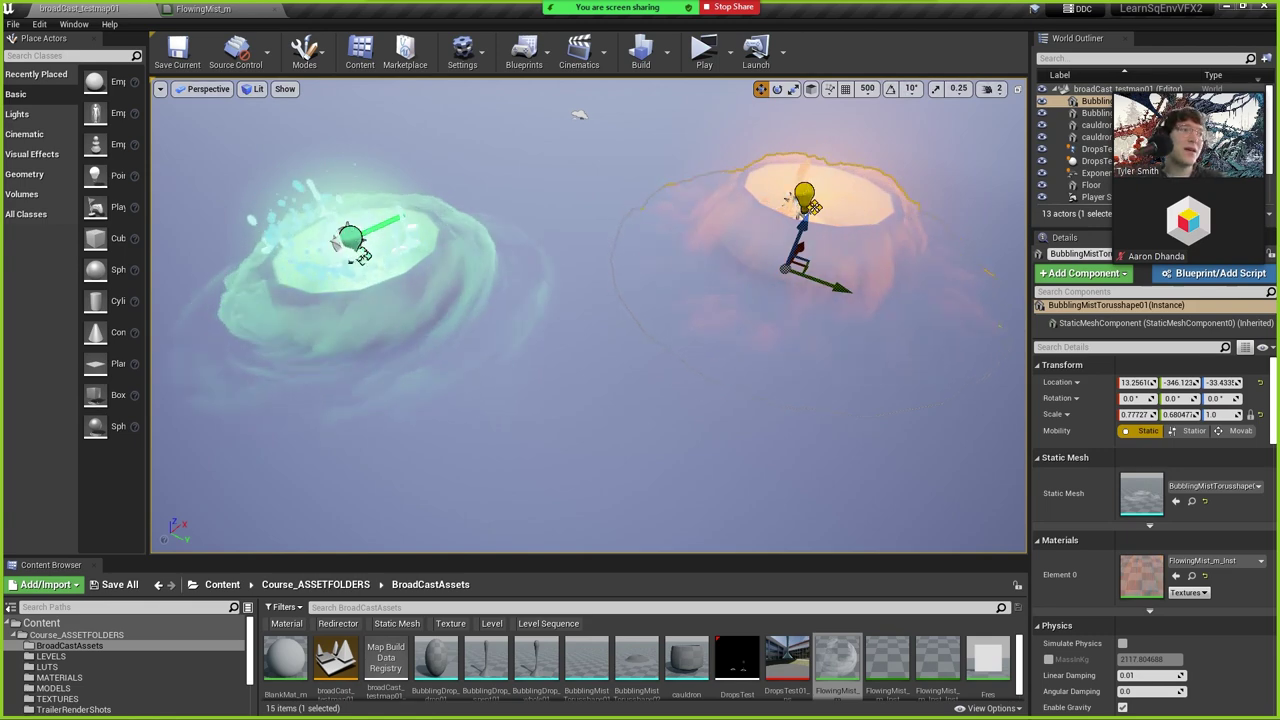
Switch to Maya and select pTorus1's top row of UVs to see the matching inner ring from above.
key(alt+Tab)
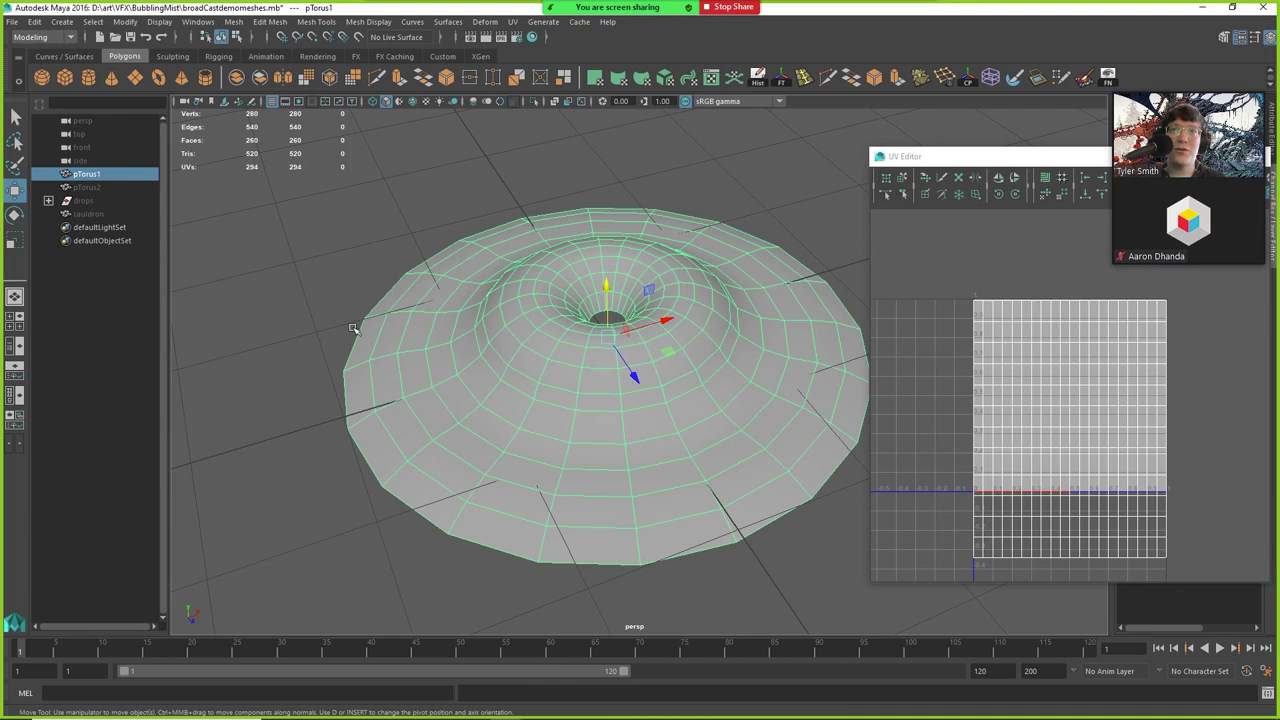
drag(976, 162, 894, 139)
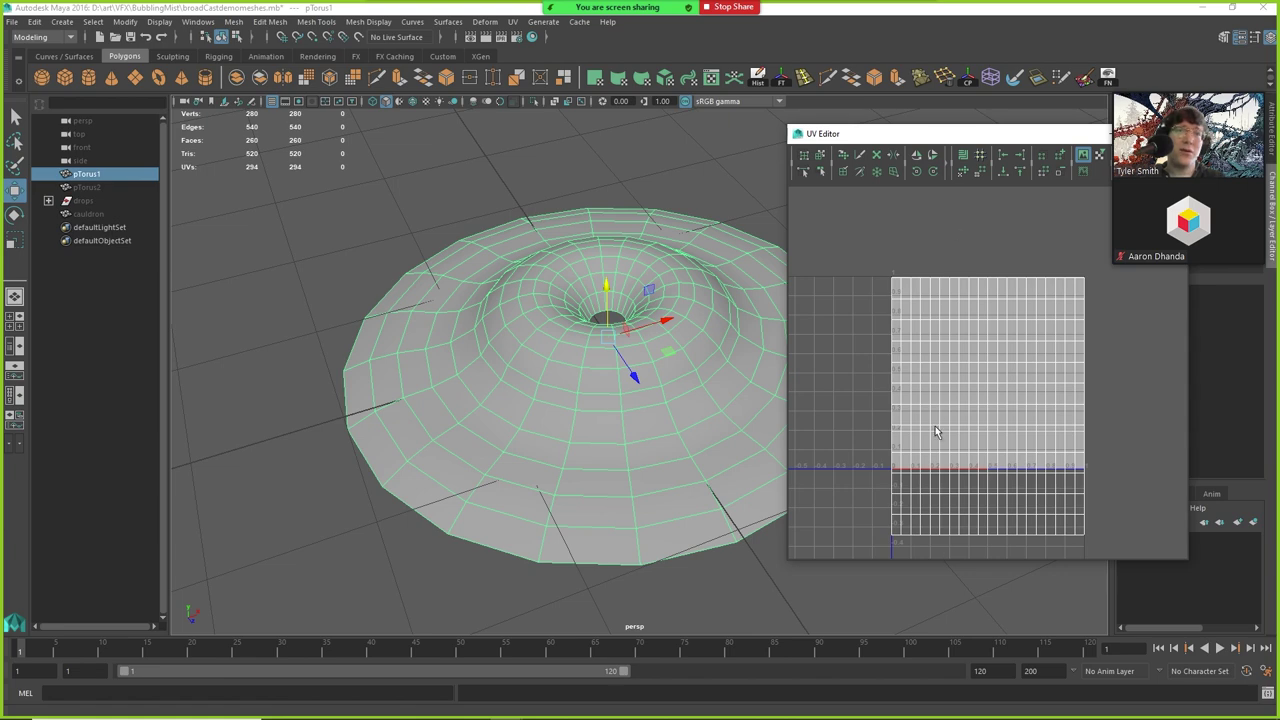
right_drag(908, 334, 872, 269)
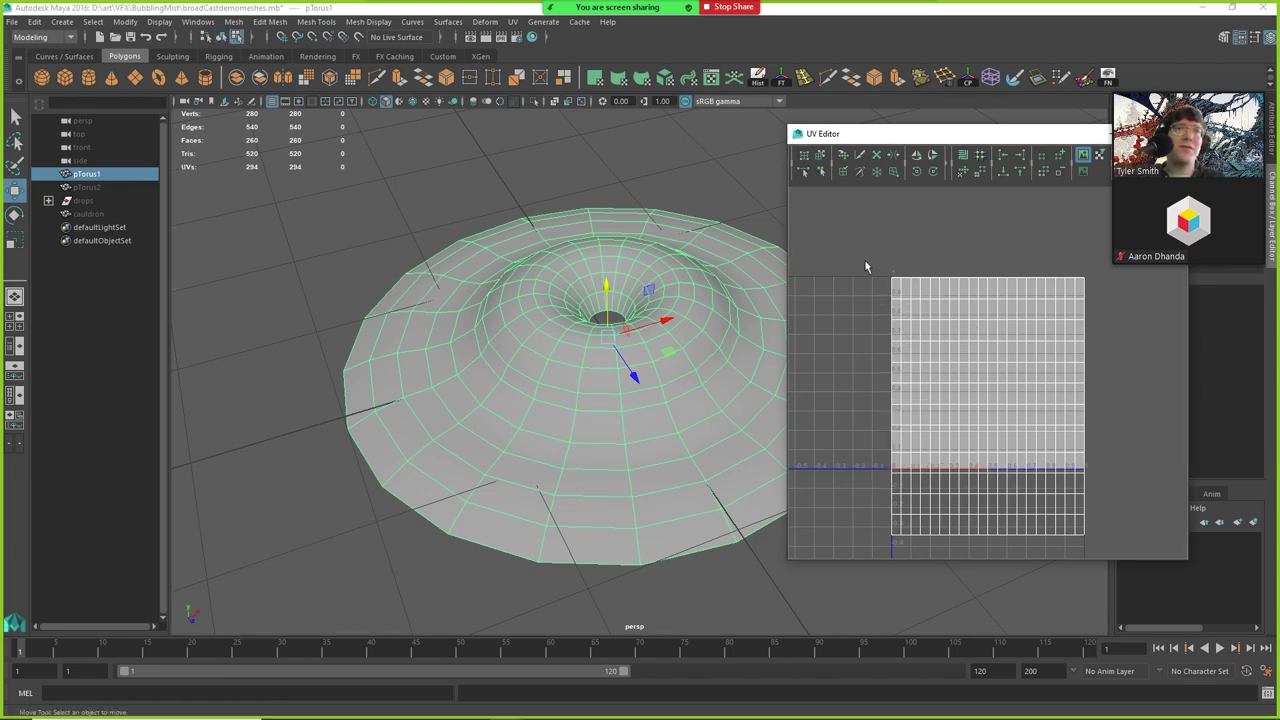
drag(1118, 294, 880, 268)
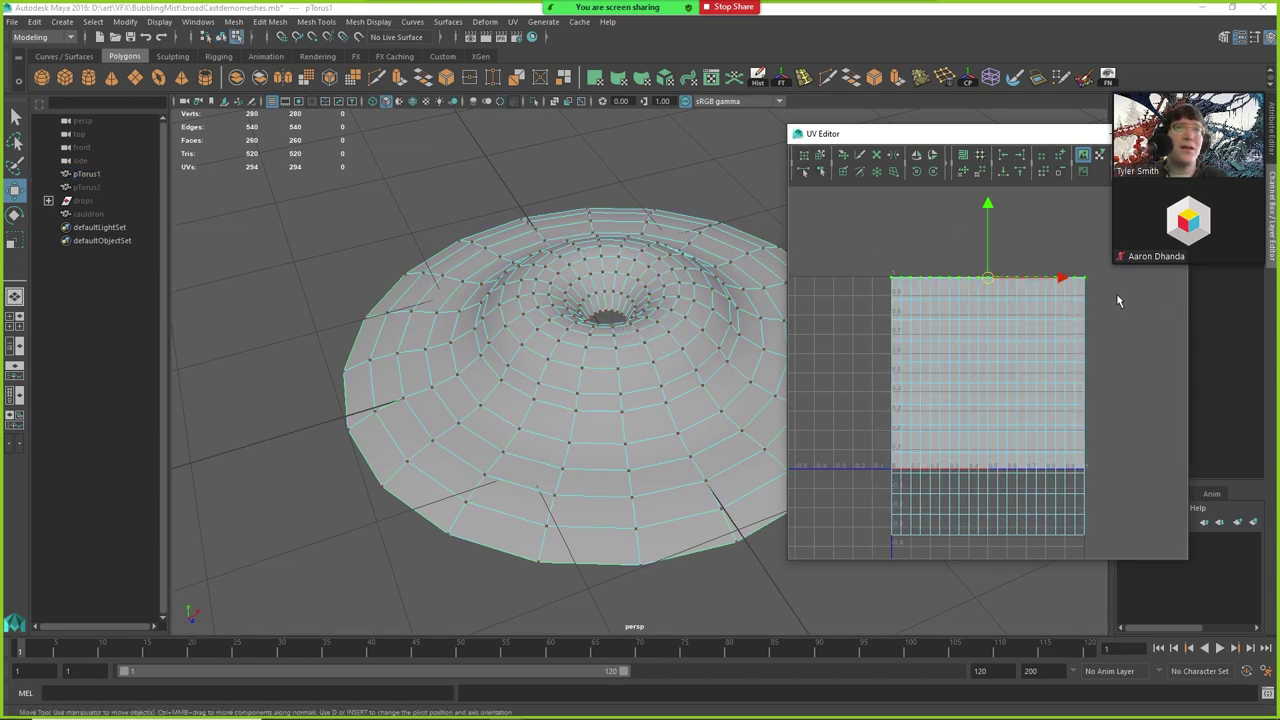
alt+drag(553, 250, 553, 345)
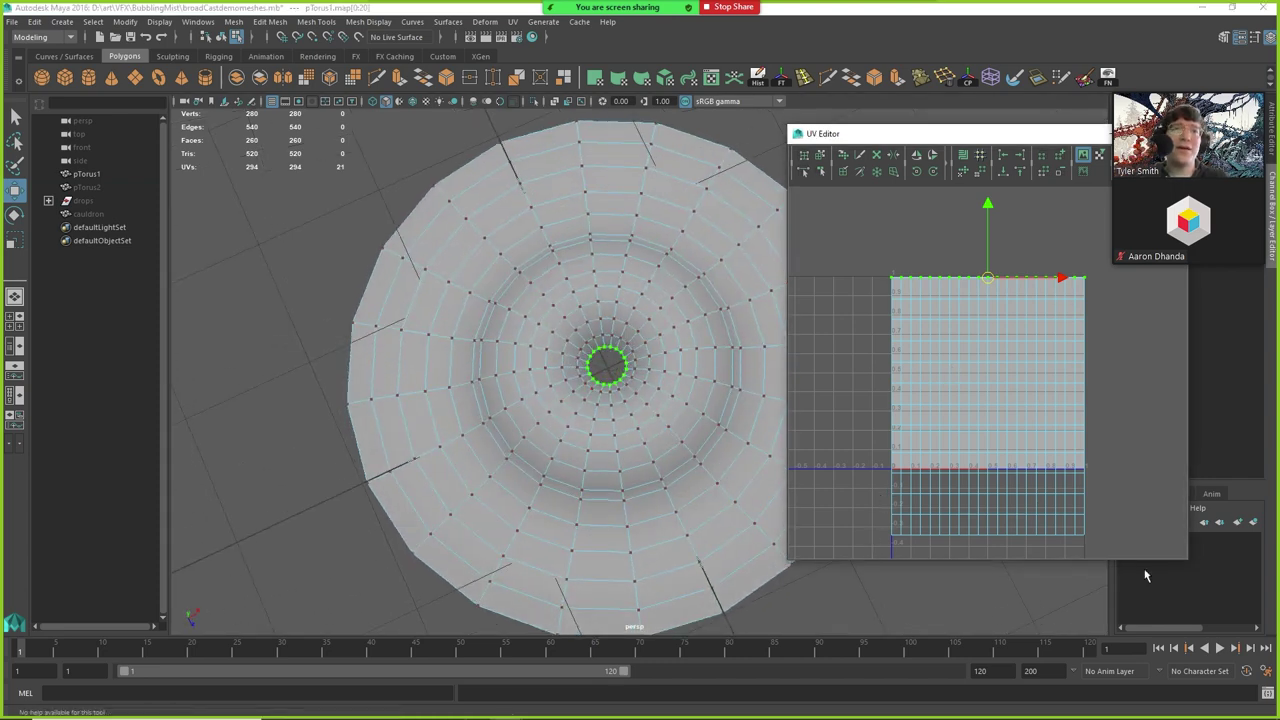
Select the bottom row of UVs to see the matching outer rim of the torus mesh.
drag(1116, 542, 870, 524)
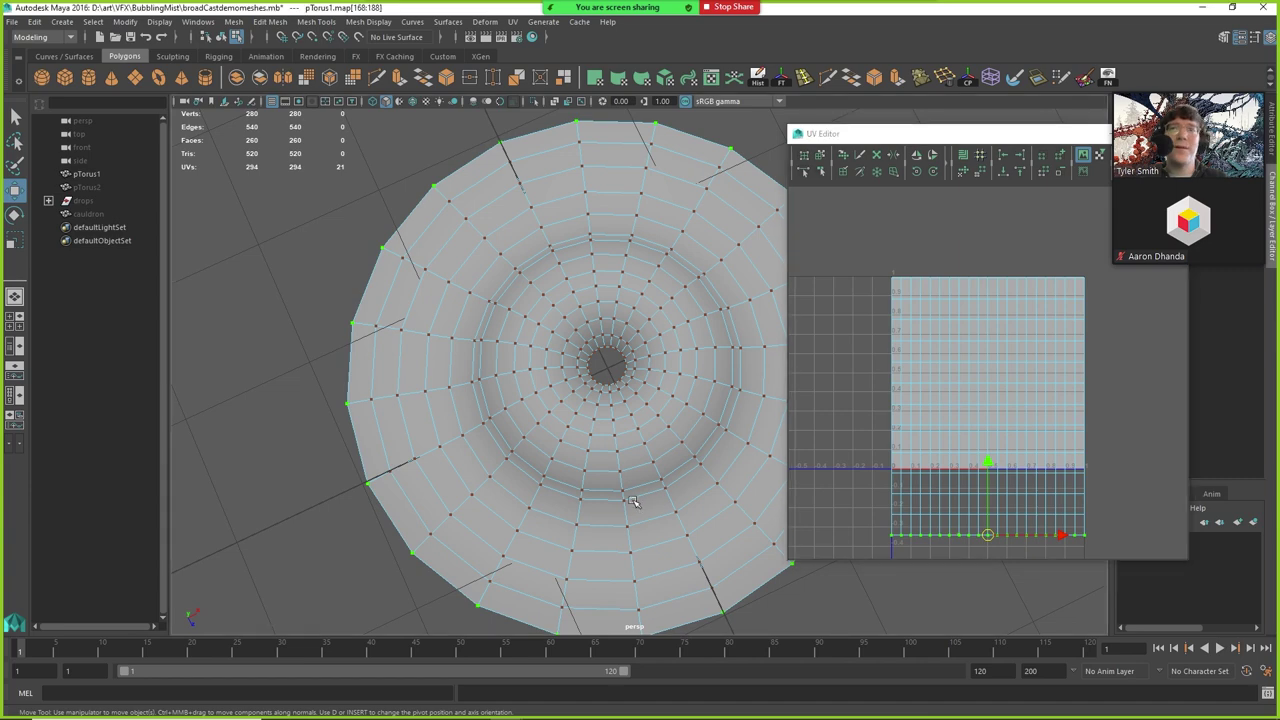
alt+drag(634, 509, 635, 437)
alt+drag(530, 424, 535, 365)
Return pTorus1 to object selection, duplicate it and isolate the copy in the viewport.
right_drag(533, 340, 600, 314)
key(ctrl+d)
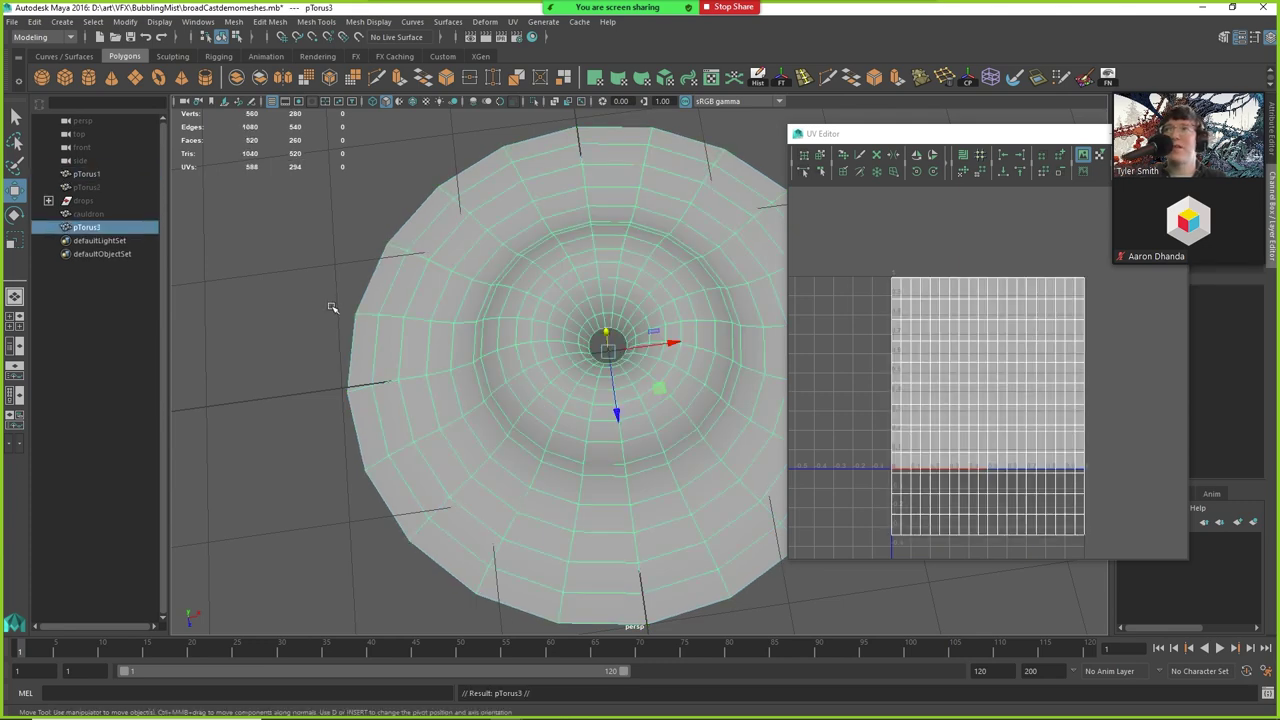
click(534, 101)
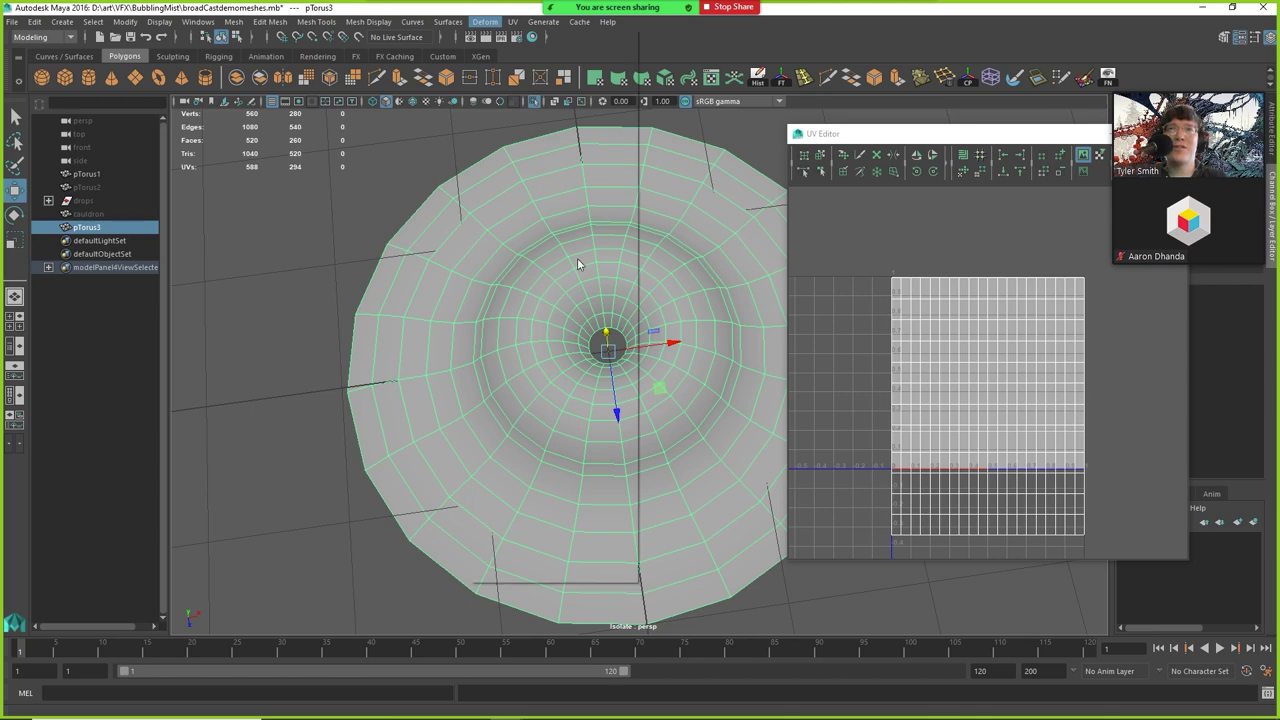
Add a nonlinear Twist deformer to the duplicated torus and move the UV Editor clear of the mesh.
mouse_move(574, 184)
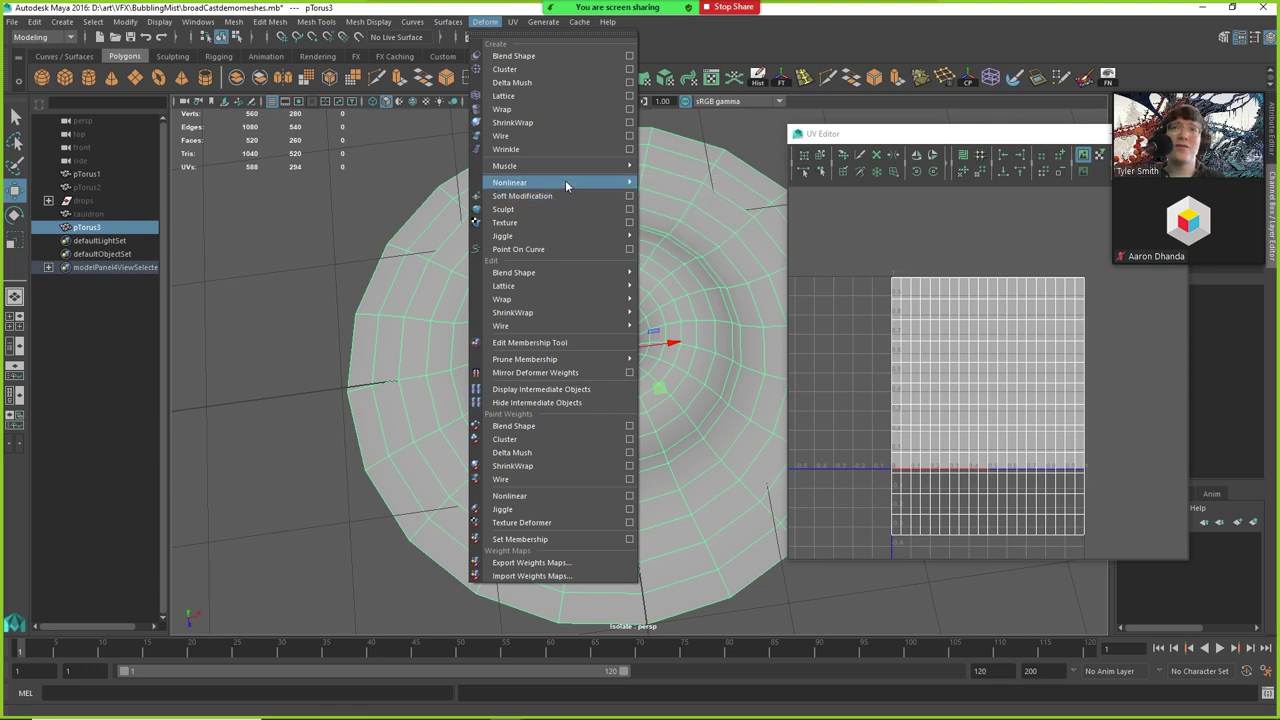
click(672, 258)
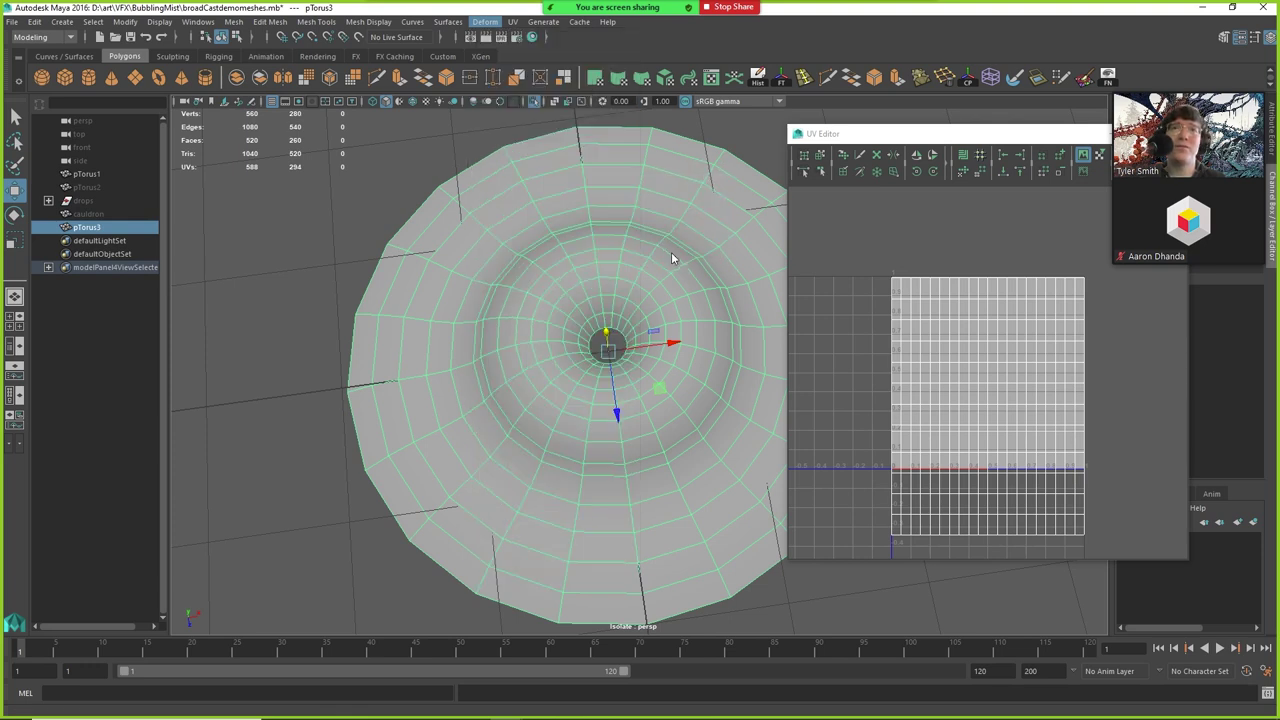
drag(952, 138, 342, 508)
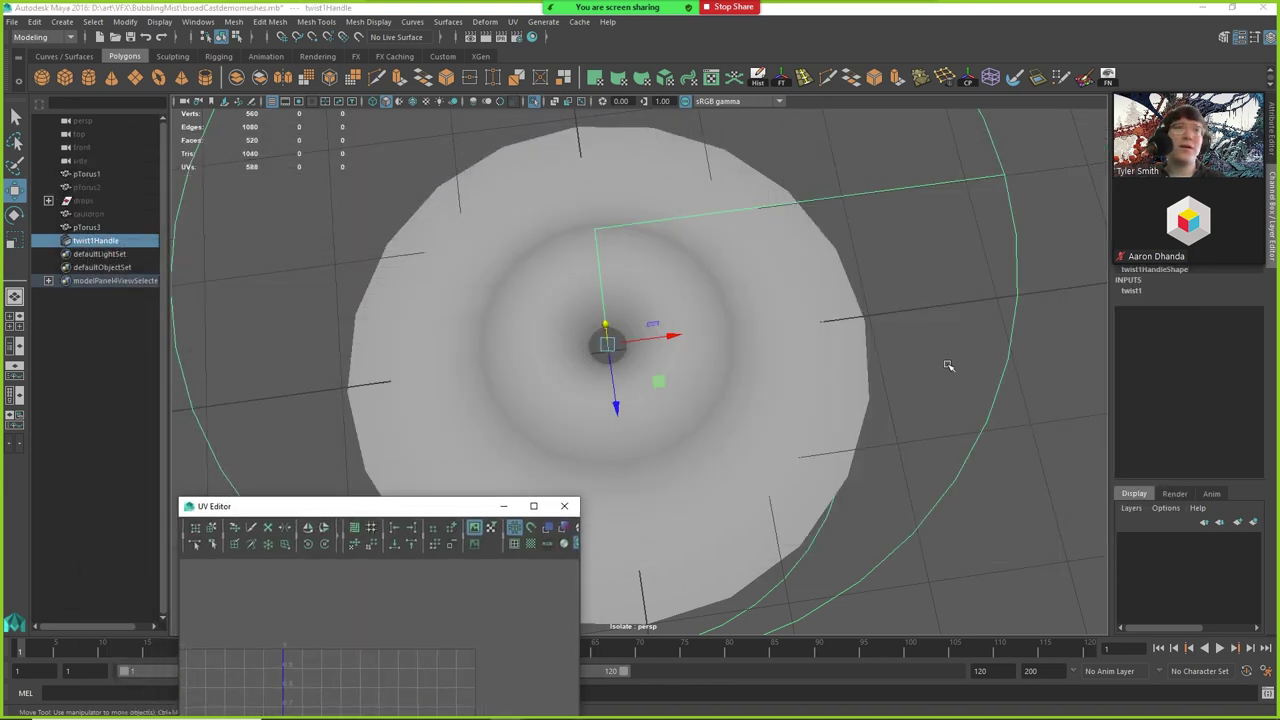
Set the Twist deformer's Start Angle to about 128 and select the duplicated torus to inspect its wireframe.
click(1137, 291)
click(1200, 313)
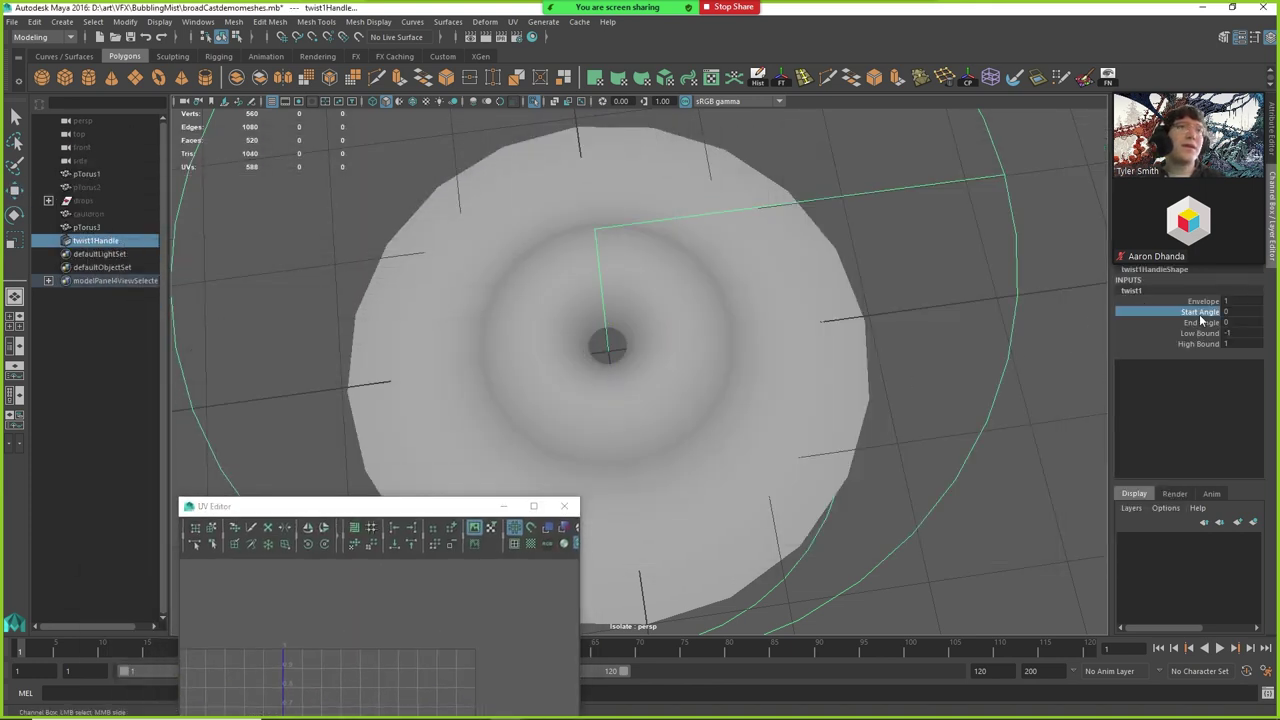
mouse_move(936, 345)
middle_down()
mouse_move(1005, 336)
mouse_move(925, 334)
middle_up()
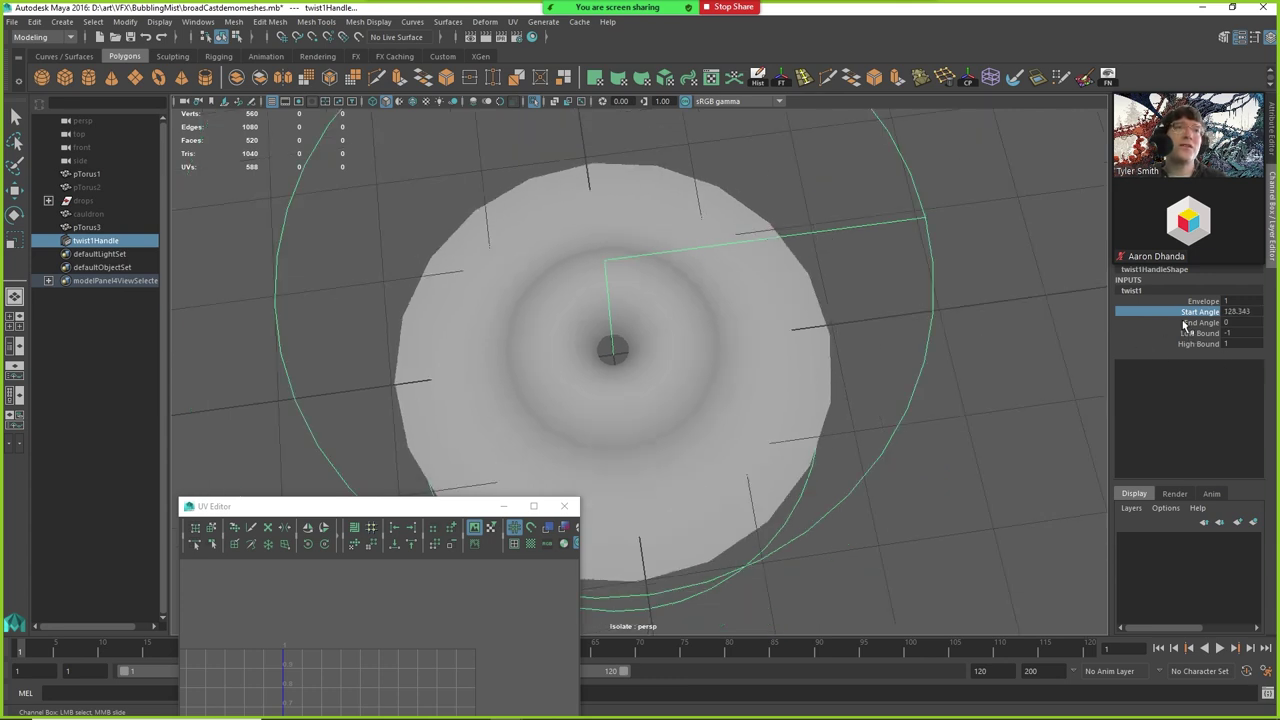
click(746, 375)
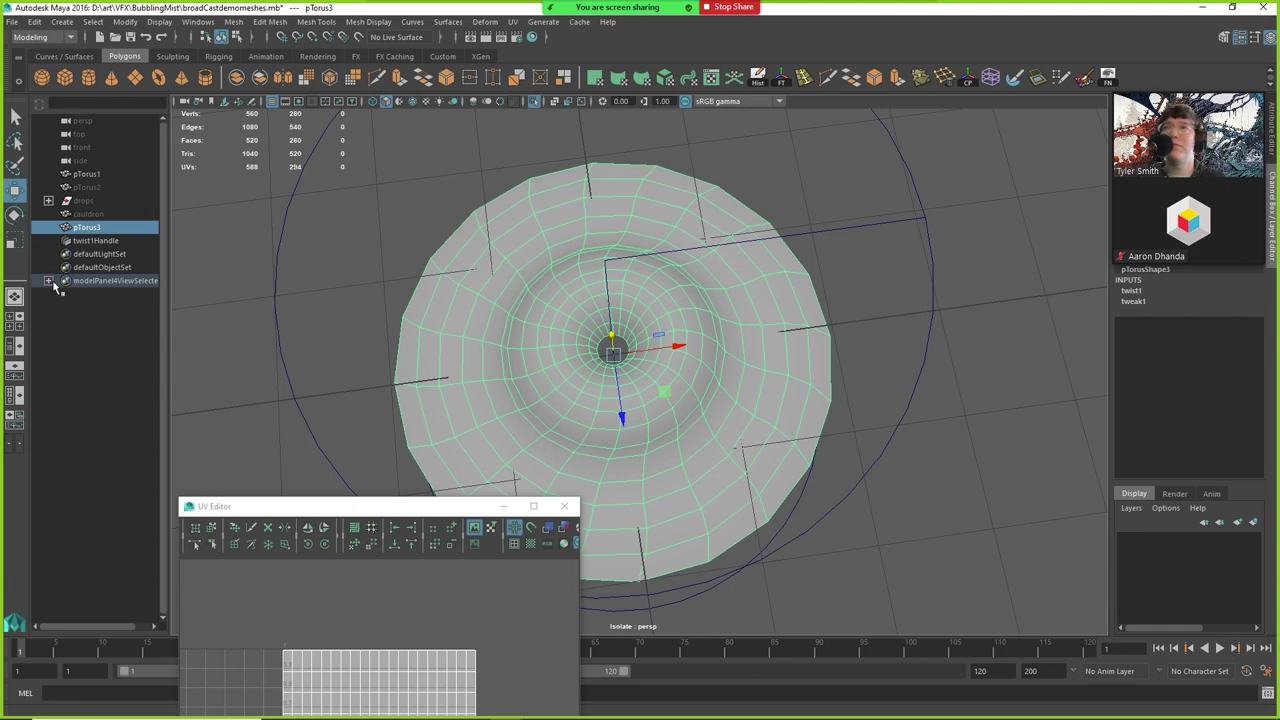
Select the twist handle and show the viewport in wireframe from an angled view.
click(92, 242)
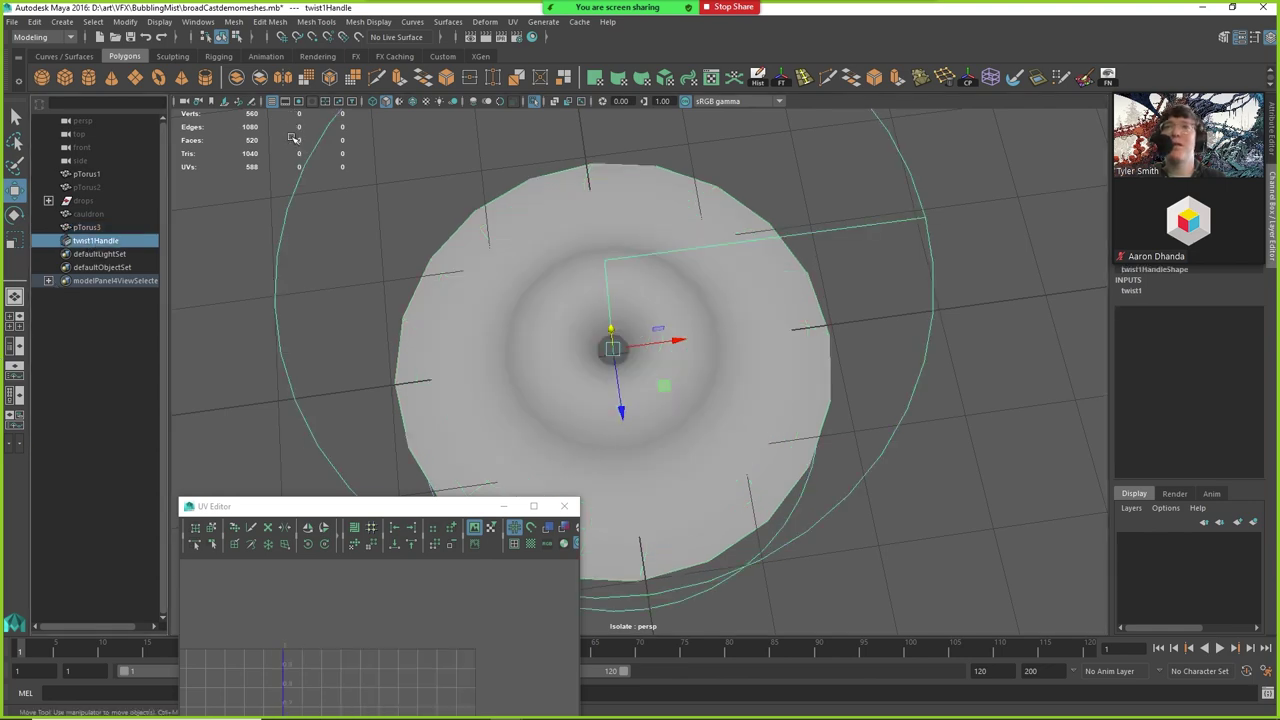
click(373, 101)
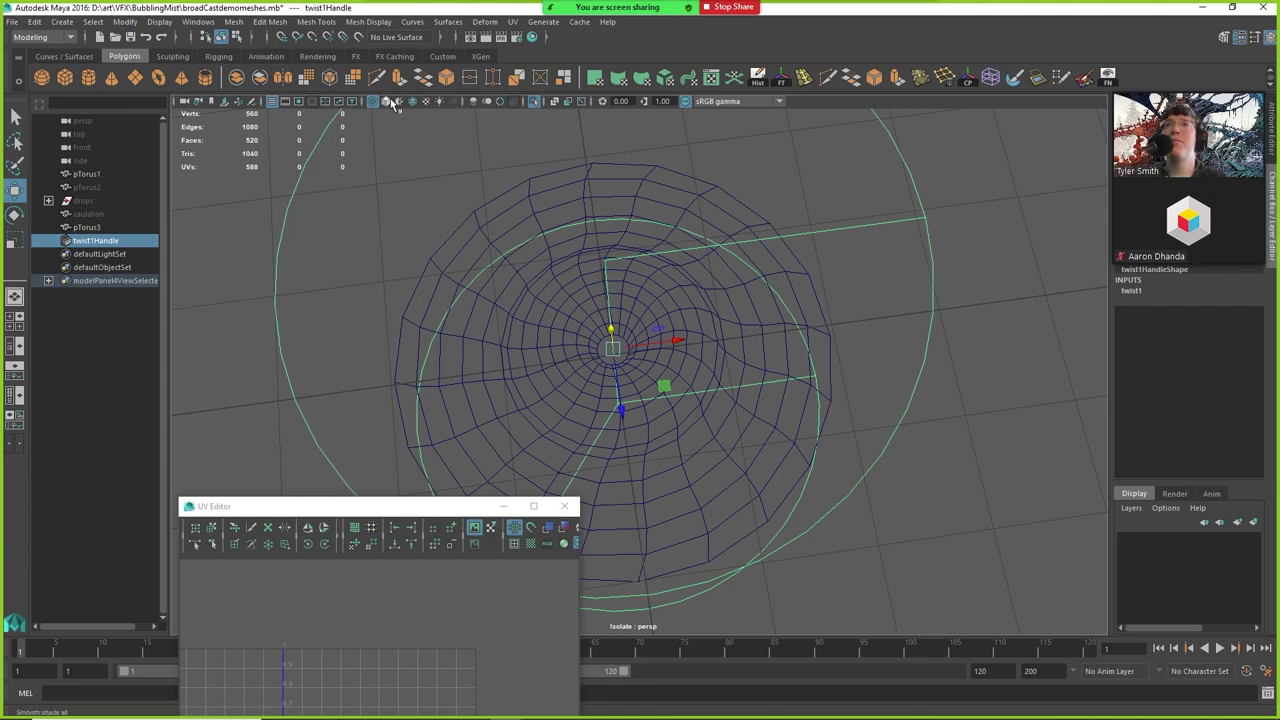
alt+drag(366, 317, 537, 376)
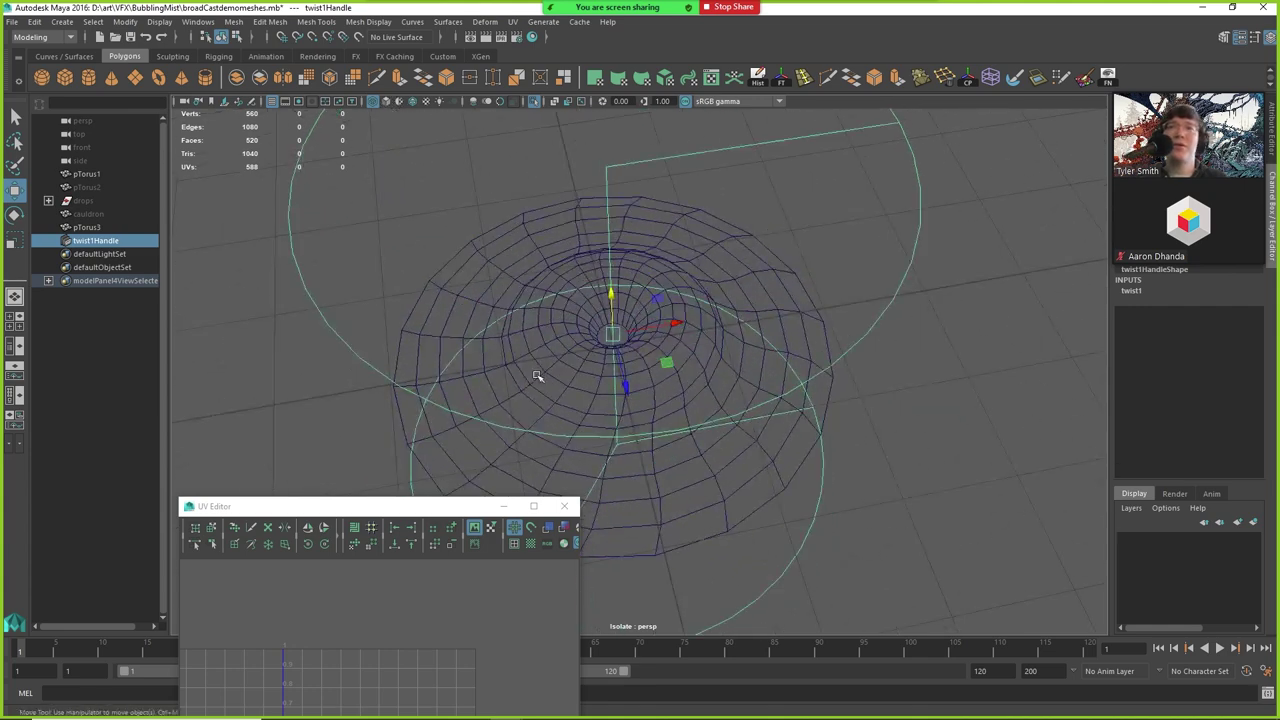
Set the Twist deformer's Start Angle to about 177.6 and its End Angle to about -256.7.
click(1133, 290)
click(1200, 311)
middle_drag(980, 354, 777, 349)
click(1200, 322)
alt+drag(777, 349, 751, 370)
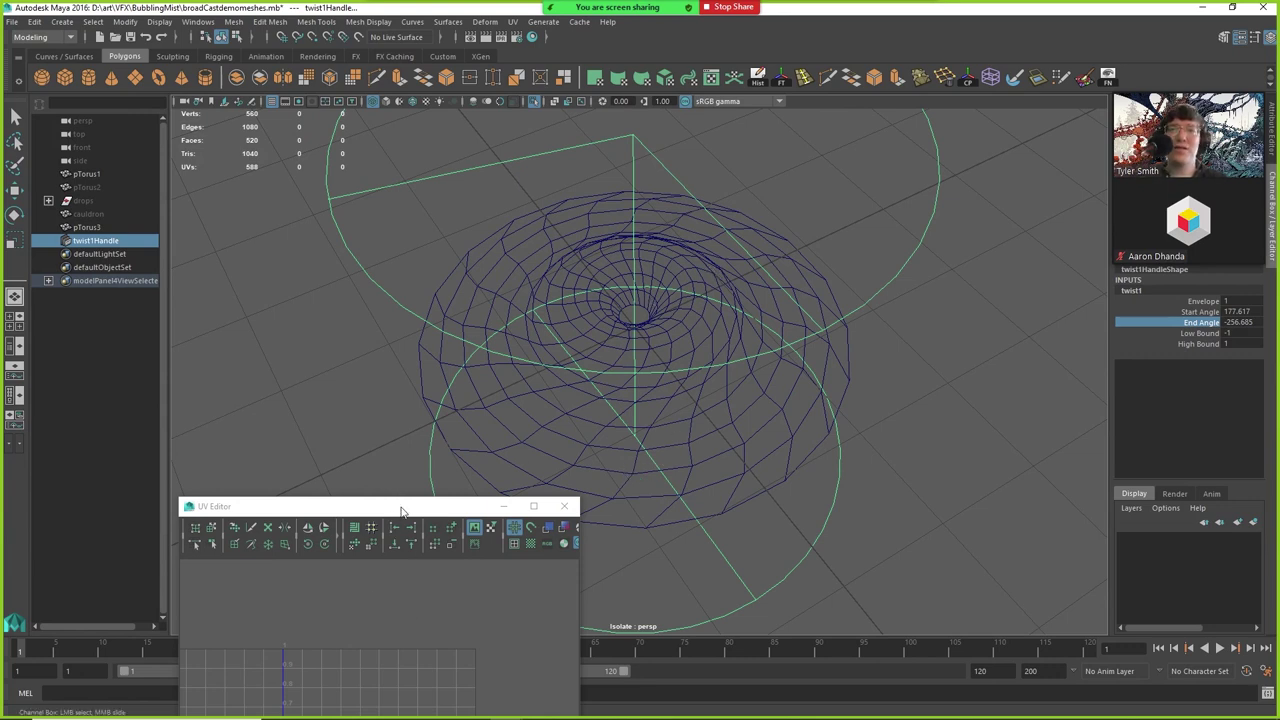
Select the twisted torus and bring its UV layout beside the mesh for comparison.
drag(395, 514, 364, 215)
click(631, 466)
key(w)
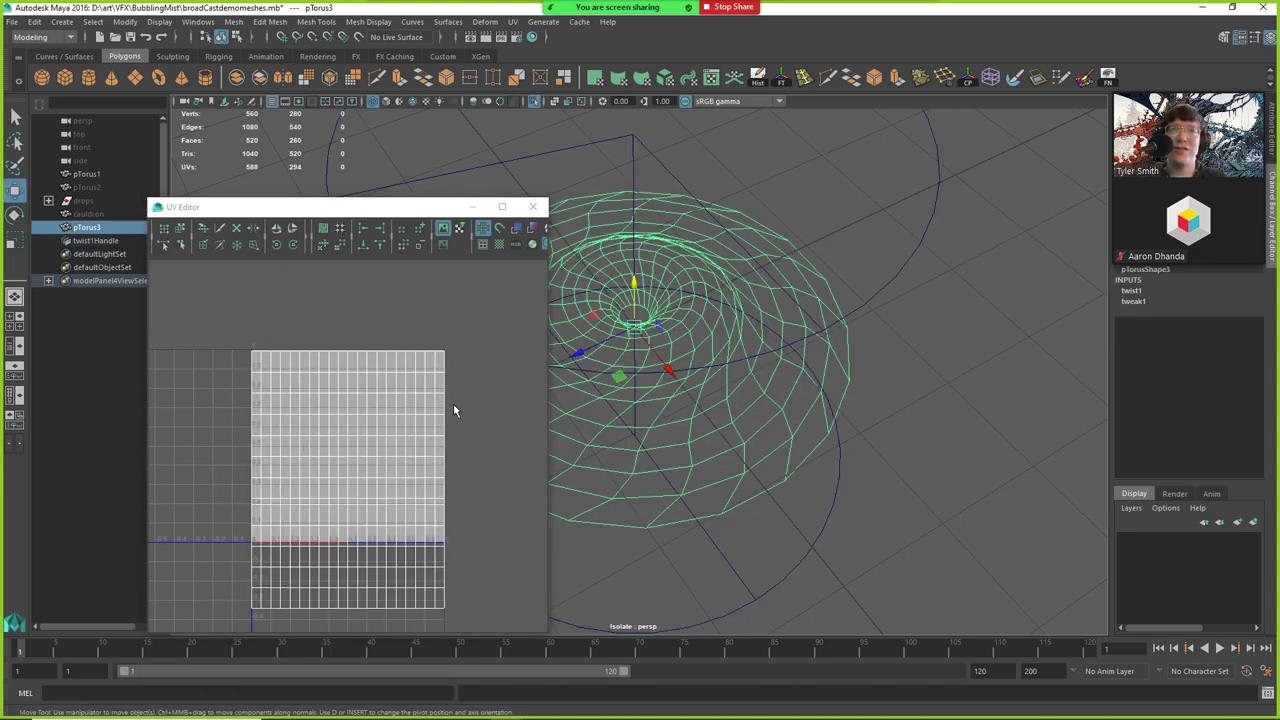
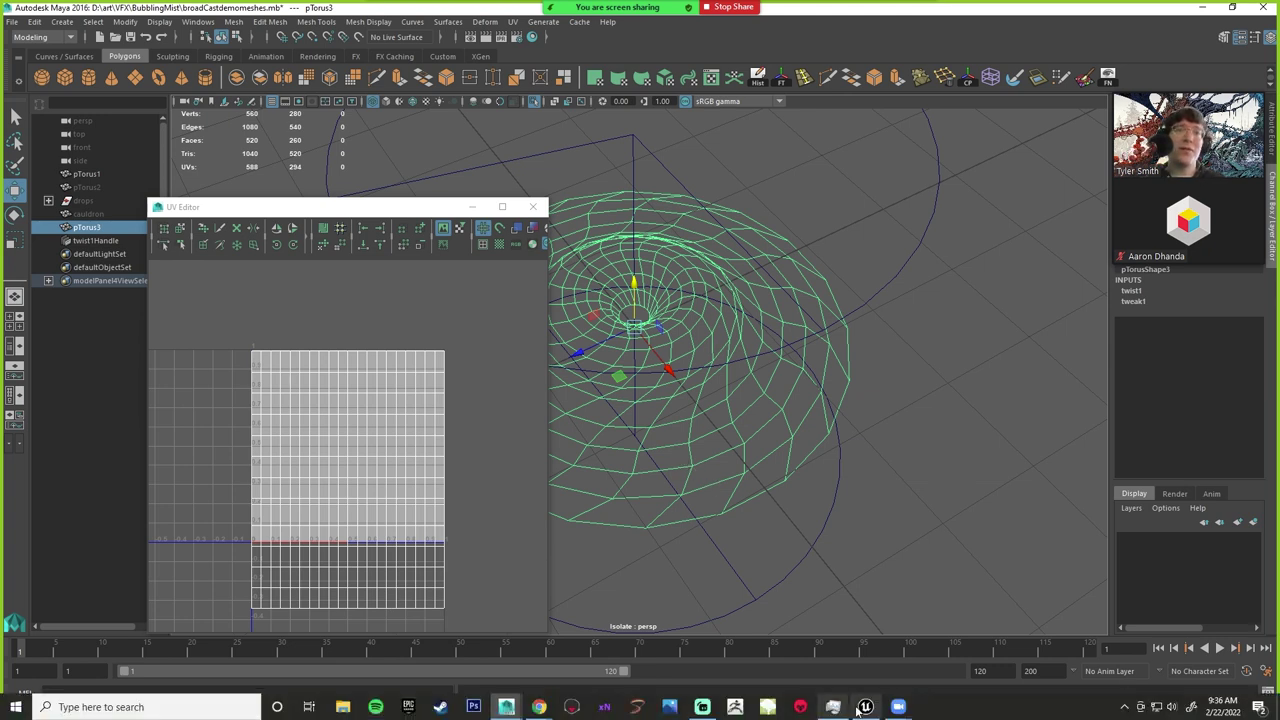
Switch back to Unreal and select the green cauldron's mist mesh, BubblingMistTorusshape02.
click(895, 708)
click(455, 330)
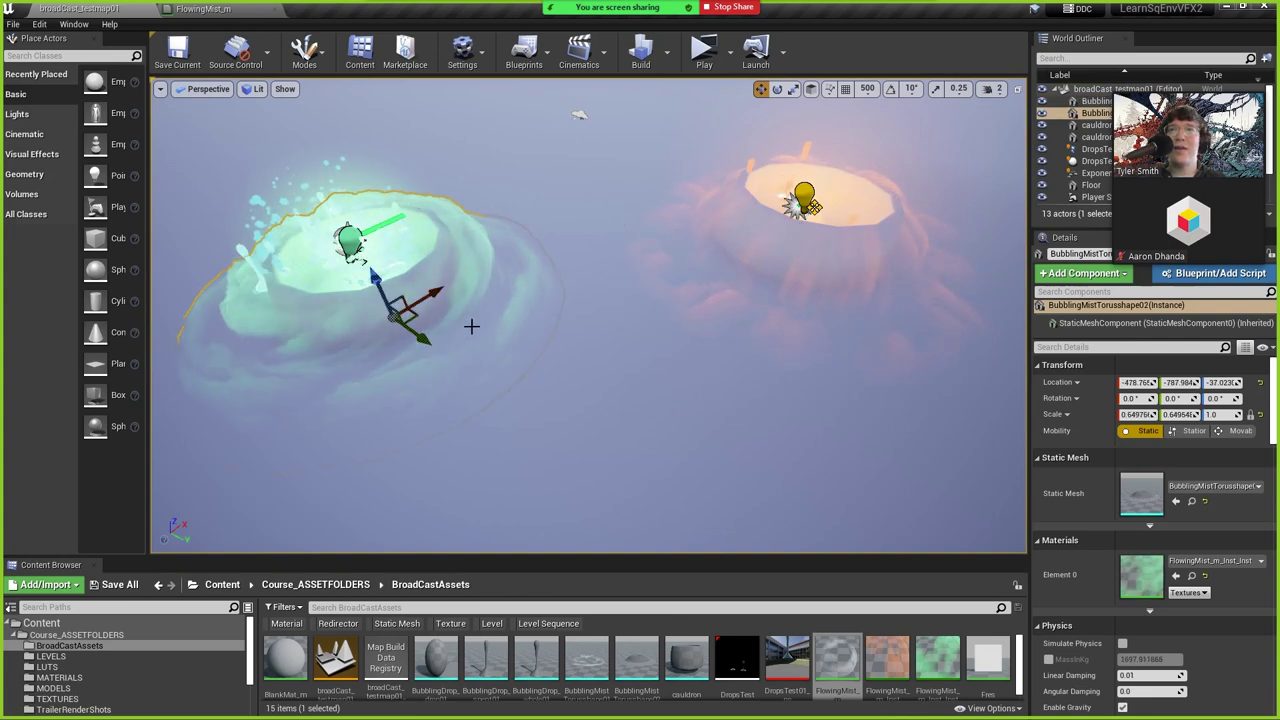
drag(368, 252, 384, 296)
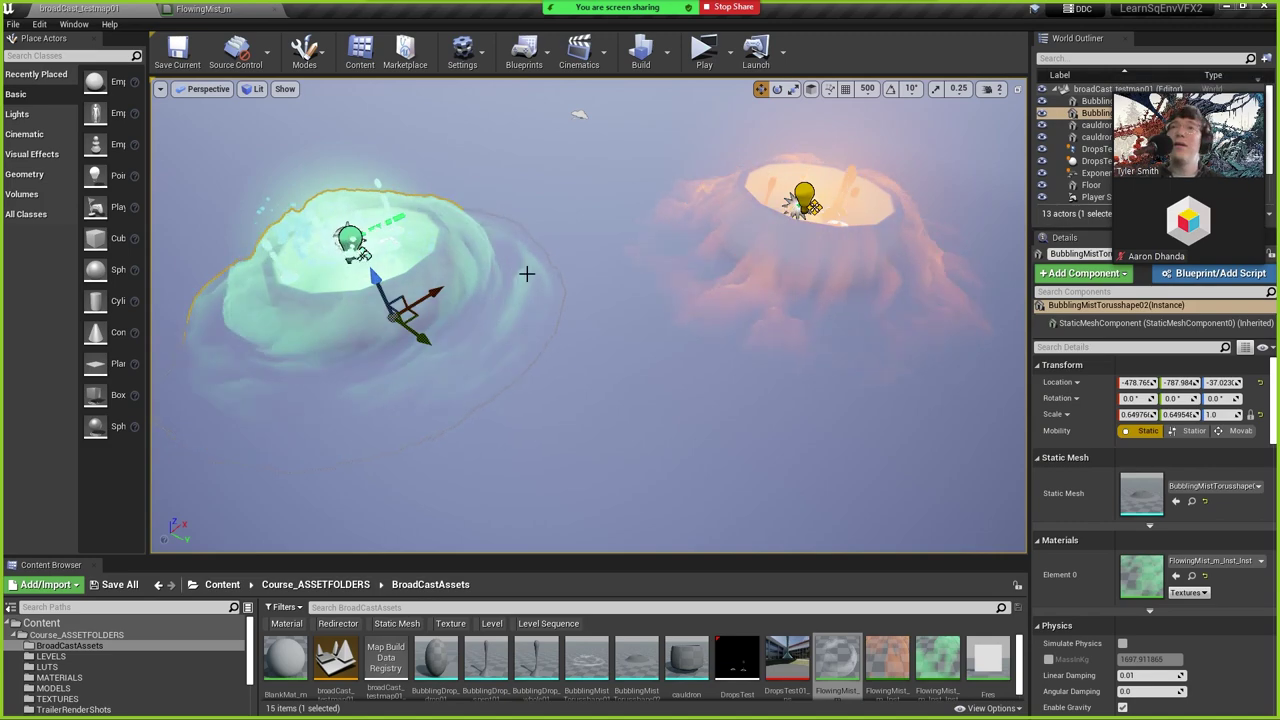
Examine the green cauldron's swirling mist up close and compare it with the orange cauldron's mist.
key(f)
scroll(589, 316, up, 6)
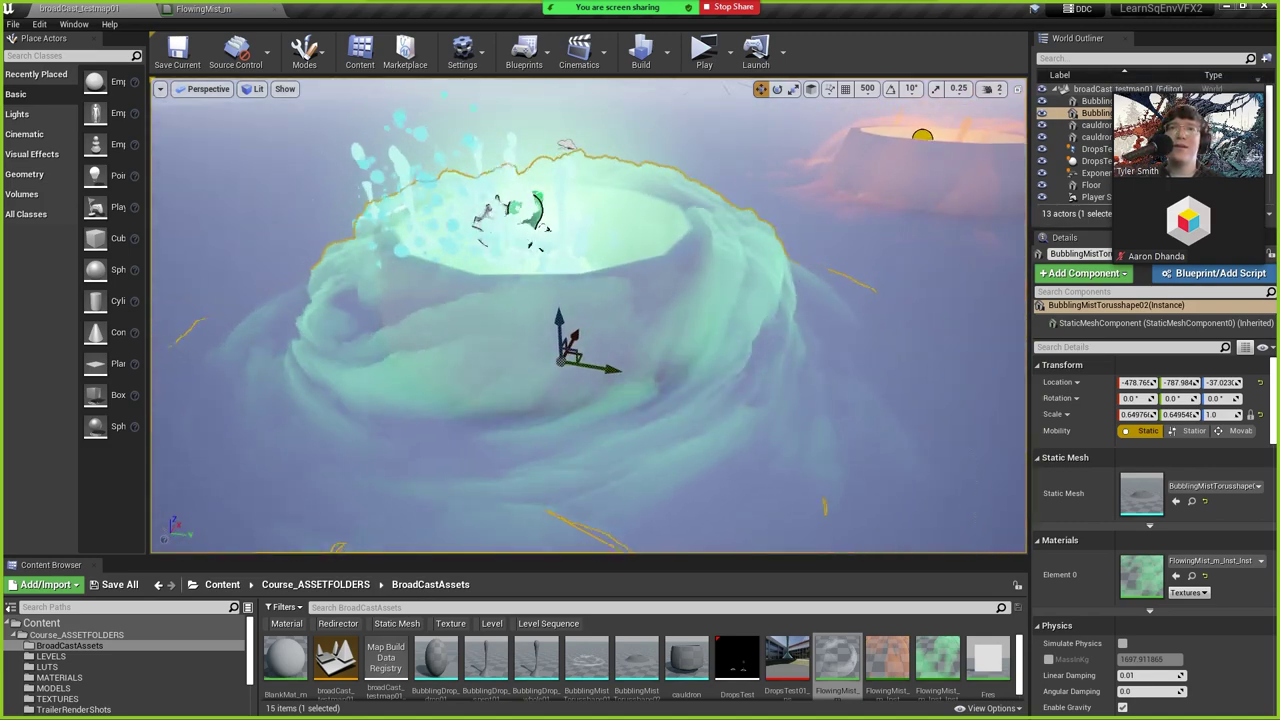
alt+drag(589, 316, 569, 326)
key(f)
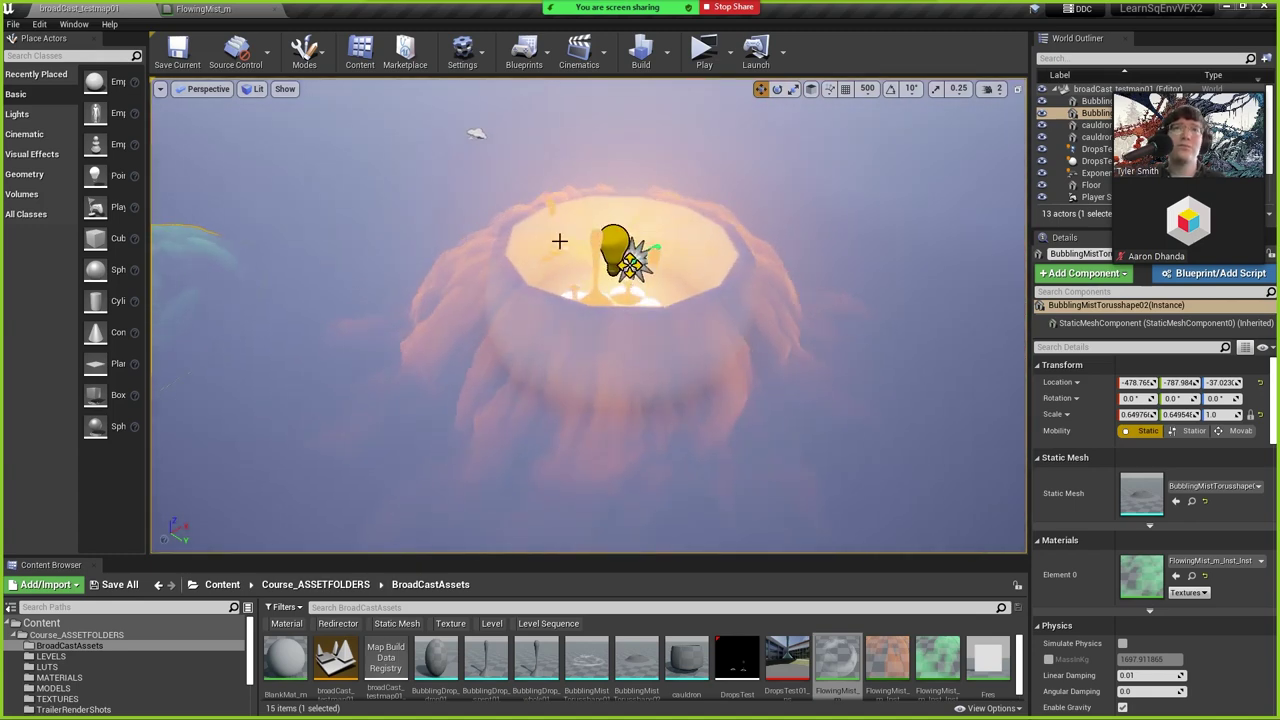
Select the orange cauldron's DropsTest particle actor, open its particle system for editing, and show the first emitter's Mesh Data.
click(1095, 101)
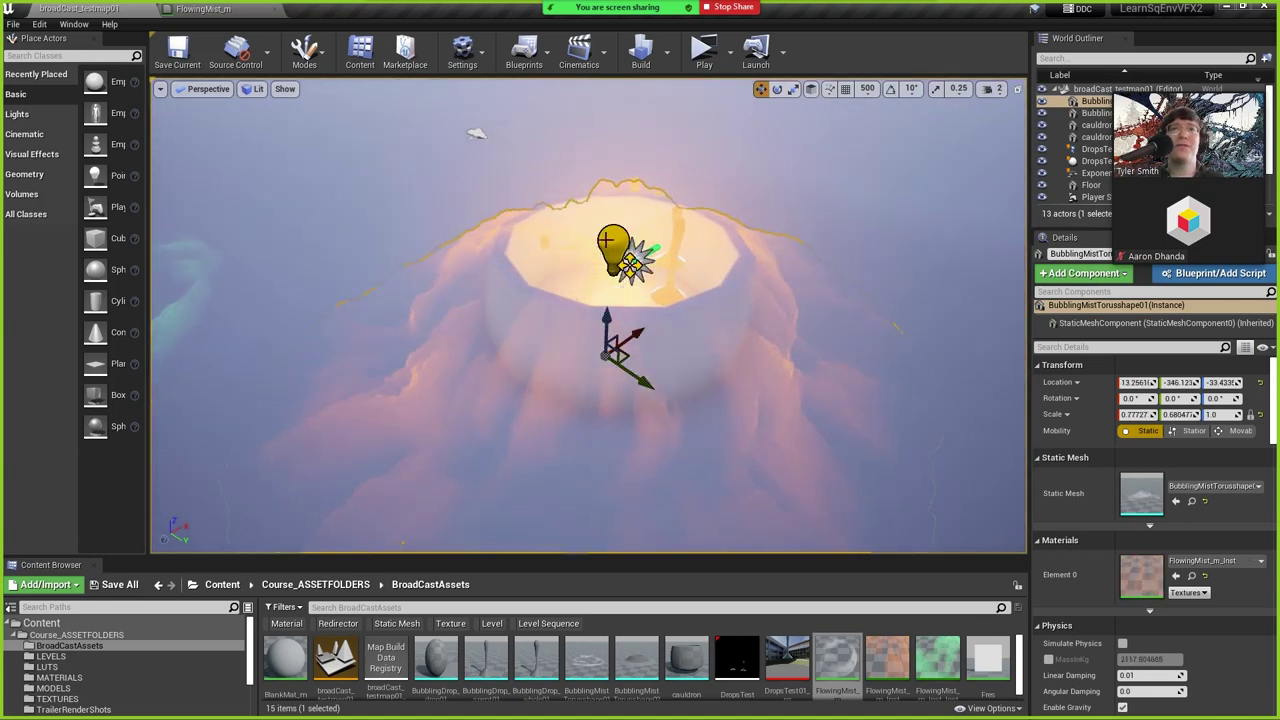
key(f)
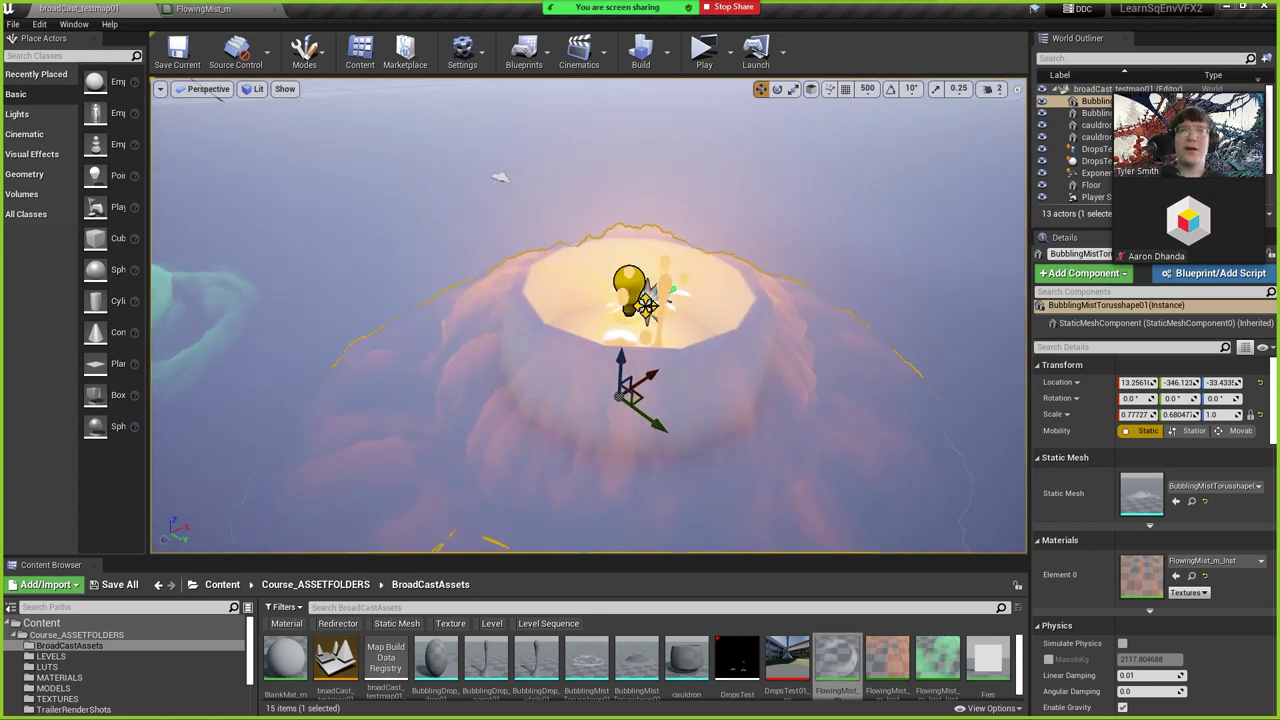
click(1095, 149)
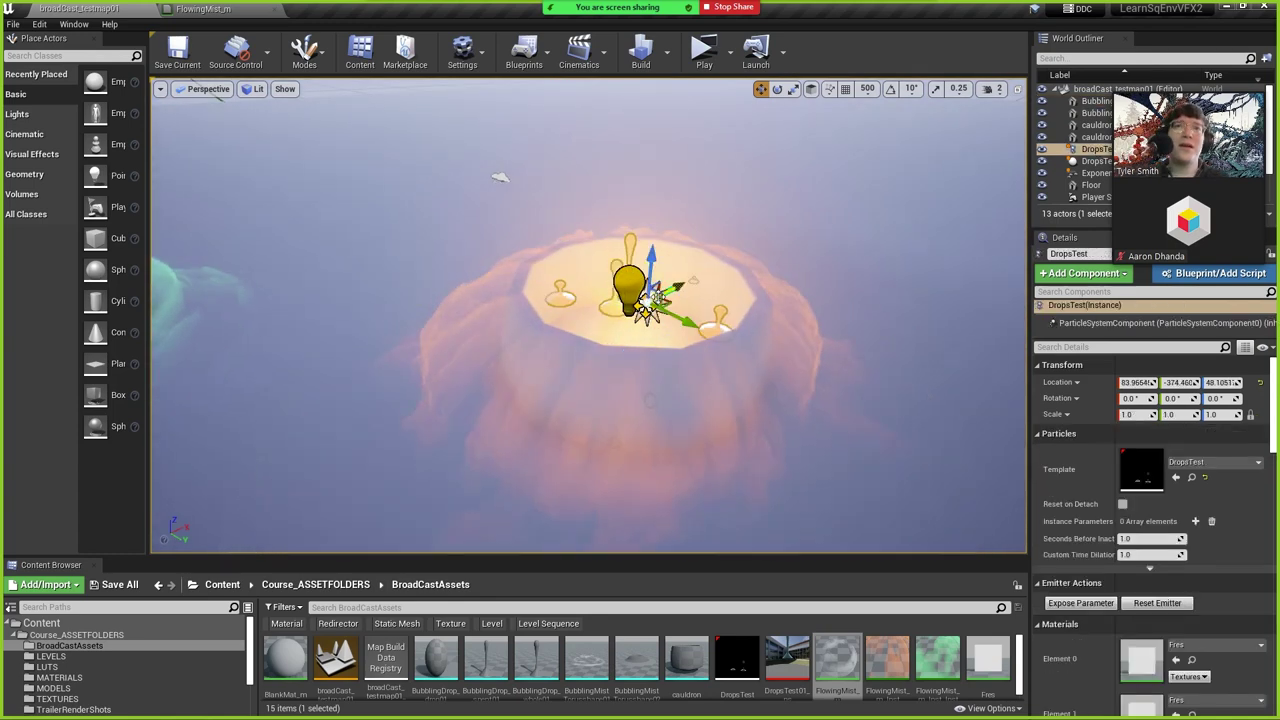
click(1191, 477)
double_click(737, 665)
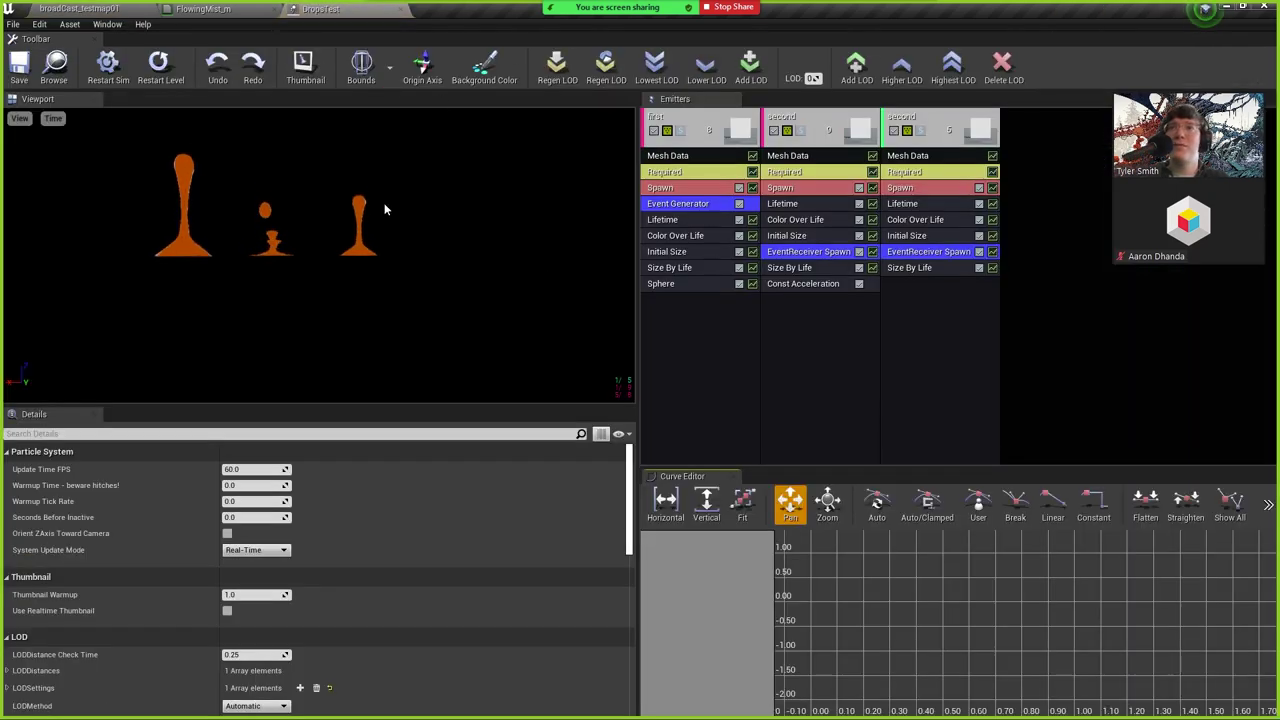
drag(387, 201, 389, 213)
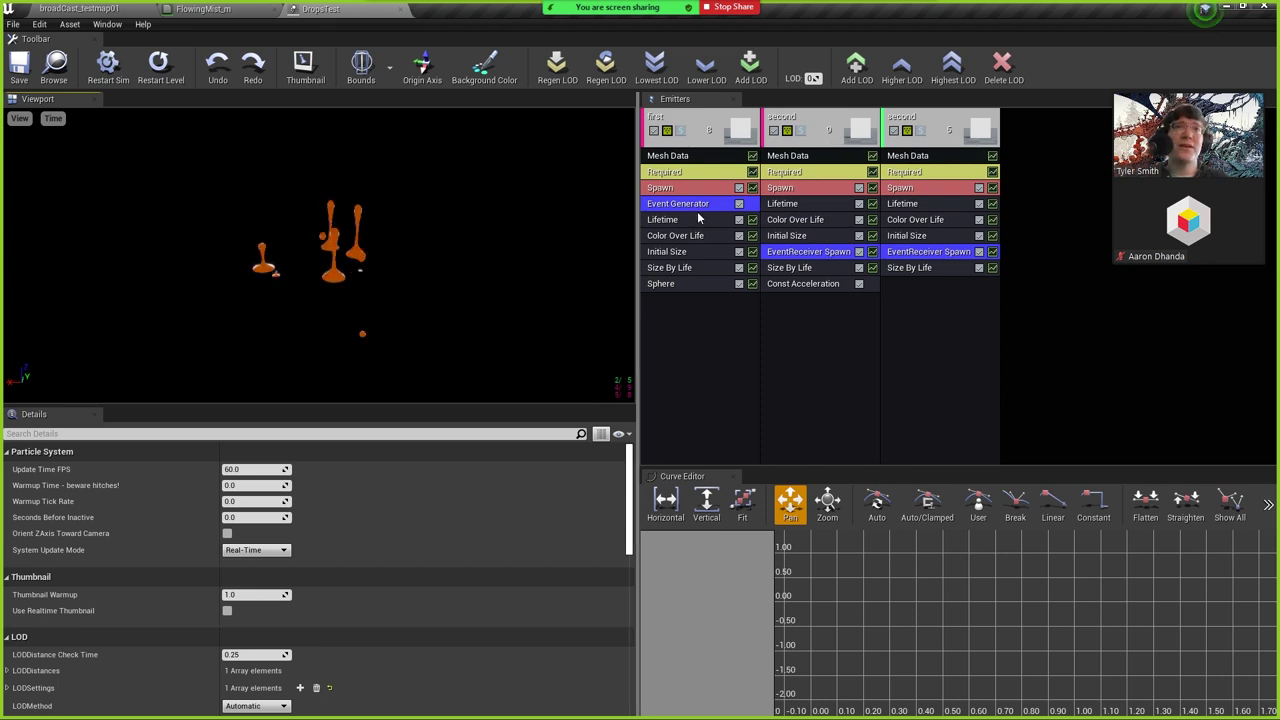
click(664, 160)
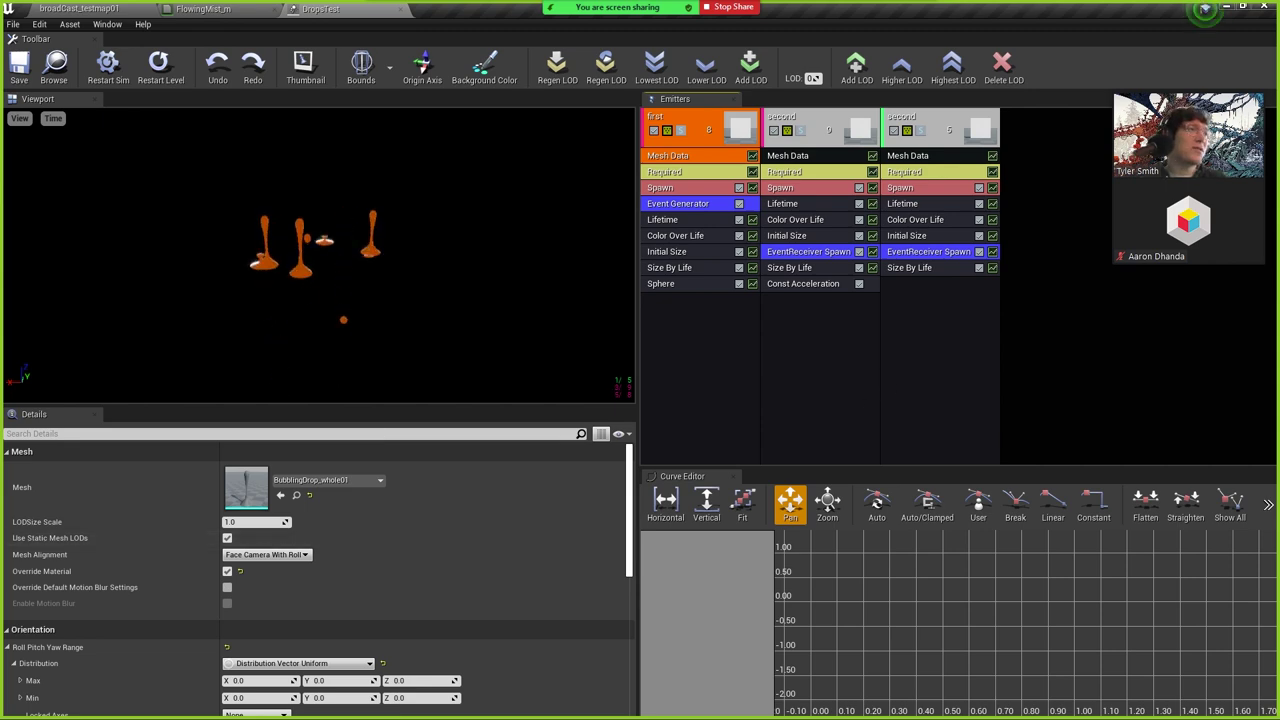
Switch to Maya, minimize the UV Editor, and delete pTorus3 together with its twist1Handle.
key(alt+Tab)
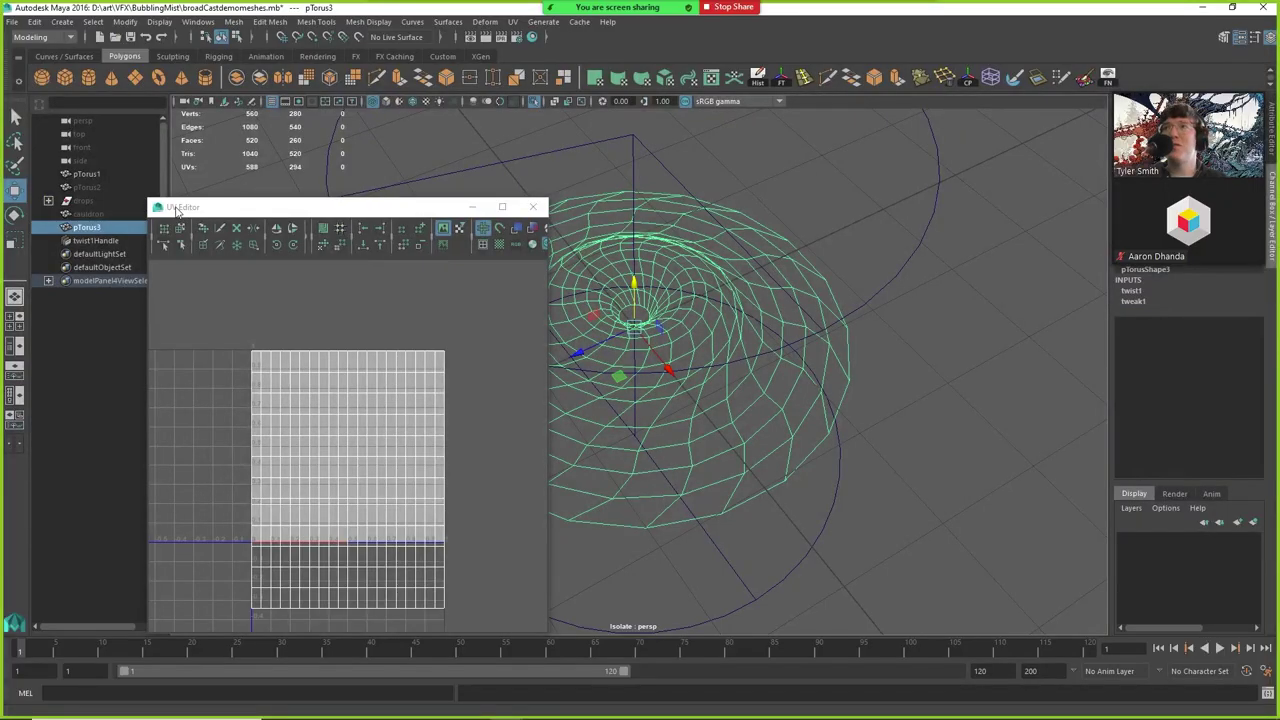
click(471, 207)
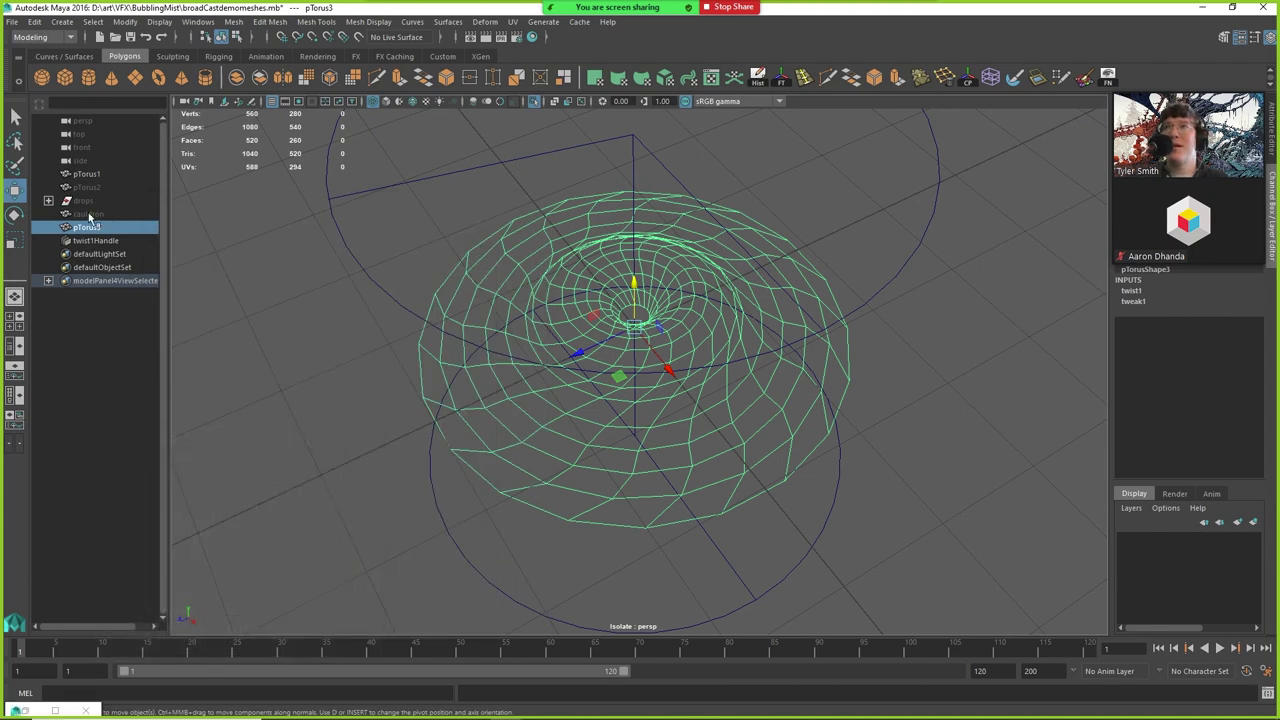
ctrl+click(97, 241)
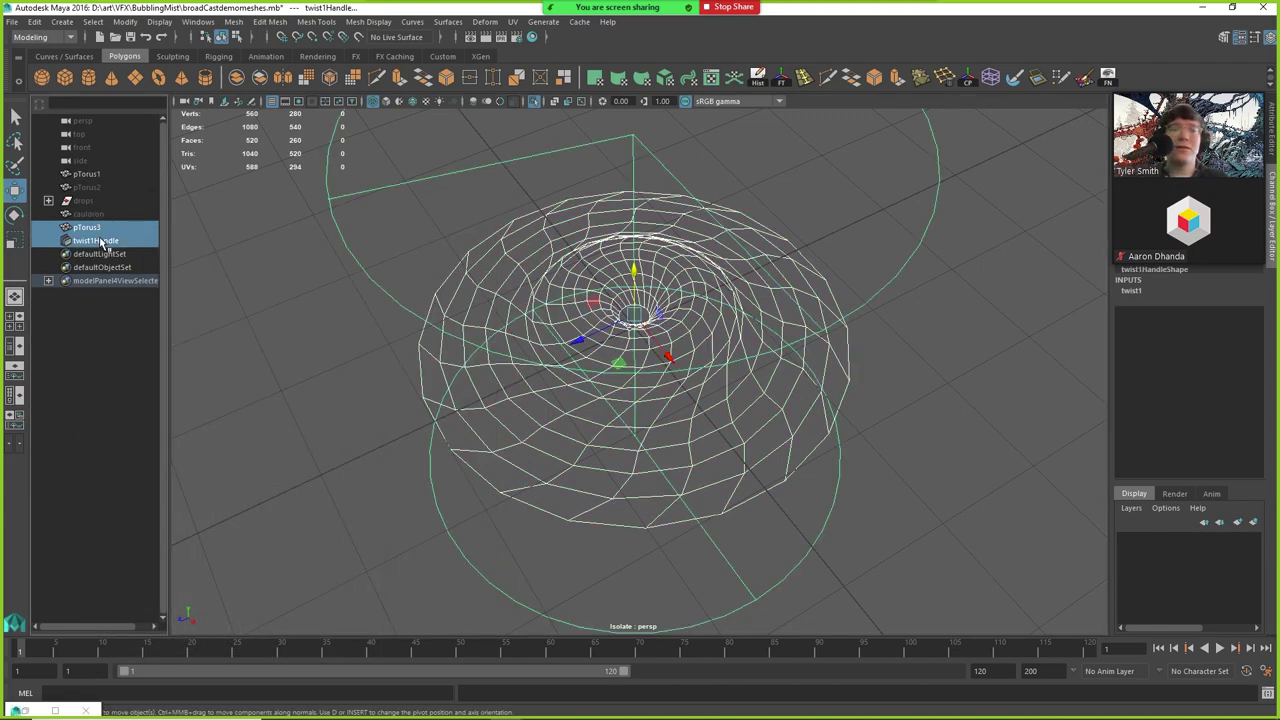
key(Delete)
Turn off object isolation and hide pTorus1 so that only the drops group remains in view.
click(88, 203)
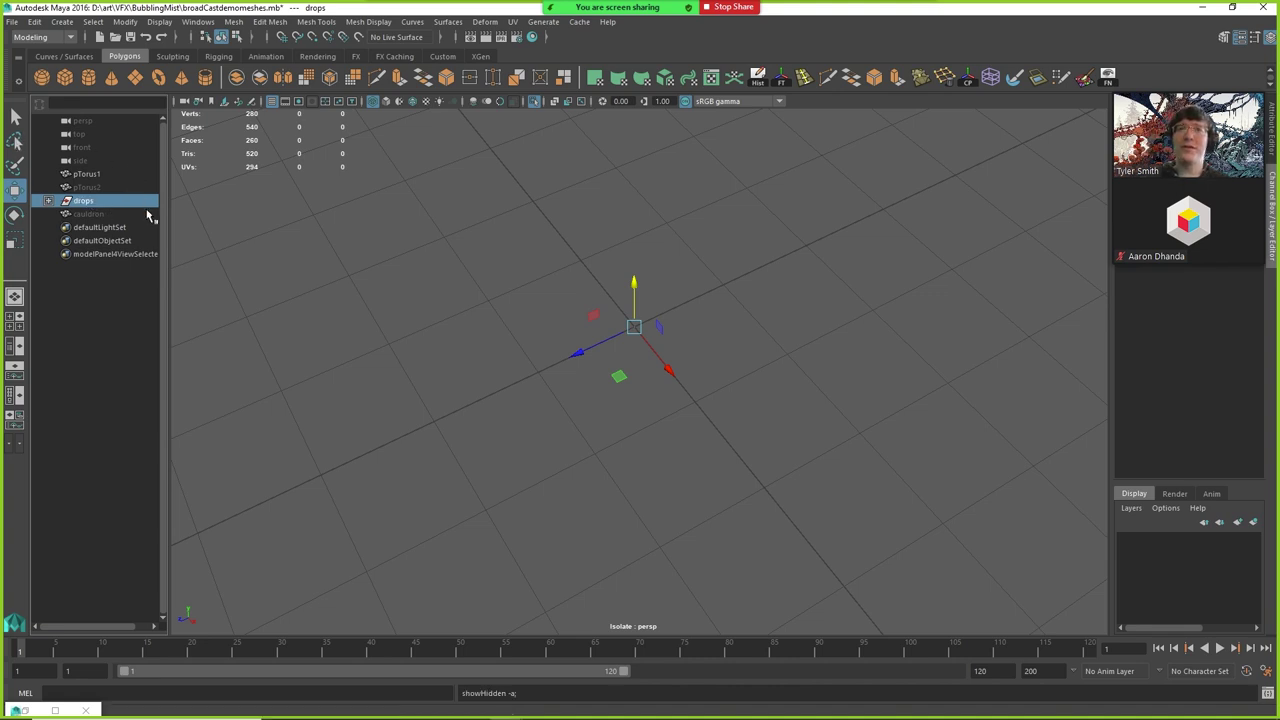
alt+drag(754, 374, 750, 353)
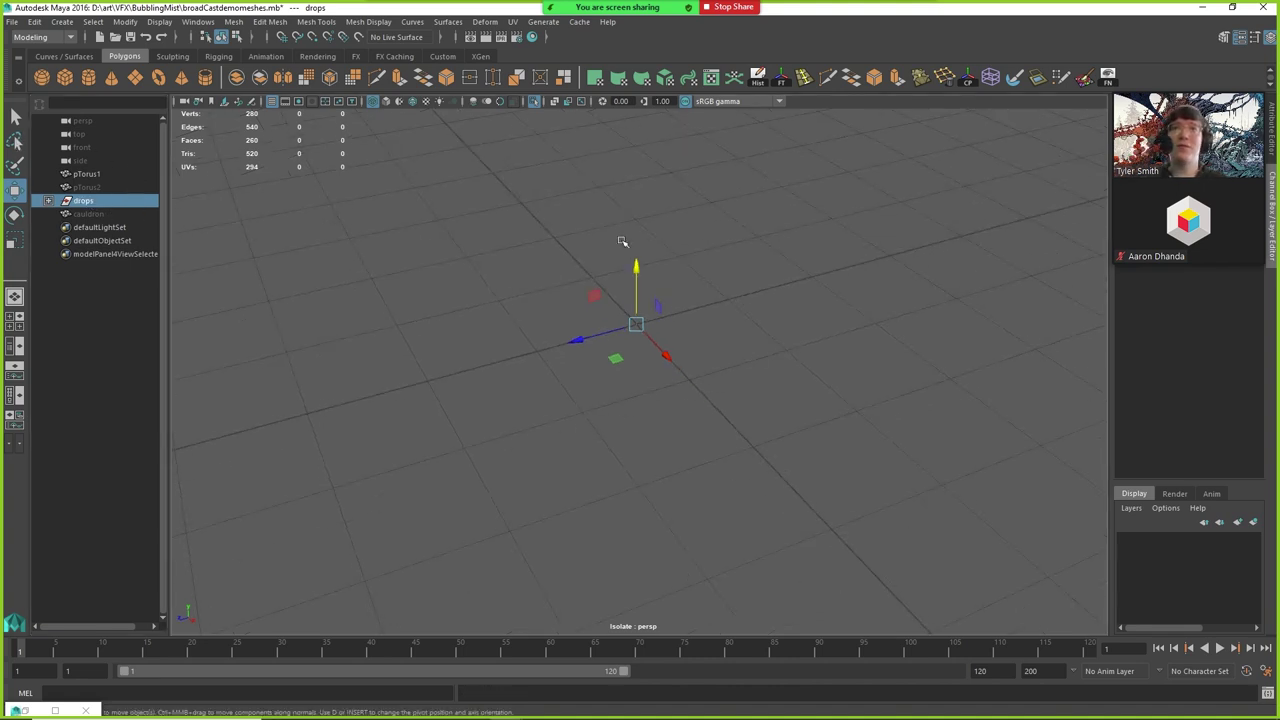
click(534, 101)
alt+drag(845, 301, 742, 357)
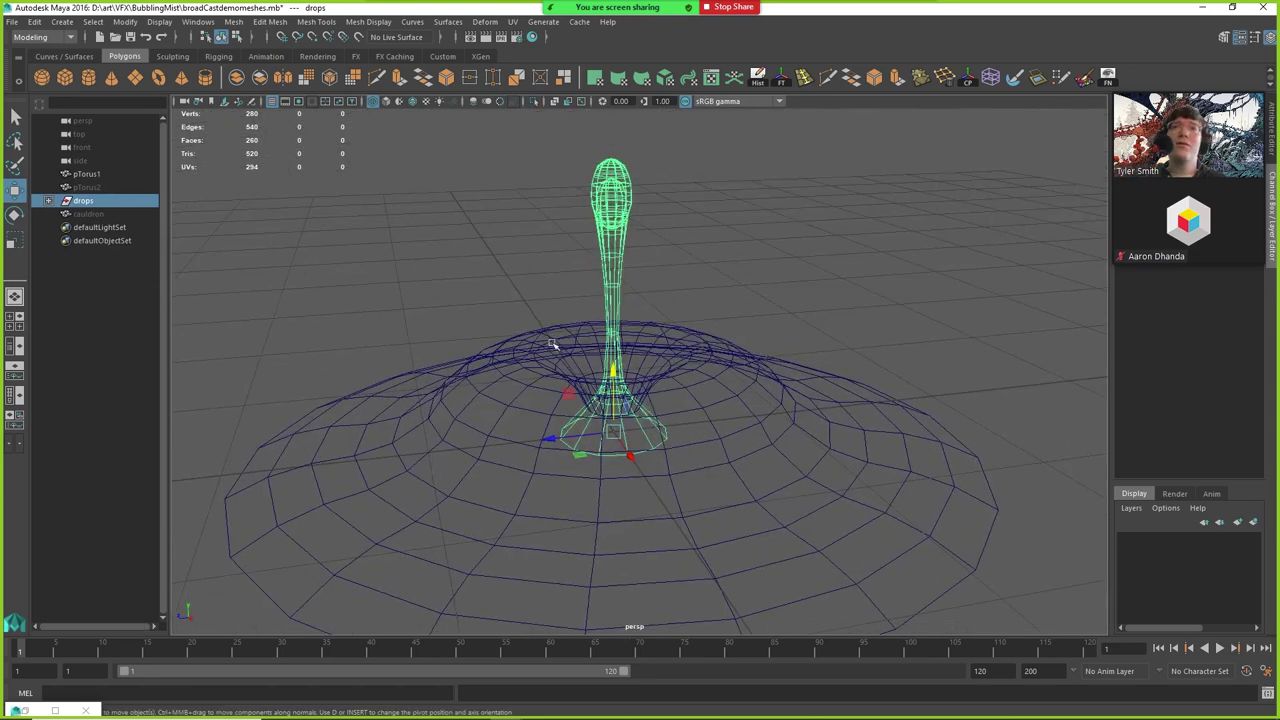
click(88, 175)
key(ctrl+h)
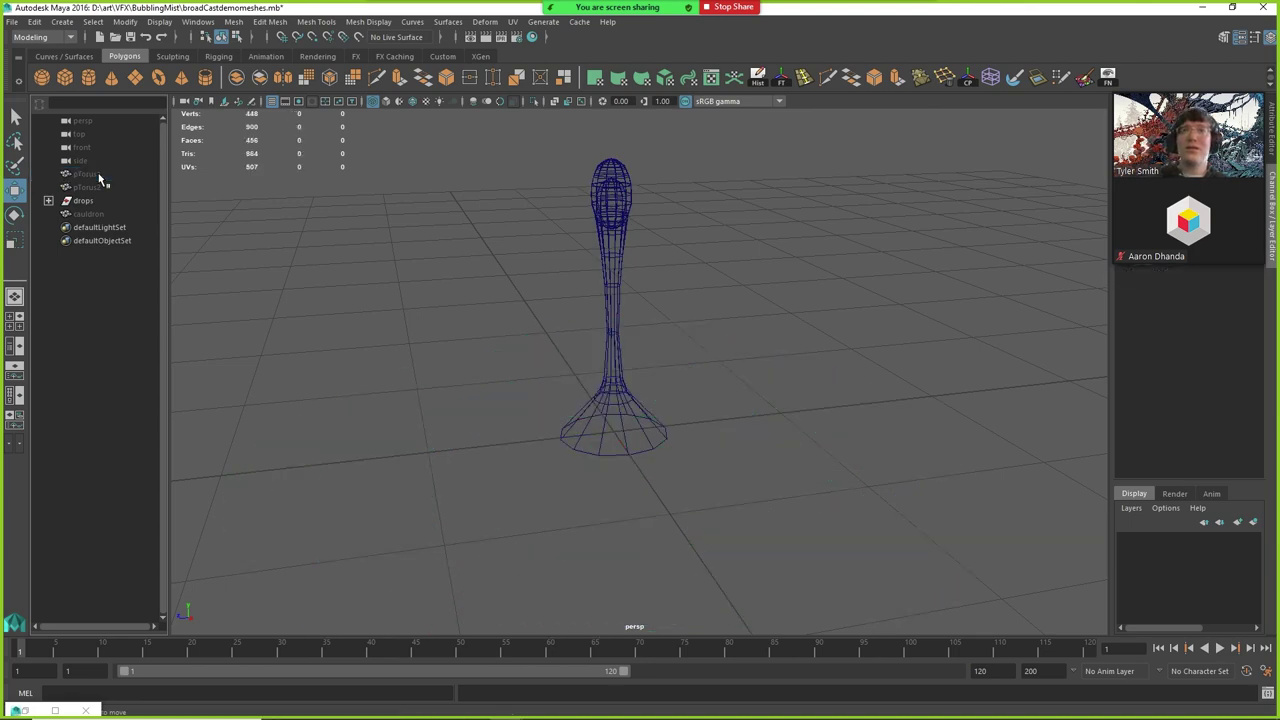
Expand the drops group and examine the pSphere1, pSphere2 and pSphere3 meshes one after another.
click(48, 201)
click(106, 215)
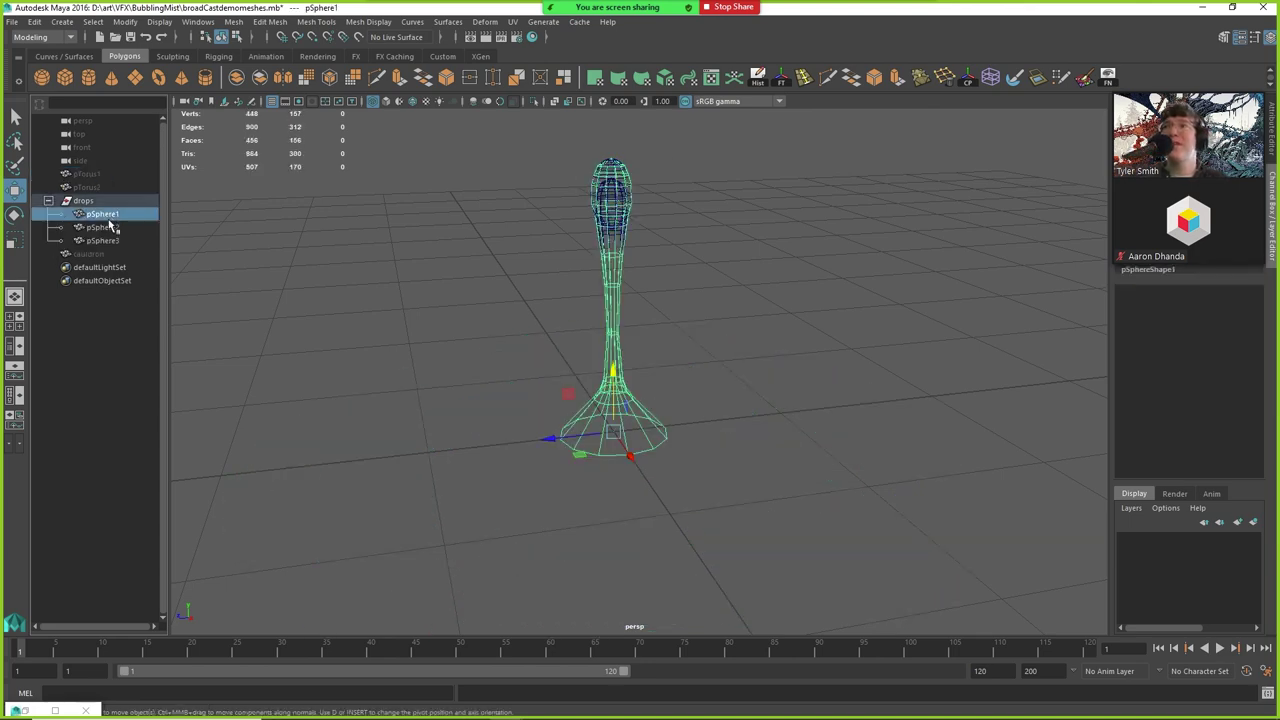
key(f)
alt+drag(686, 271, 720, 398)
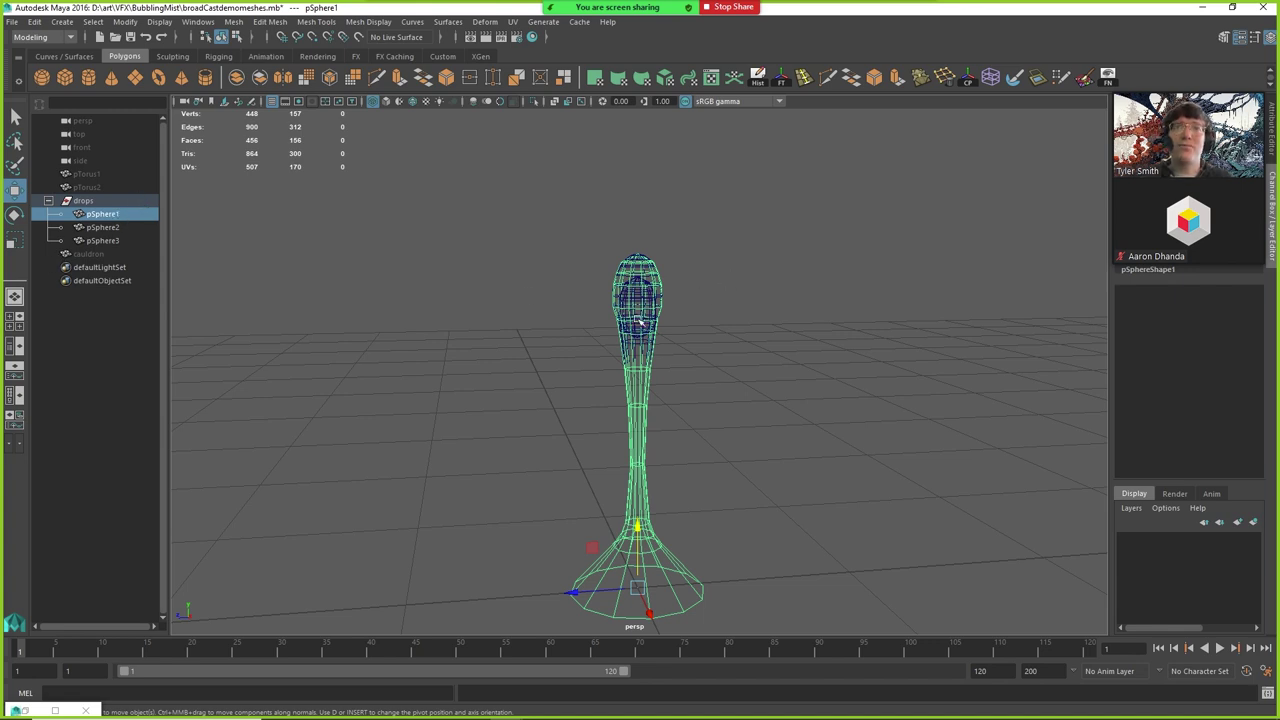
click(120, 227)
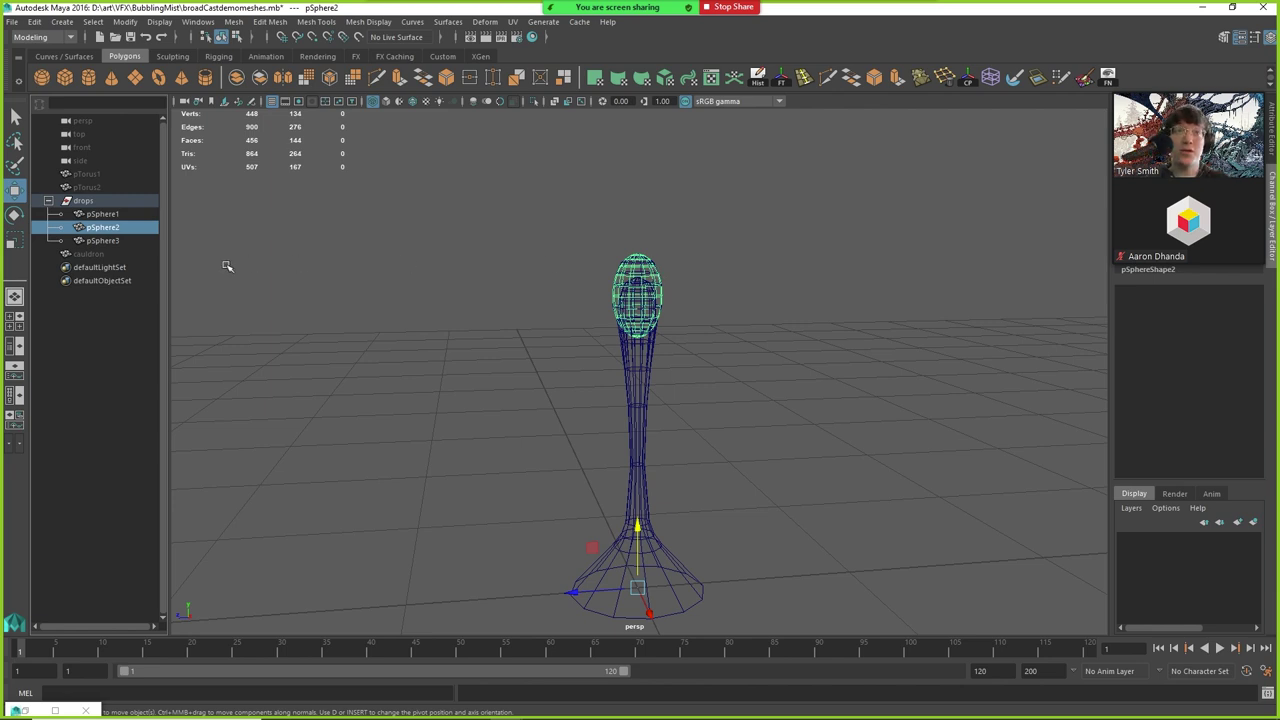
click(101, 241)
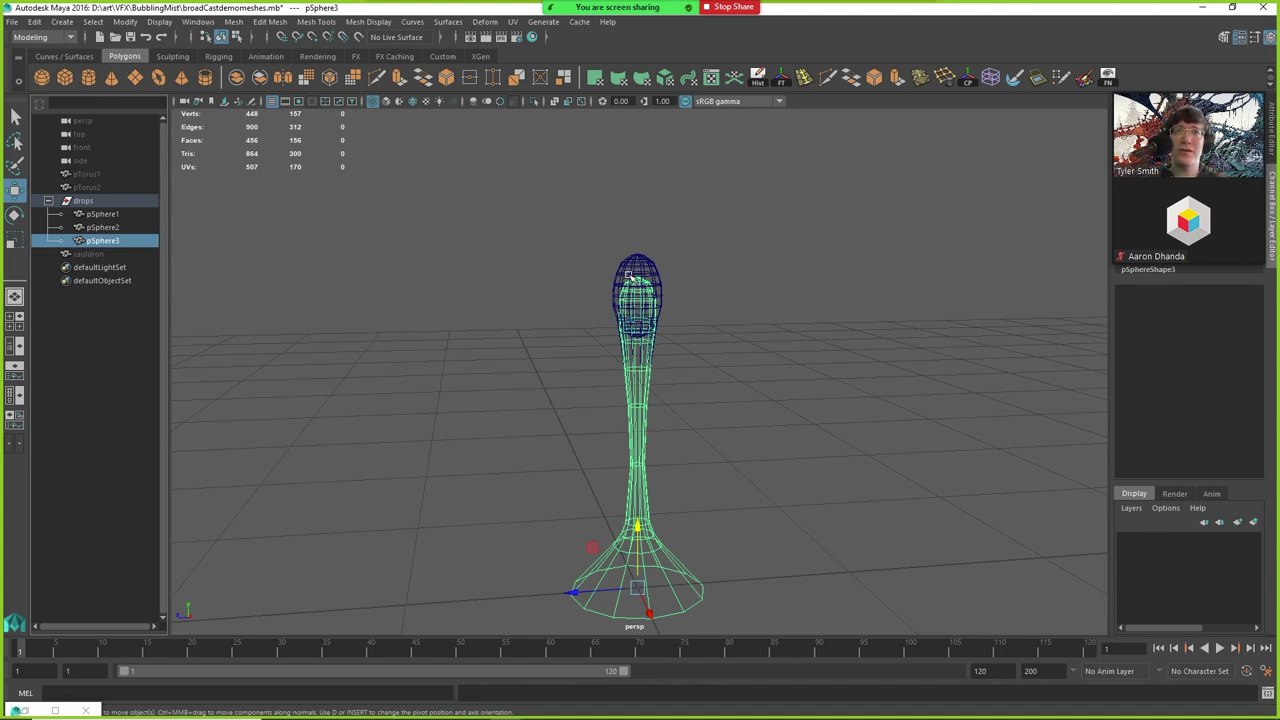
Compare the whole drops group with its three individual sphere meshes, including the pivot at the drop's base.
click(84, 202)
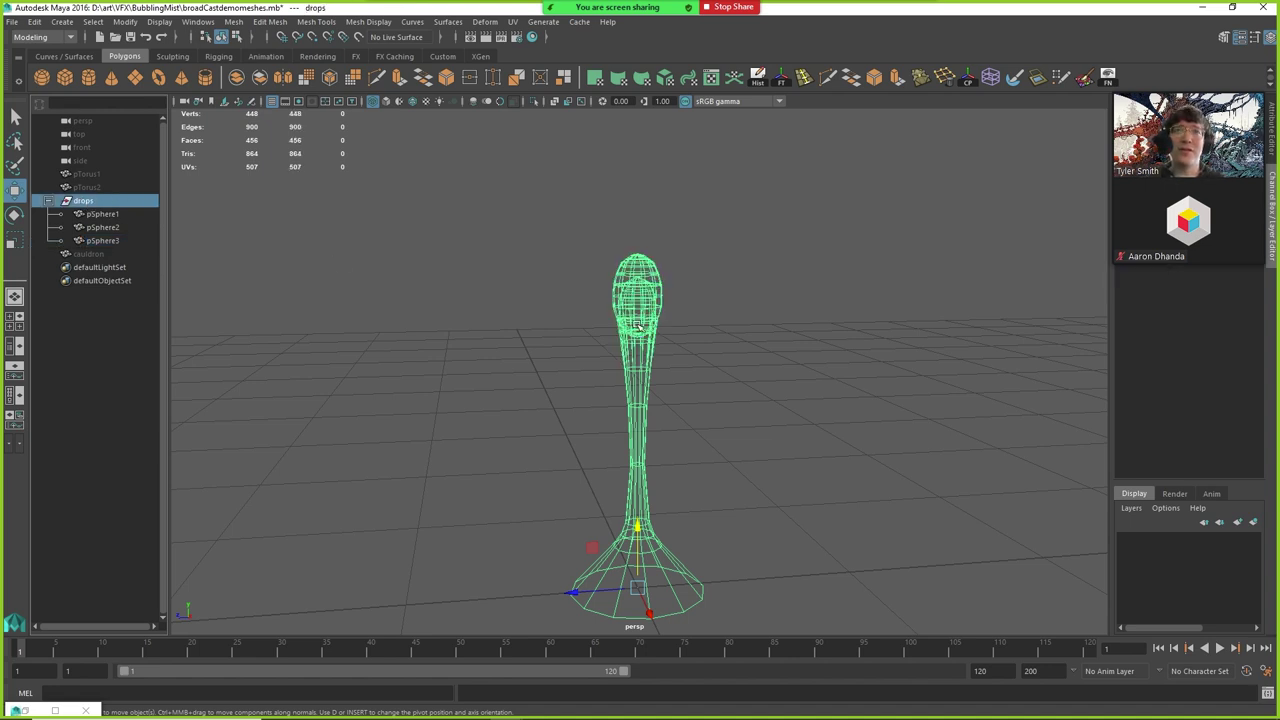
click(110, 215)
click(110, 228)
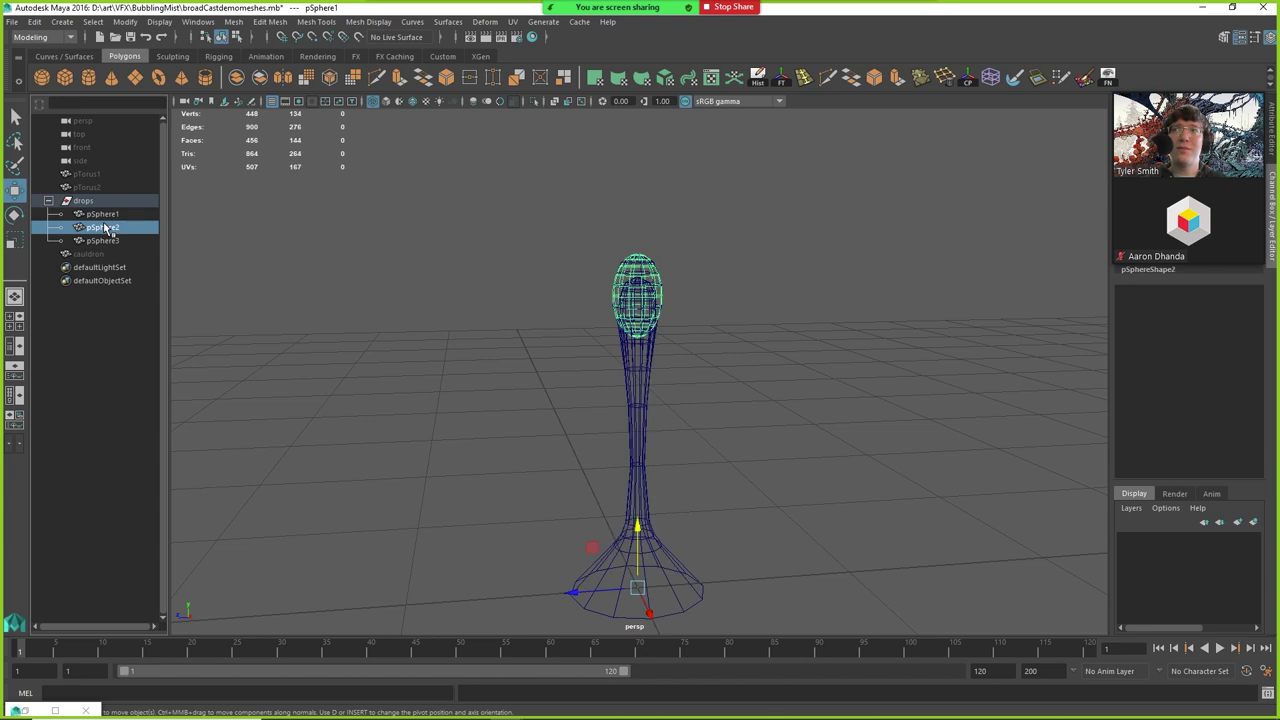
click(112, 242)
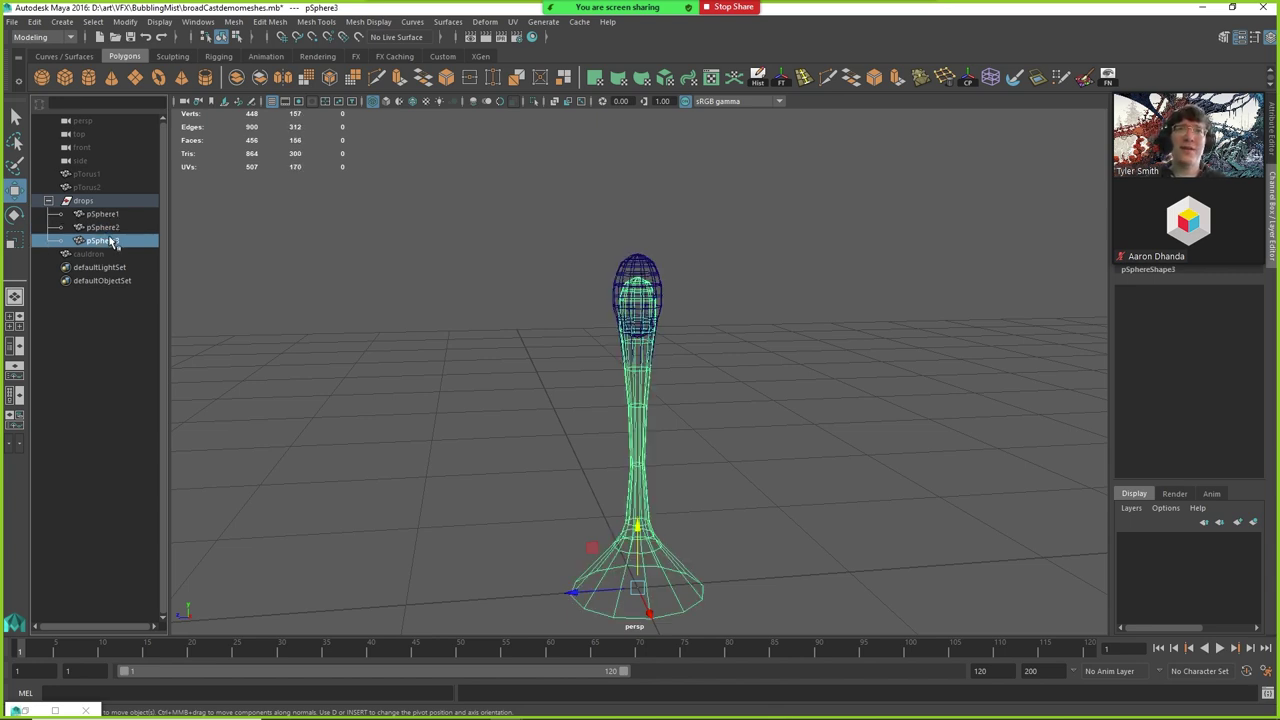
click(99, 219)
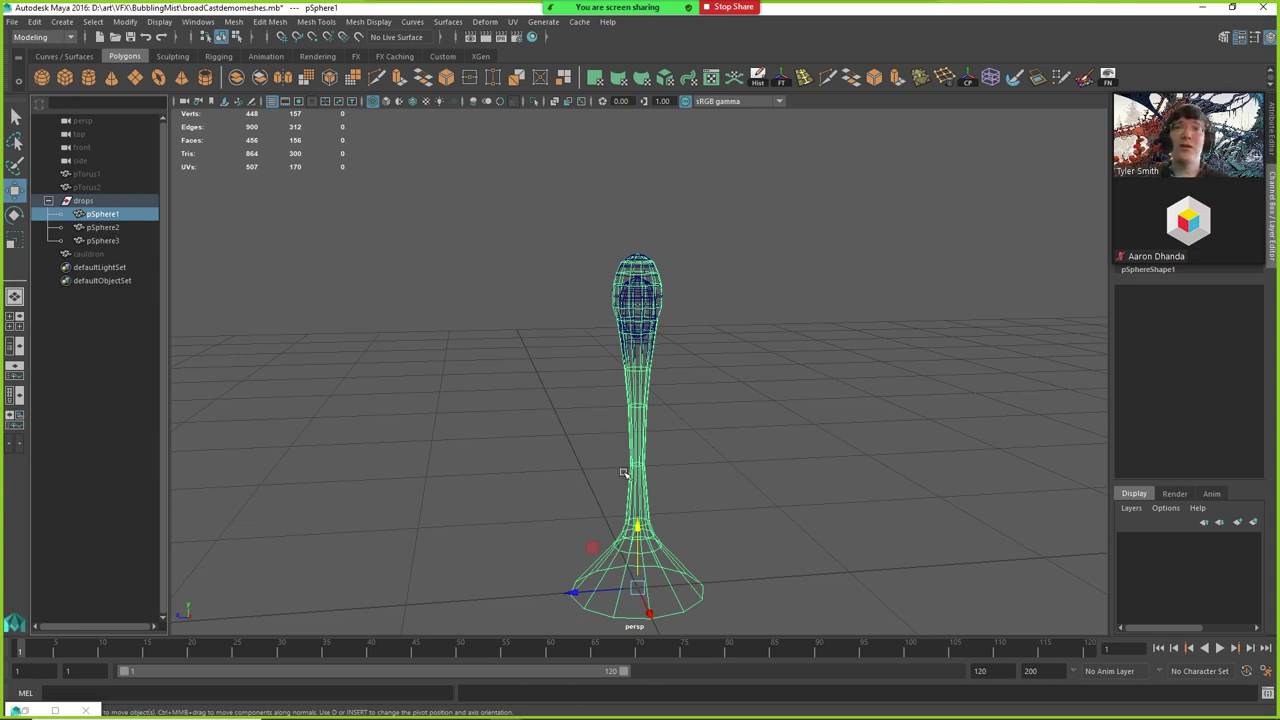
click(118, 229)
click(116, 241)
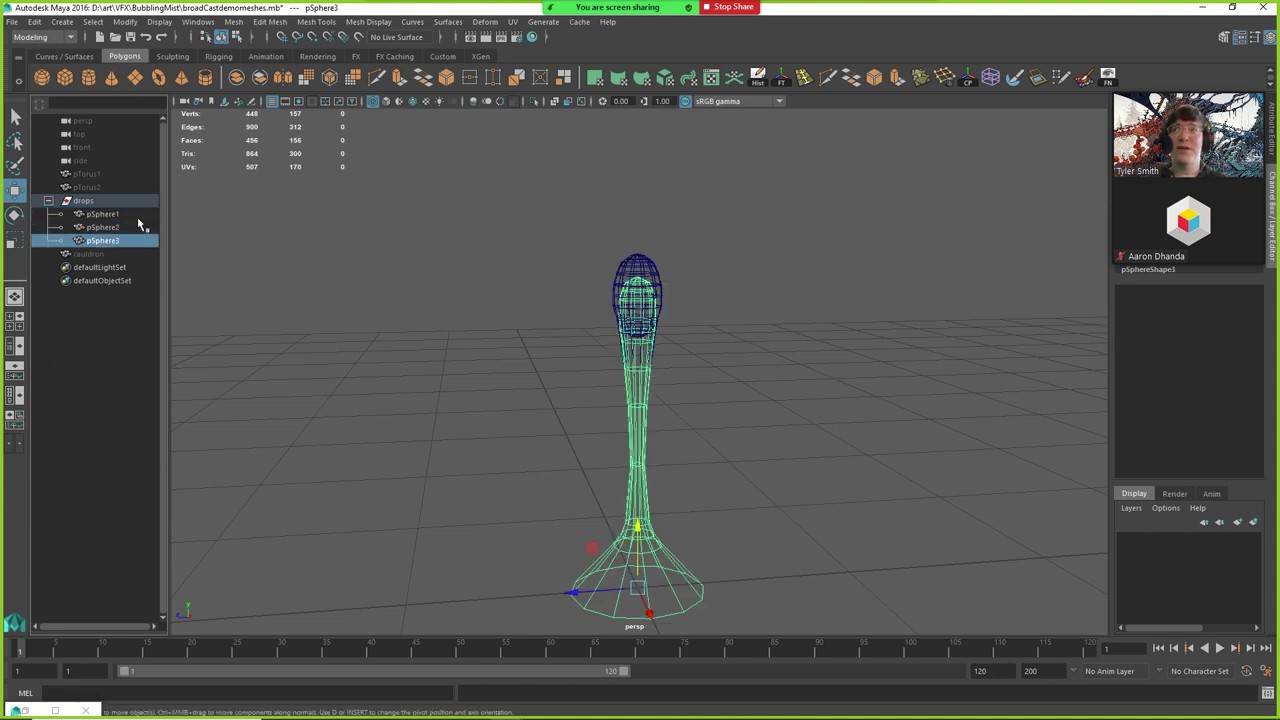
click(106, 216)
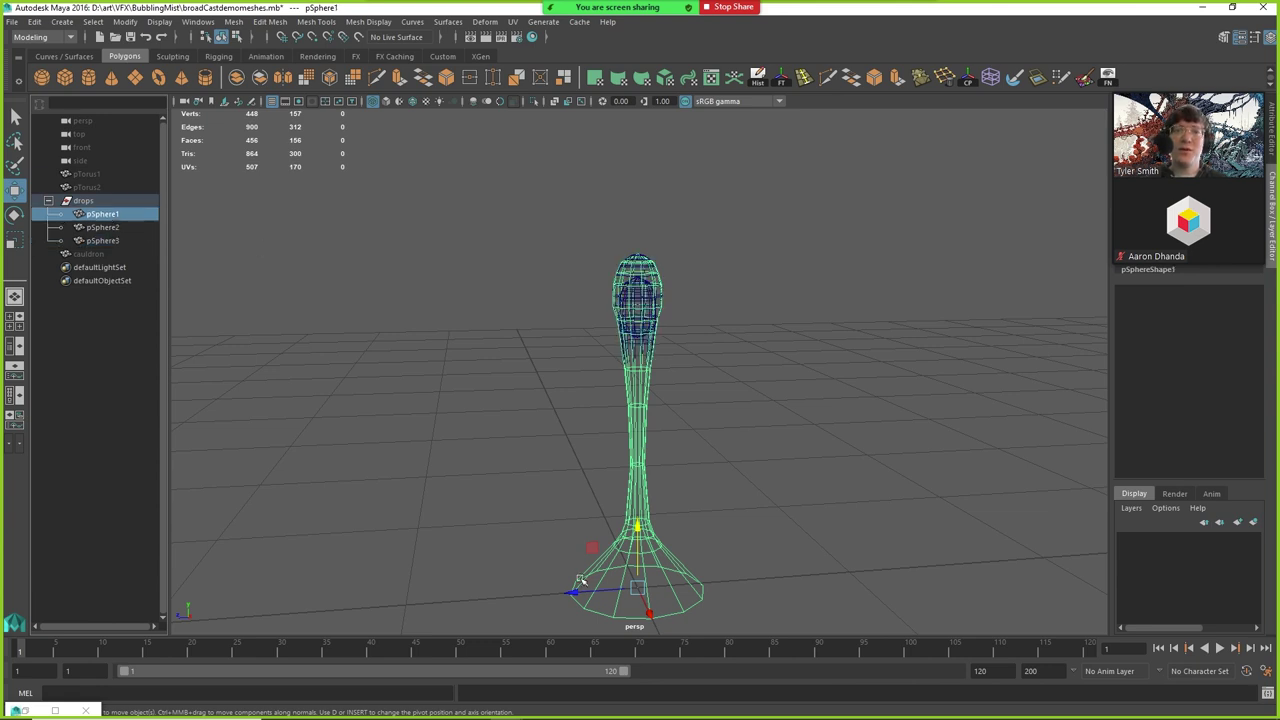
click(118, 229)
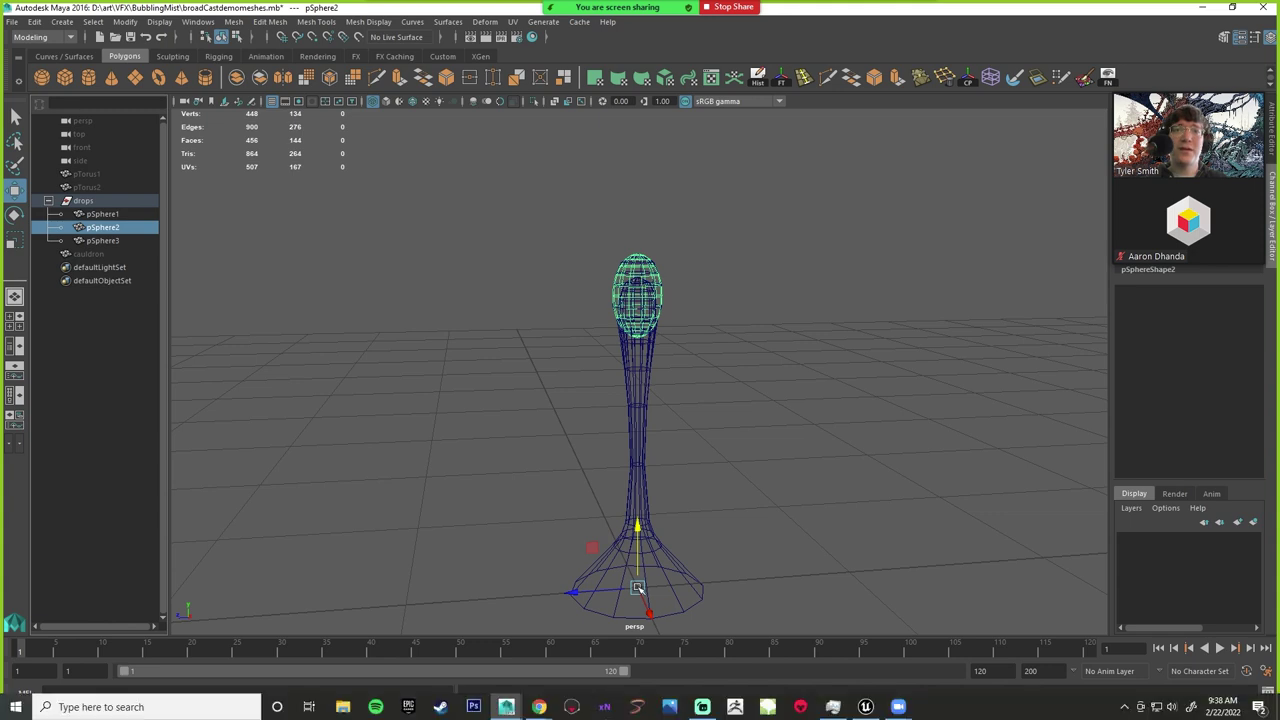
alt+drag(638, 588, 660, 586)
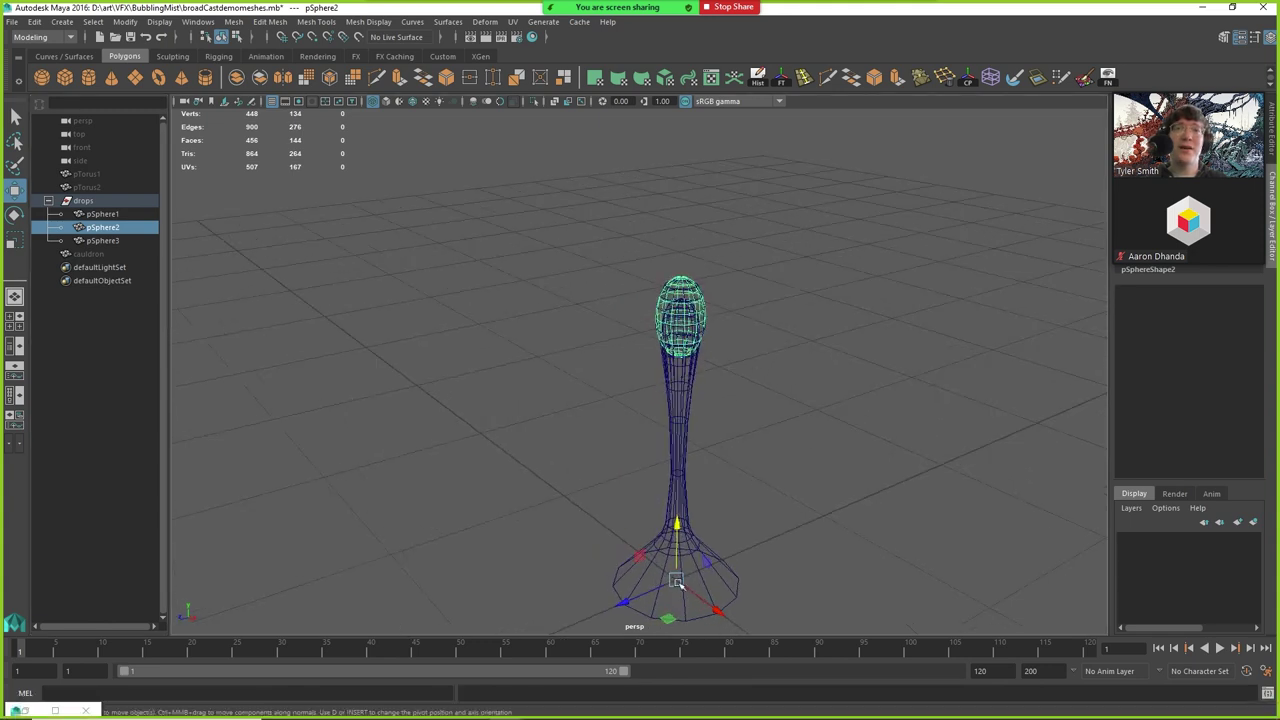
click(118, 241)
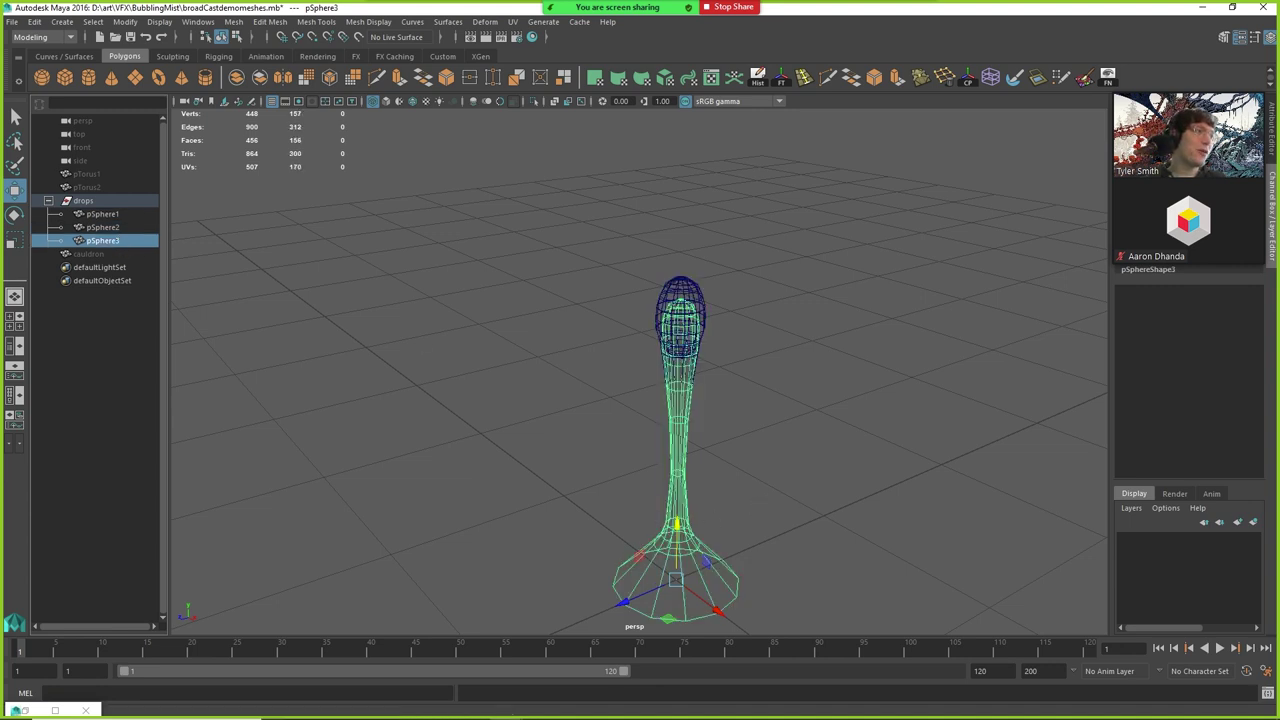
Switch back to Unreal, select the first emitter's Color Over Life module, and disable both emitters named second.
key(alt+Tab)
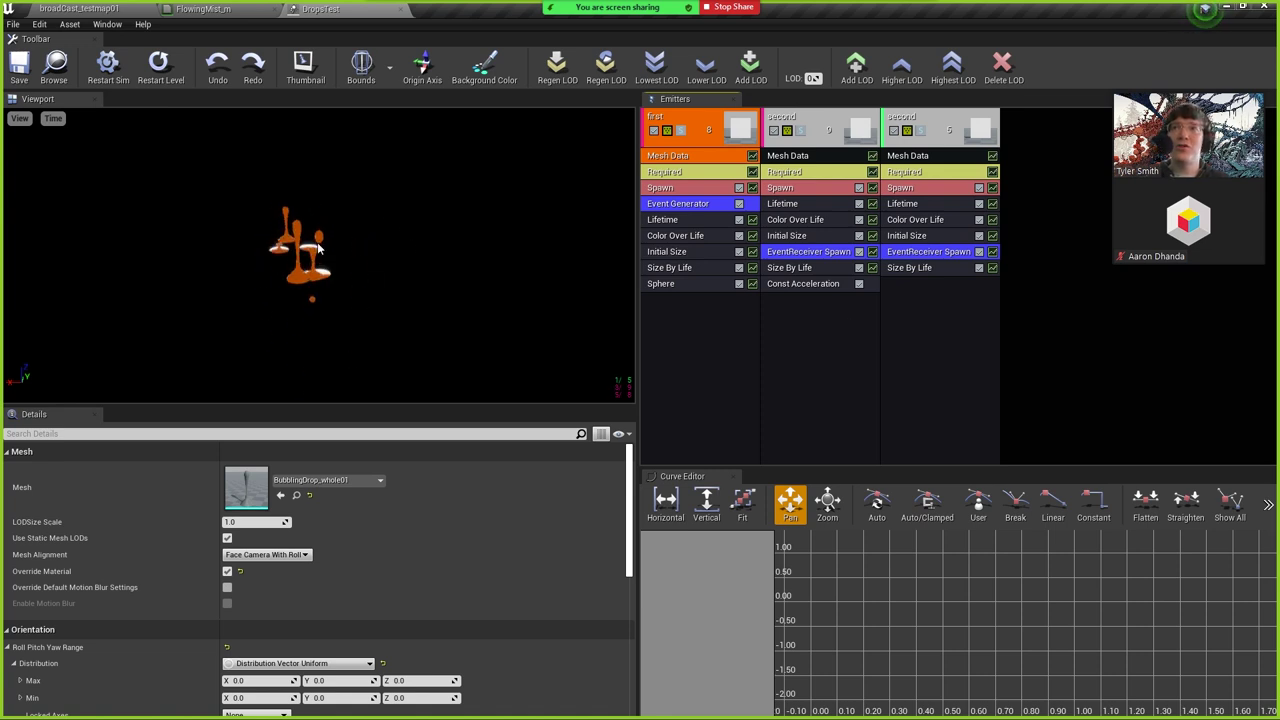
click(675, 235)
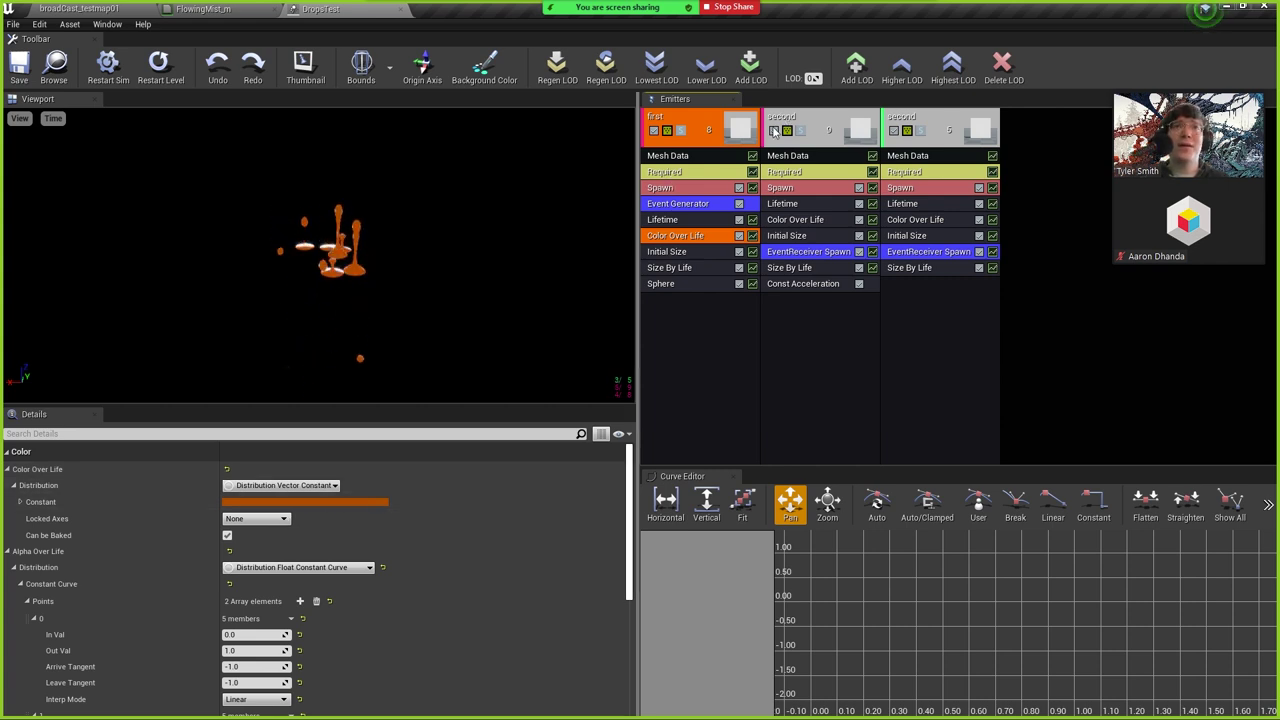
click(773, 130)
click(894, 131)
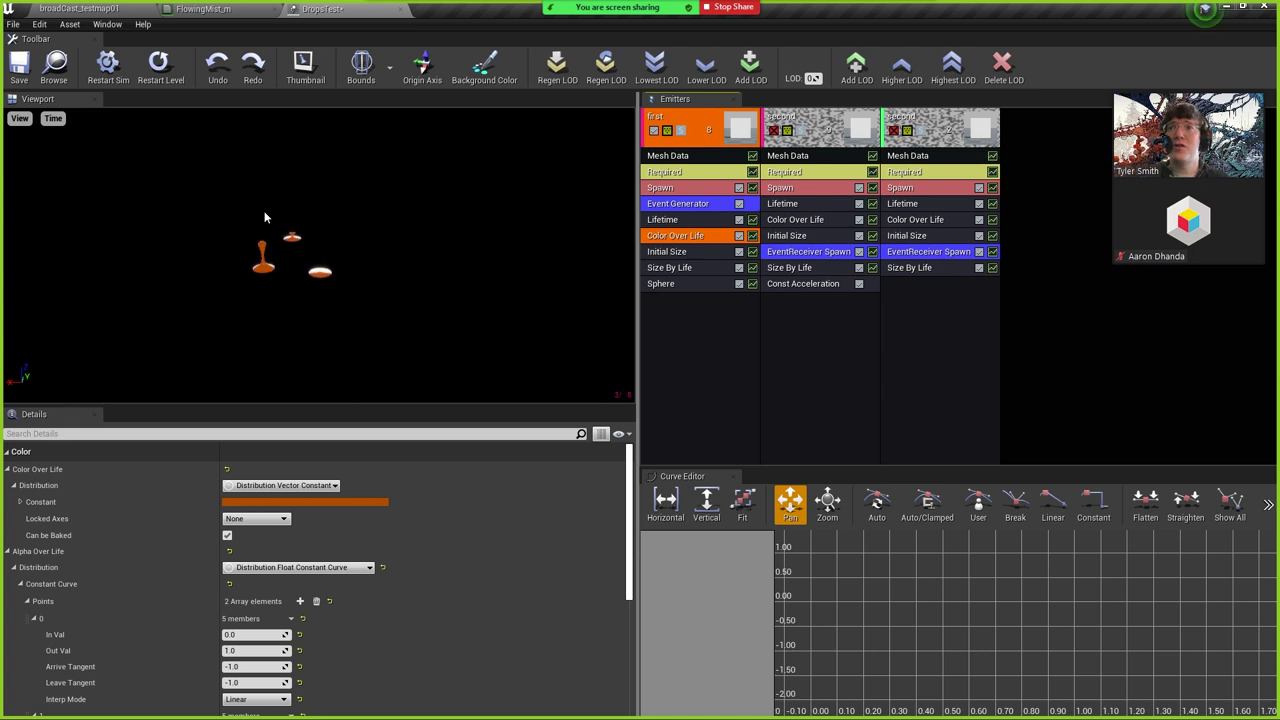
Send the first emitter's Size By Life module to the curve editor and review its Life Multiplier points.
click(675, 267)
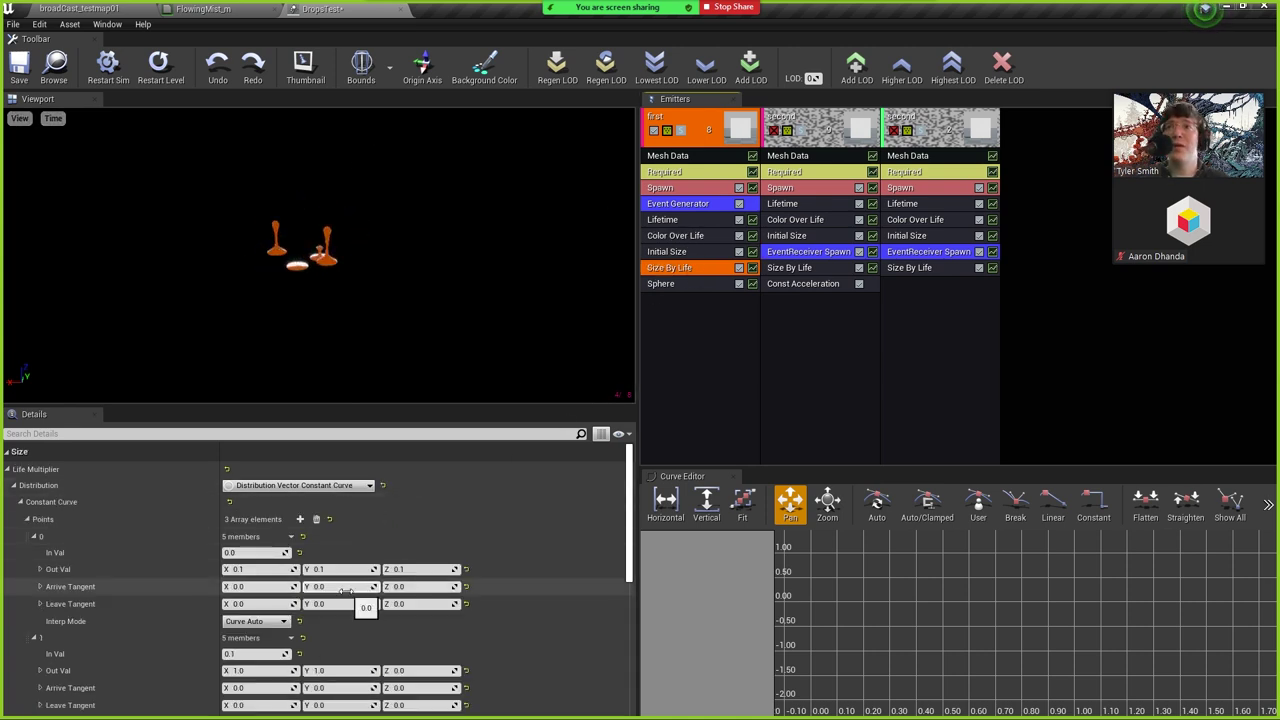
click(739, 267)
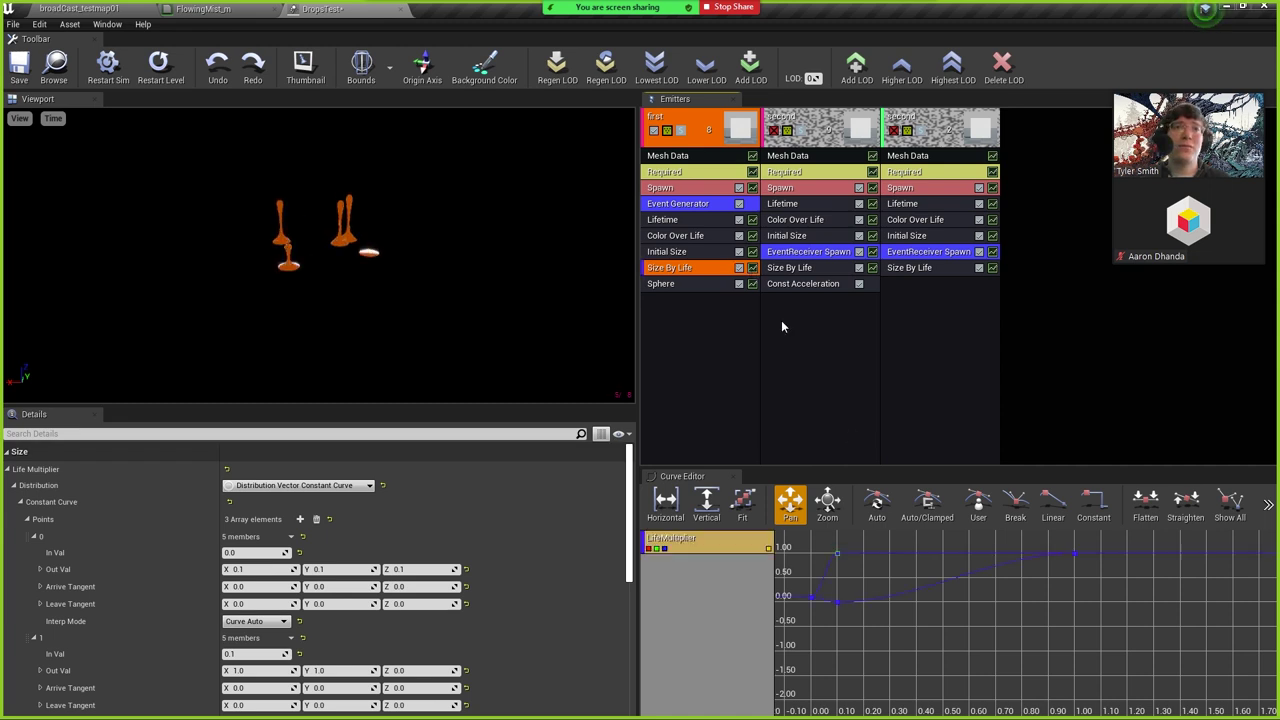
scroll(920, 557, down, 2)
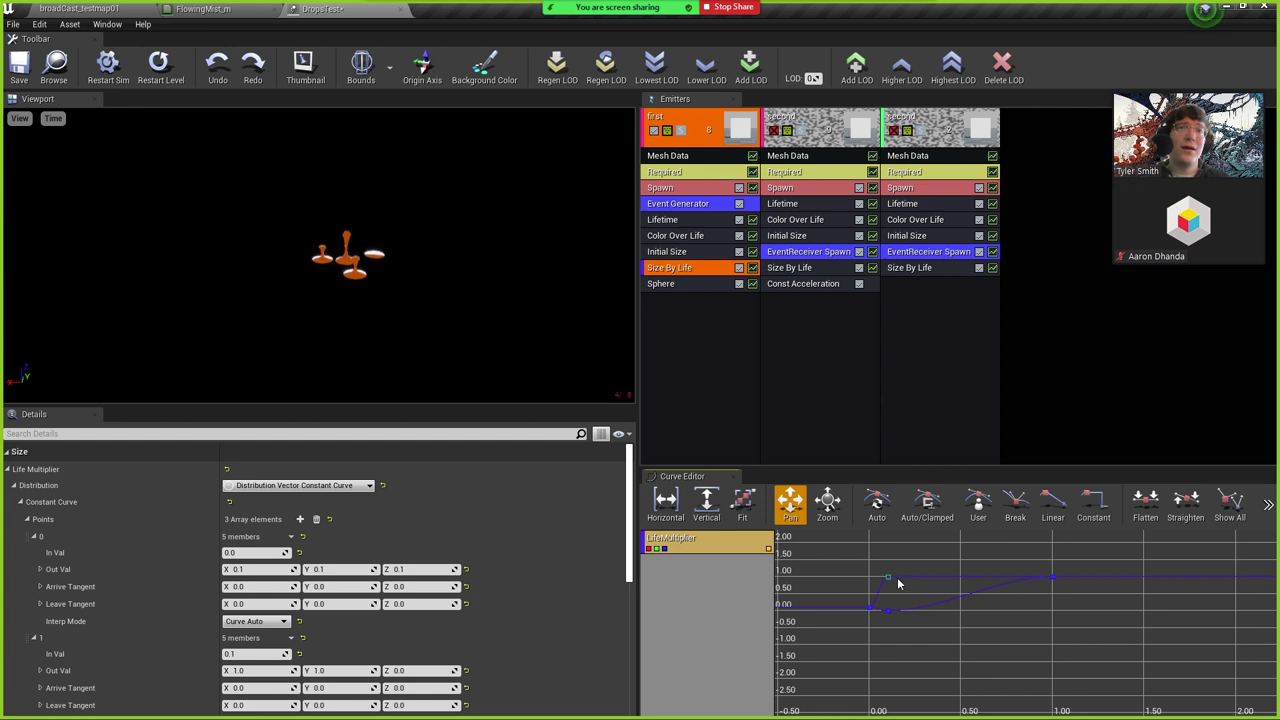
scroll(434, 604, down, 2)
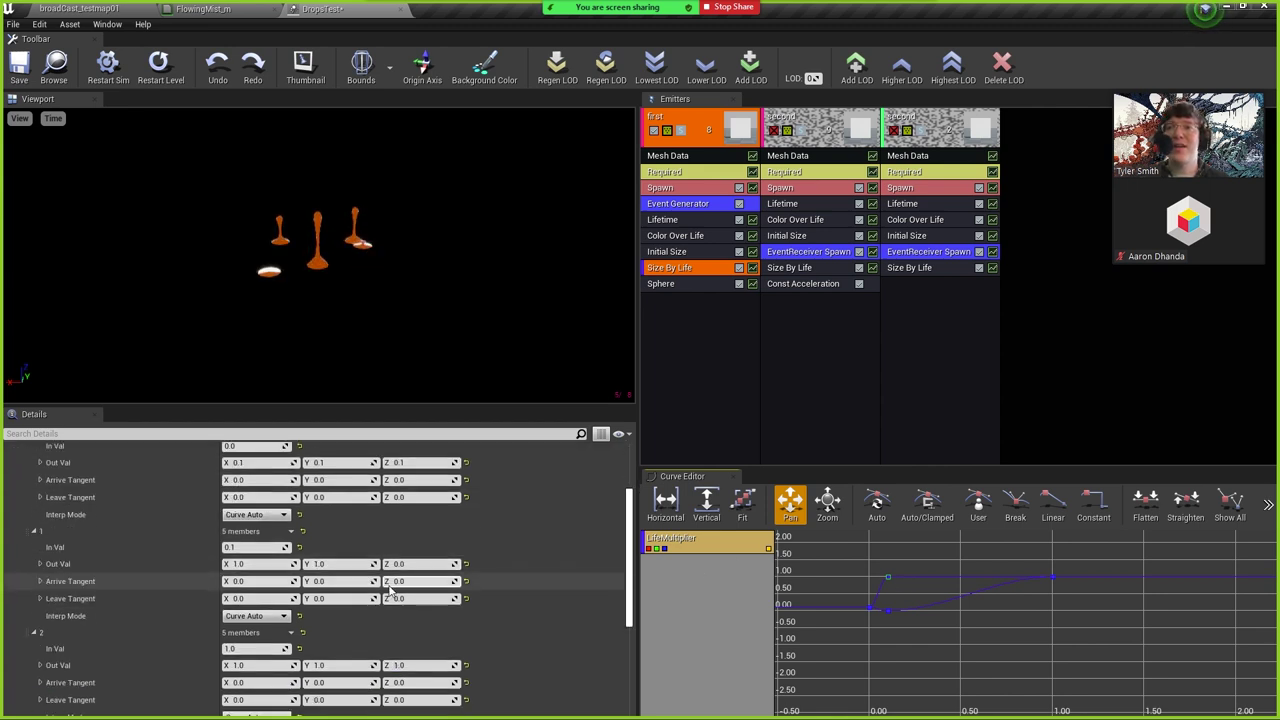
scroll(361, 624, up, 1)
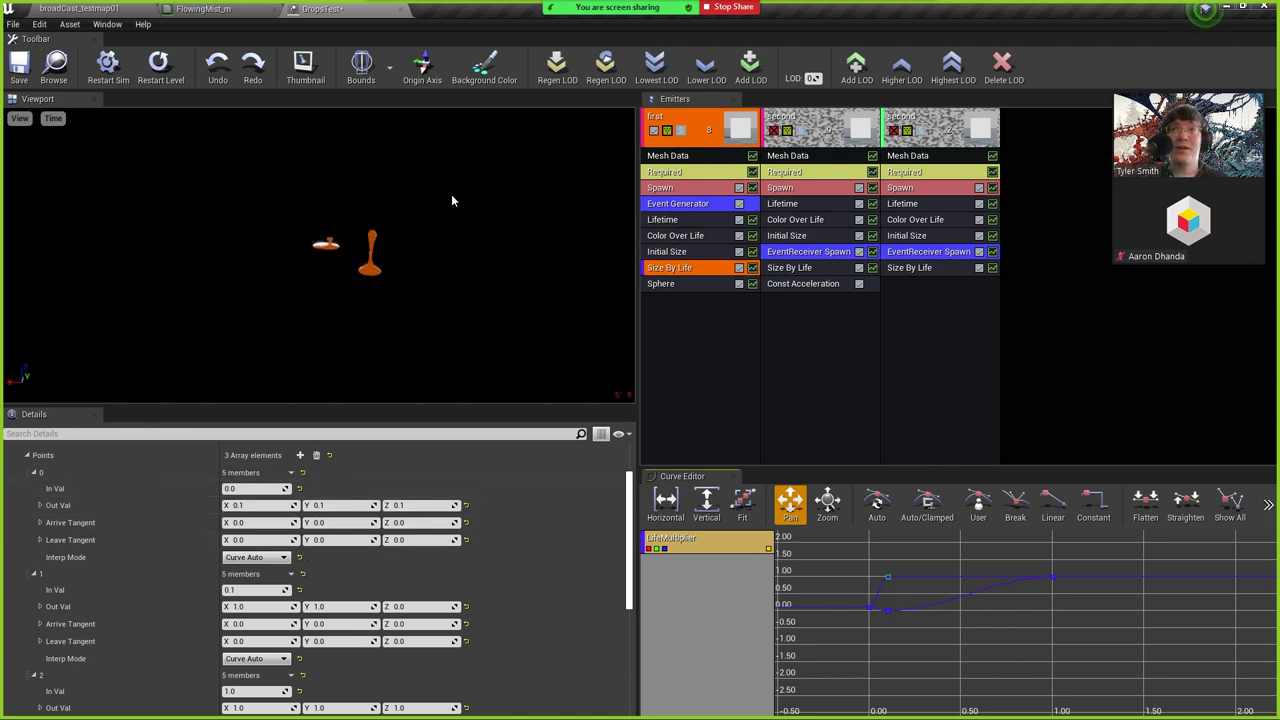
Slow down the animation speed of the particle preview.
click(21, 118)
click(56, 118)
mouse_move(95, 177)
click(134, 219)
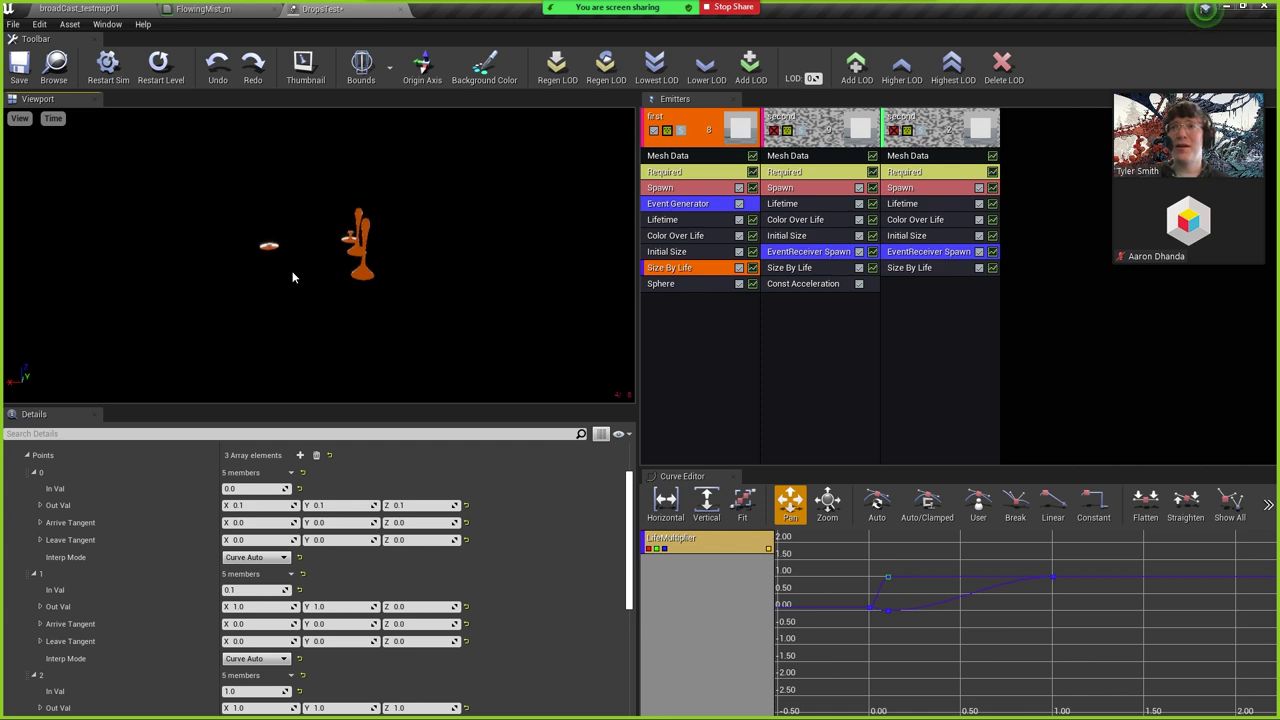
Review the first emitter's Life Multiplier curve points alongside the playing drop preview.
click(305, 66)
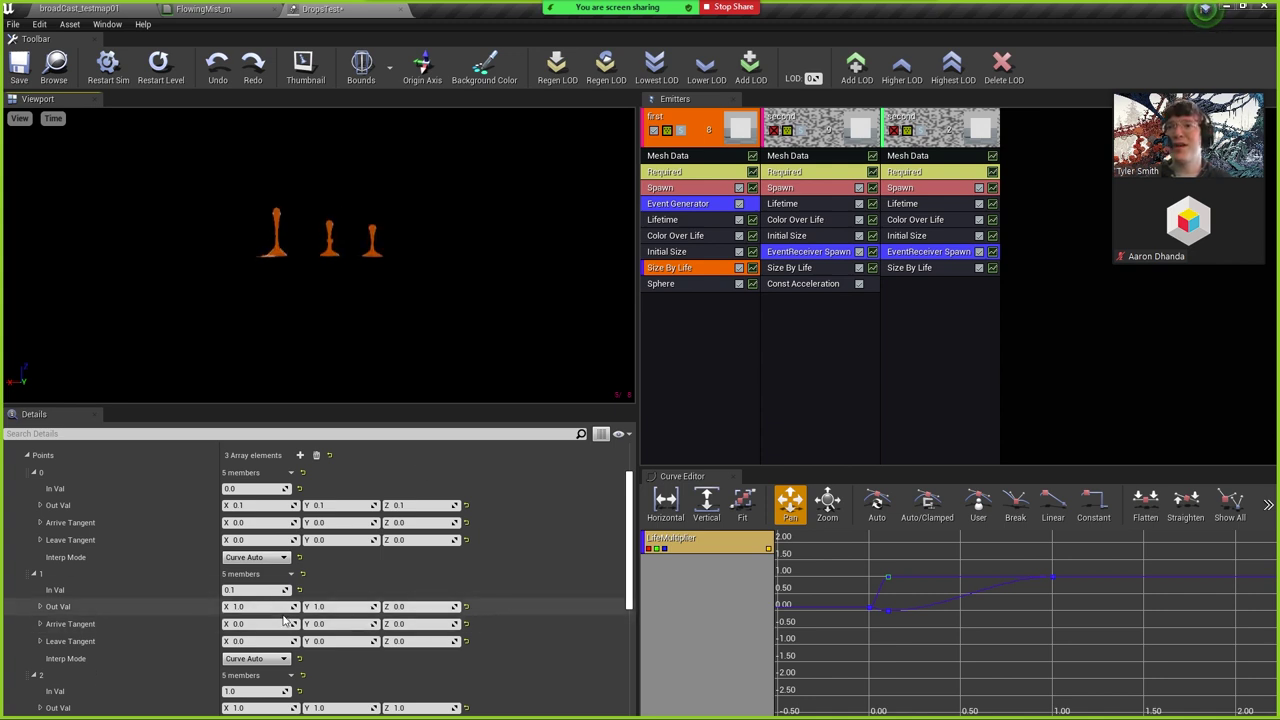
scroll(257, 600, down, 3)
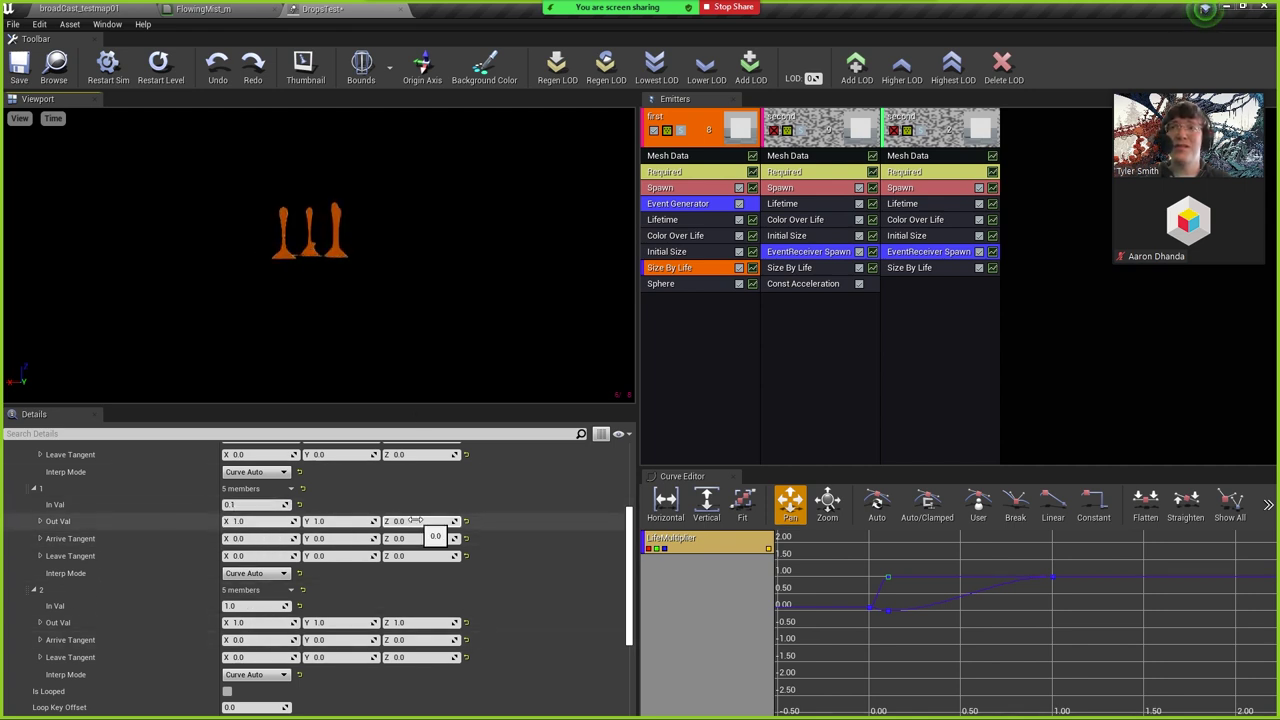
mouse_move(426, 205)
mouse_down()
mouse_move(452, 208)
mouse_move(426, 212)
mouse_up()
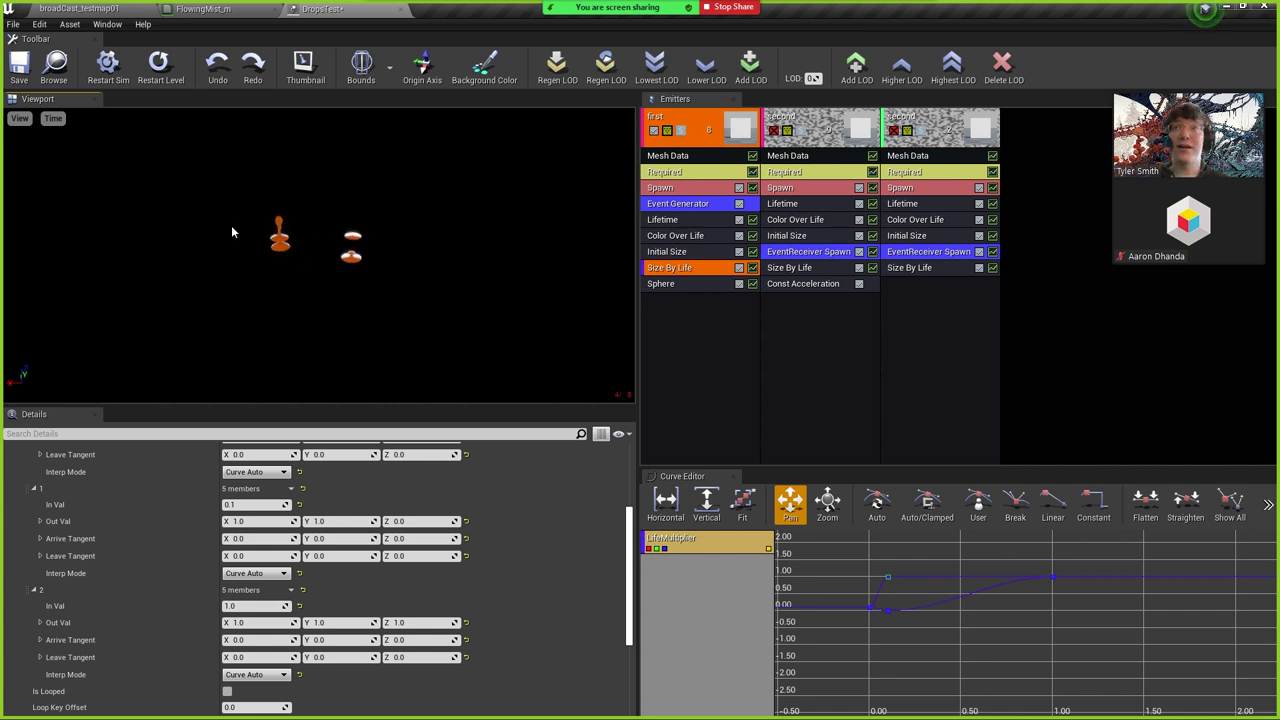
scroll(250, 540, up, 3)
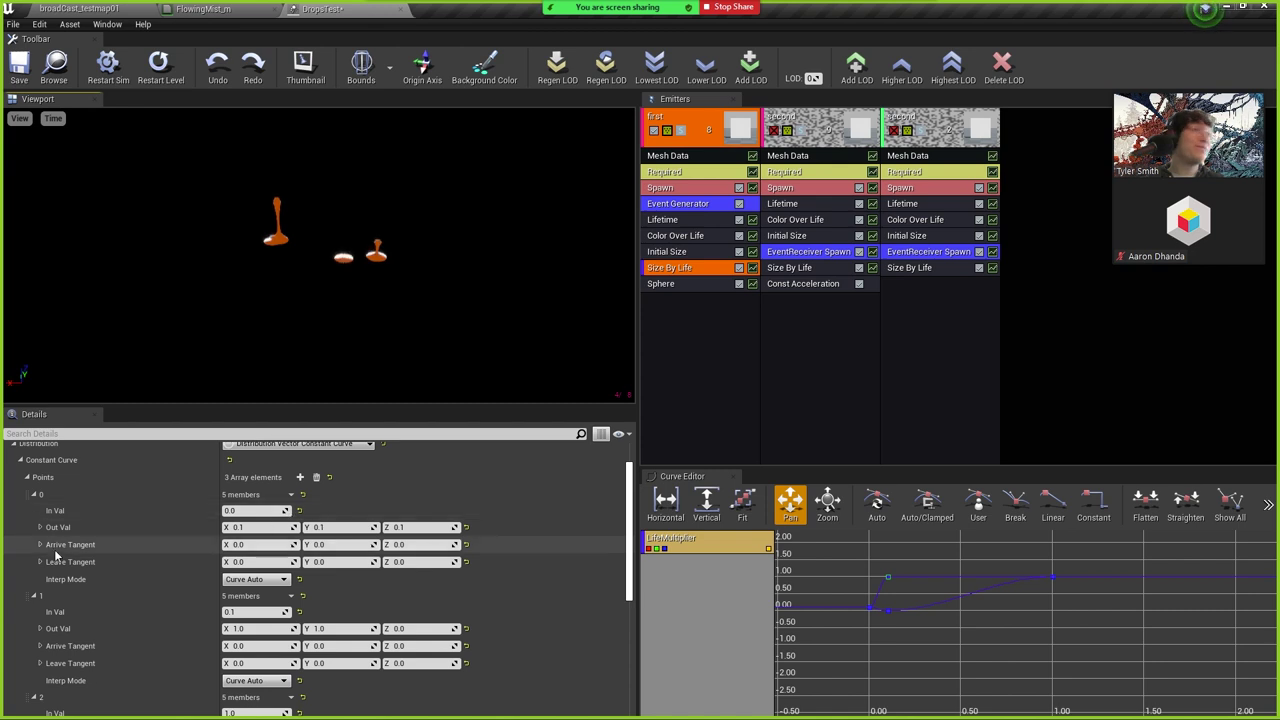
Show the first emitter's Event Generator settings, re-enable the middle emitter, and select that emitter's Mesh Data.
click(694, 206)
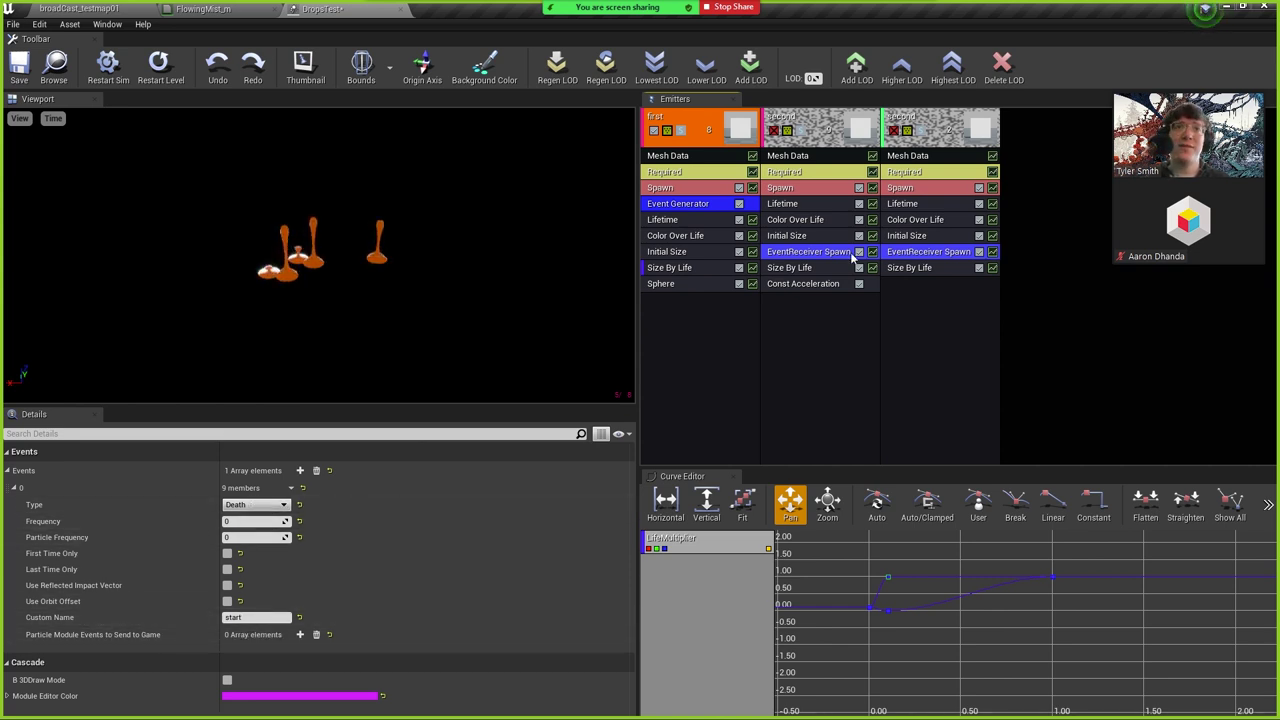
click(773, 132)
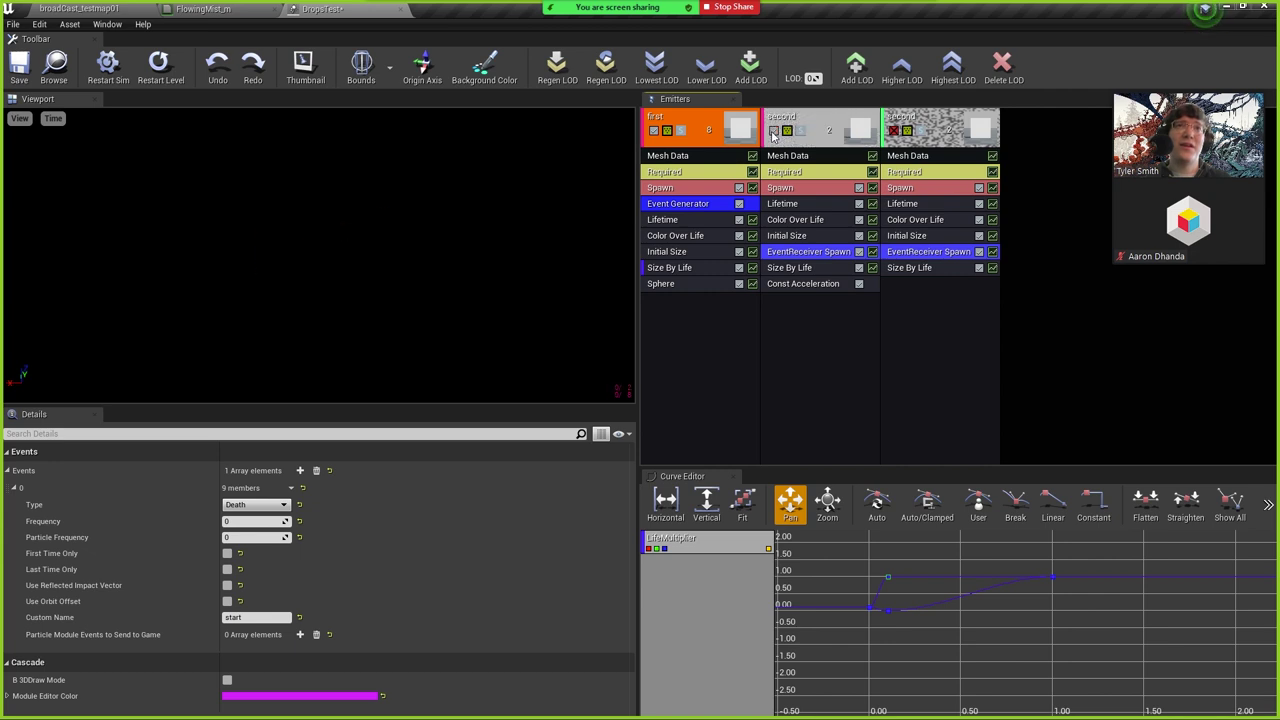
click(800, 157)
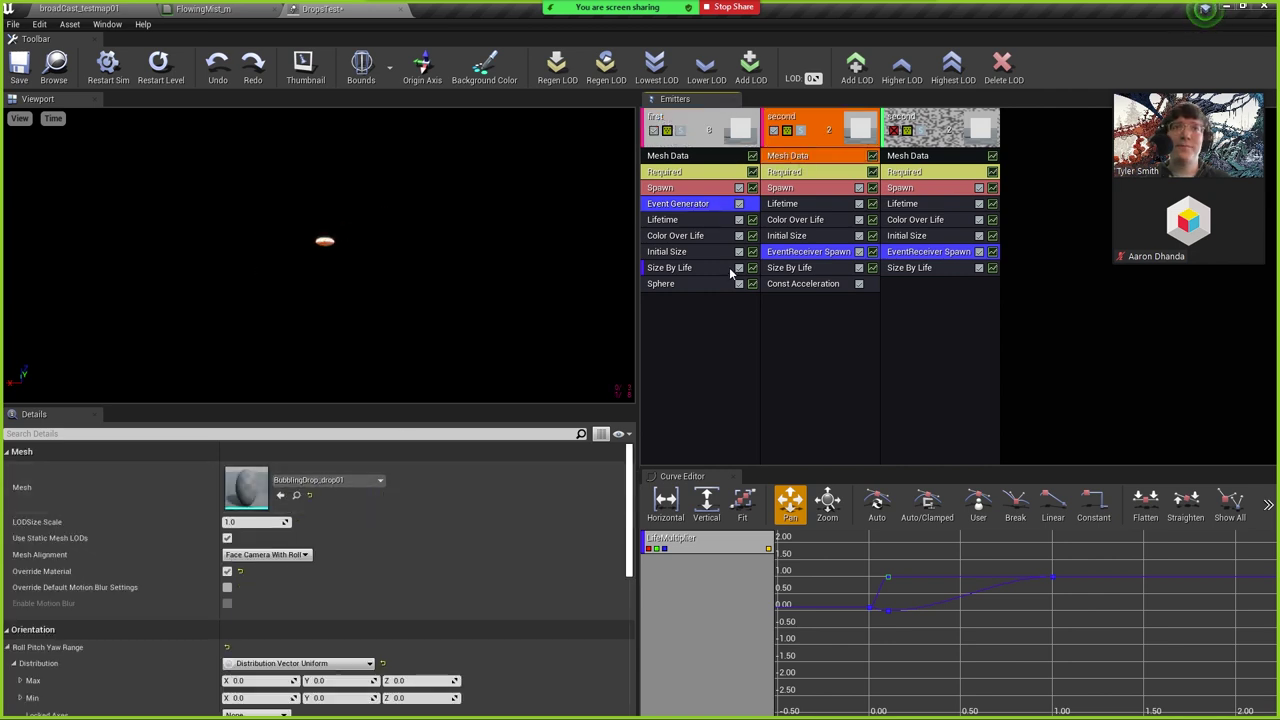
Compare the source event type and name in the middle emitter's EventReceiver Spawn with the first emitter's Event Generator.
click(785, 257)
scroll(314, 566, down, 5)
scroll(314, 566, down, 1)
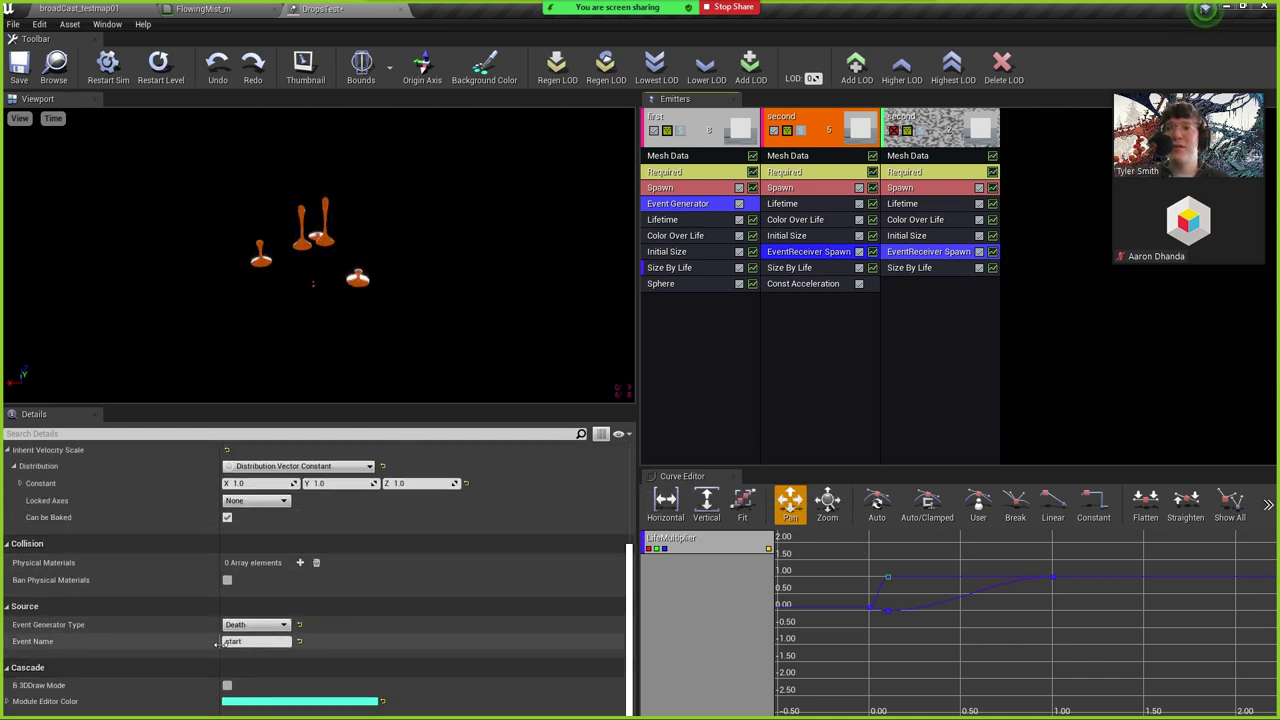
click(251, 641)
text(start)
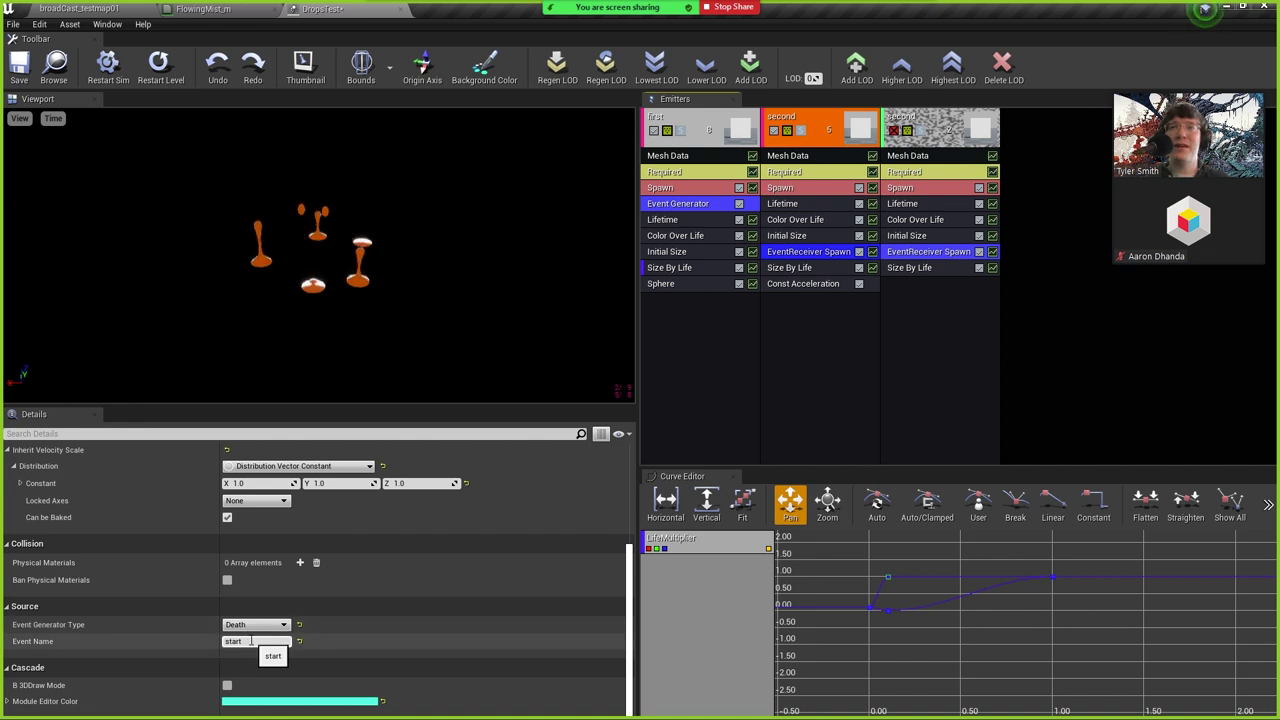
click(700, 204)
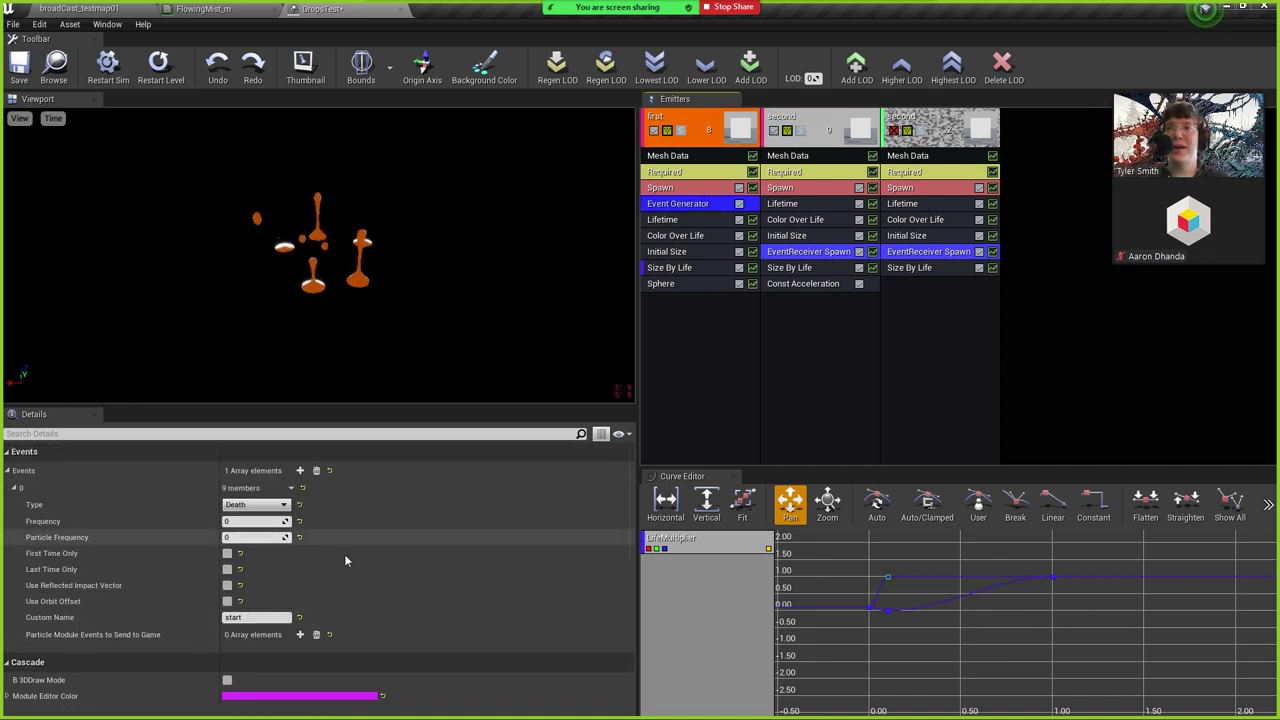
click(805, 253)
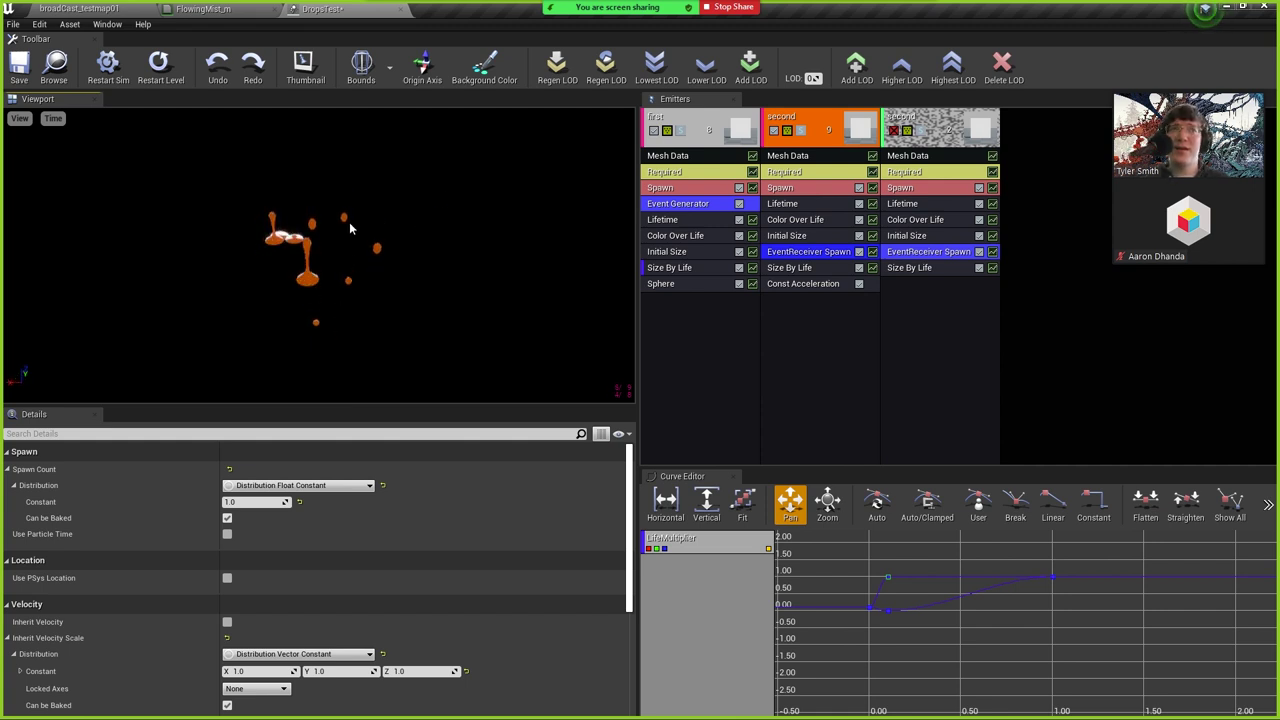
Re-enable the last emitter named second, show its Size By Life settings, and save the DropsTest particle system.
click(893, 131)
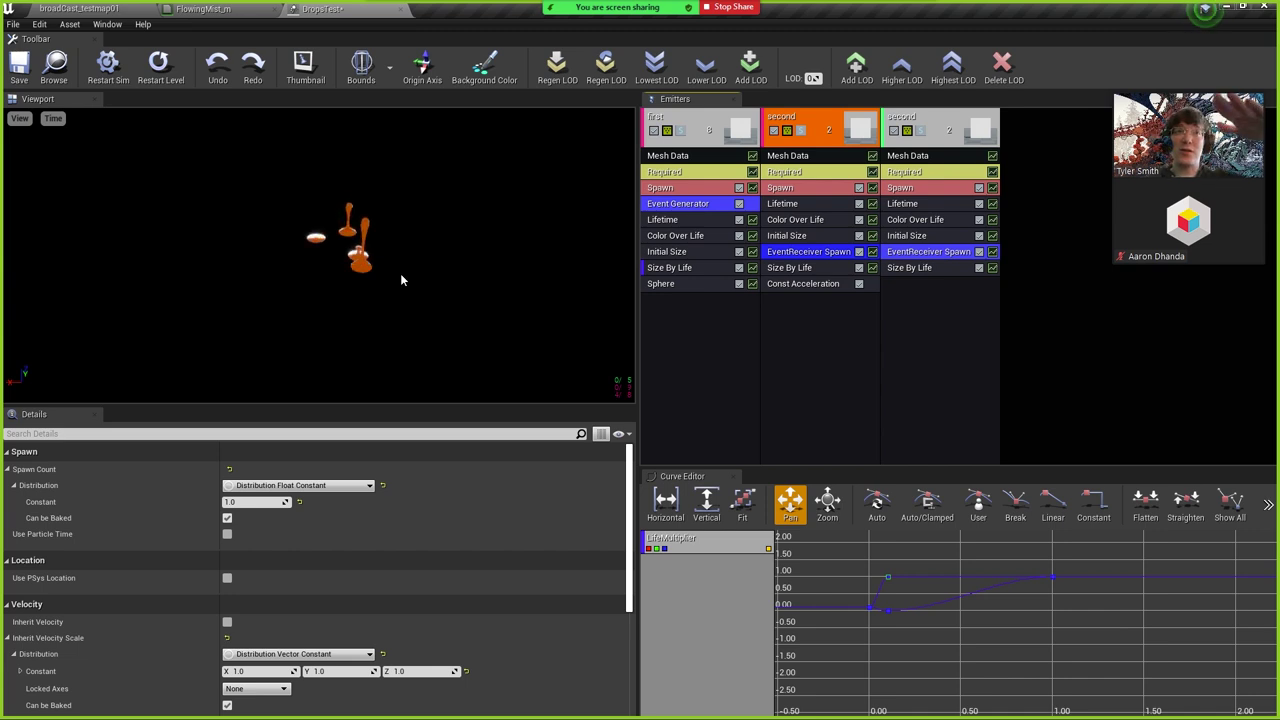
click(922, 267)
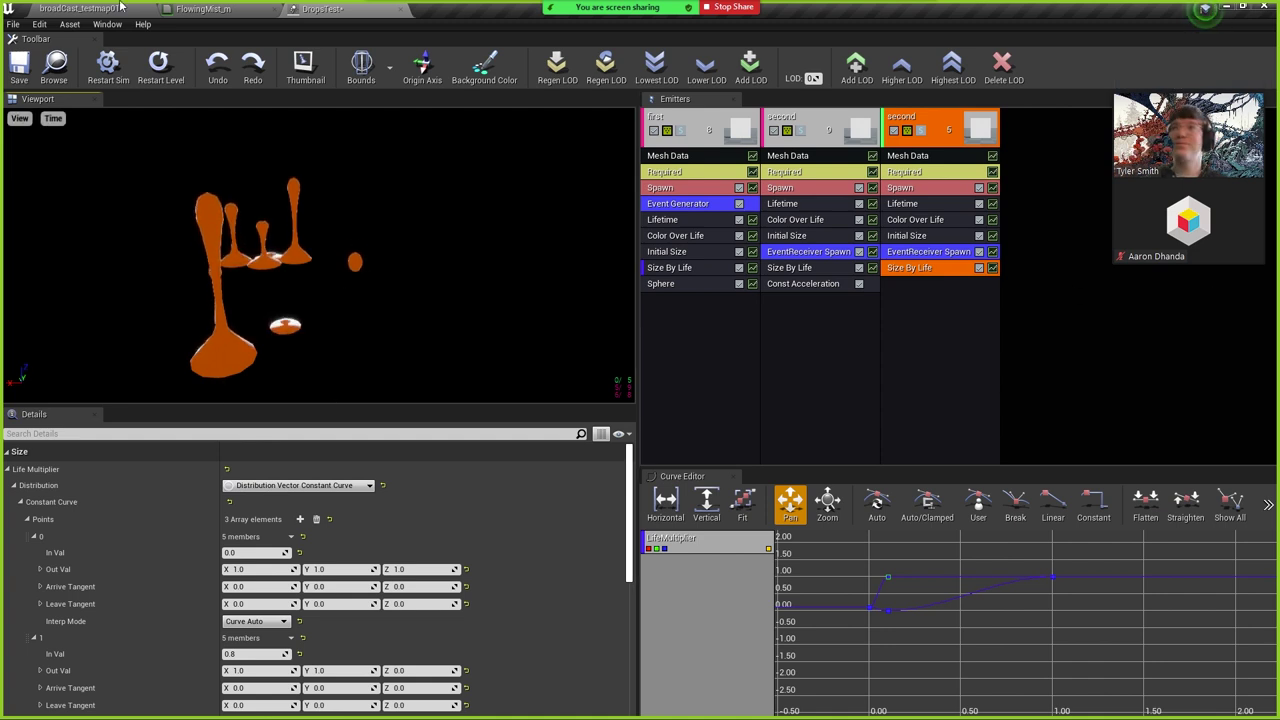
click(20, 64)
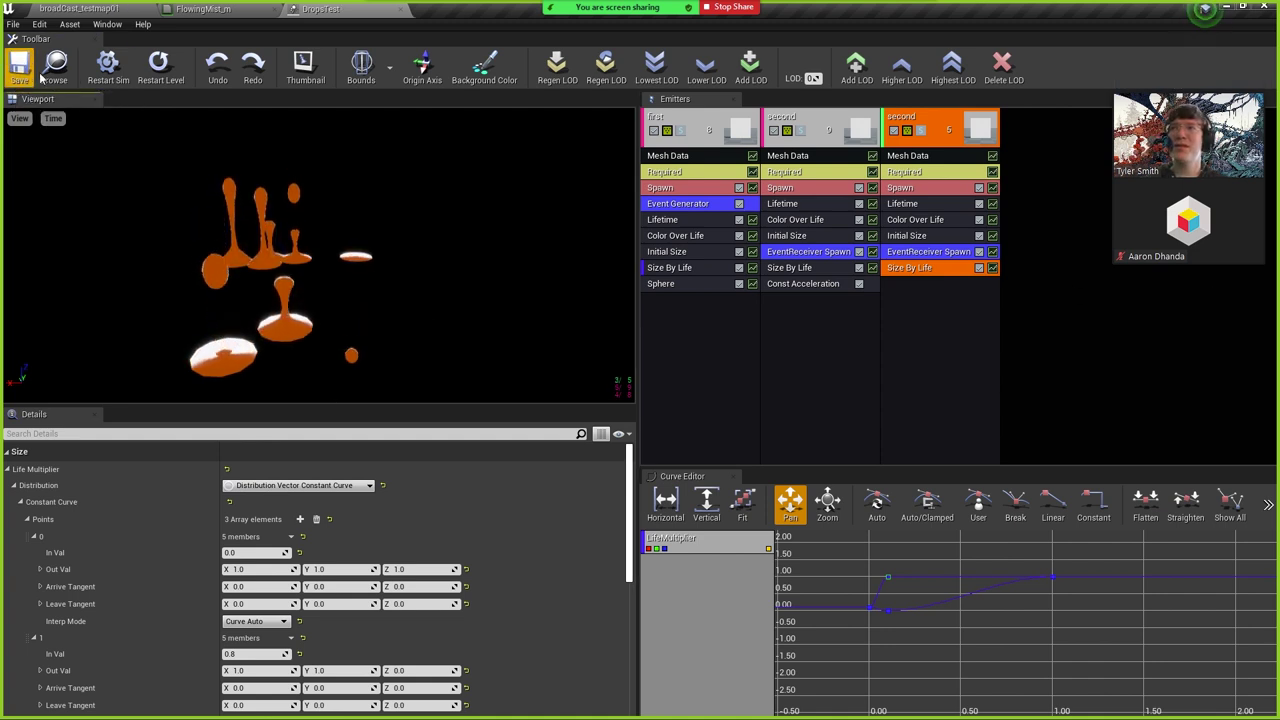
Return to the broadCast_testmap01 level, select the green cauldron's DropsTest01_ns actor, and locate its Niagara system asset in the project files.
click(100, 9)
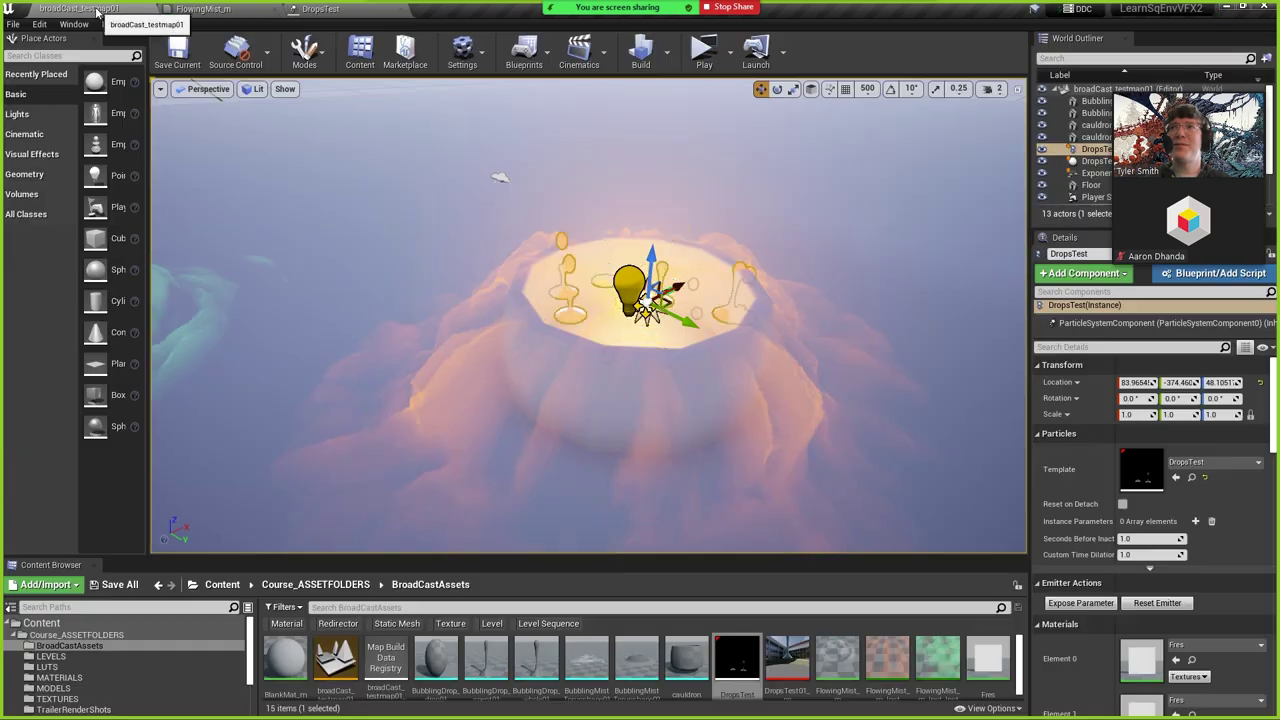
right_drag(600, 316, 525, 298)
right_drag(340, 270, 590, 335)
click(572, 330)
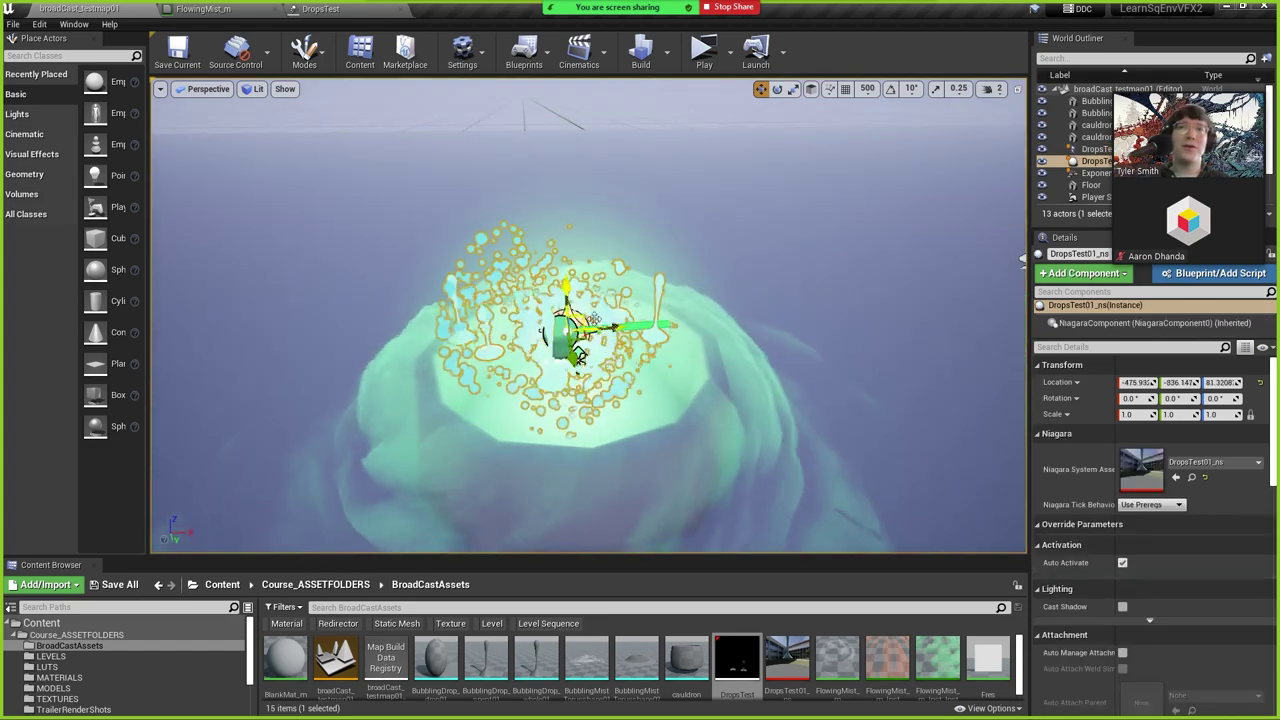
click(1191, 477)
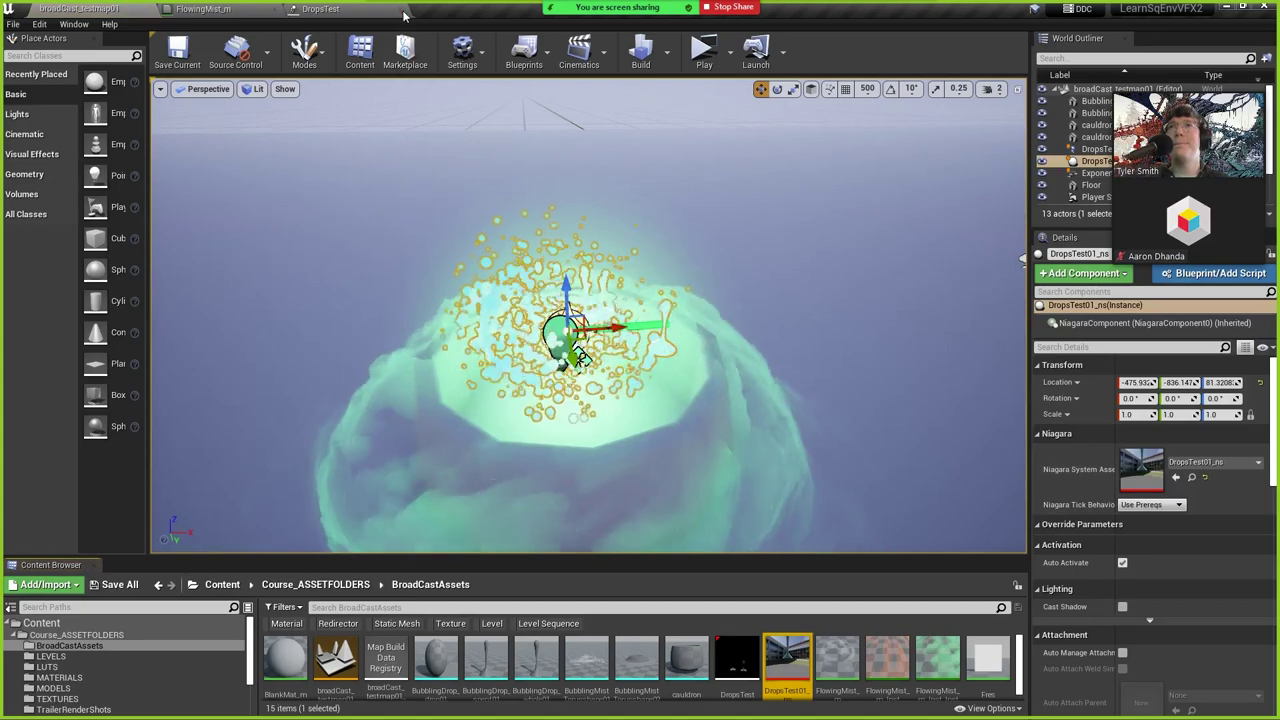
Close the DropsTest and FlowingMist_m editors, discarding the material changes, and open the DropsTest01_ns Niagara system.
click(274, 8)
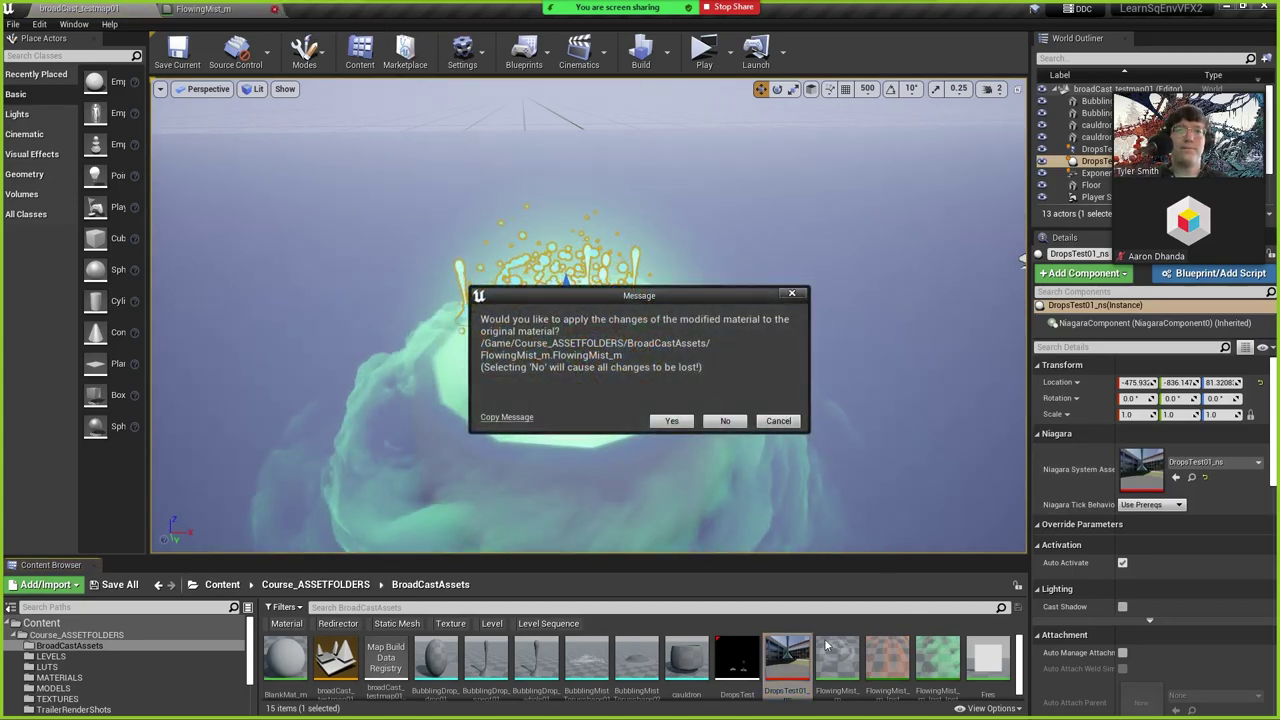
click(720, 424)
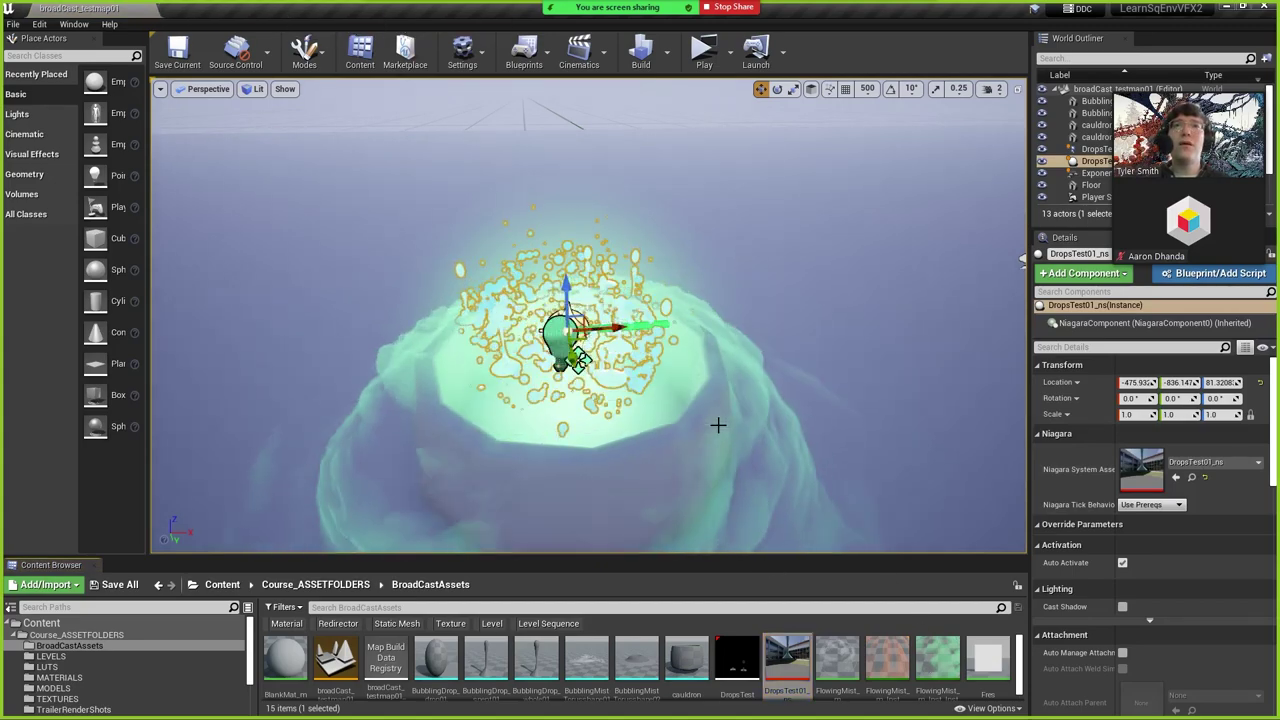
double_click(786, 673)
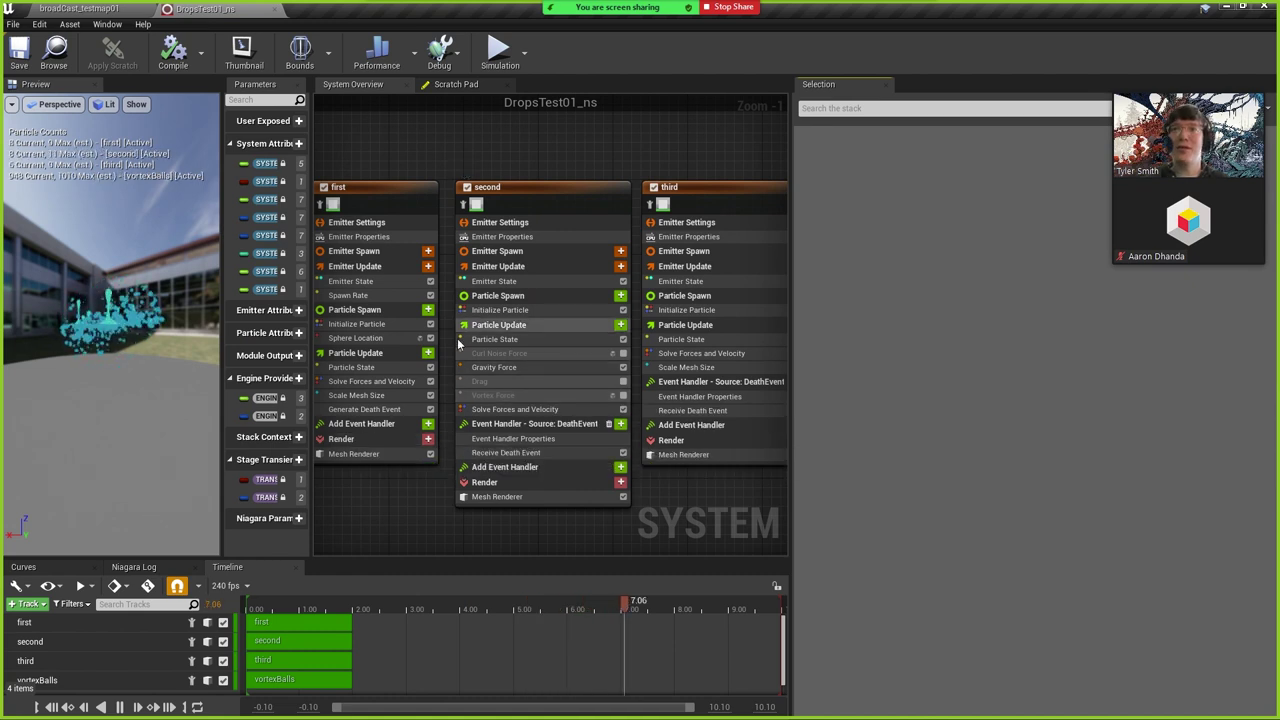
Inspect the Generate Death Event module in the Niagara emitter named first.
right_drag(389, 141, 524, 141)
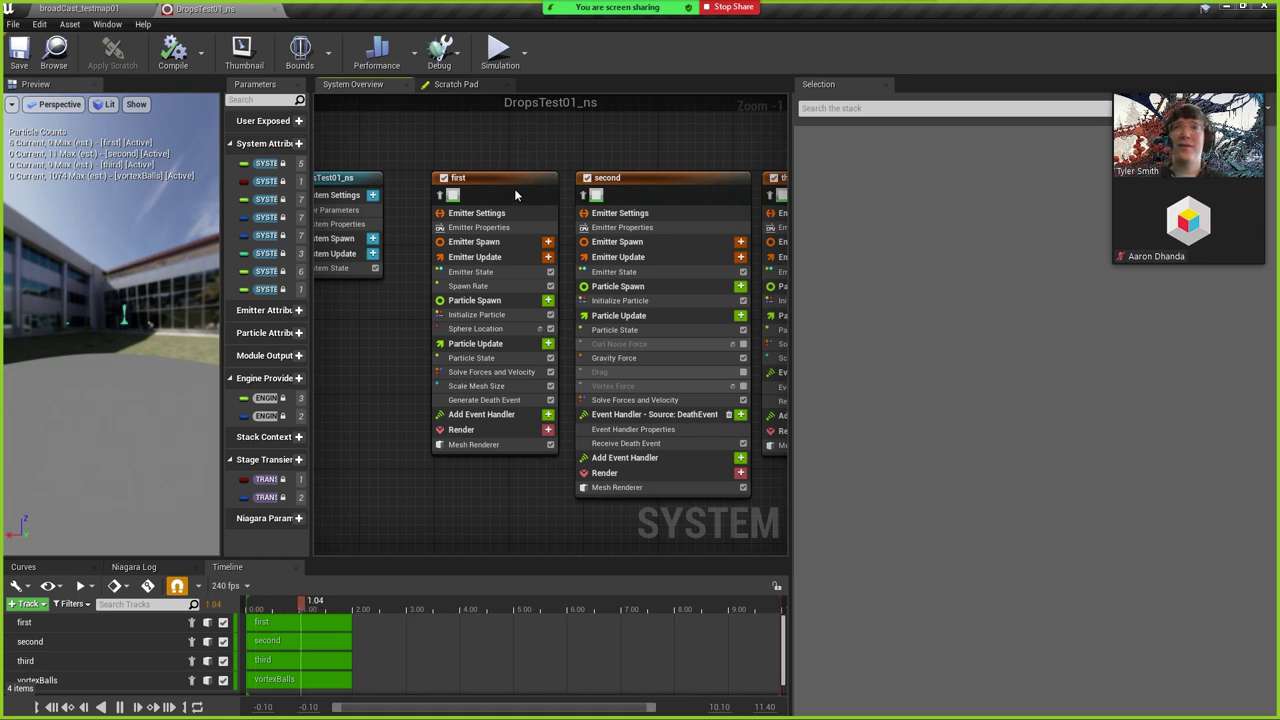
click(484, 400)
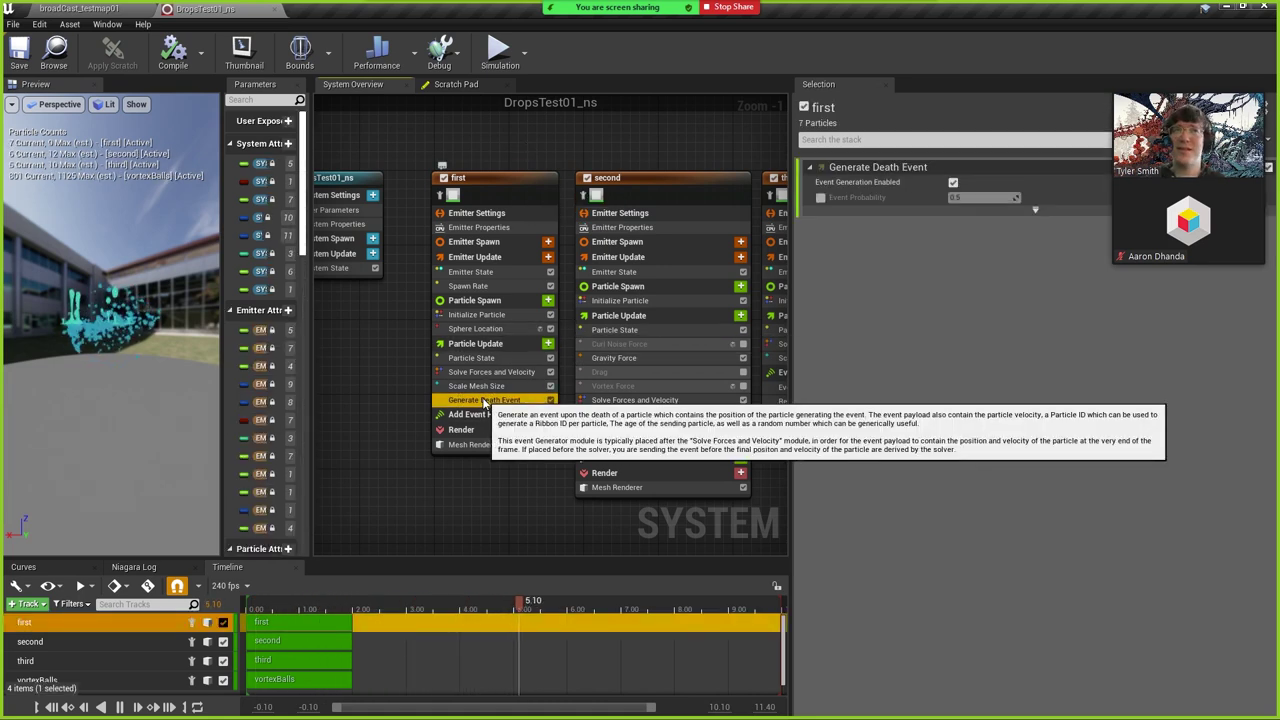
scroll(398, 448, up, 1)
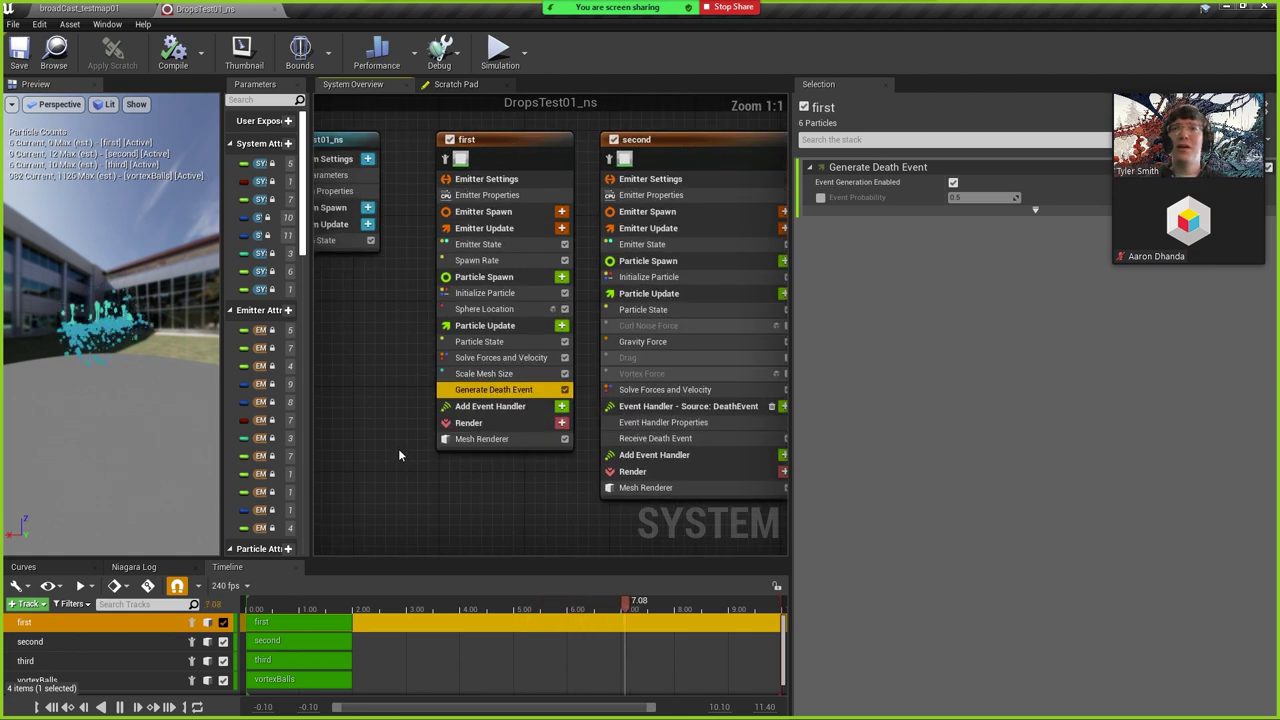
right_drag(405, 352, 364, 340)
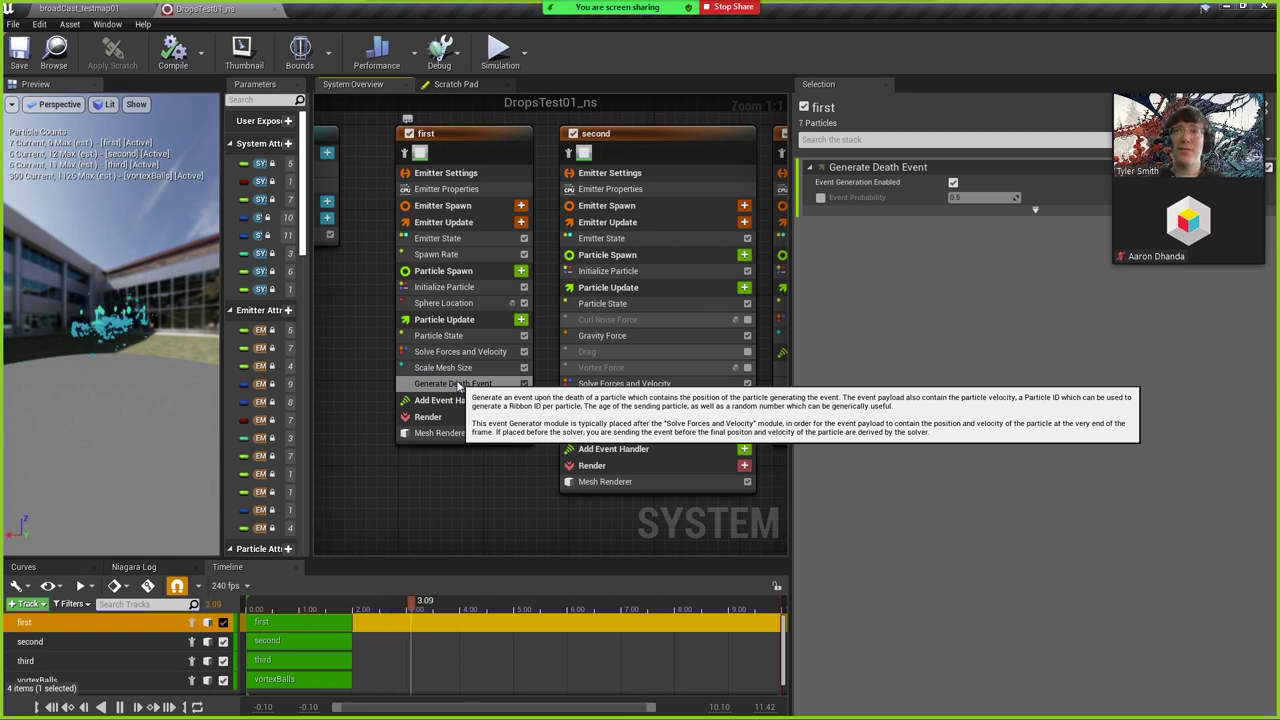
Search the modules available for the first emitter's Particle Update for "gen", and dismiss the list.
click(520, 319)
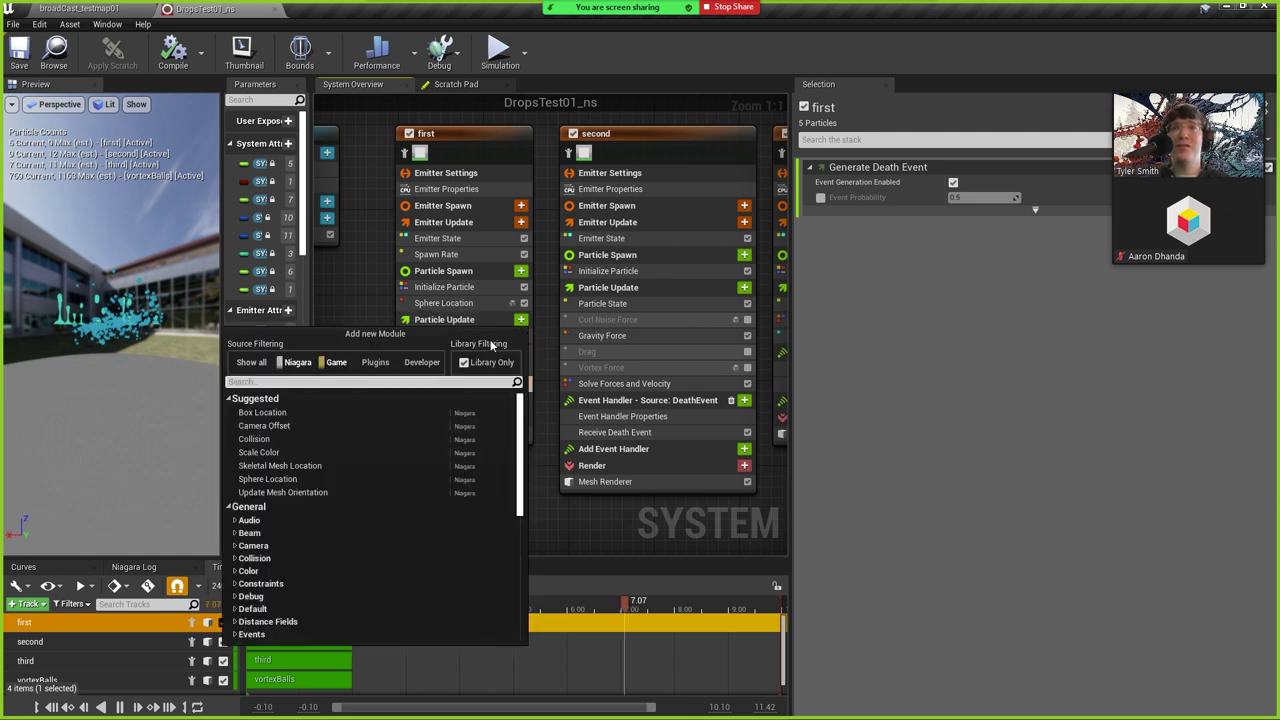
text(gen)
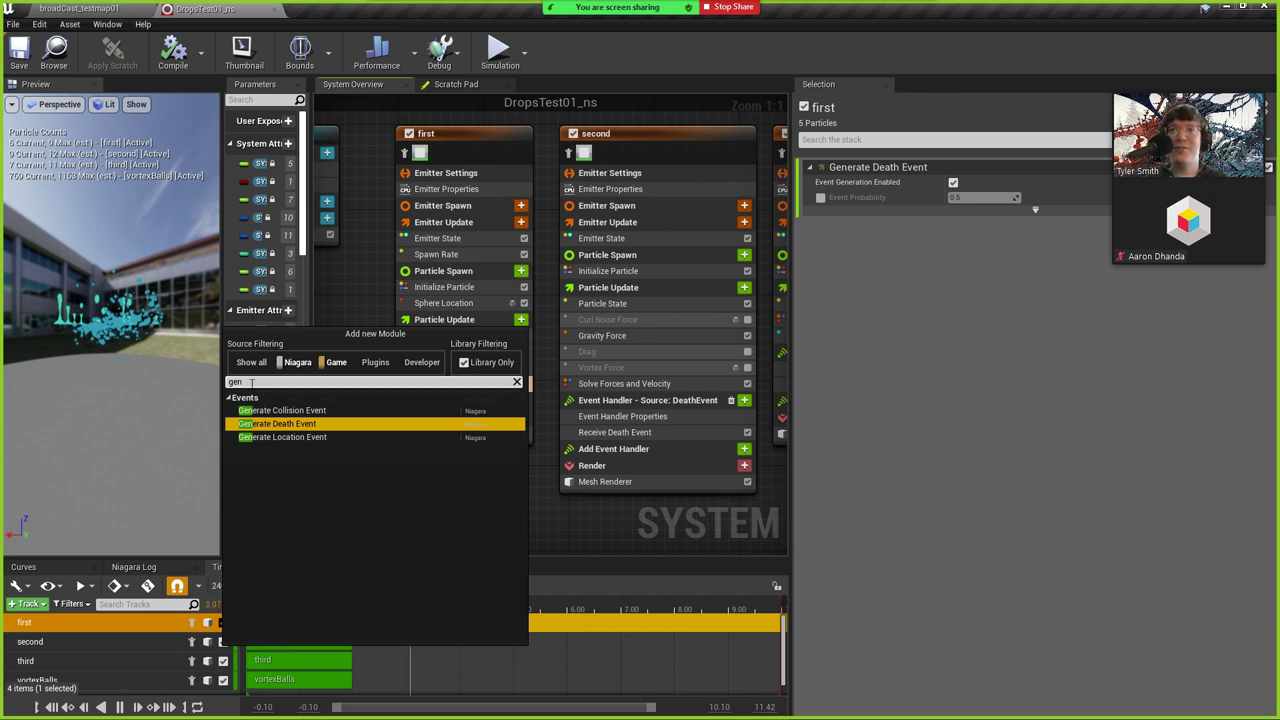
key(Return)
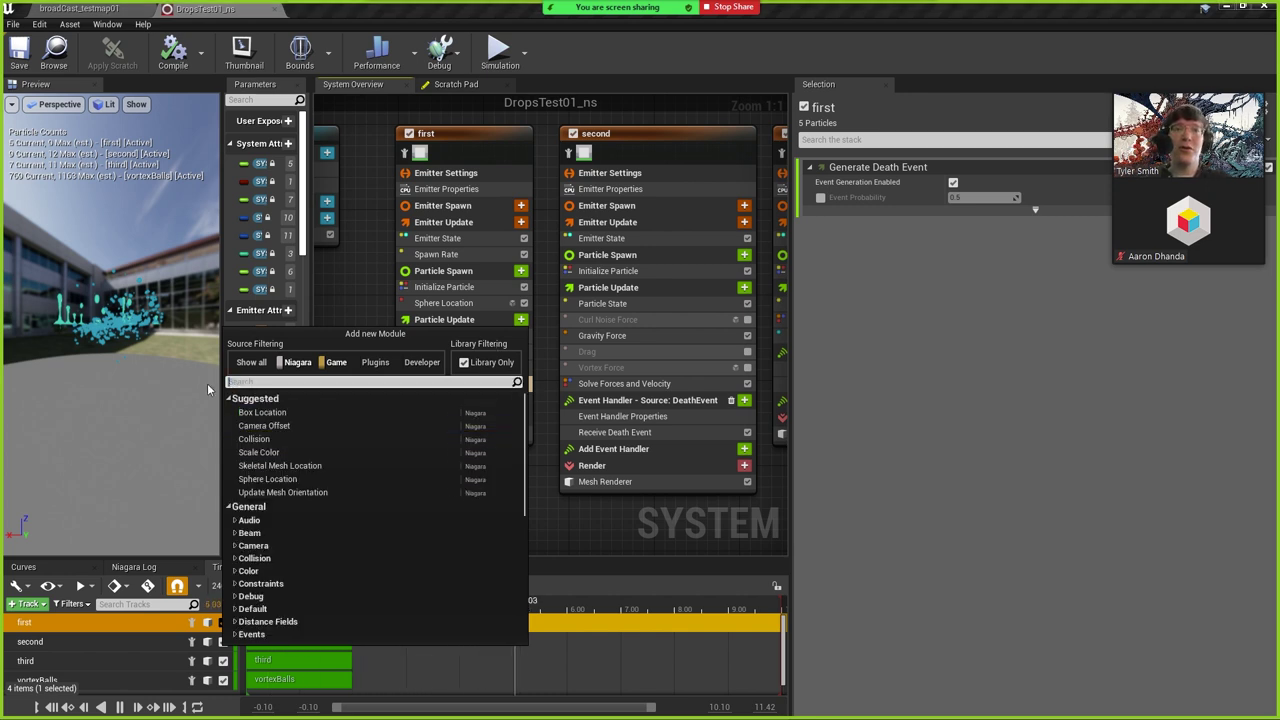
click(588, 525)
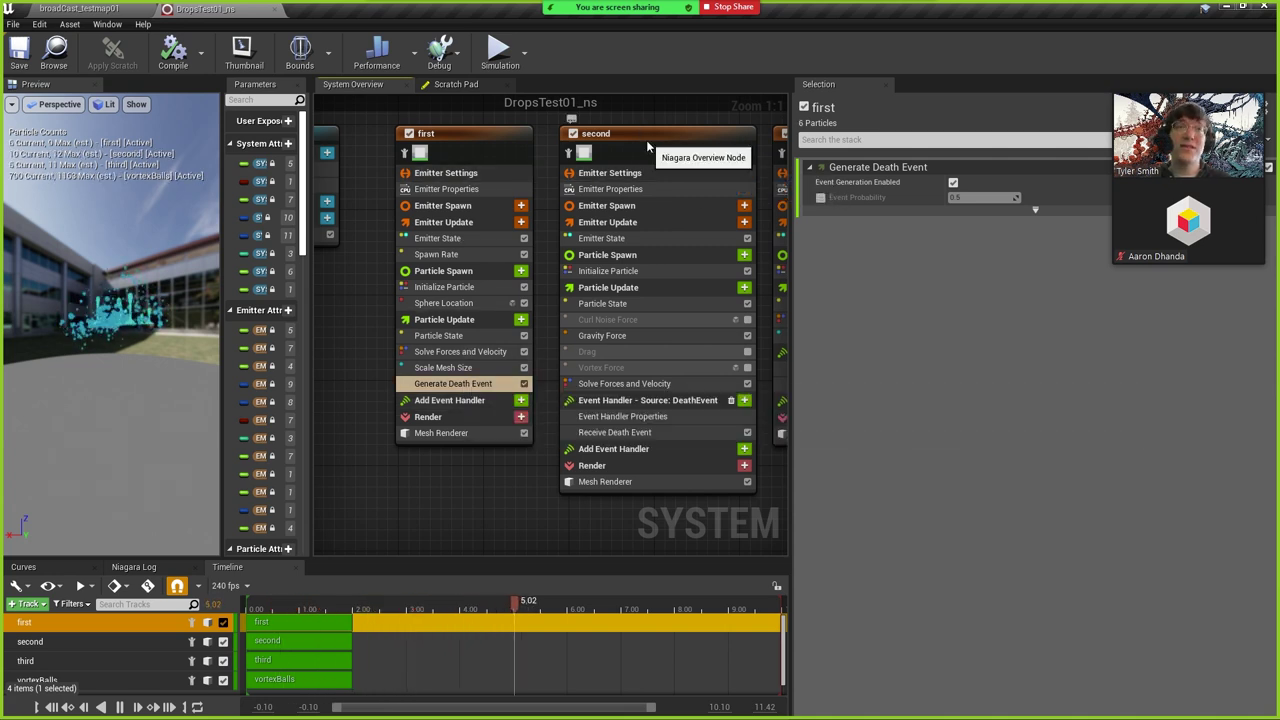
Review the Event Handler Properties and Receive Death Event settings of the emitter named second.
click(648, 418)
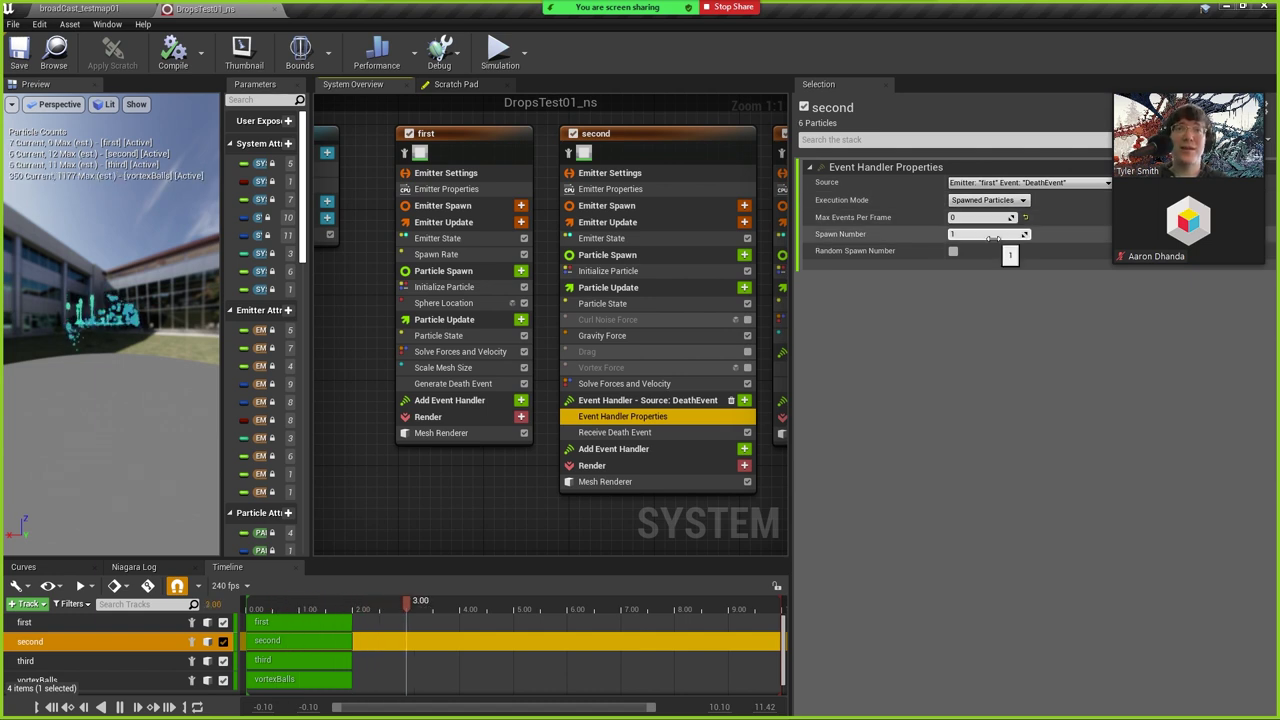
click(620, 432)
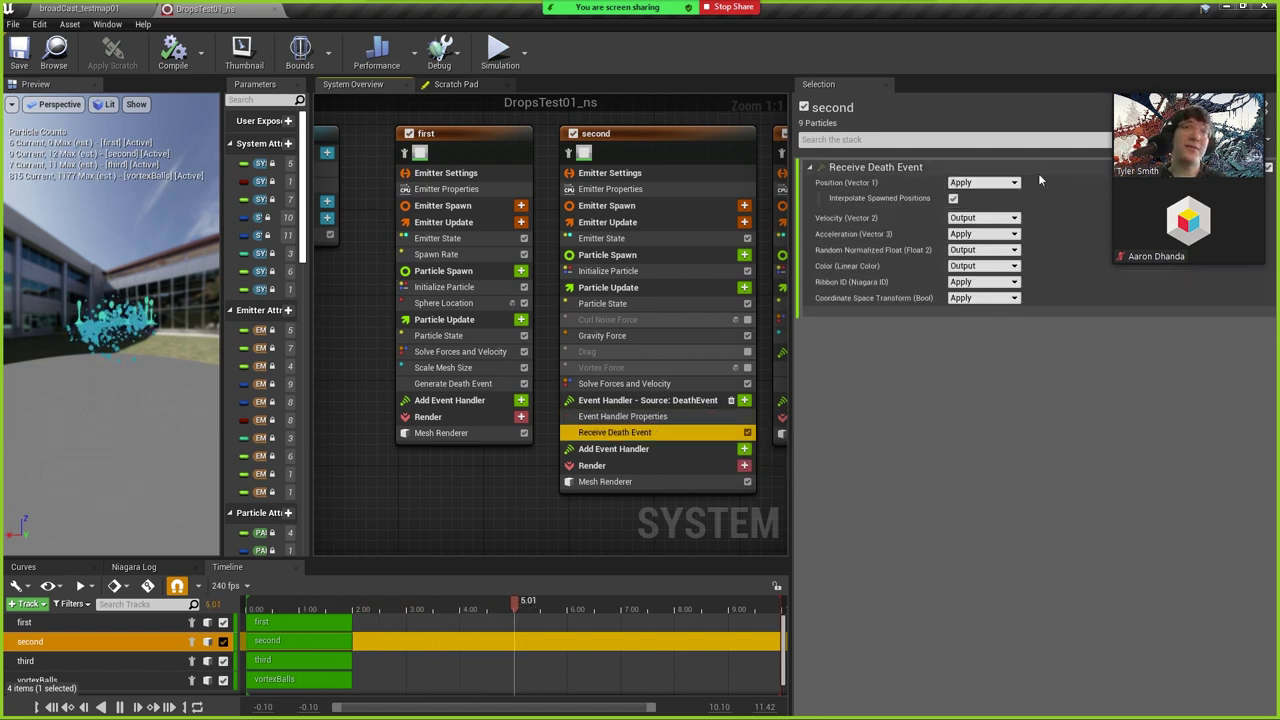
click(620, 416)
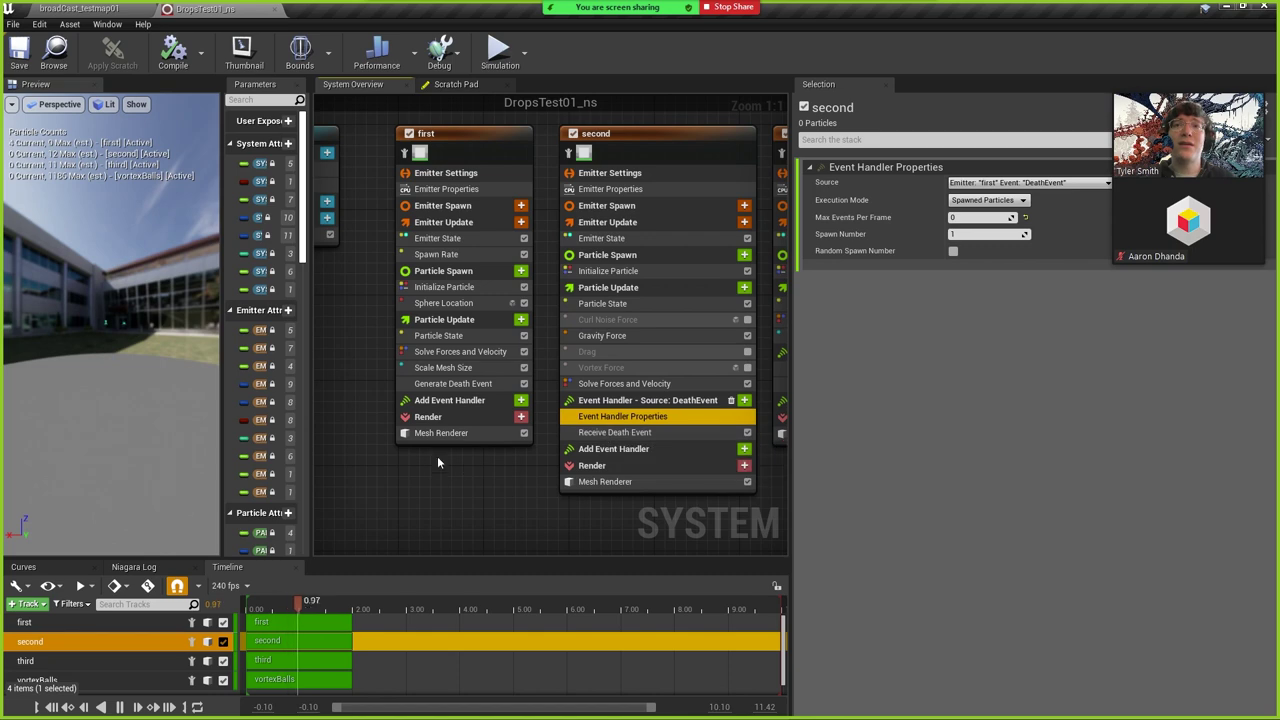
click(634, 401)
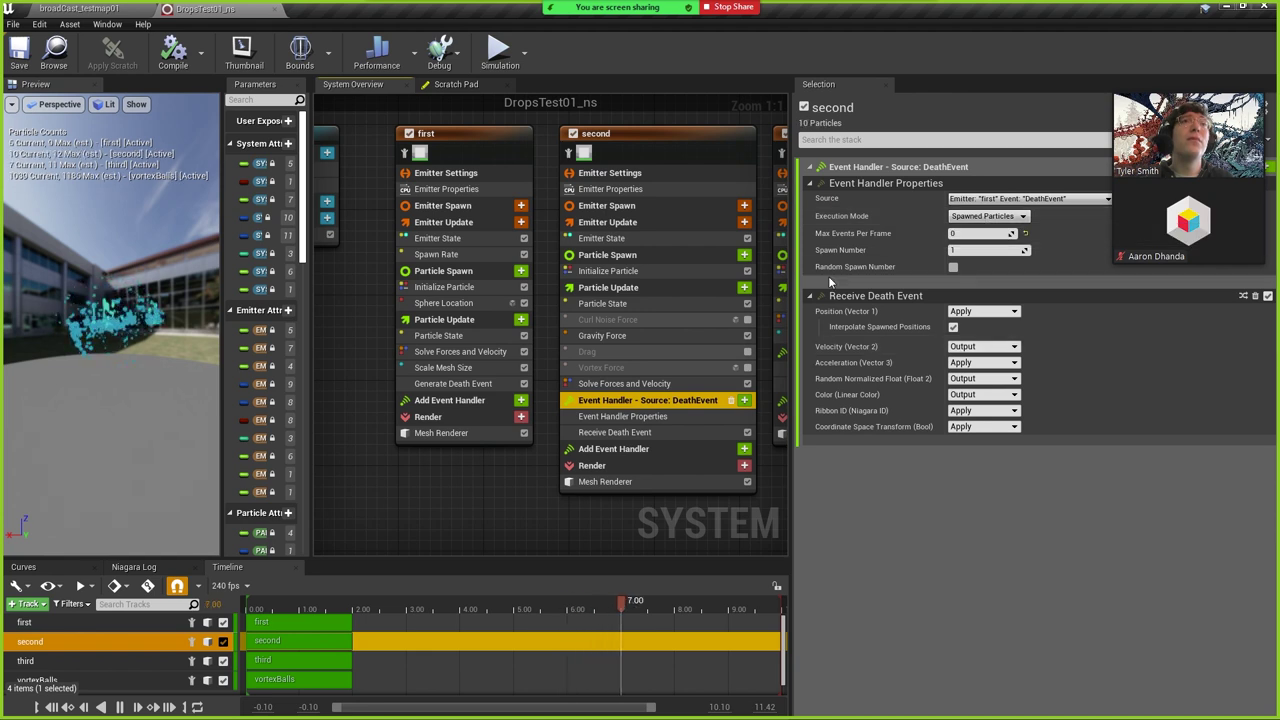
Check the event sources available to the second emitter's event handler, and bring the third emitter into view.
click(656, 416)
click(976, 184)
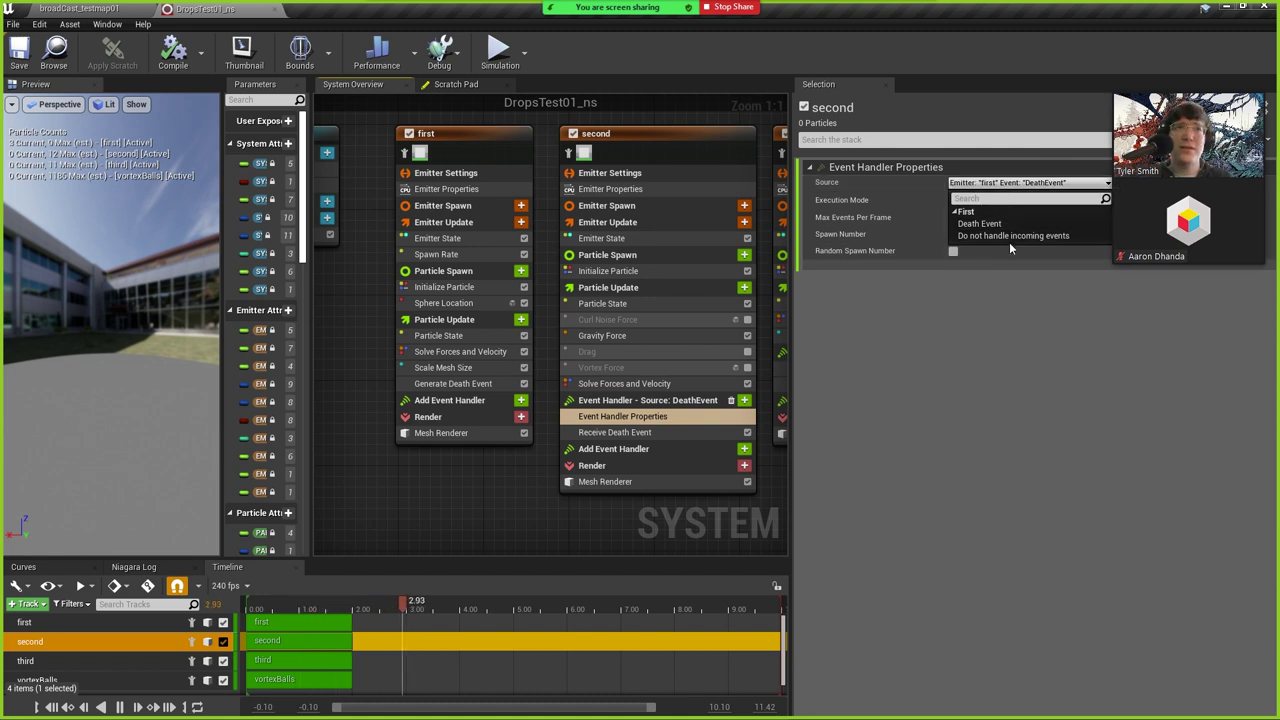
click(987, 392)
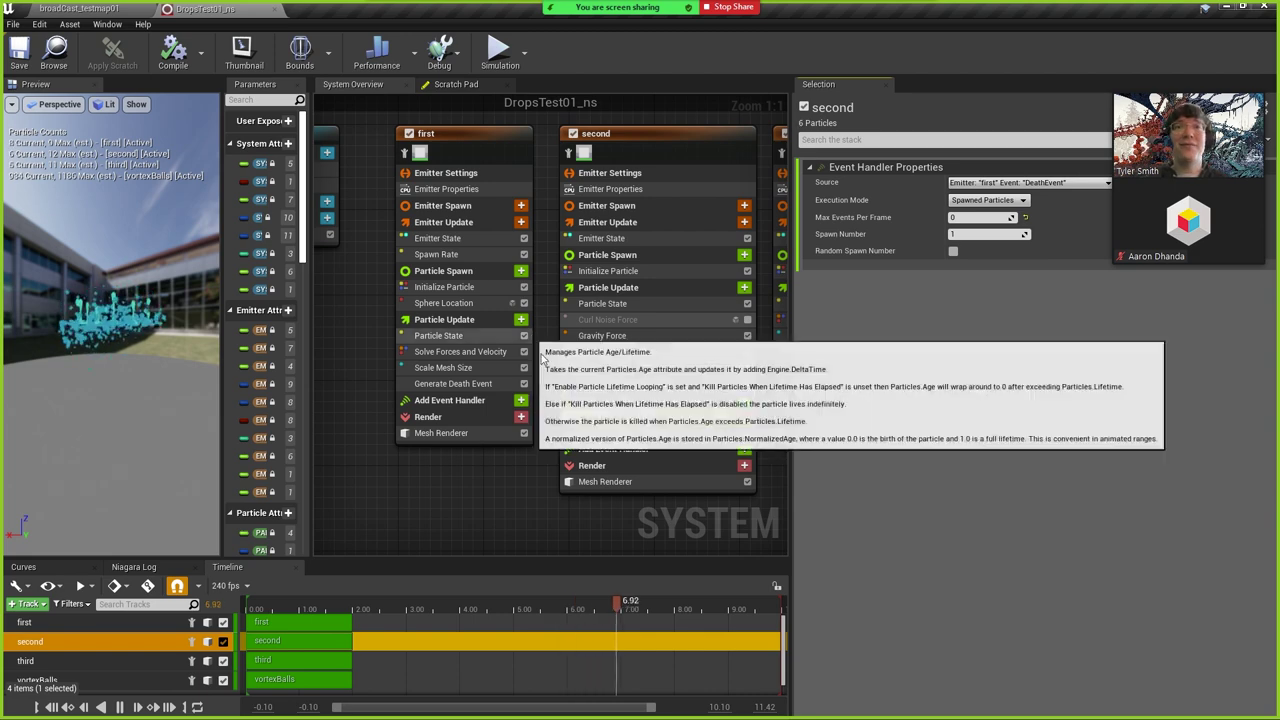
right_drag(536, 494, 386, 482)
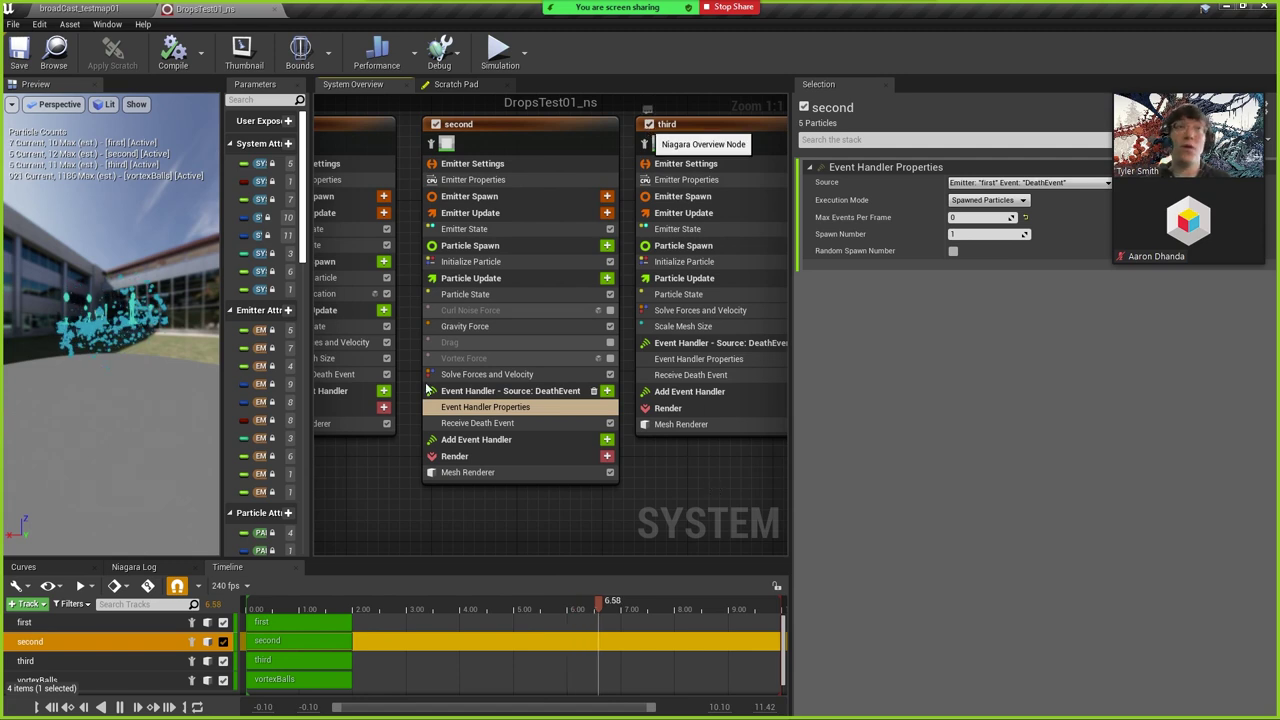
Disable the third and vortexBalls emitters to isolate the first and second emitters in the preview.
click(649, 124)
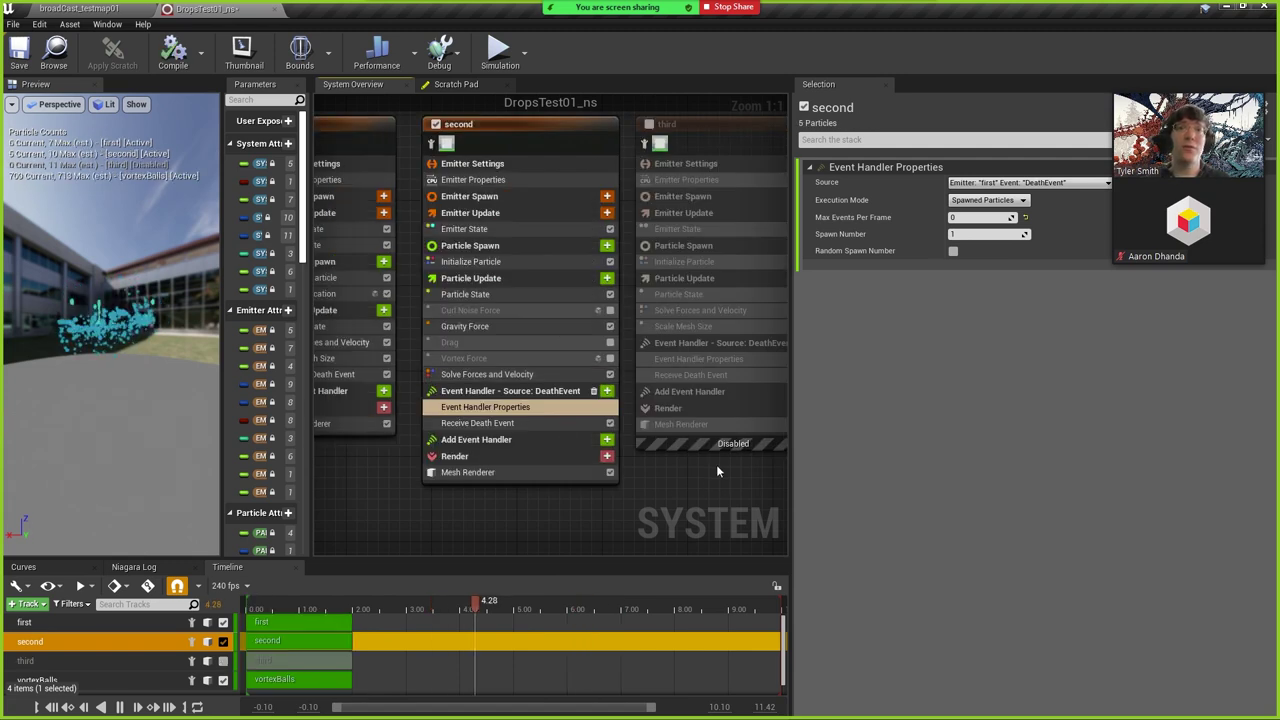
right_drag(716, 518, 434, 549)
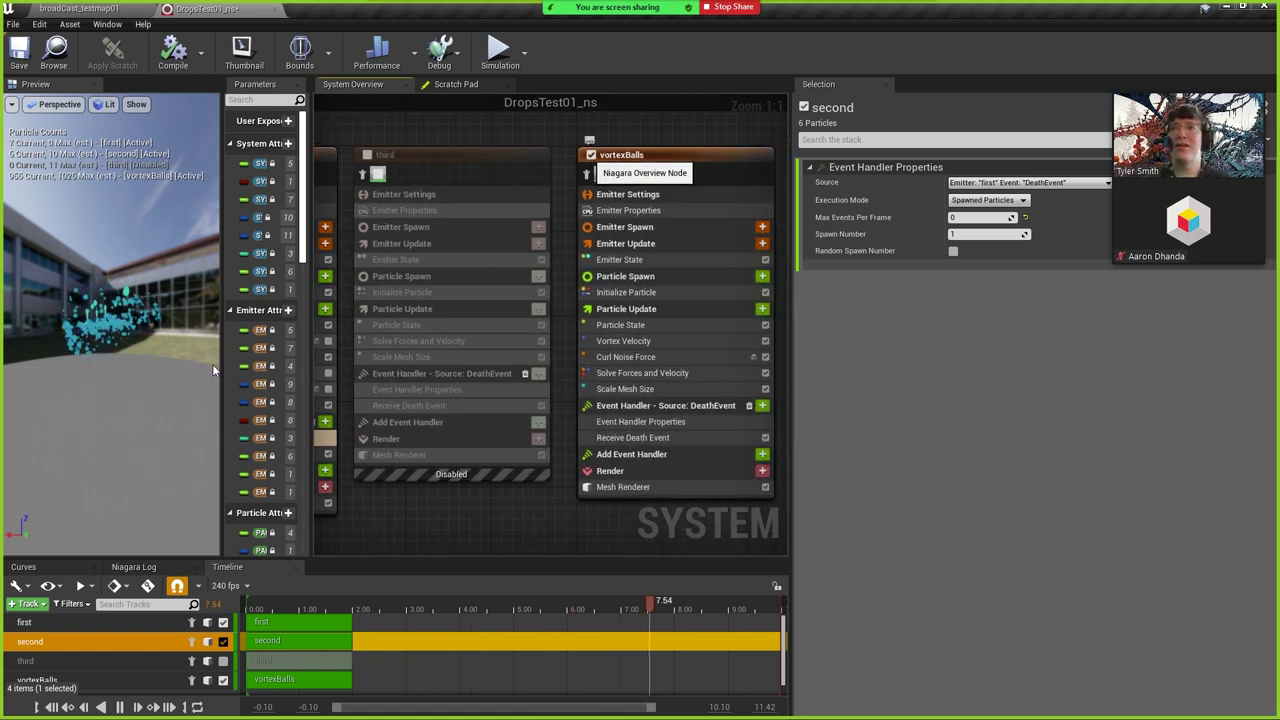
click(591, 155)
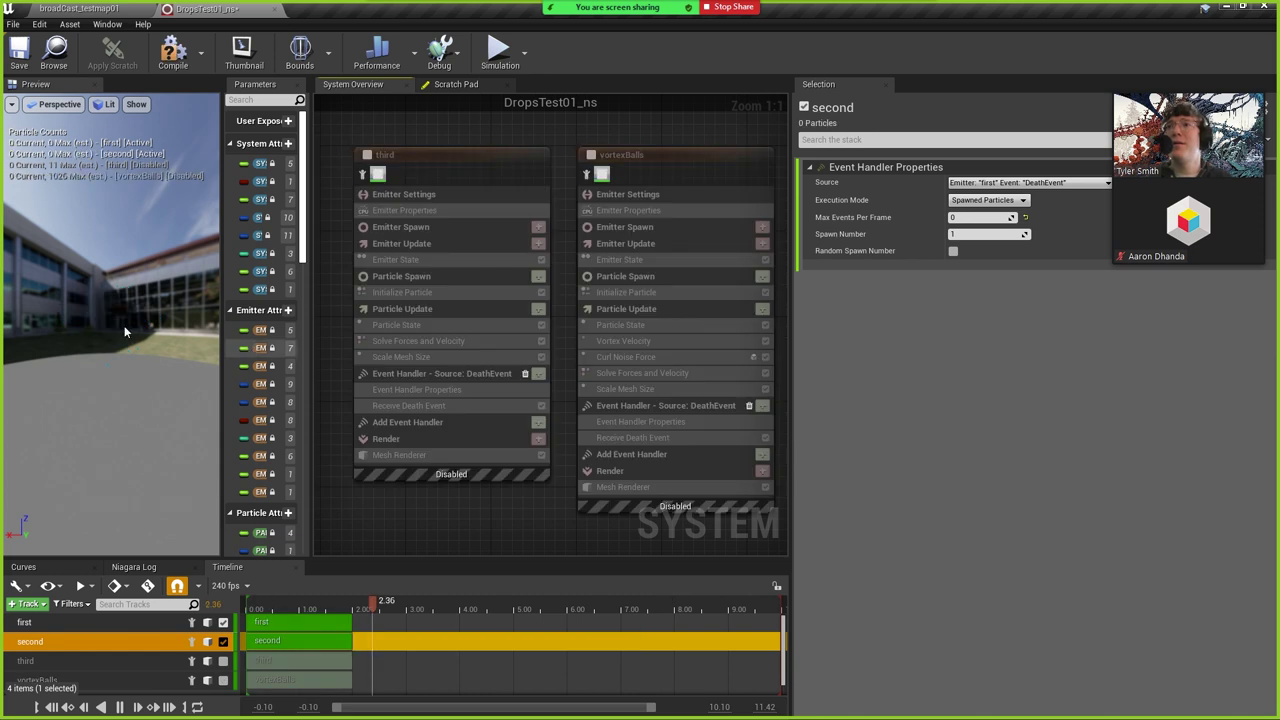
drag(160, 268, 160, 268)
right_drag(398, 540, 843, 516)
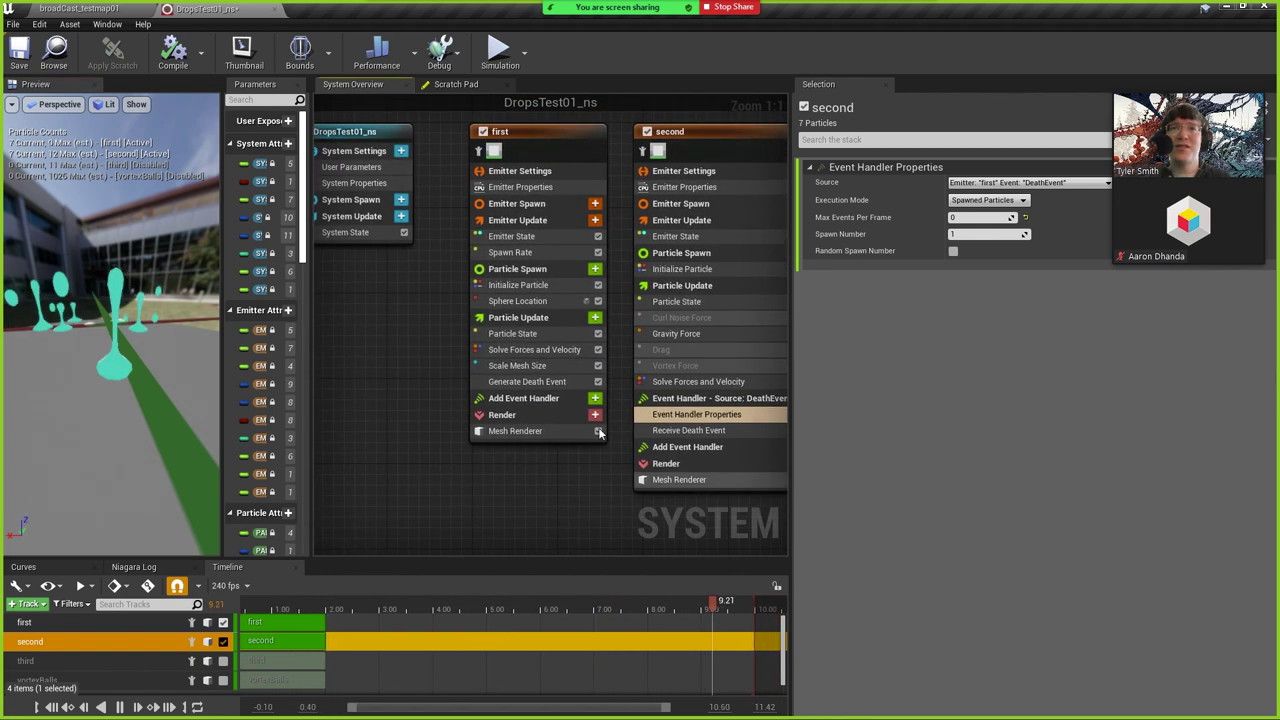
Review the Initialize Particle settings and the Scale Mesh Size curve of the emitter named first.
click(518, 285)
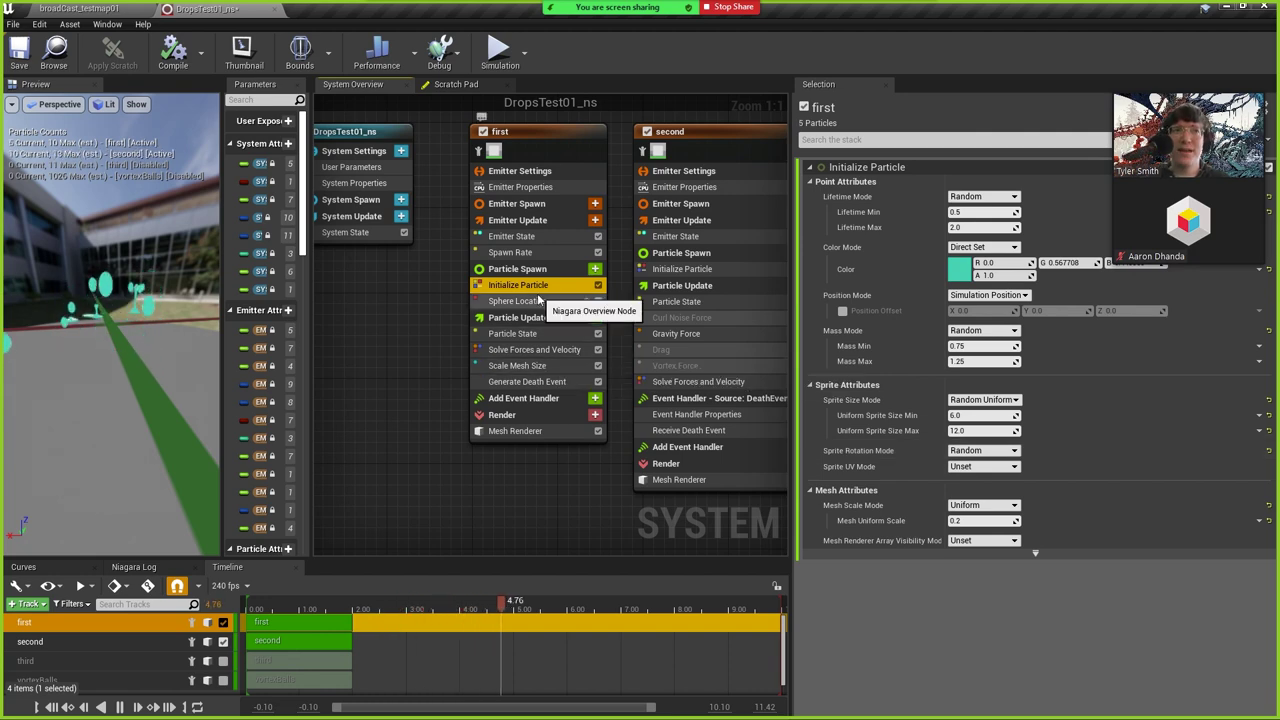
click(530, 366)
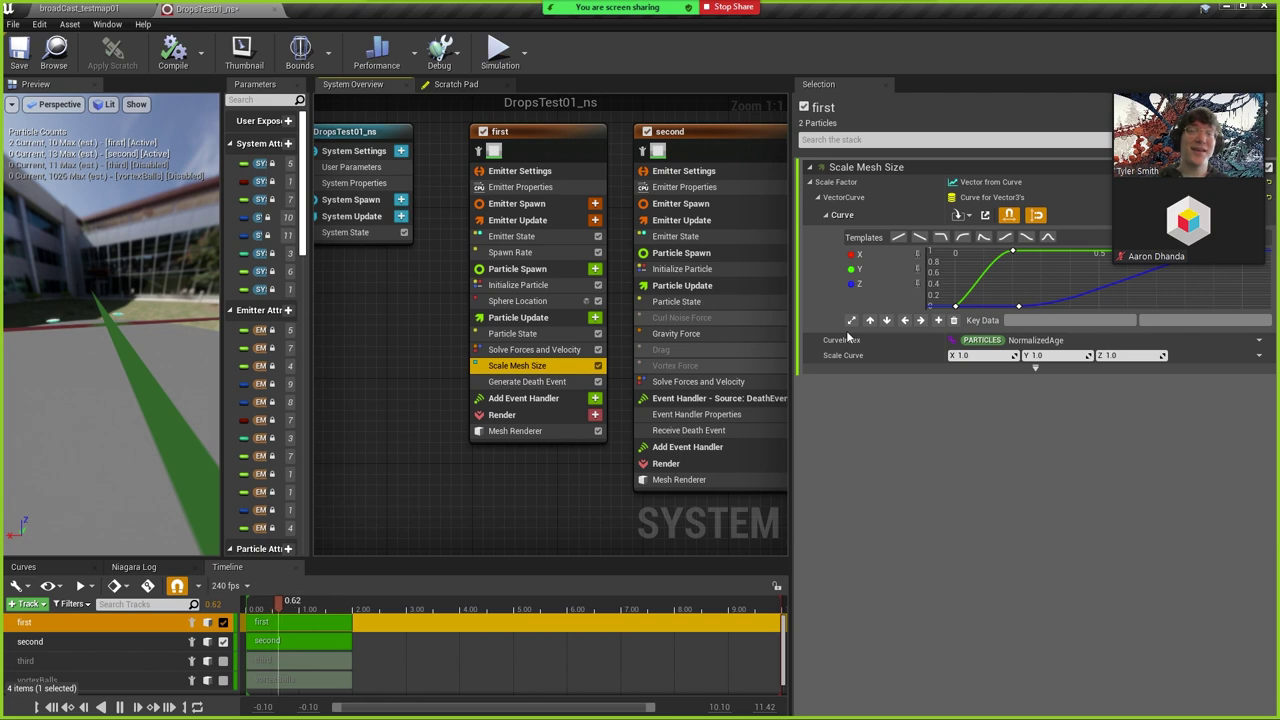
right_drag(388, 357, 338, 337)
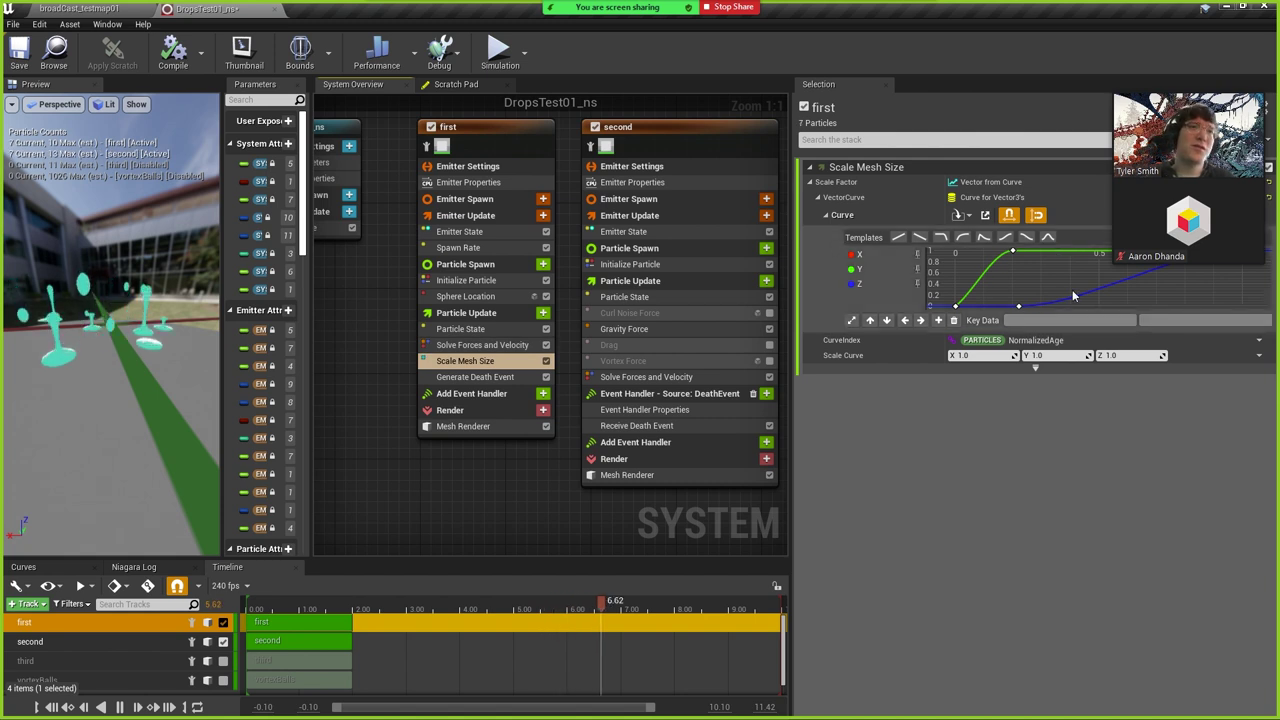
Steepen the tangent of the key at 0.2, 1.0 on the first emitter's Scale Mesh Size curve so it overshoots.
click(1013, 251)
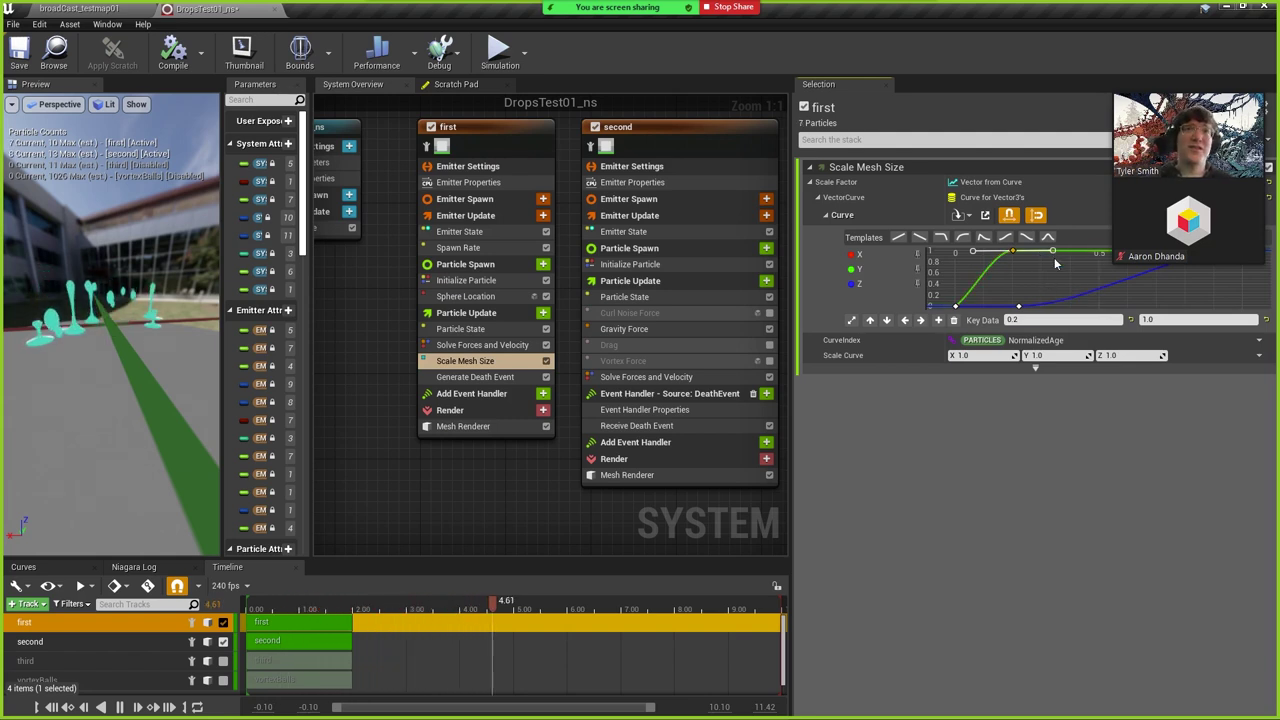
middle_click(1043, 252)
drag(1043, 252, 1043, 275)
key(ctrl+z)
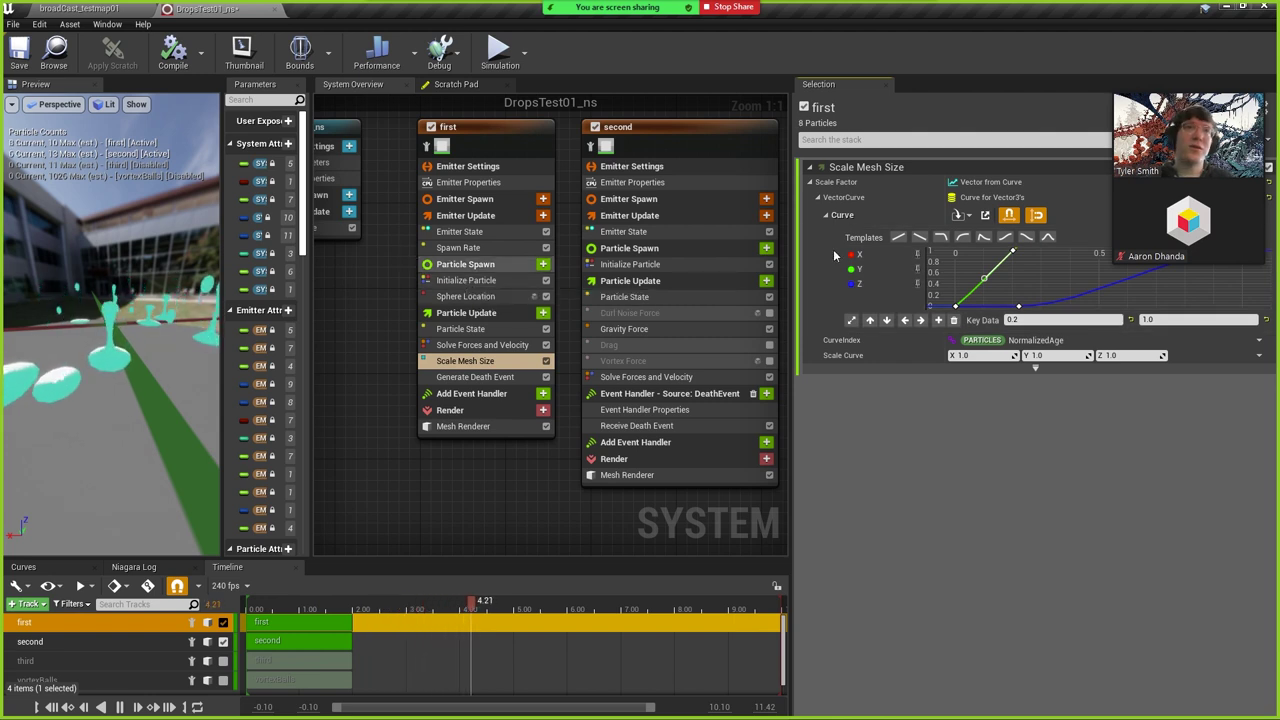
scroll(1026, 275, down, 2)
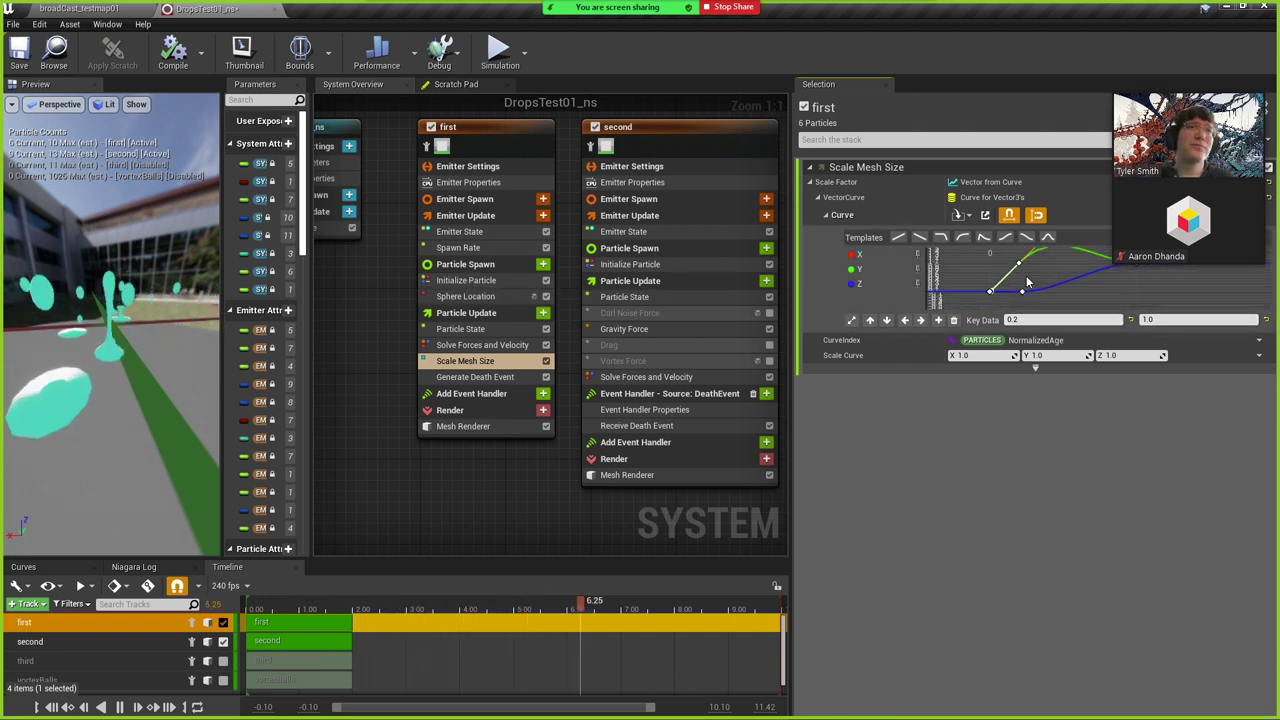
scroll(1026, 275, up, 1)
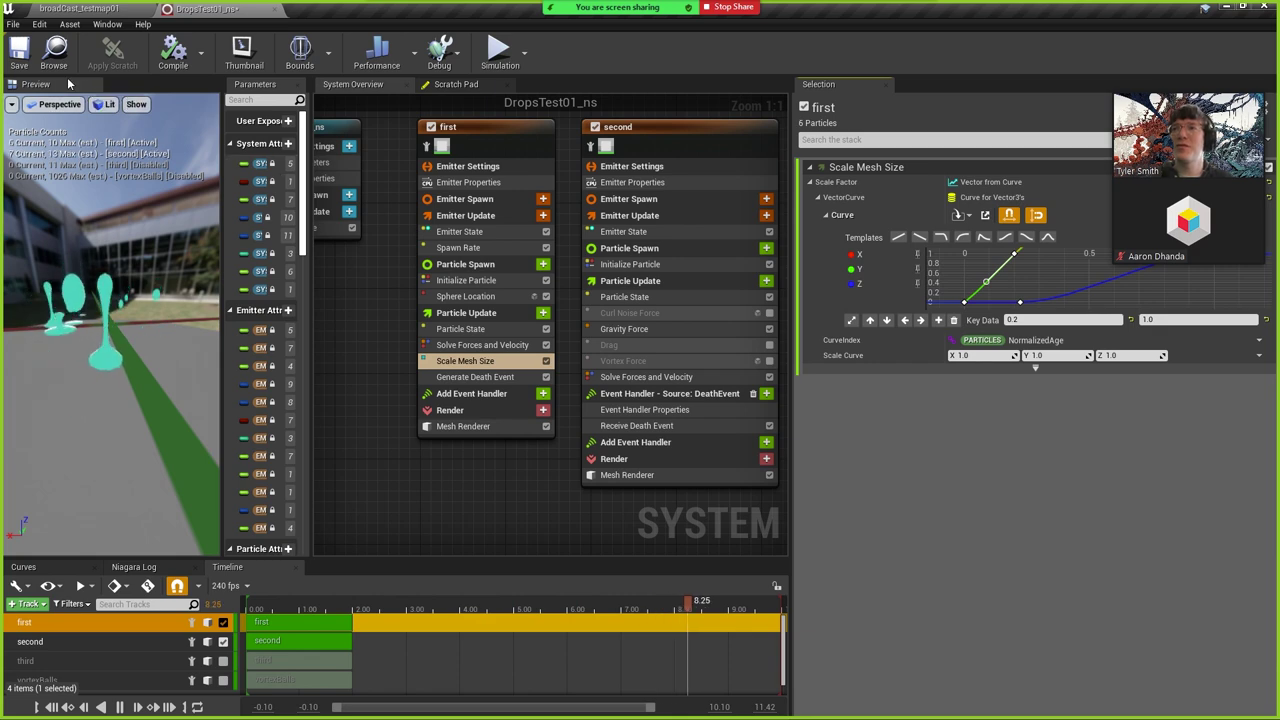
Enable the third and vortexBalls emitters again and widen the preview area slightly.
right_drag(658, 530, 460, 543)
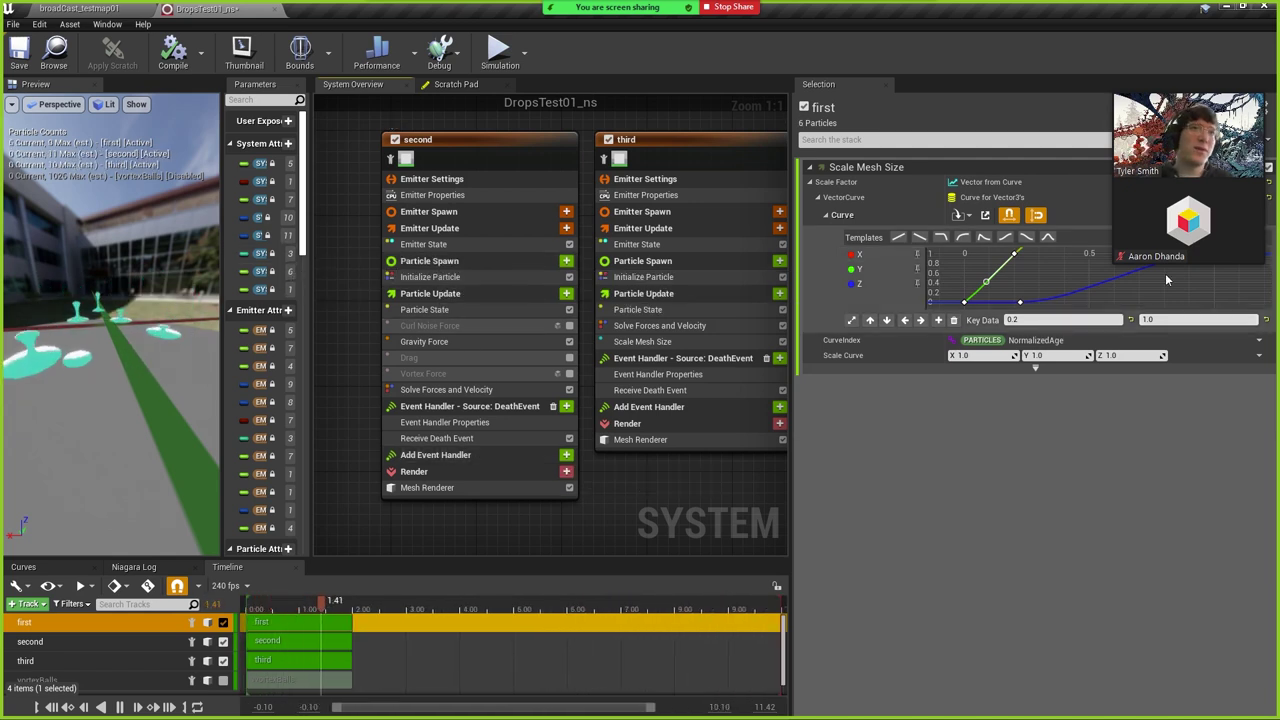
right_drag(1192, 292, 1080, 274)
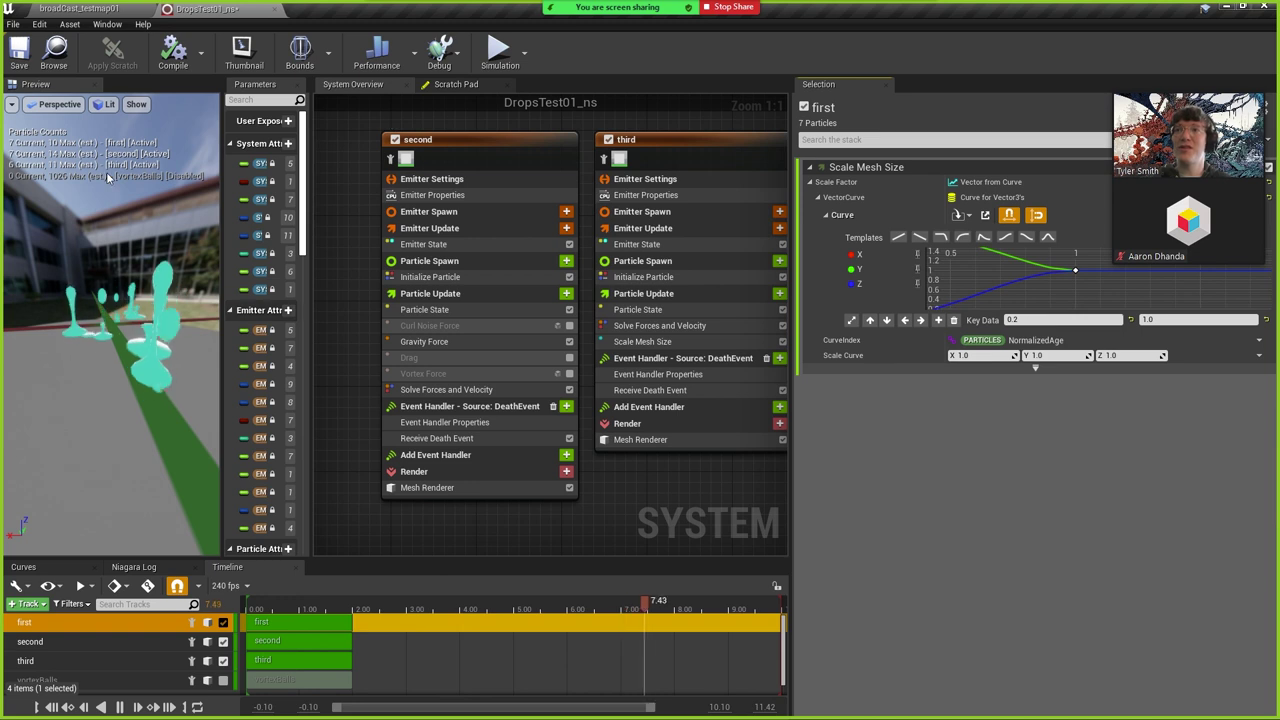
drag(224, 303, 241, 303)
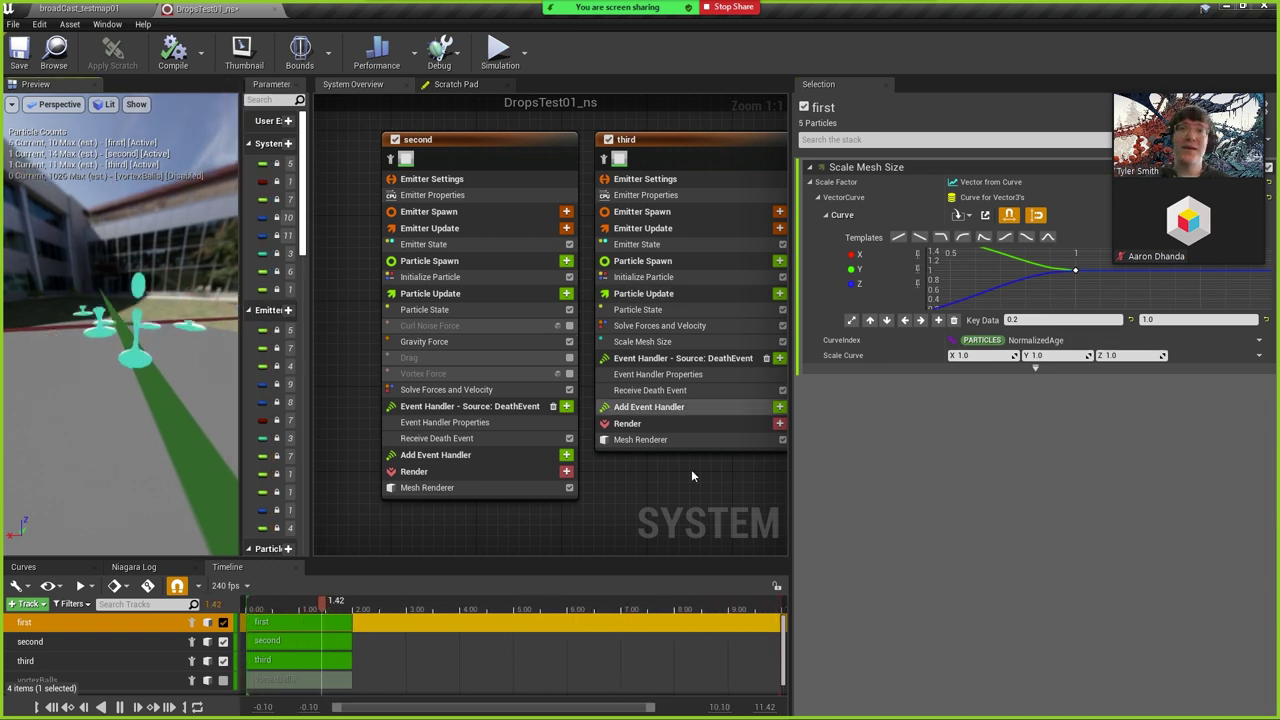
right_drag(742, 489, 532, 516)
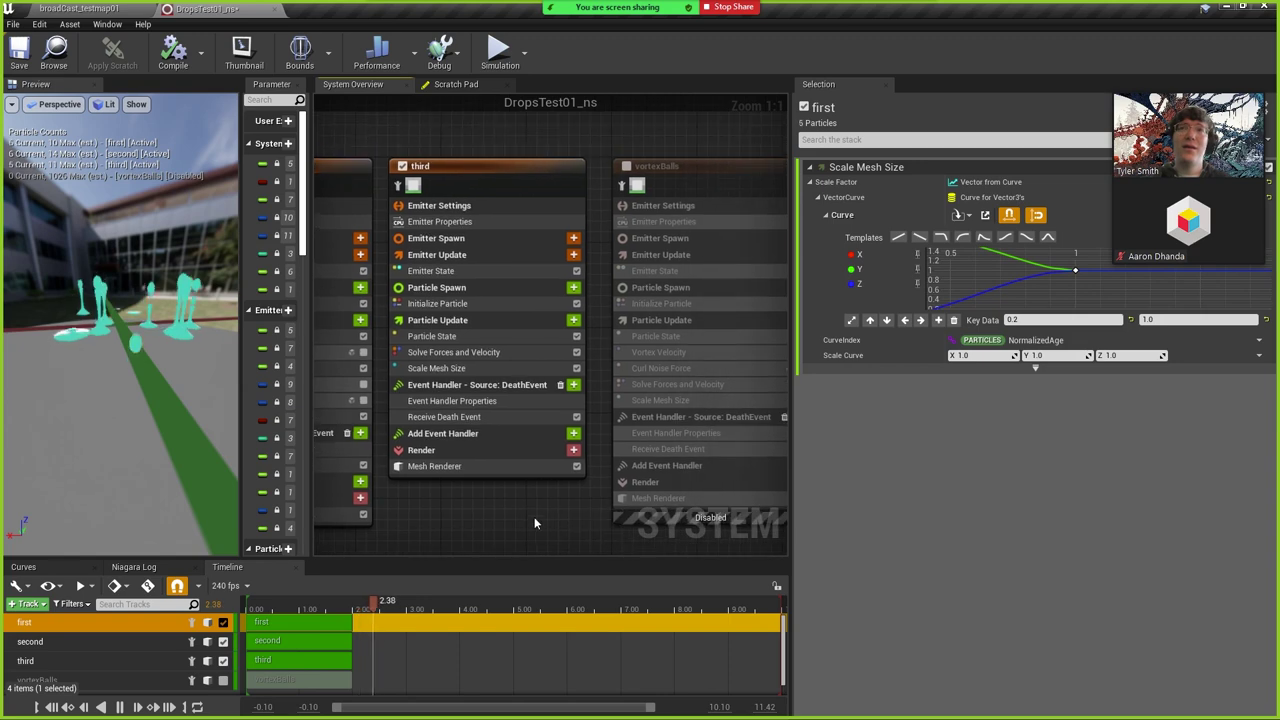
click(626, 166)
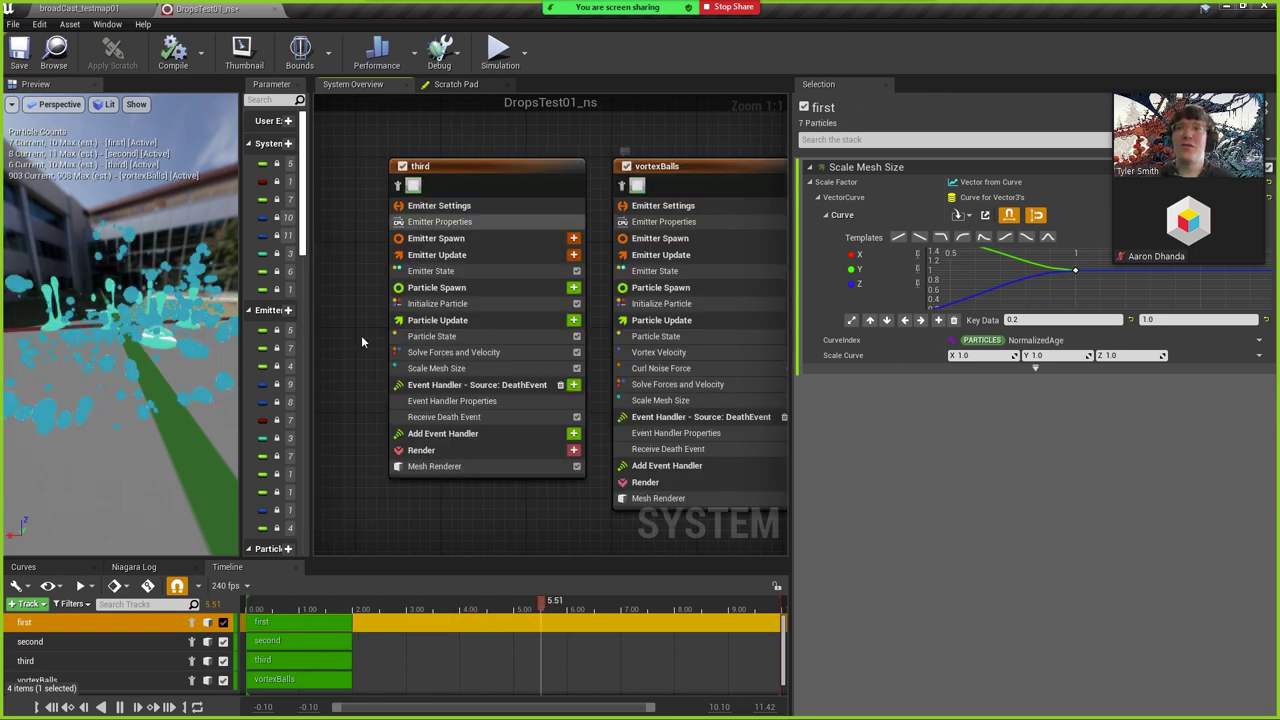
Review the Mesh Renderer, Vortex Velocity and Curl Noise Force settings of vortexBalls, and examine its swirling motion in the preview.
click(678, 499)
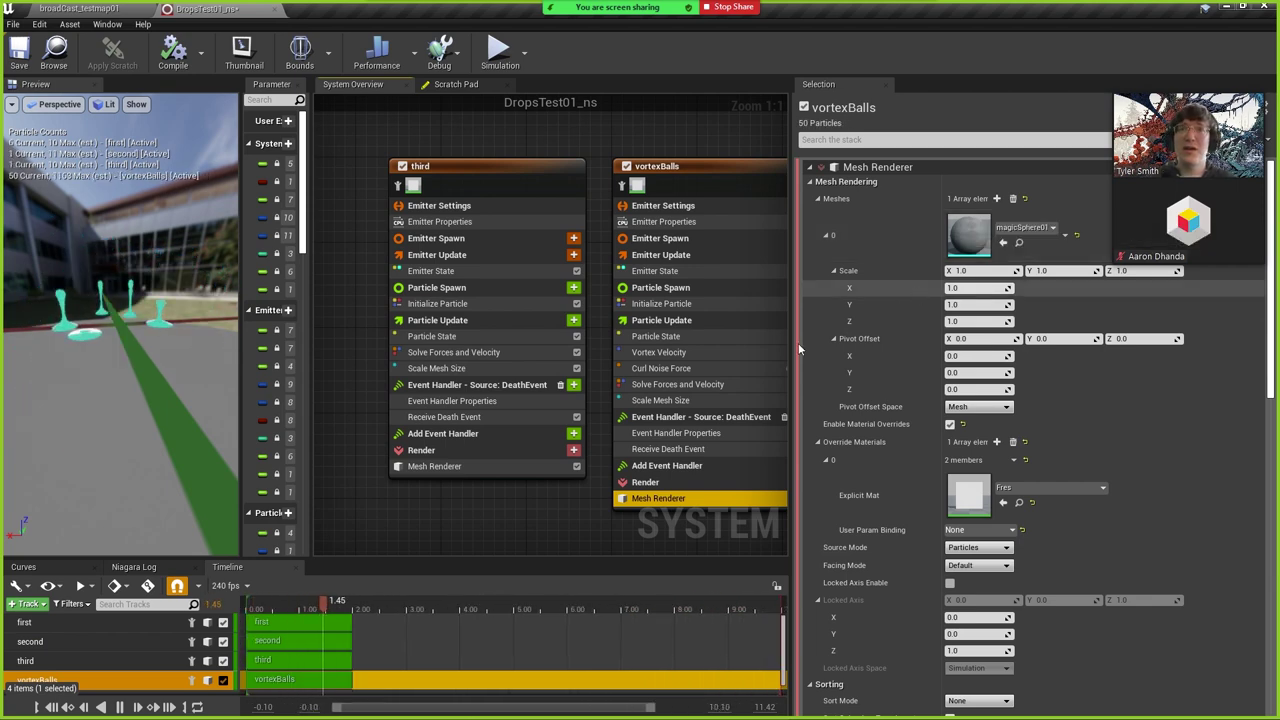
click(683, 350)
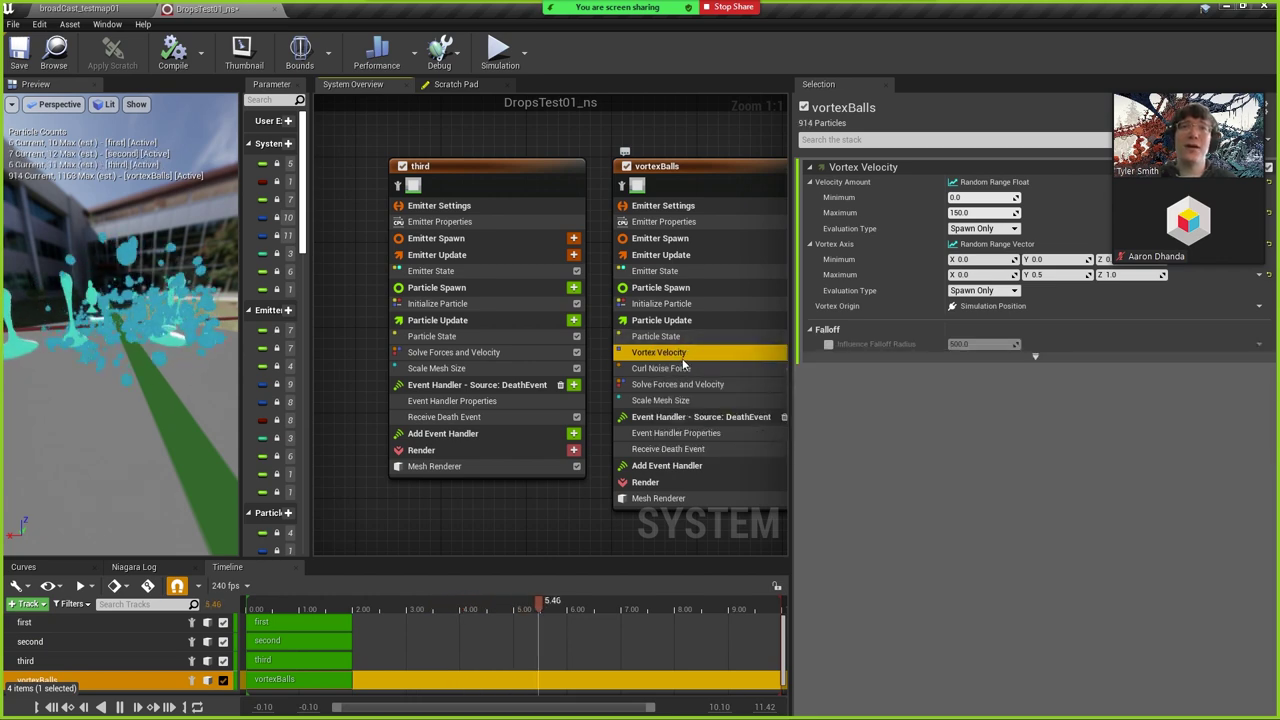
click(683, 367)
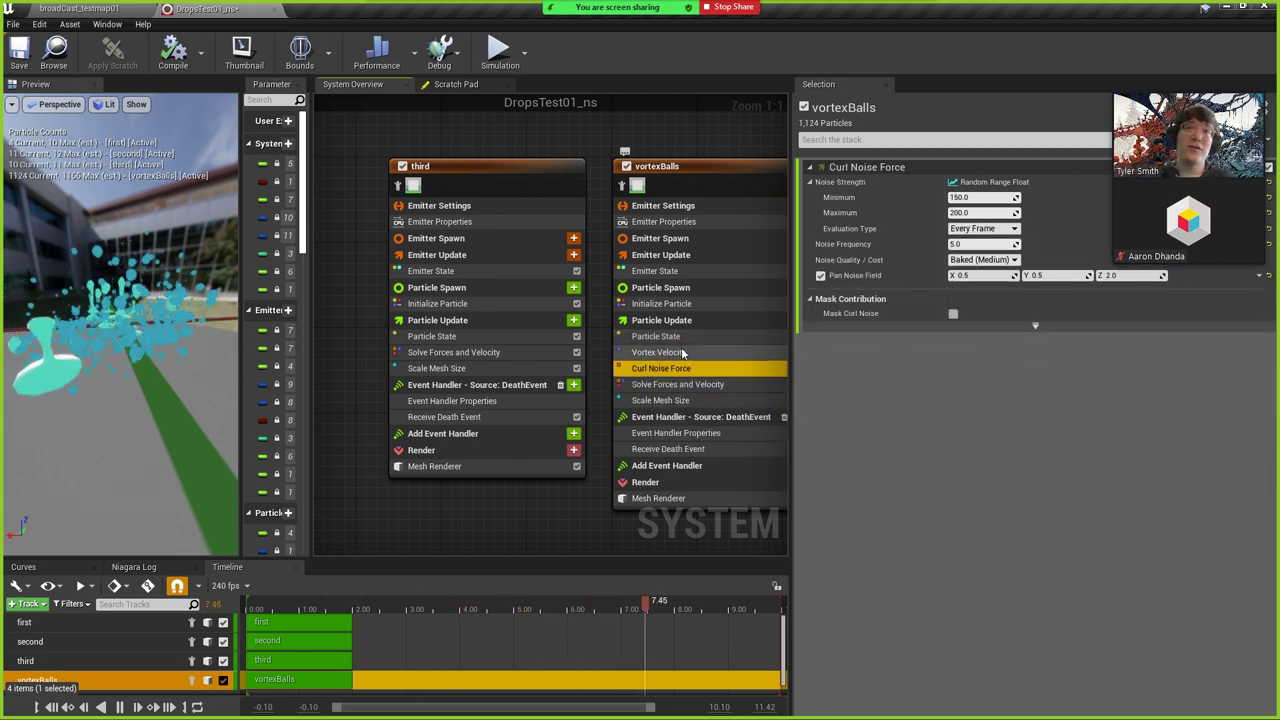
click(683, 352)
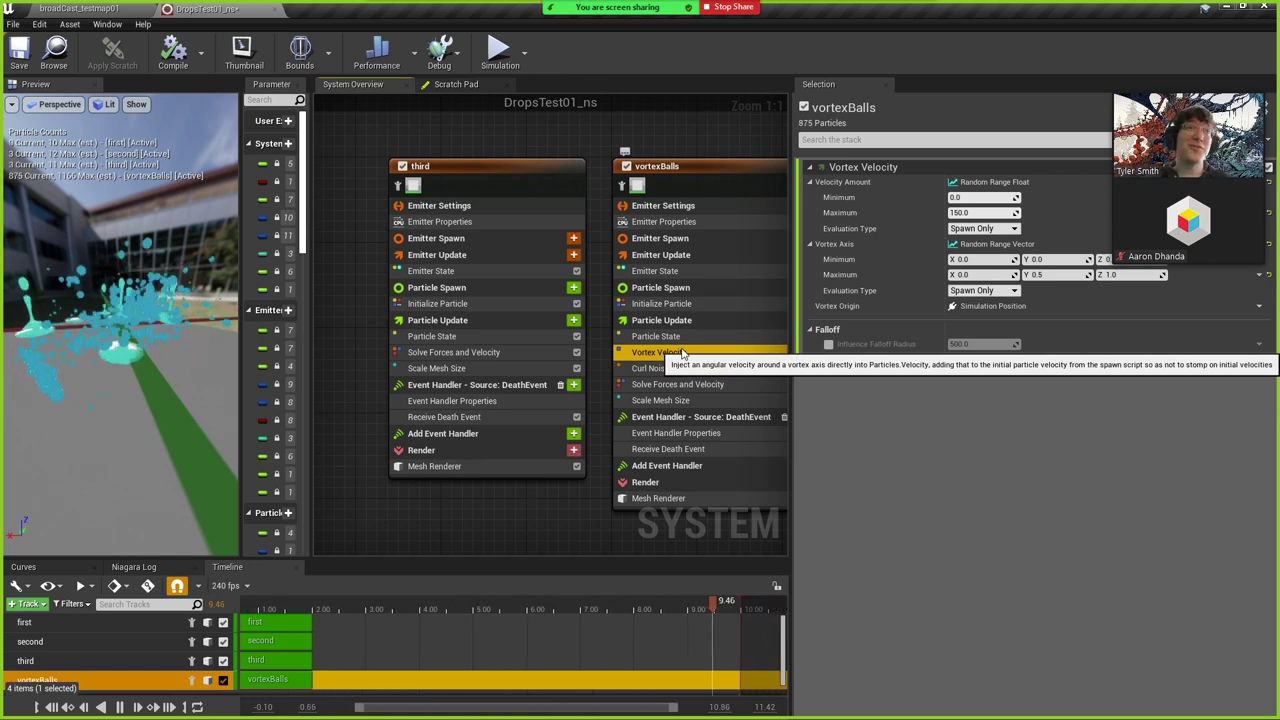
click(680, 370)
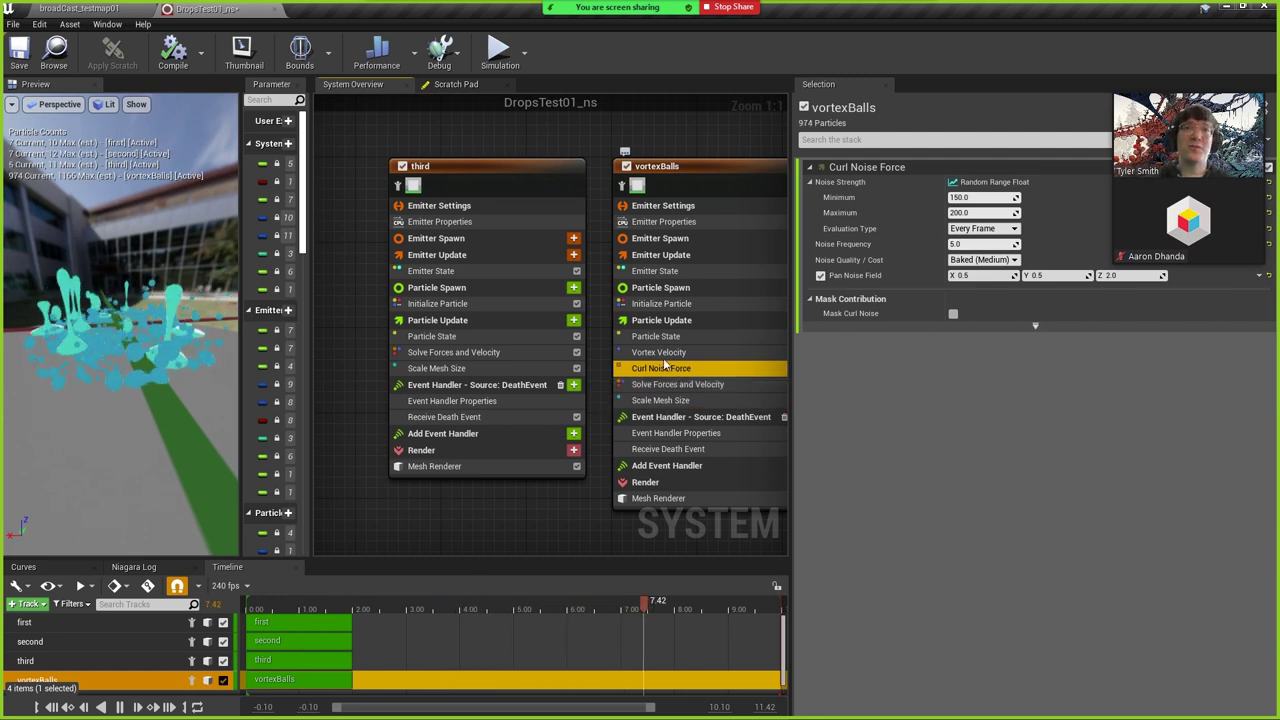
click(660, 356)
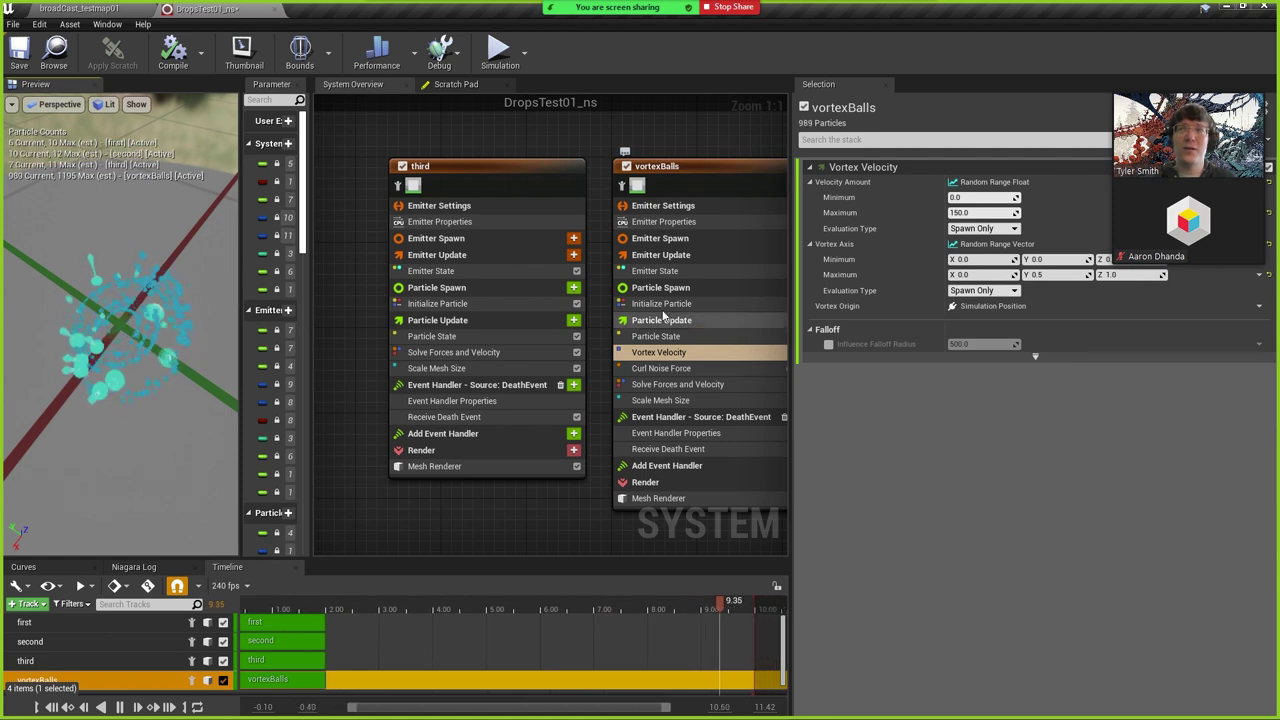
drag(126, 316, 158, 288)
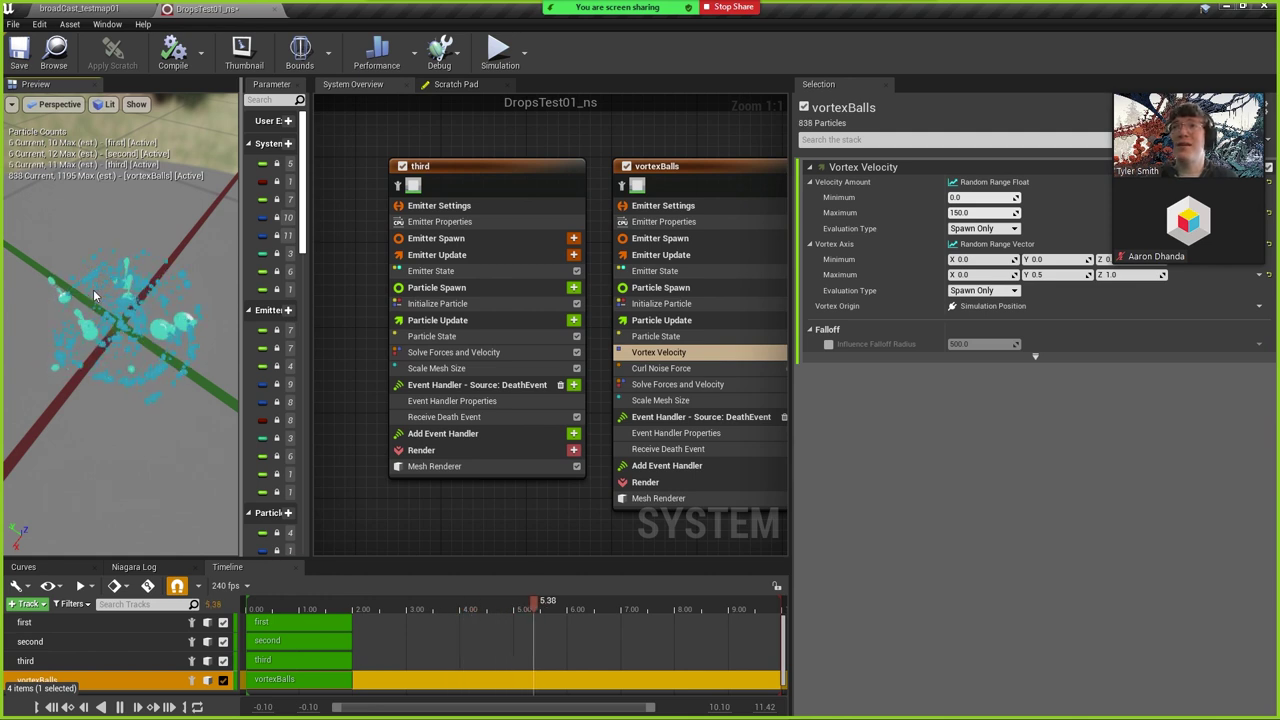
drag(98, 304, 166, 335)
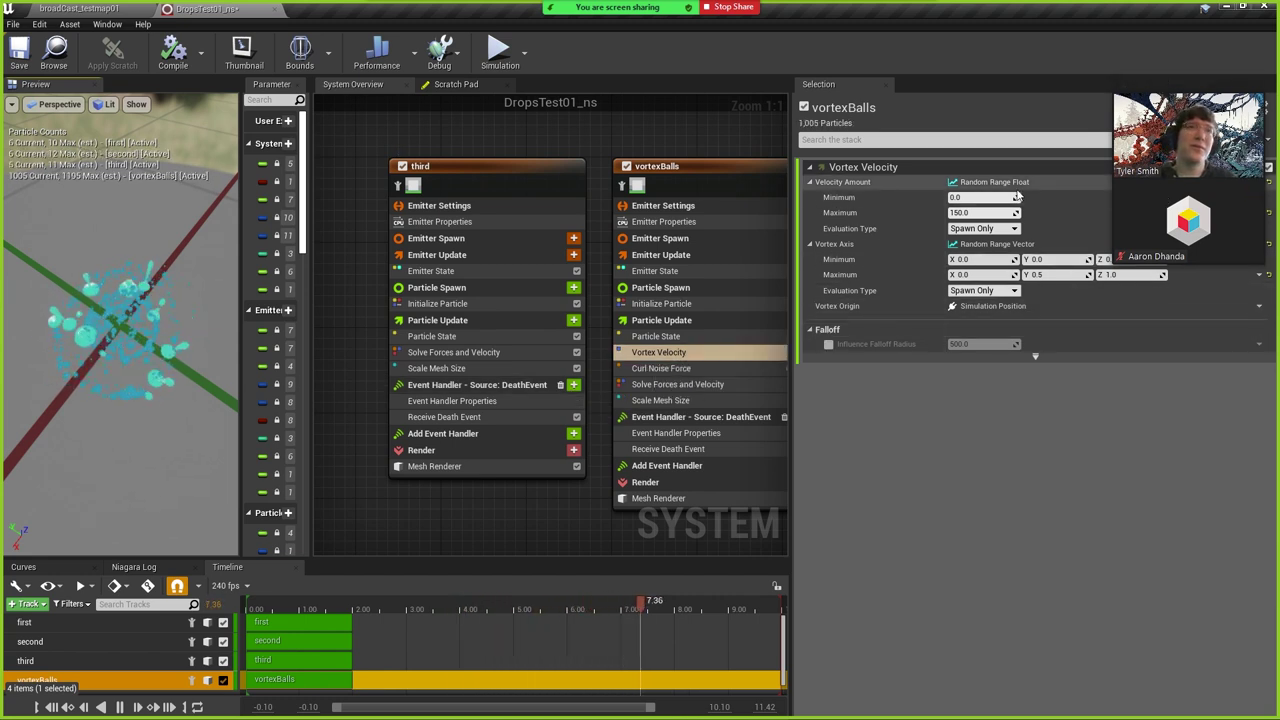
Reset Vortex Velocity's Velocity Amount to its default, and change it to a Random Range Float with a maximum of 150.
drag(1198, 93, 1162, 416)
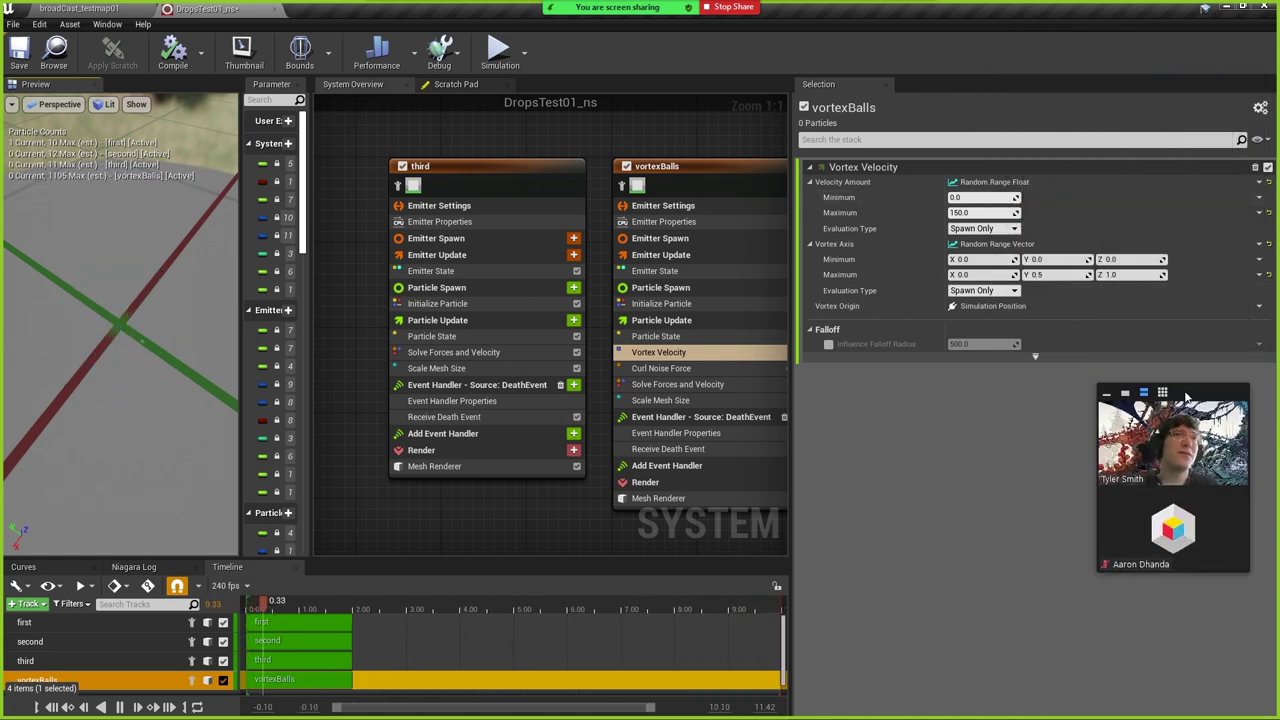
click(1268, 183)
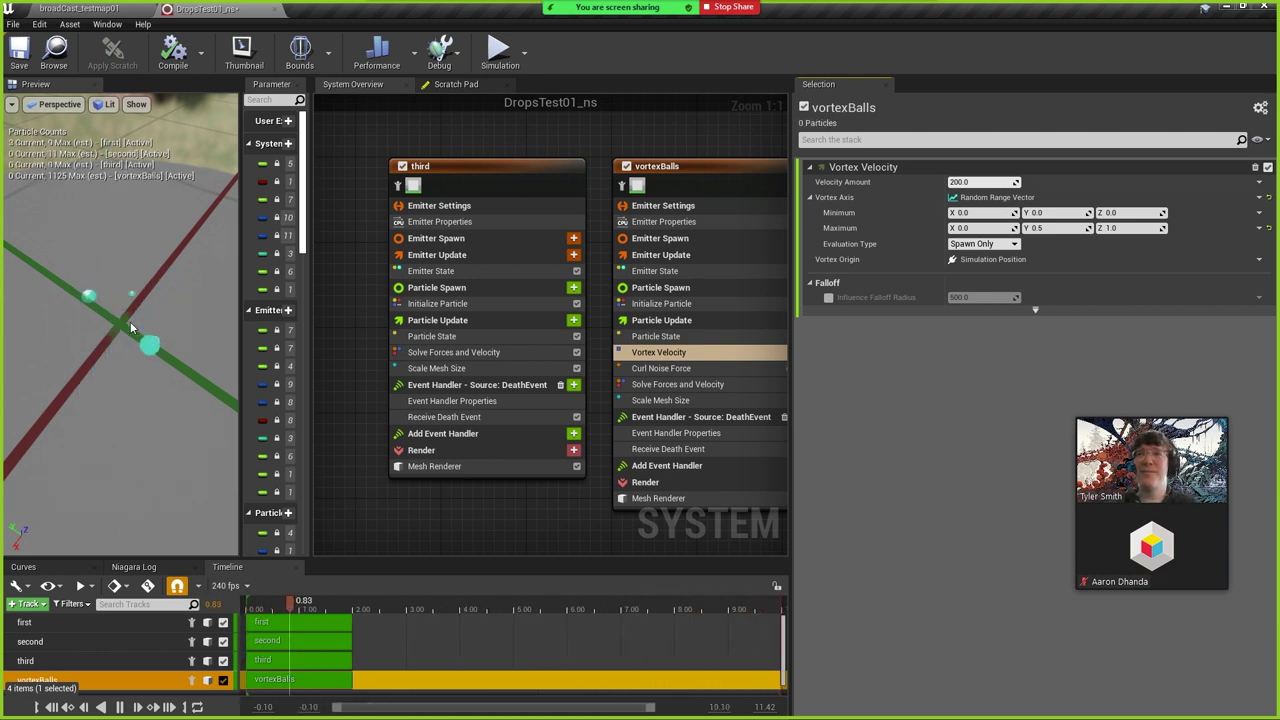
click(1256, 184)
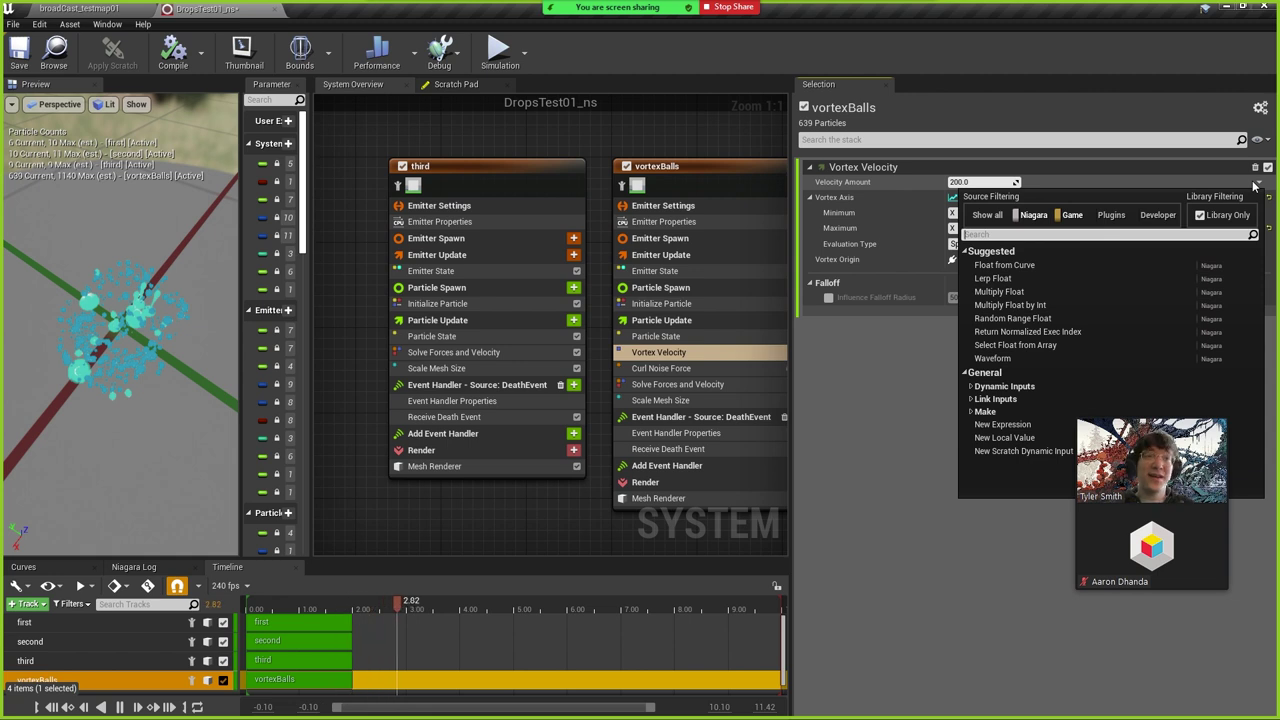
text(rand)
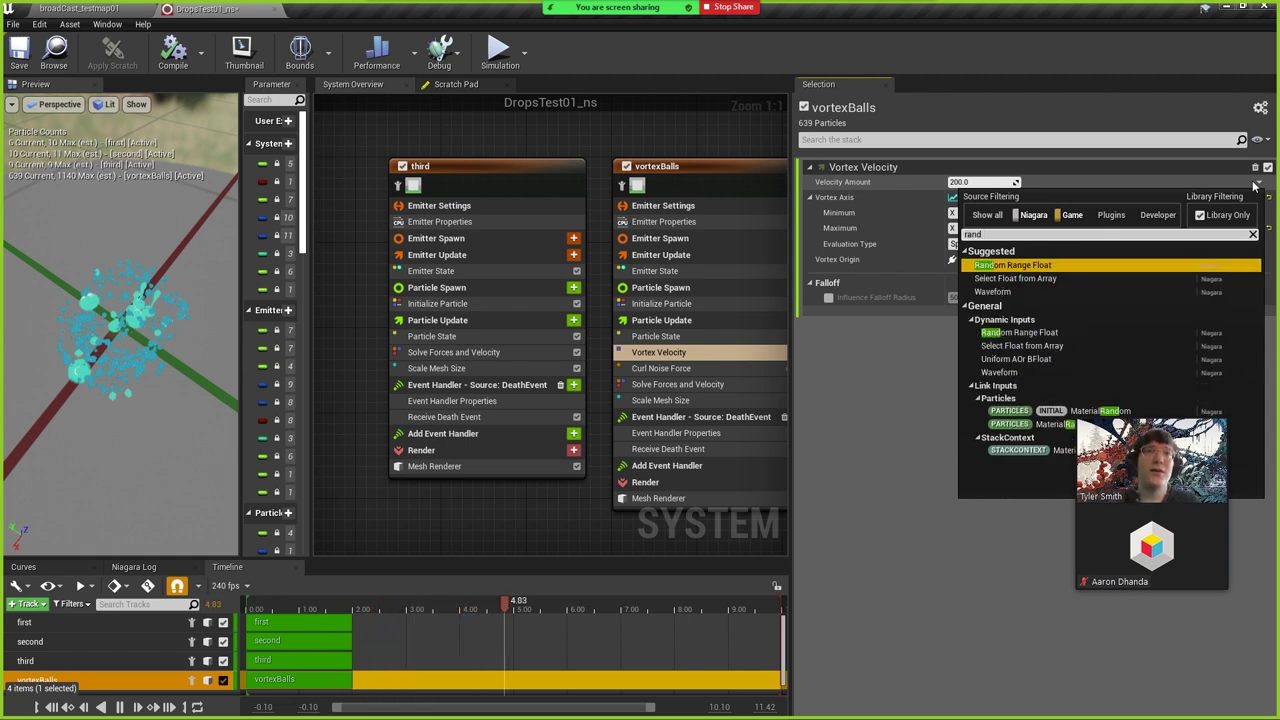
click(1029, 265)
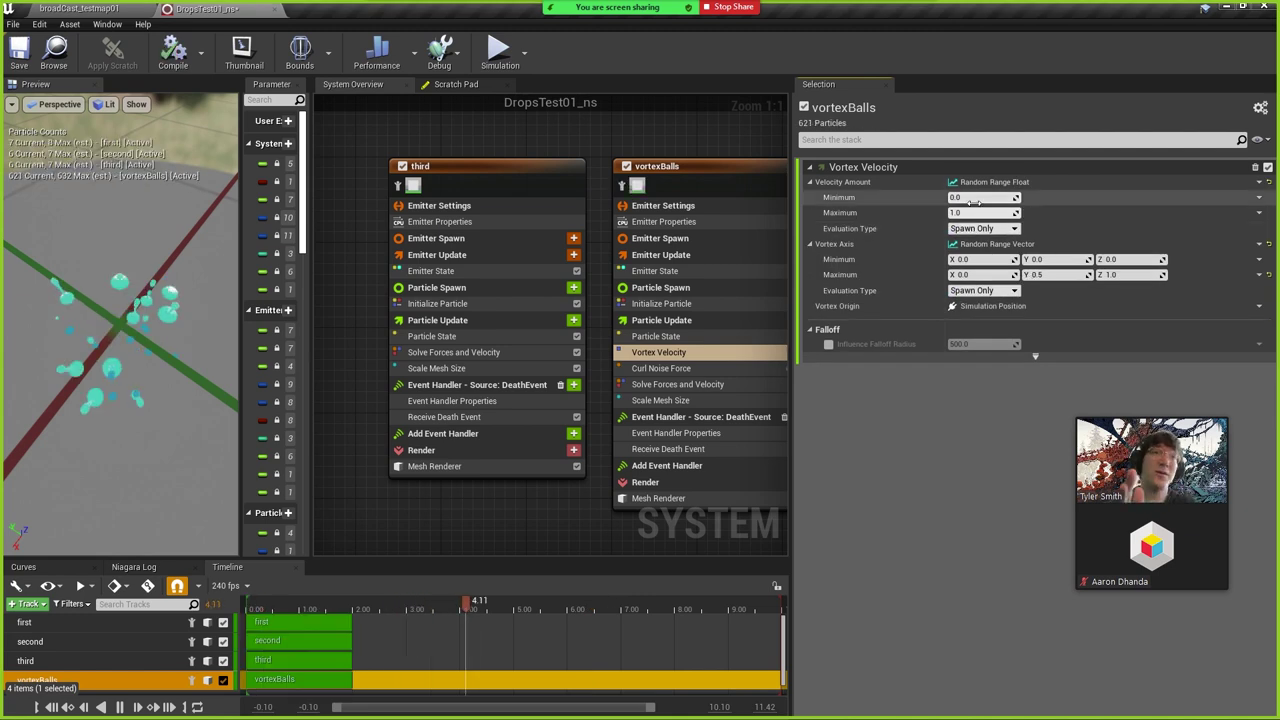
right_click(926, 210)
click(962, 213)
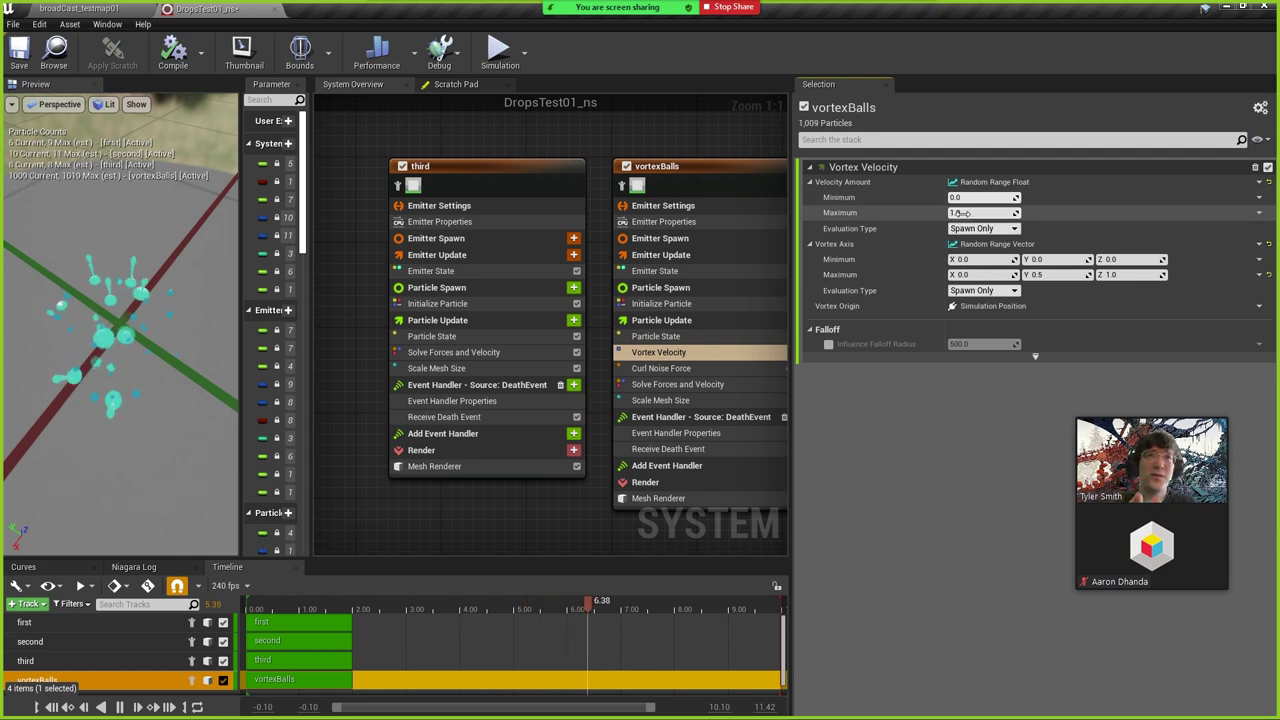
text(150)
key(Return)
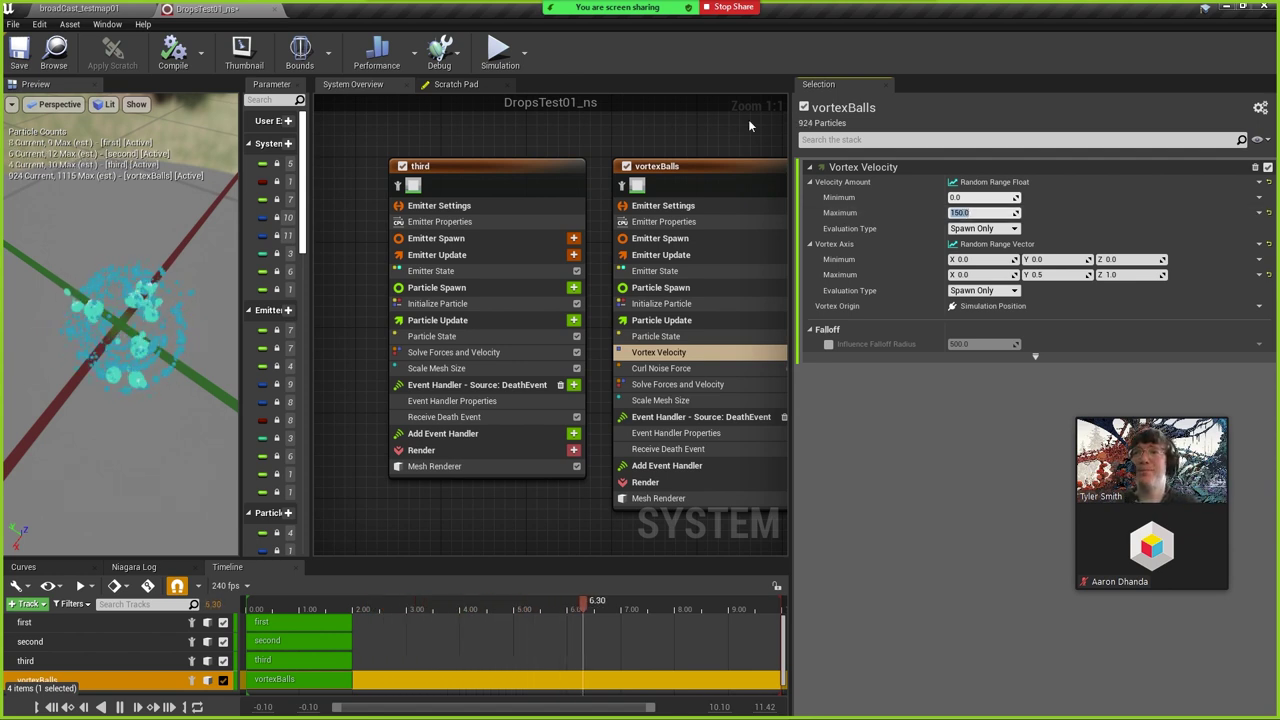
Disable the Curl Noise Force of vortexBalls to compare the particle motion in the preview, and enable it again.
drag(190, 268, 75, 286)
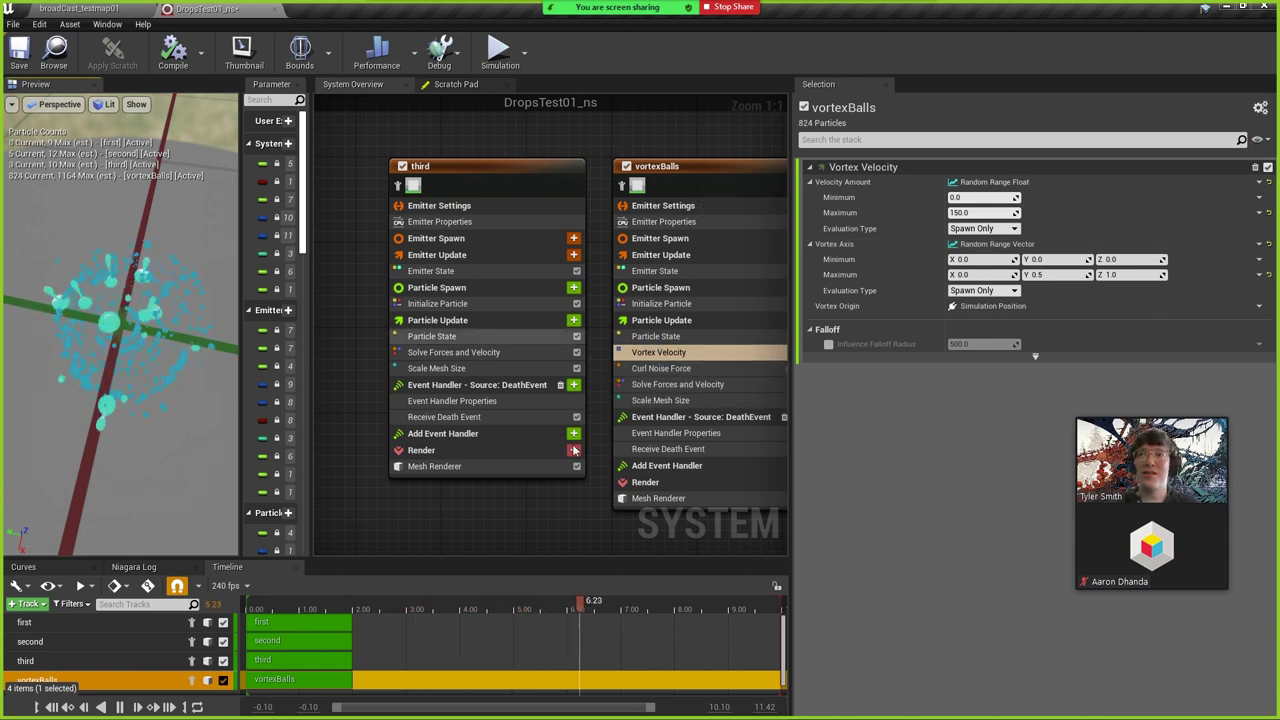
right_drag(723, 468, 646, 468)
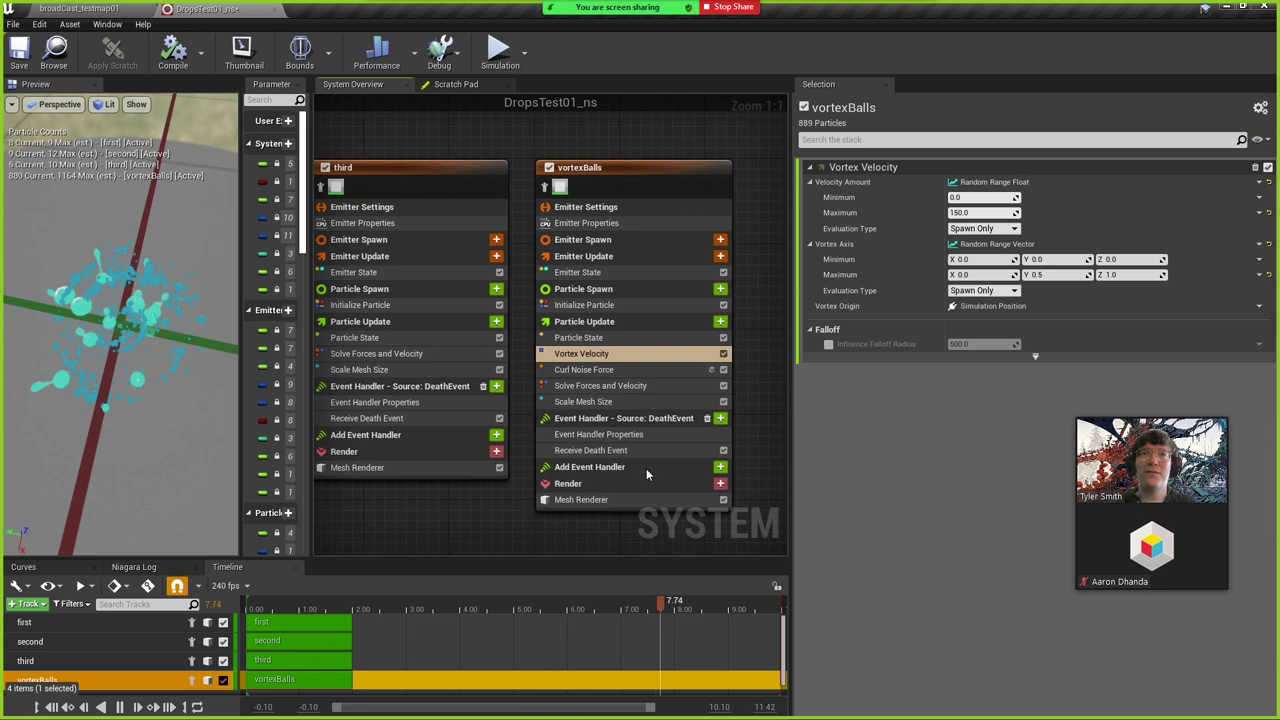
click(723, 369)
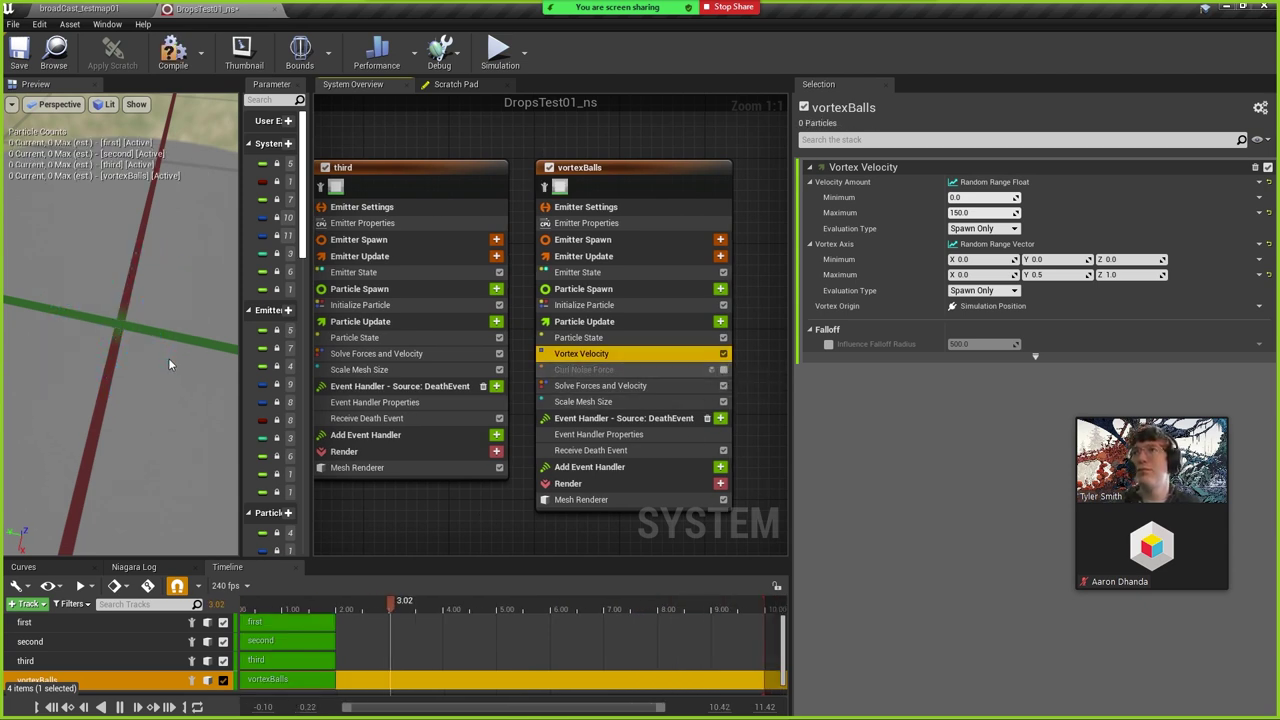
mouse_move(142, 353)
mouse_down()
mouse_move(136, 420)
mouse_move(140, 355)
mouse_up()
click(723, 369)
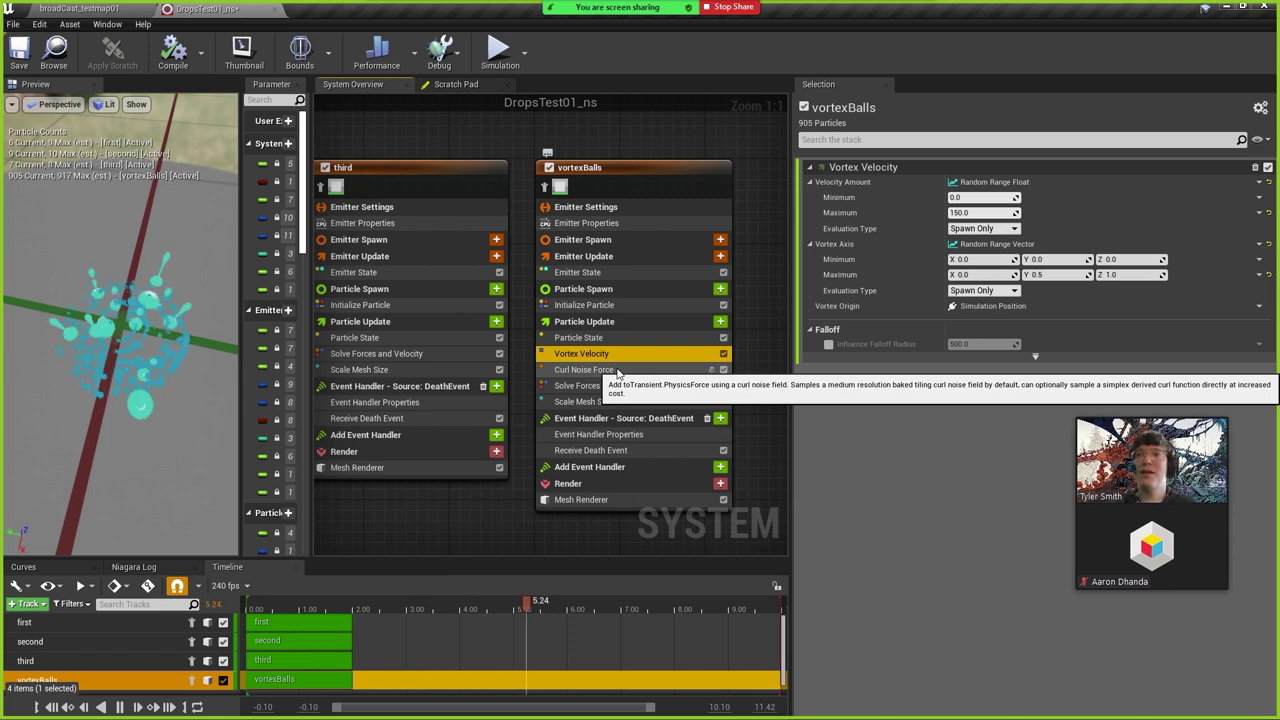
Set the maximum Noise Strength of the vortexBalls Curl Noise Force to 500, and check the scattering in the preview.
click(617, 370)
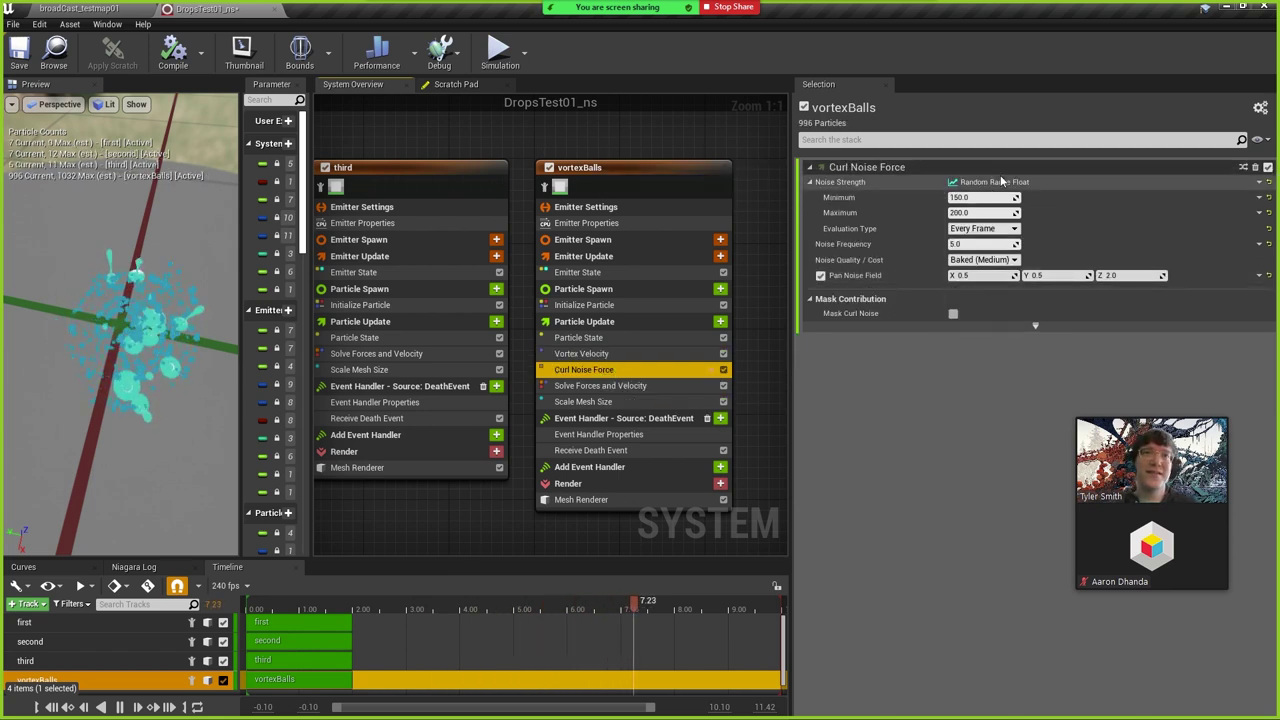
click(959, 212)
text(500)
key(Return)
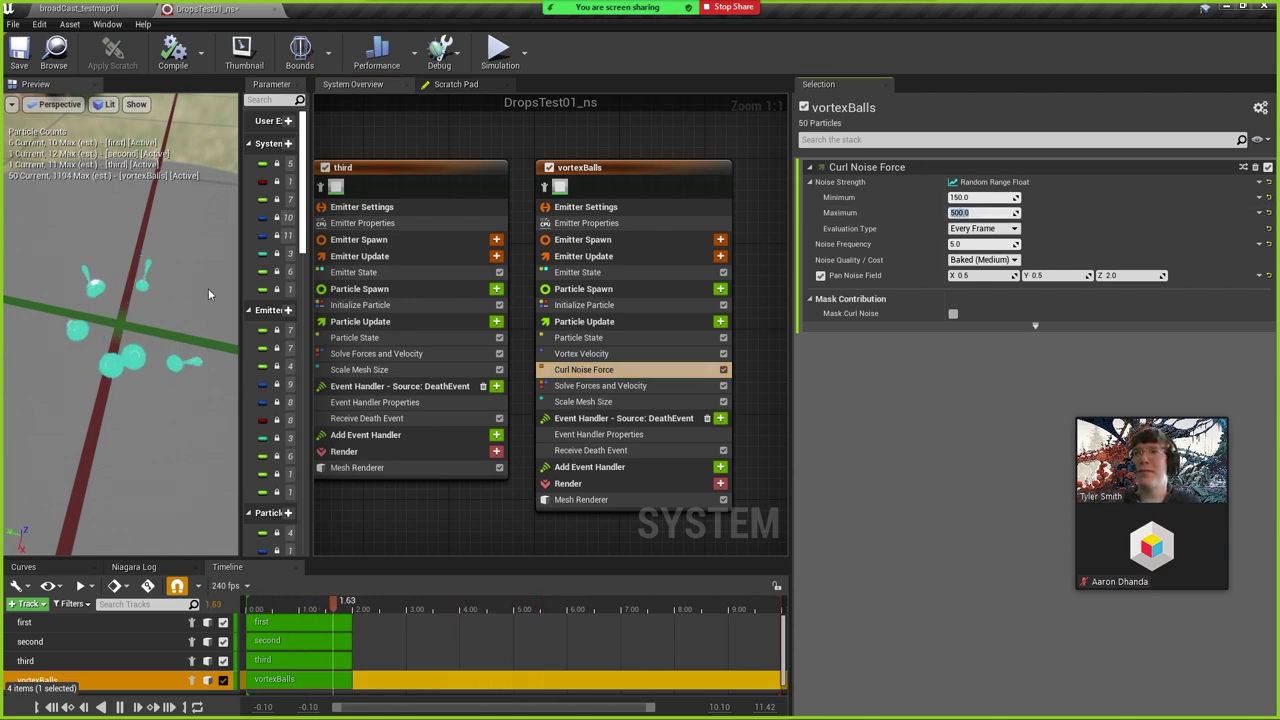
mouse_move(175, 395)
mouse_down()
mouse_move(110, 360)
mouse_move(102, 405)
mouse_move(104, 385)
mouse_move(172, 398)
mouse_up()
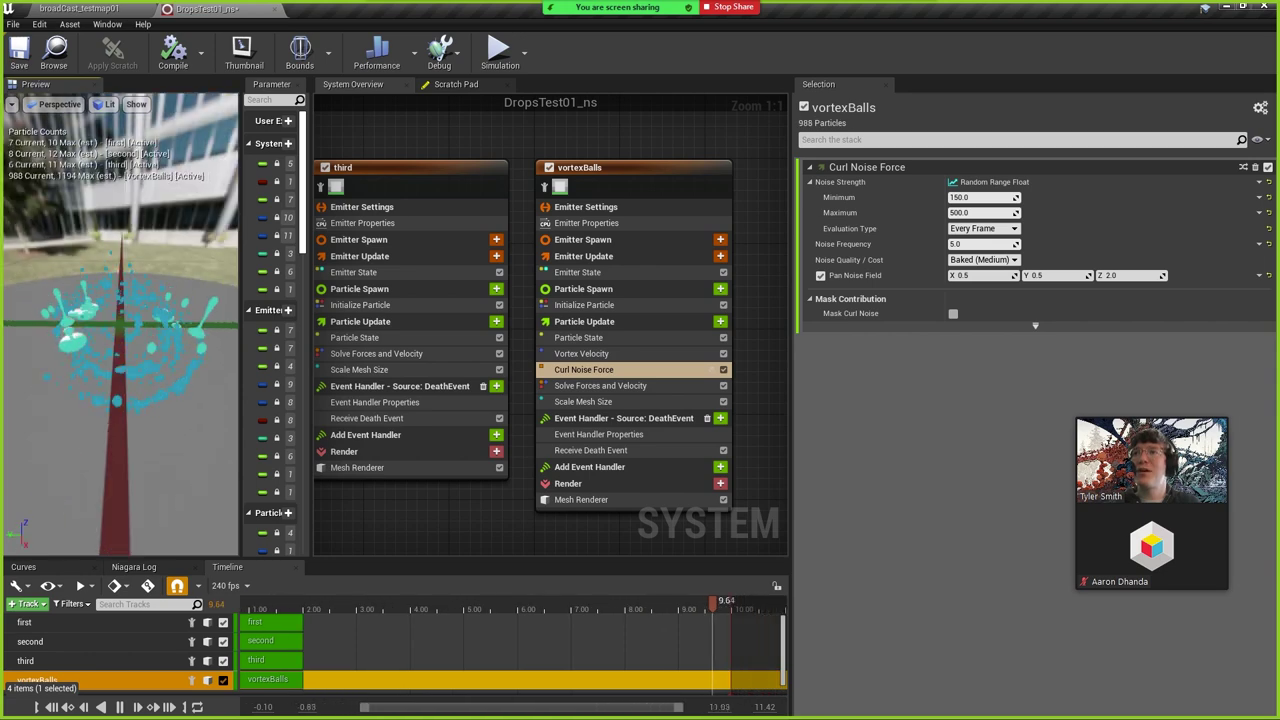
Try a different curve template on the Scale Mesh Size curve of vortexBalls, and undo the change.
click(619, 403)
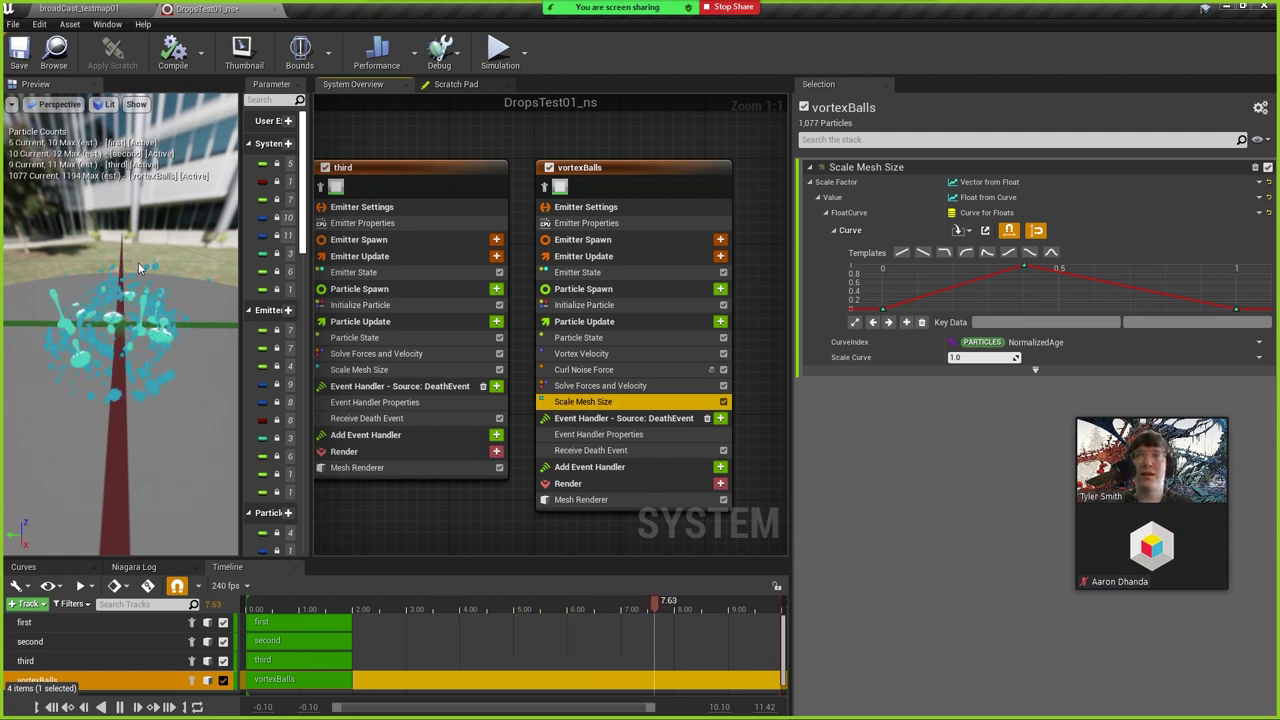
drag(140, 267, 135, 234)
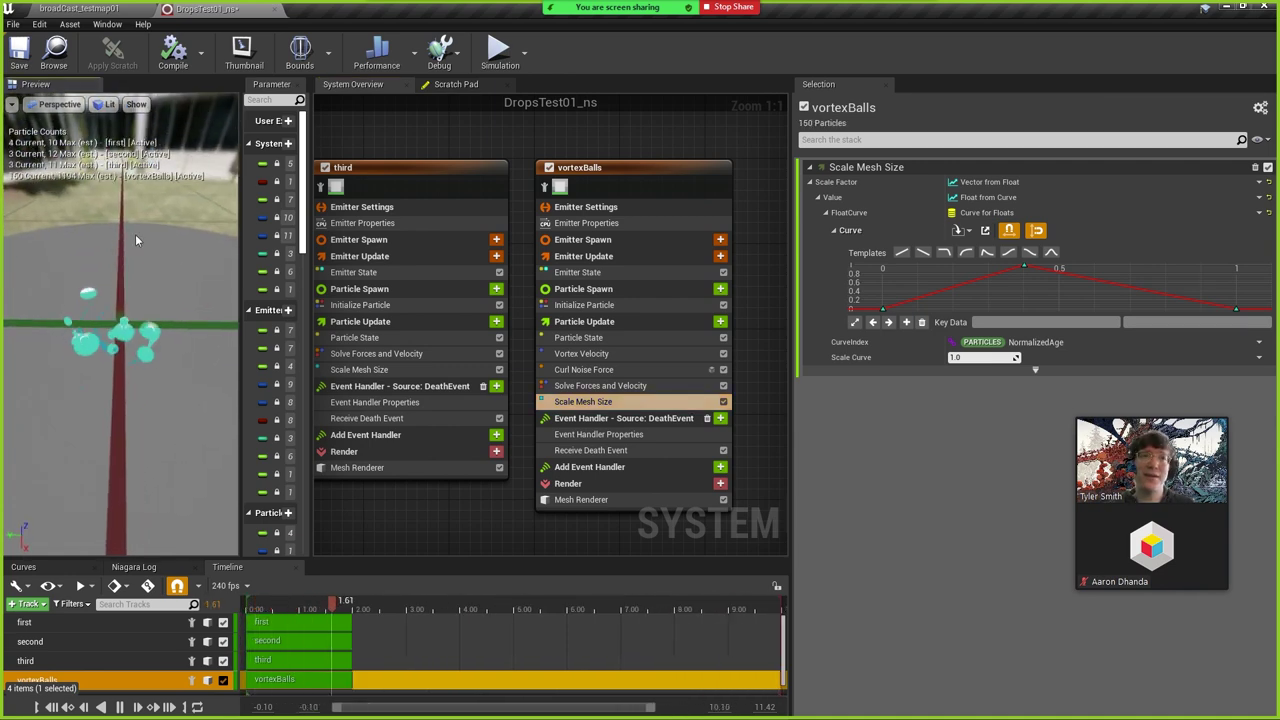
click(1023, 268)
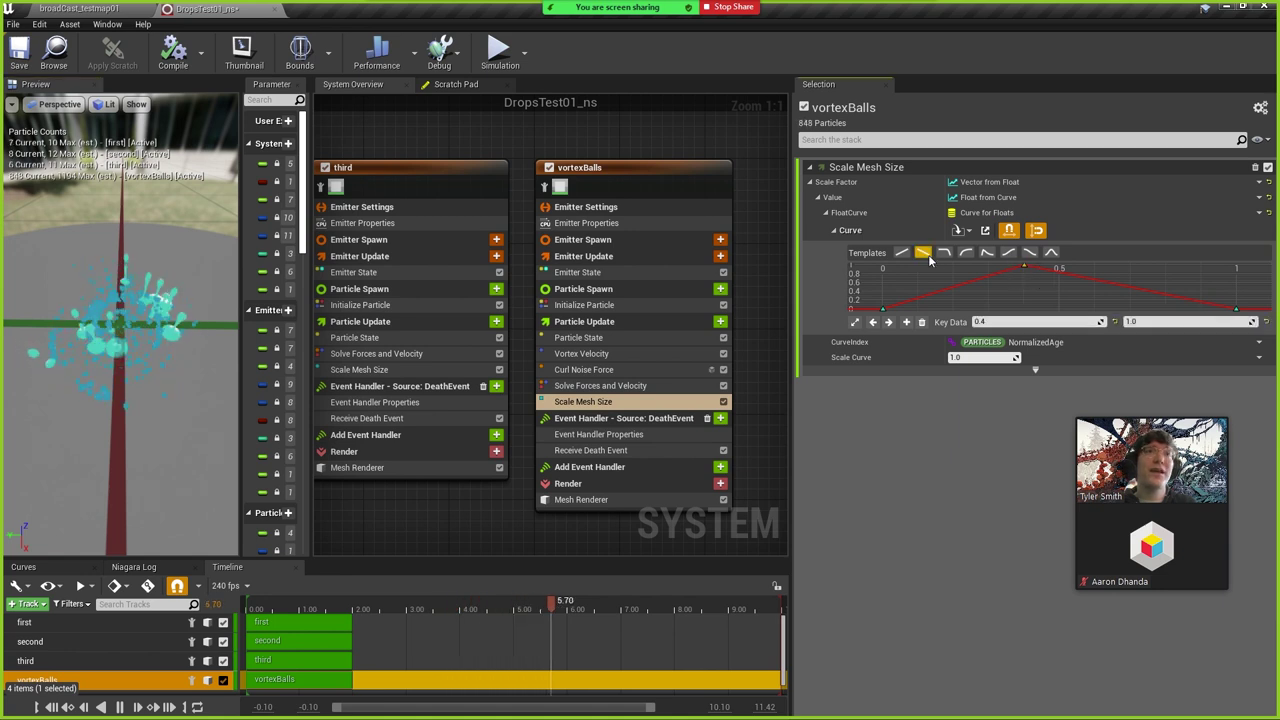
click(963, 253)
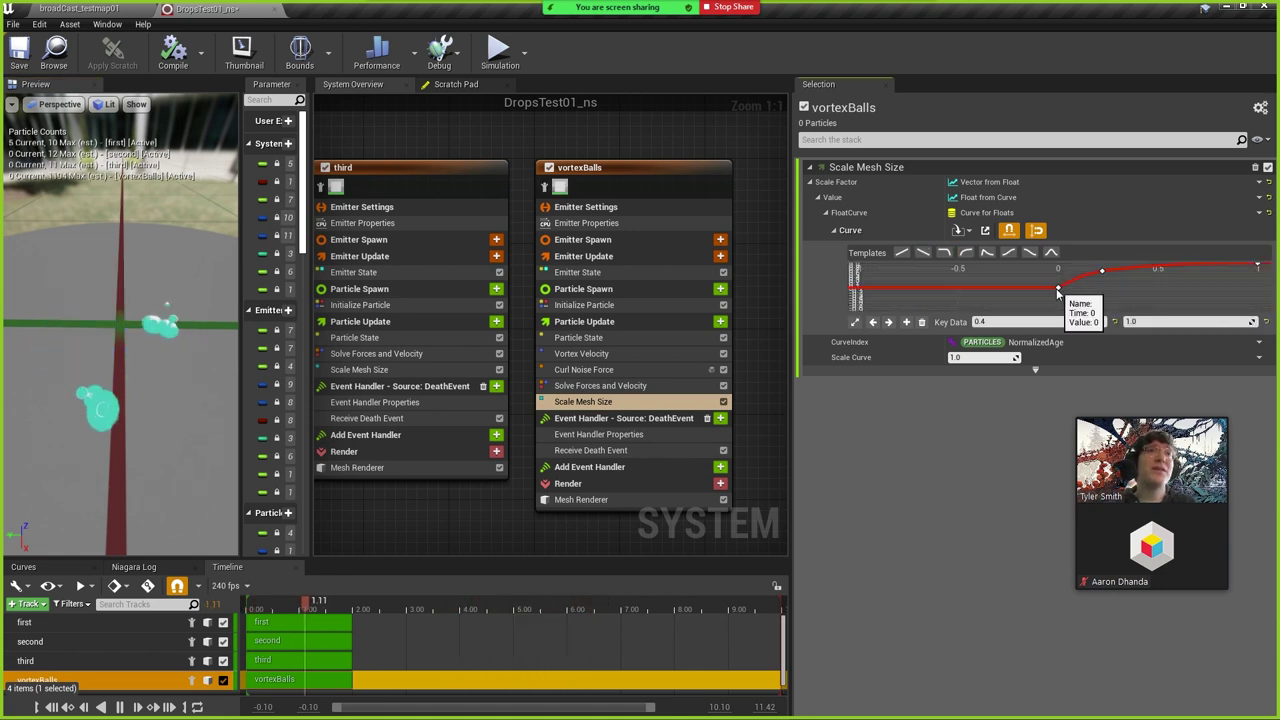
click(907, 323)
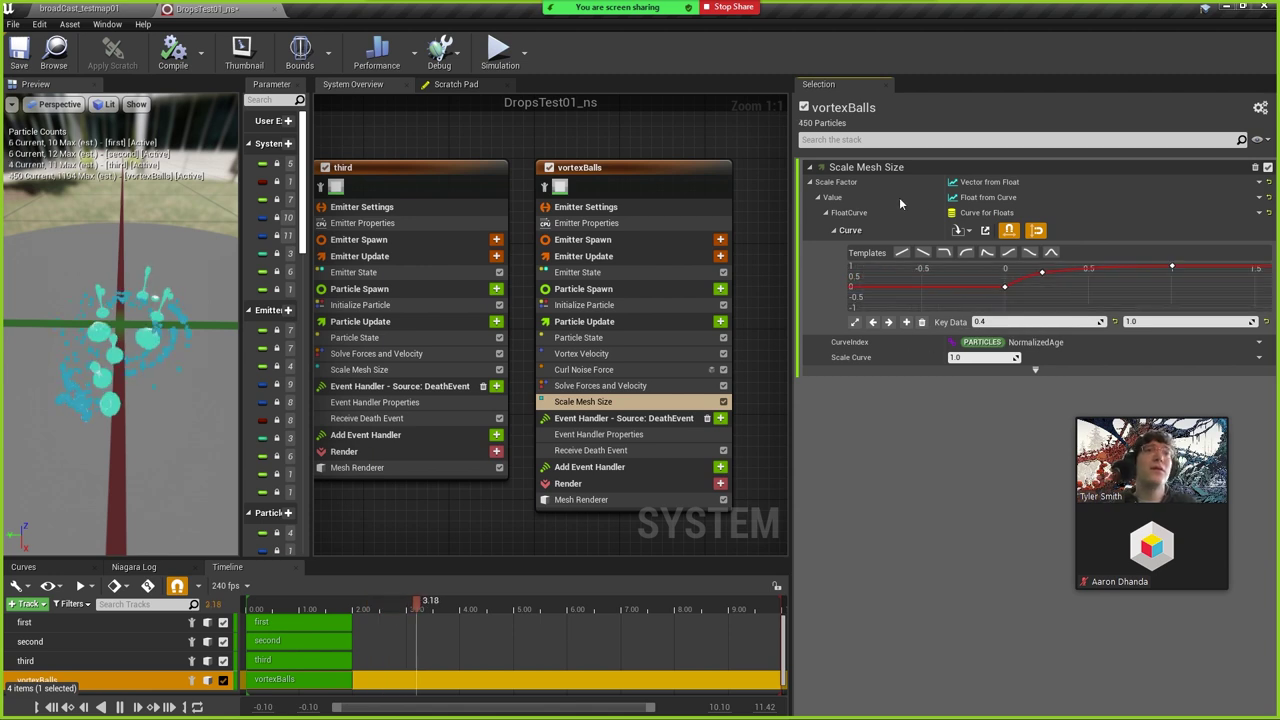
key(ctrl+z)
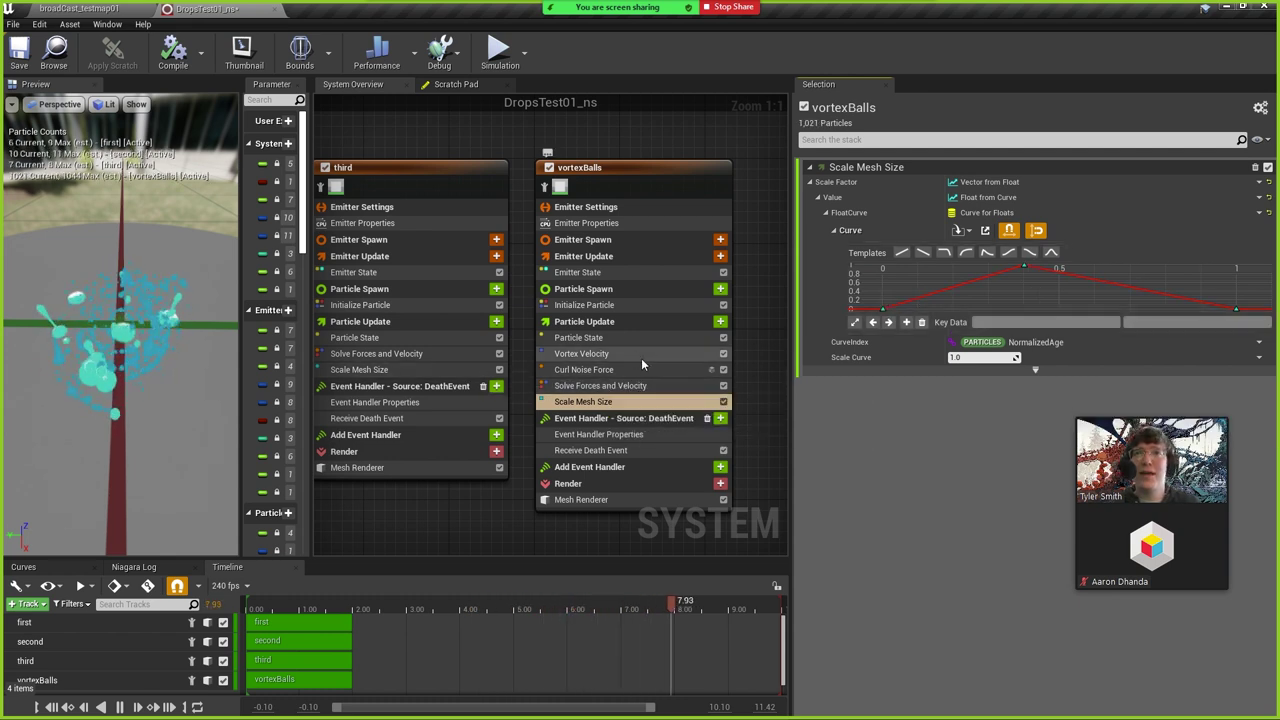
In the broadCast_testmap01 level, shift DropsTest01_ns within the green cauldron to a Y location of about -809, and deselect it.
click(79, 8)
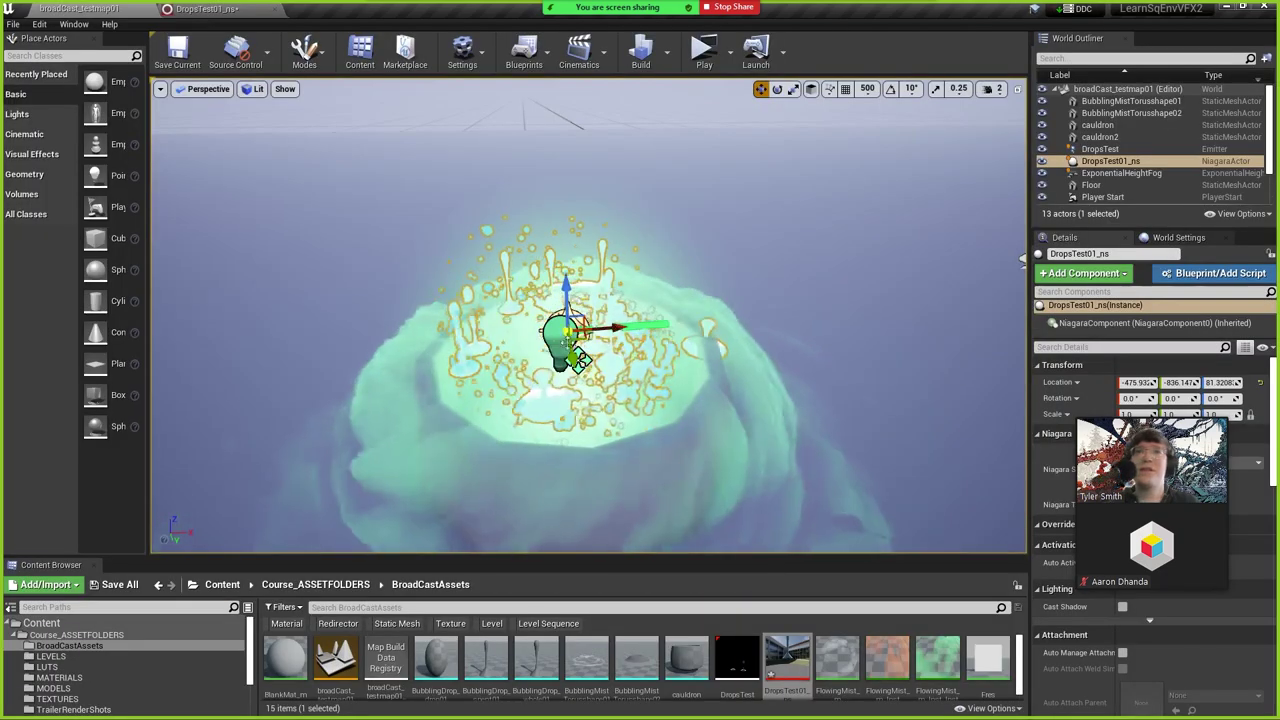
click(663, 403)
right_drag(663, 403, 596, 425)
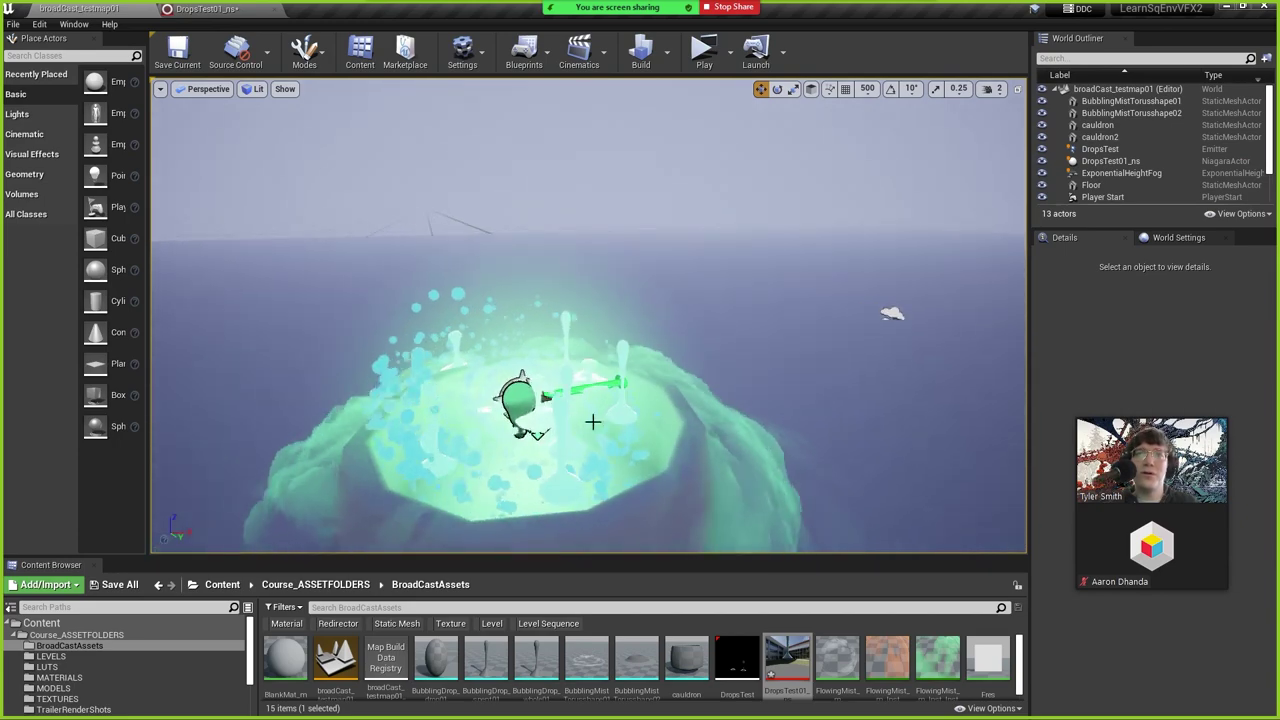
click(596, 425)
drag(538, 426, 558, 422)
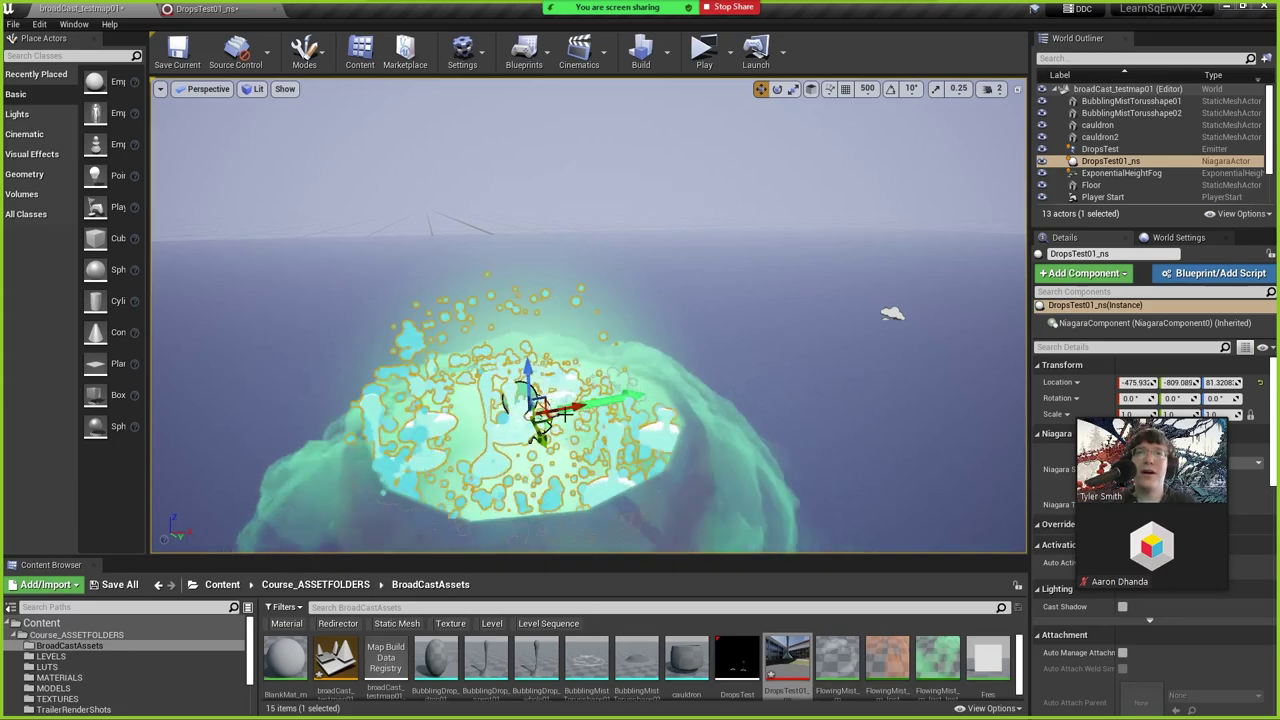
key(Escape)
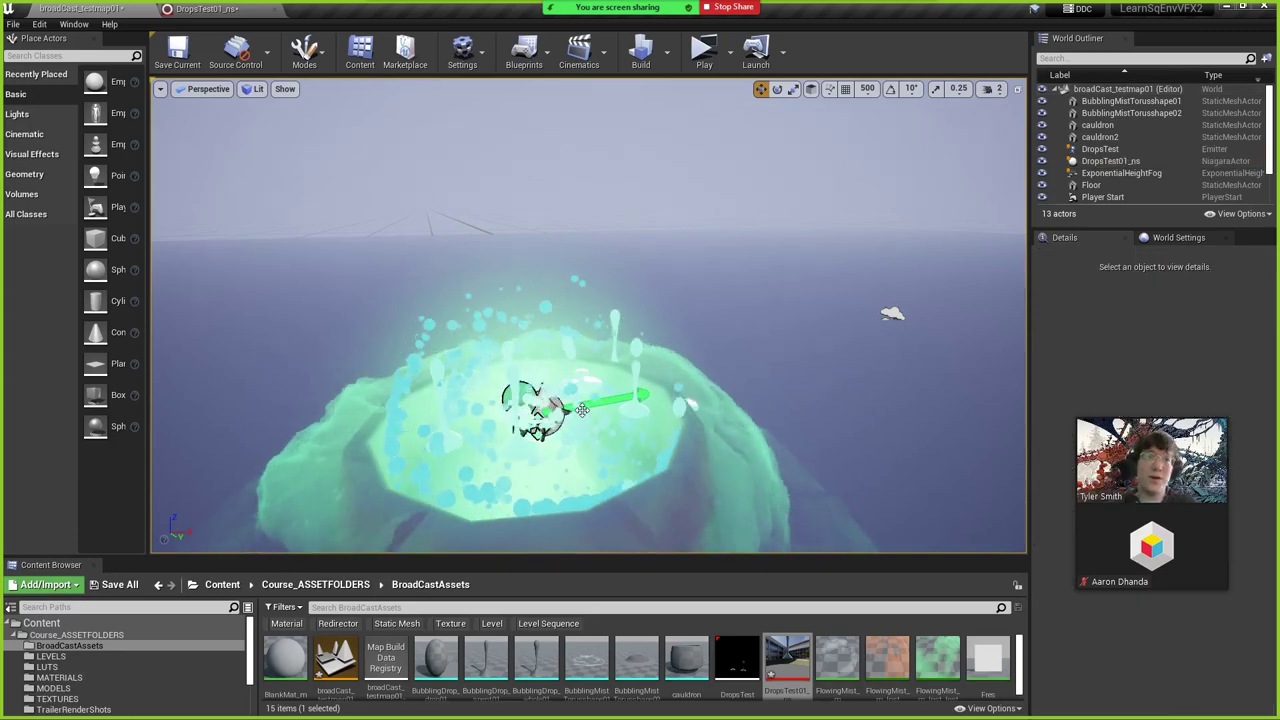
scroll(582, 410, down, 5)
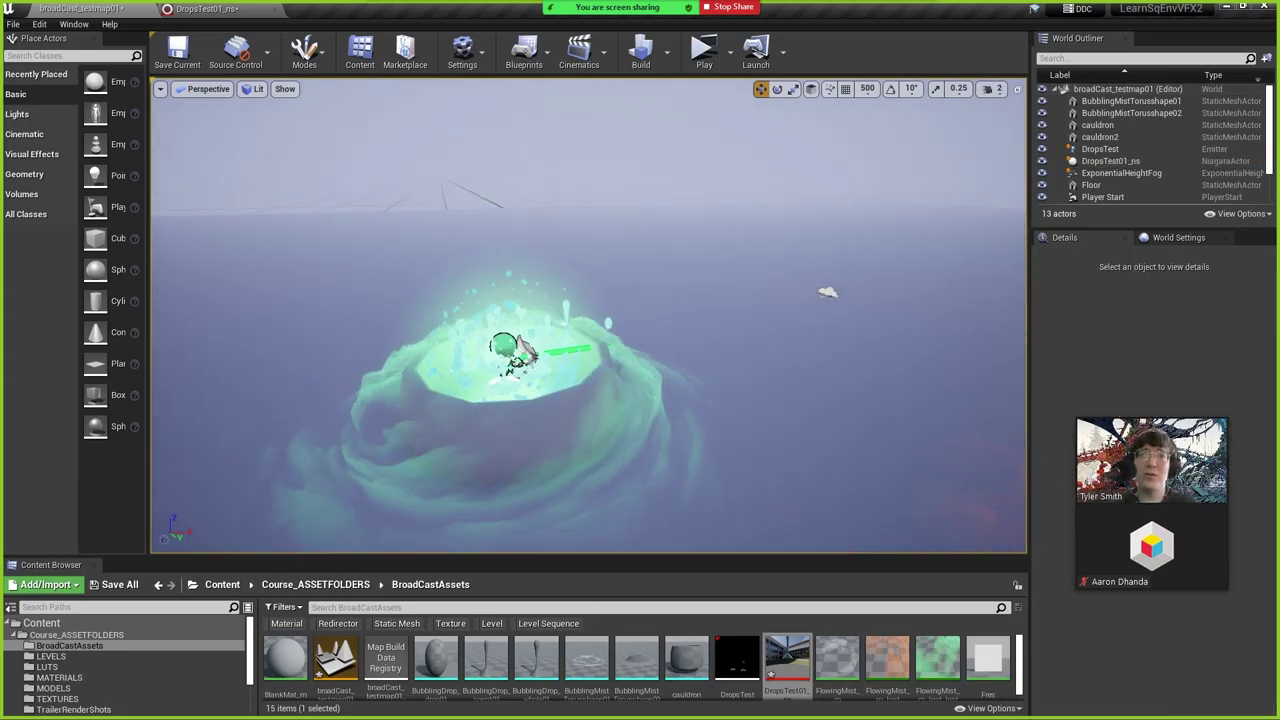
scroll(701, 350, up, 4)
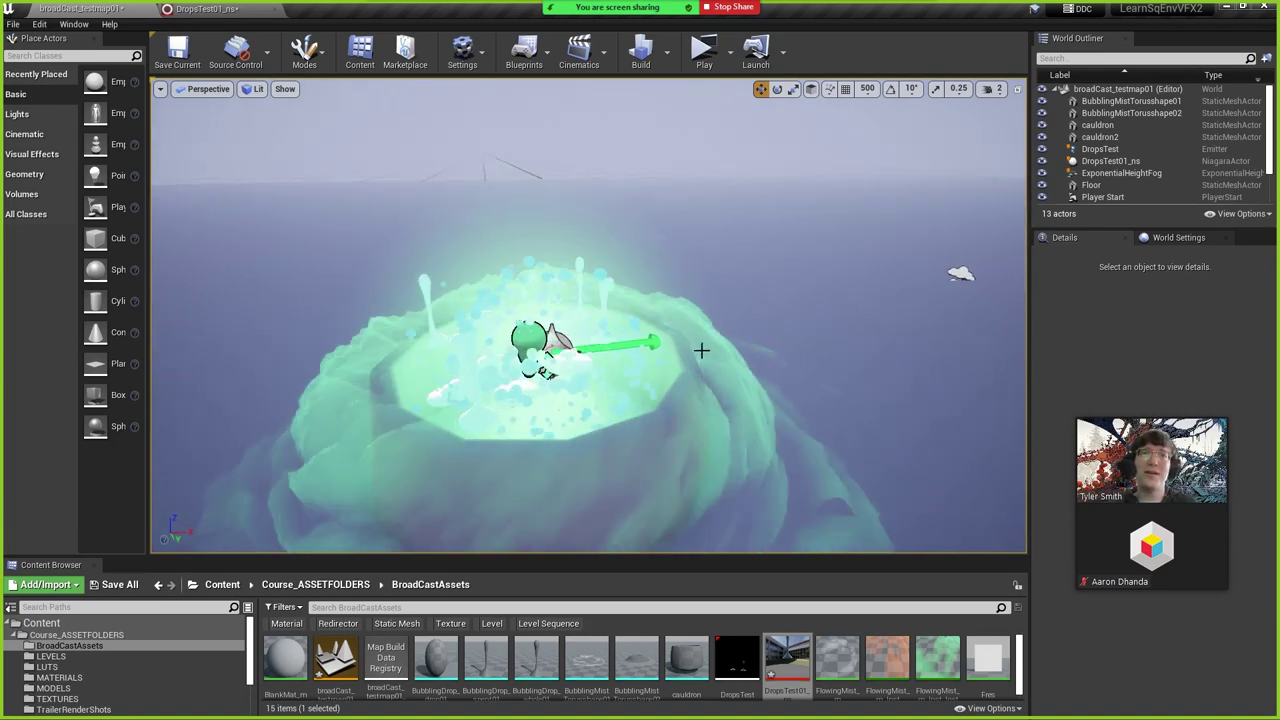
Set the Sphere Radius in the Sphere Location of the first emitter of DropsTest01_ns to 90, and save the system.
click(205, 8)
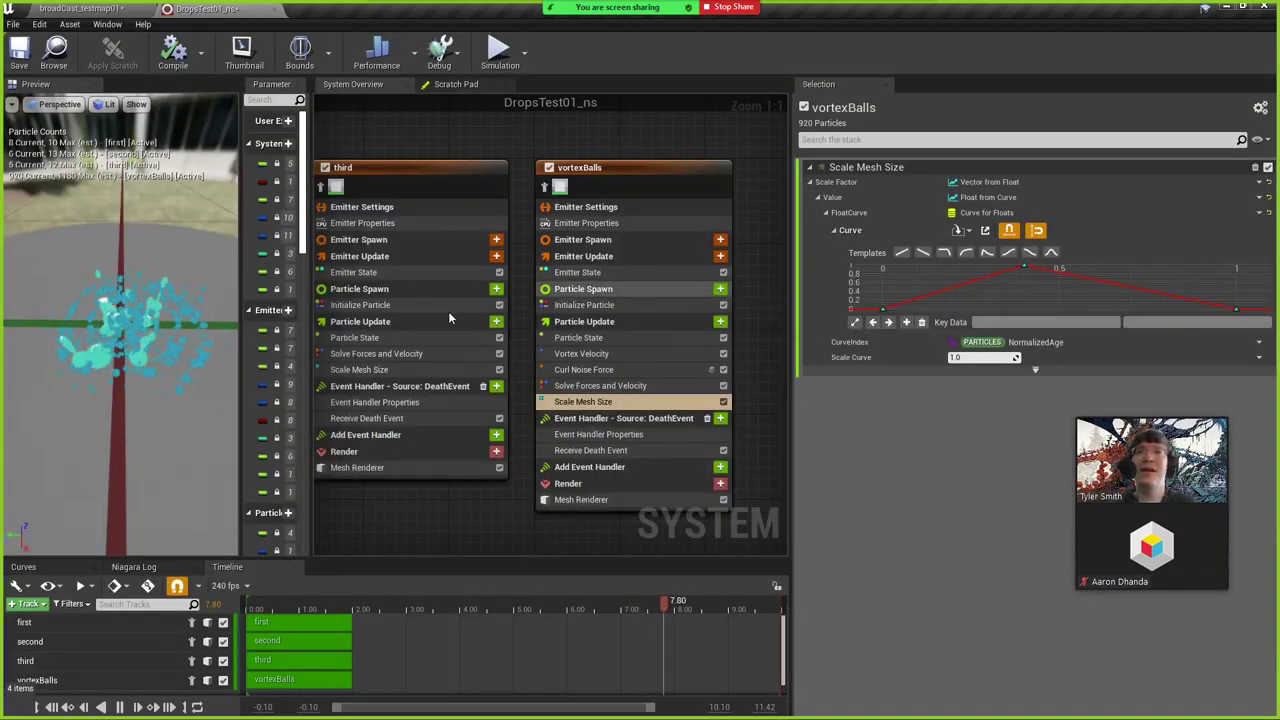
right_drag(431, 464, 787, 481)
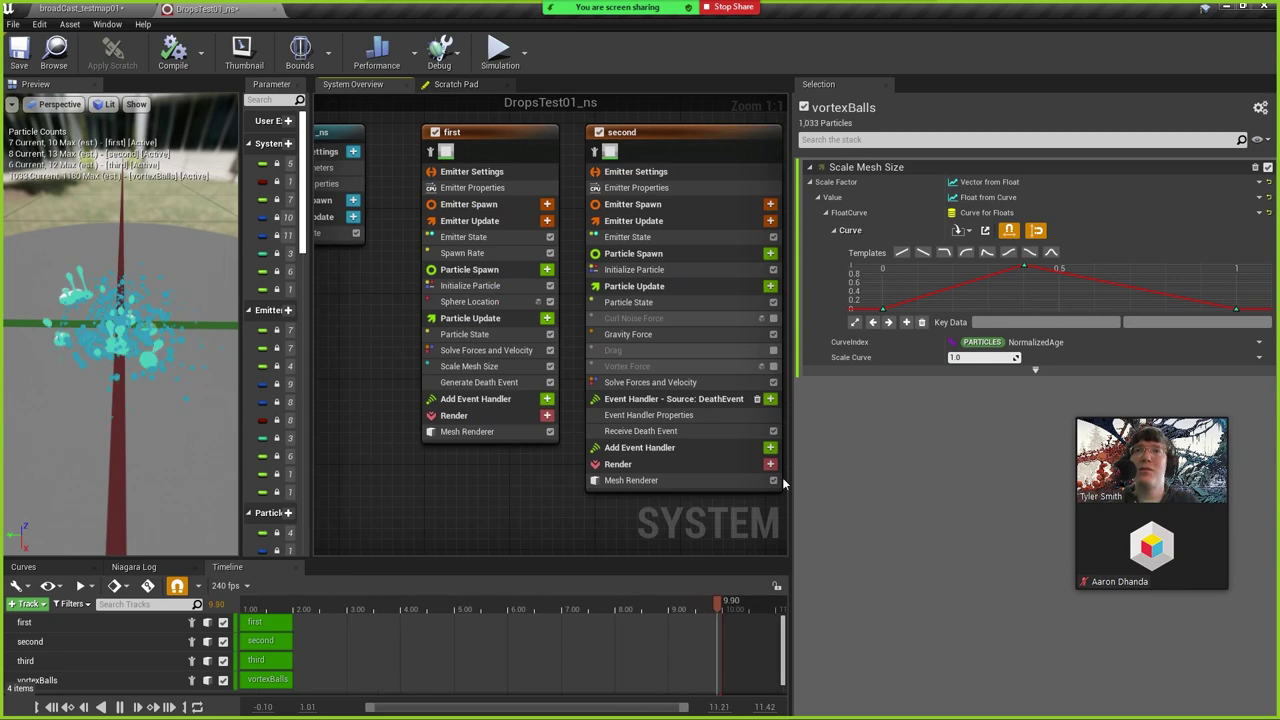
click(469, 301)
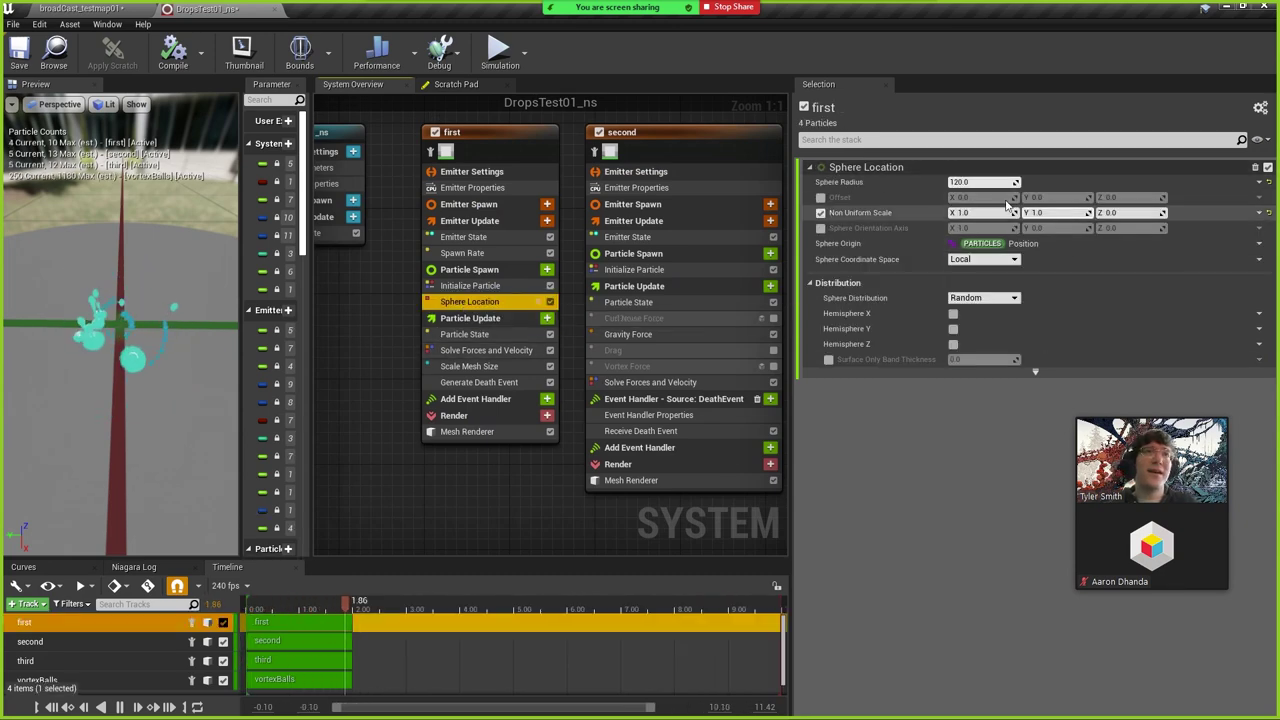
click(971, 183)
text(9)
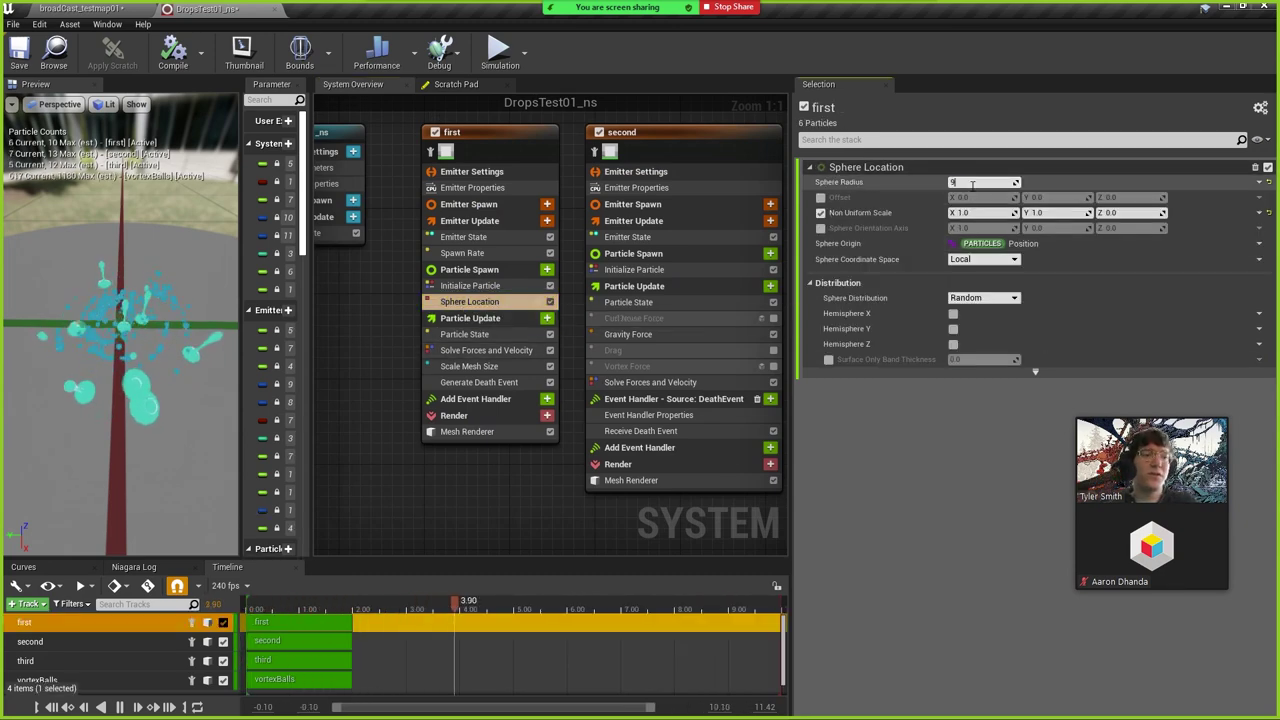
key(Return)
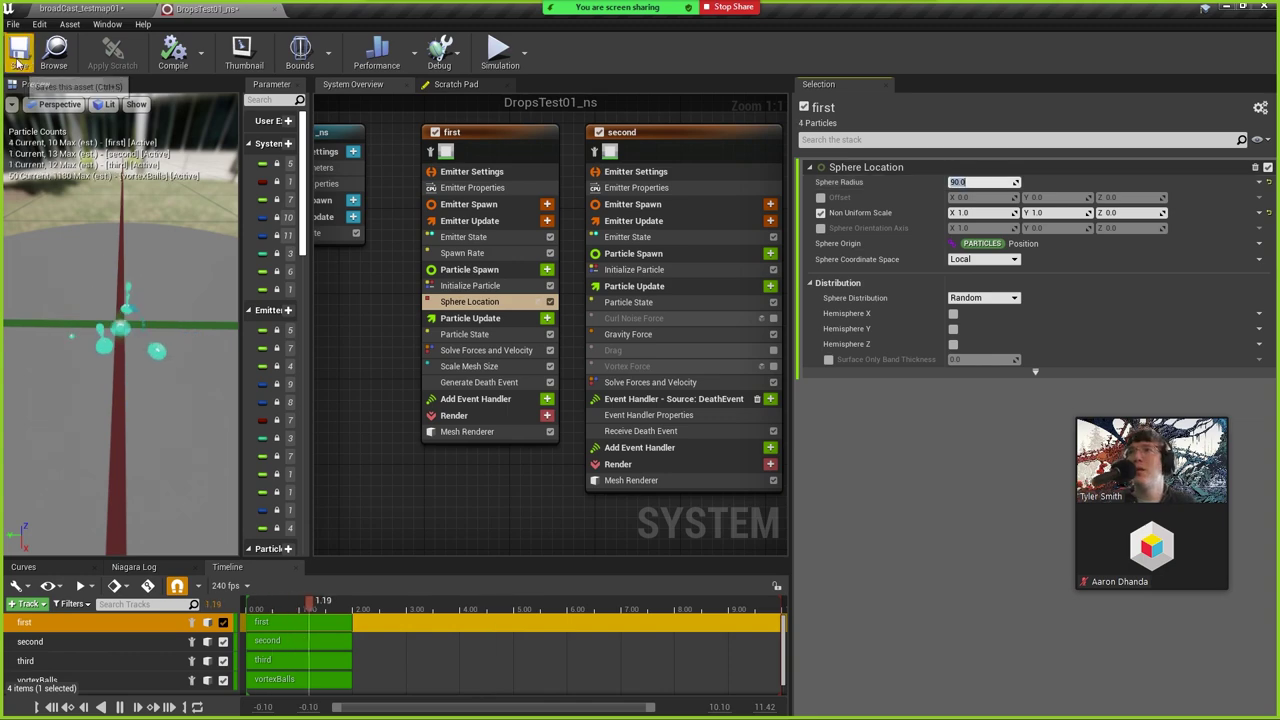
Return to the broadCast_testmap01 level, and examine the drops in the green cauldron and the neighbouring orange cauldron.
click(110, 9)
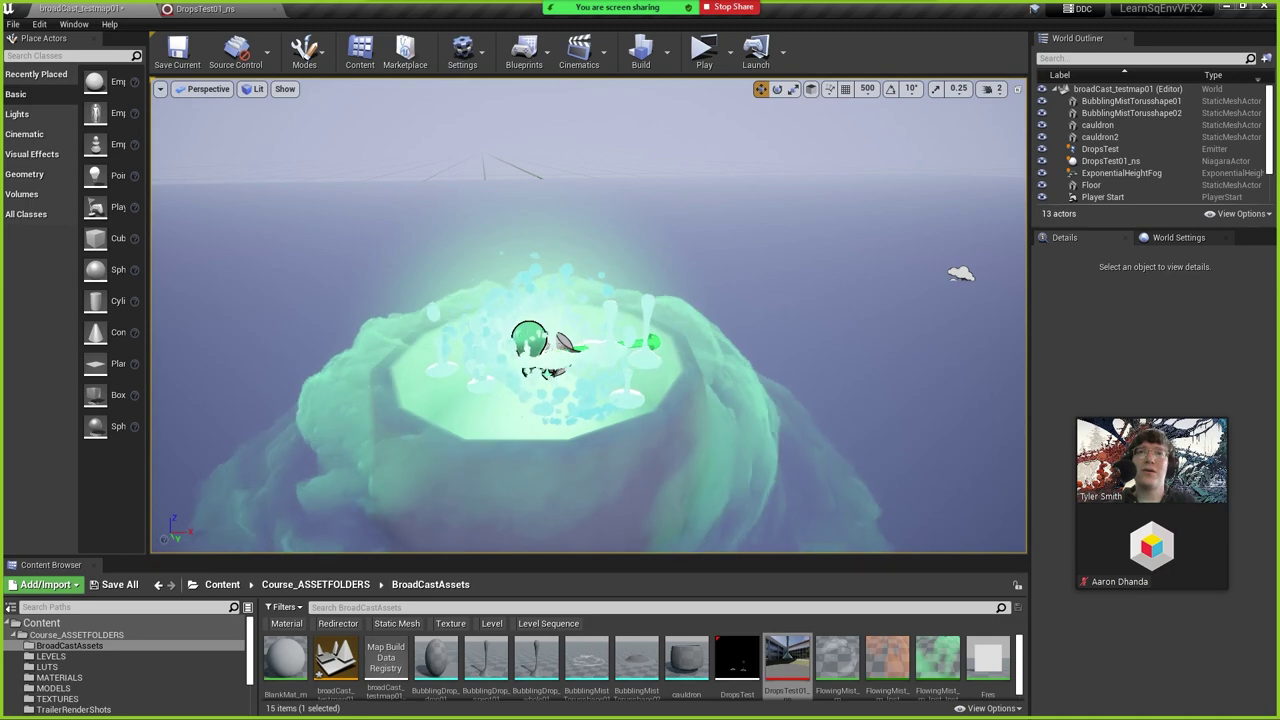
click(549, 362)
key(Escape)
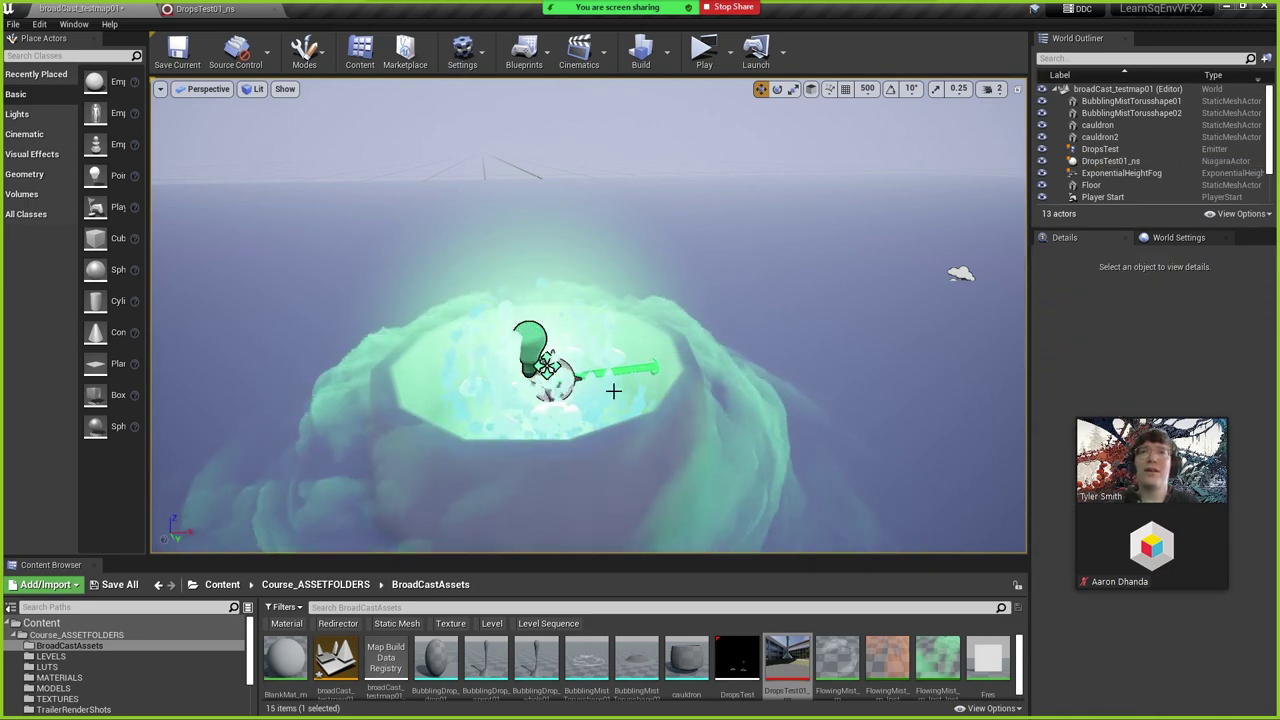
right_drag(614, 409, 531, 474)
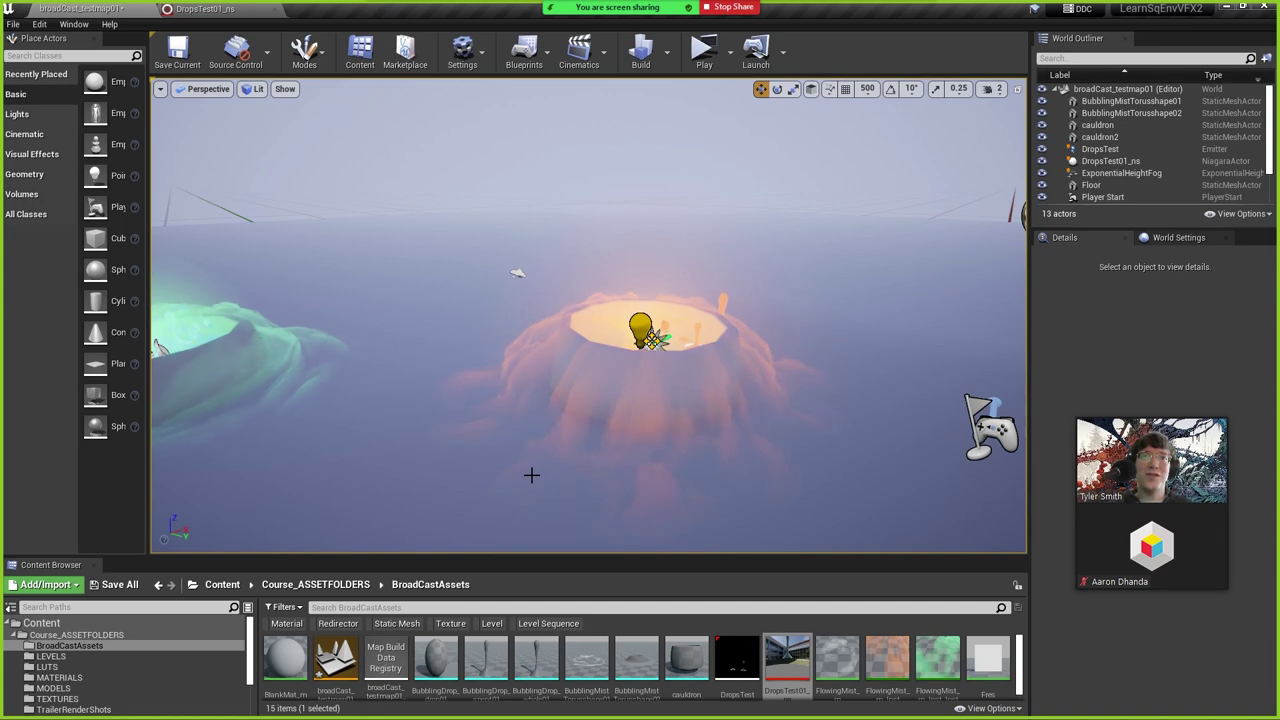
click(580, 426)
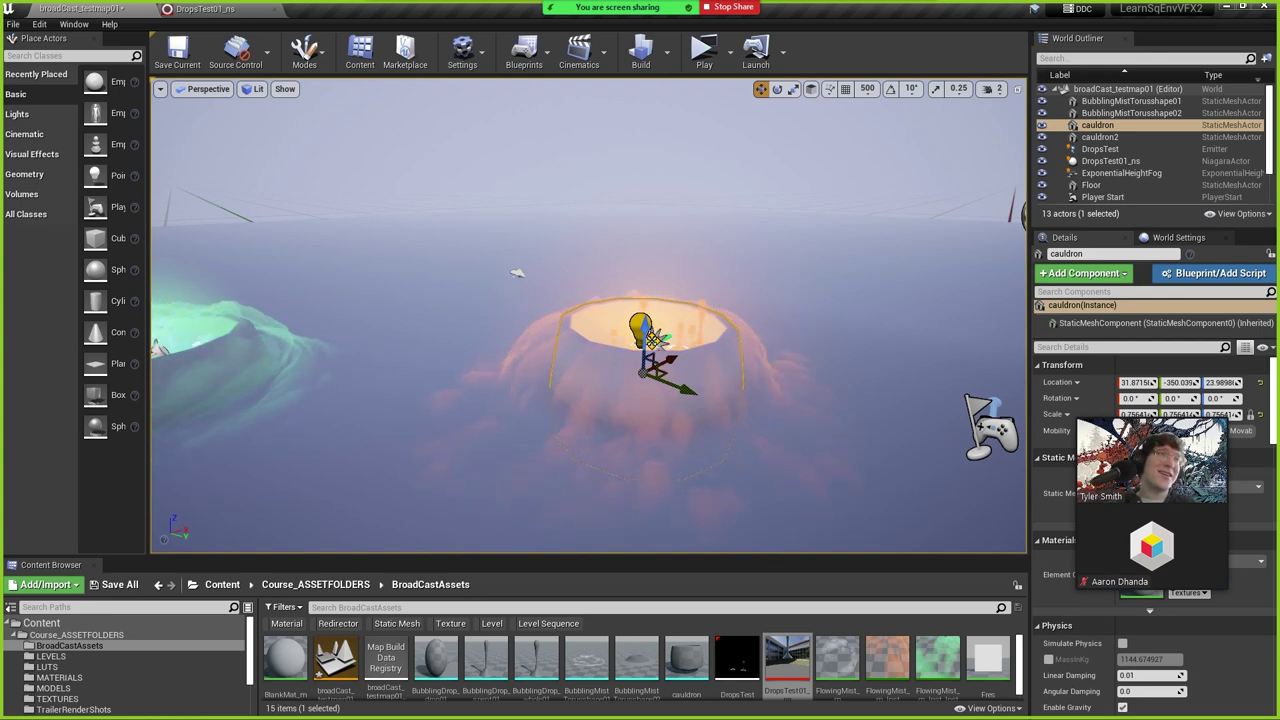
mouse_move(490, 320)
right_down()
mouse_move(380, 320)
mouse_move(520, 320)
mouse_move(490, 320)
right_up()
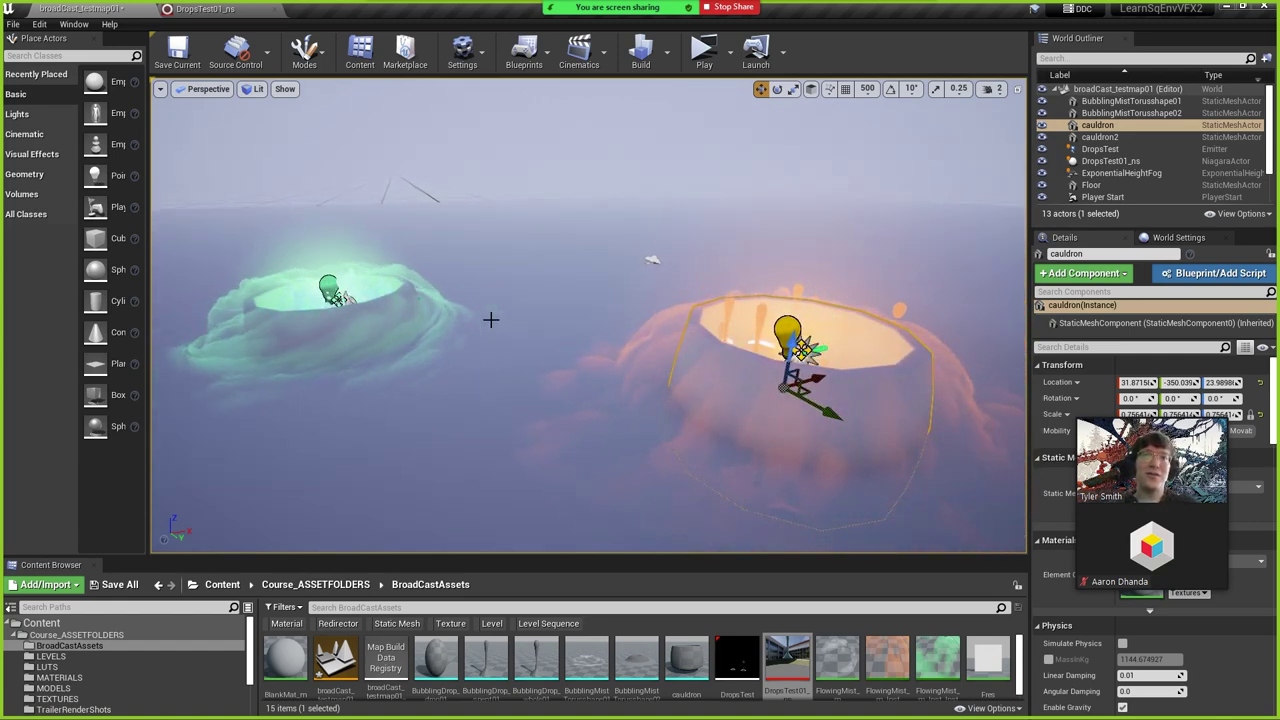
Show the level full screen, and view both cauldrons with the editor icons temporarily hidden in game view.
key(F11)
key(f)
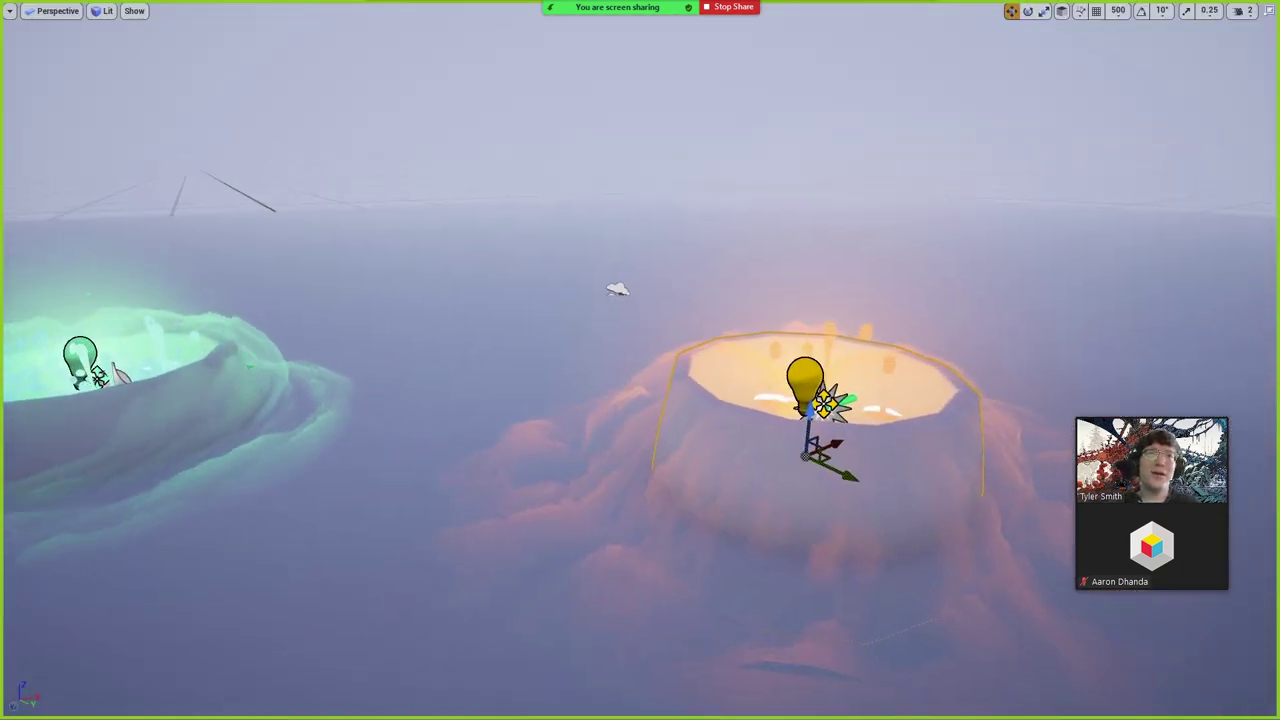
key(g)
right_drag(646, 395, 634, 396)
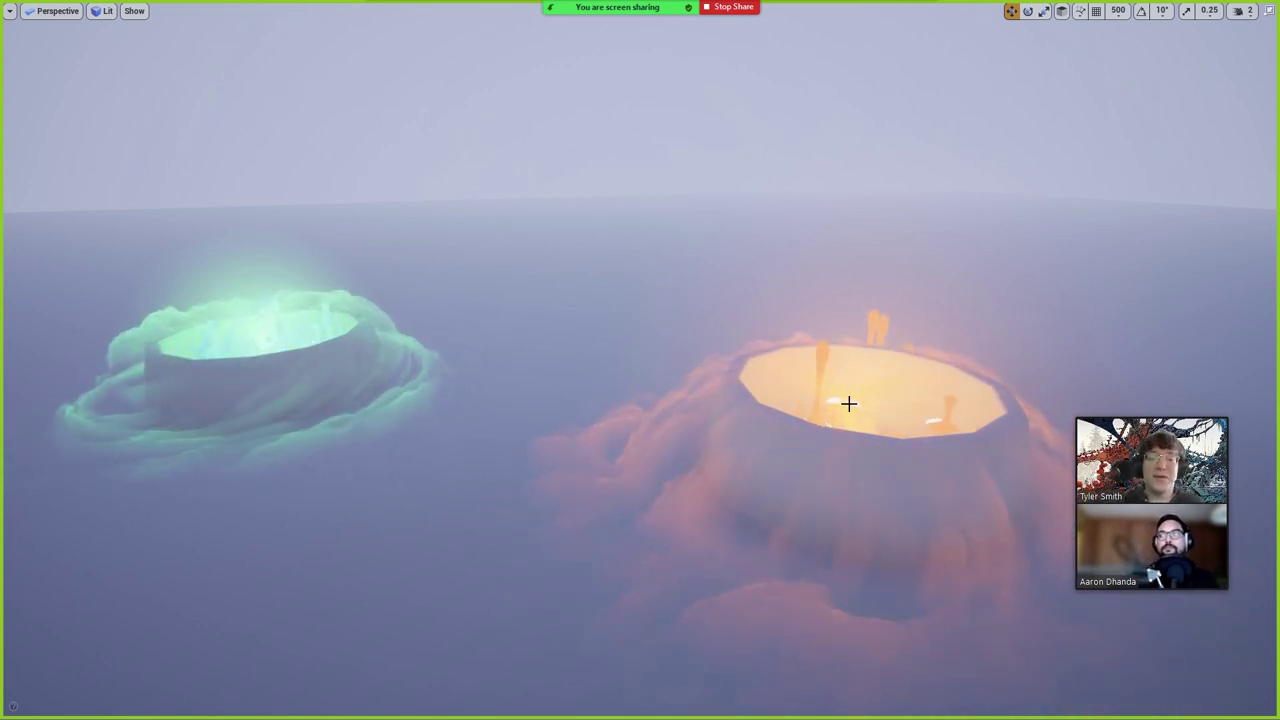
key(g)
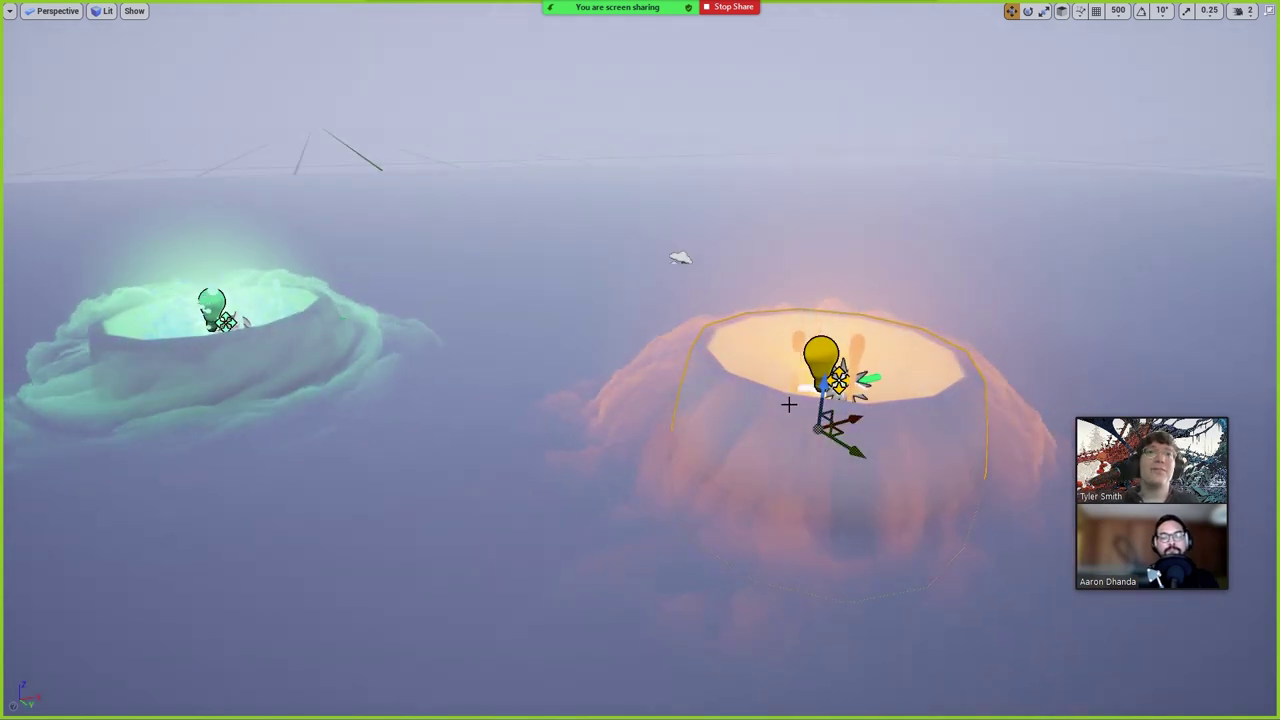
click(838, 378)
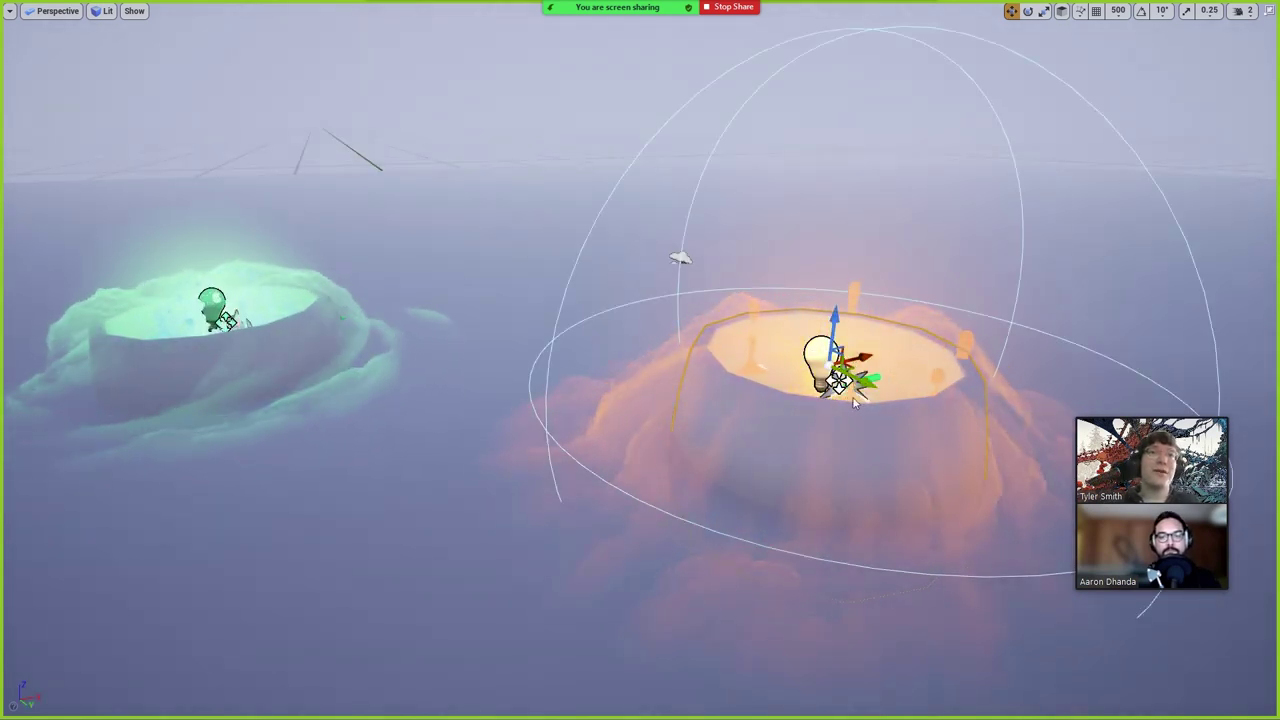
alt+drag(852, 395, 540, 222)
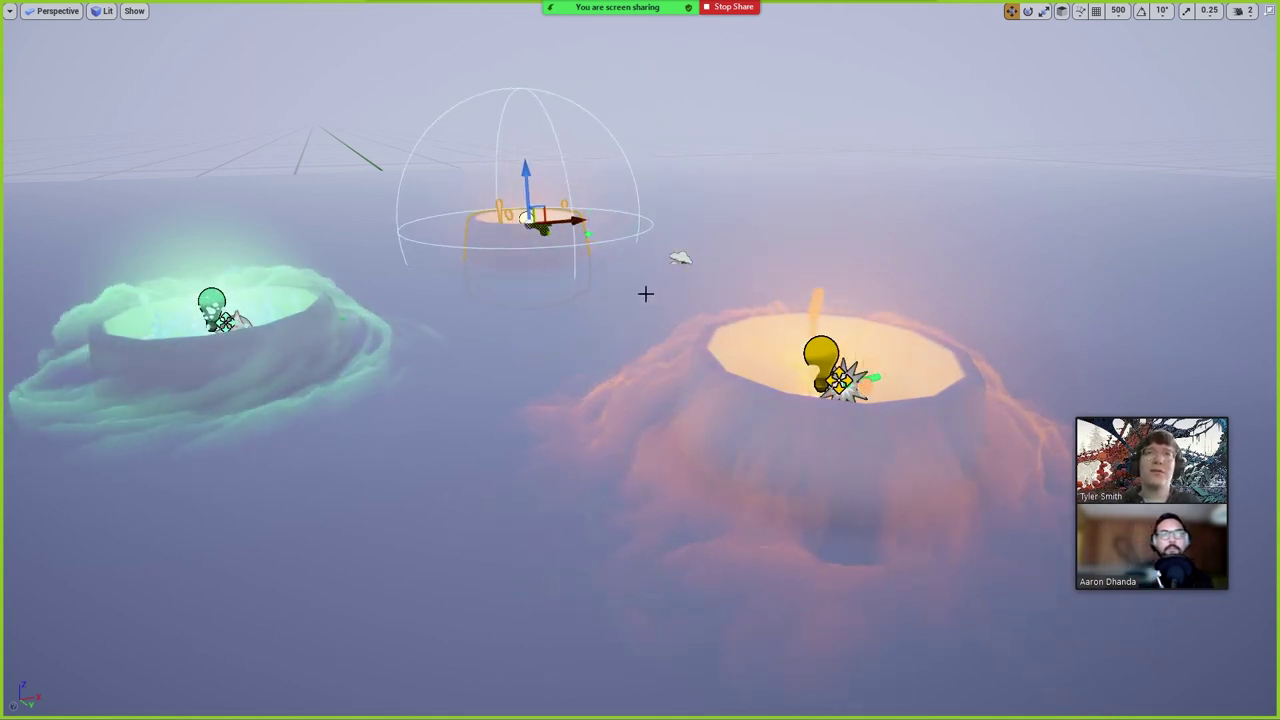
key(ctrl+z)
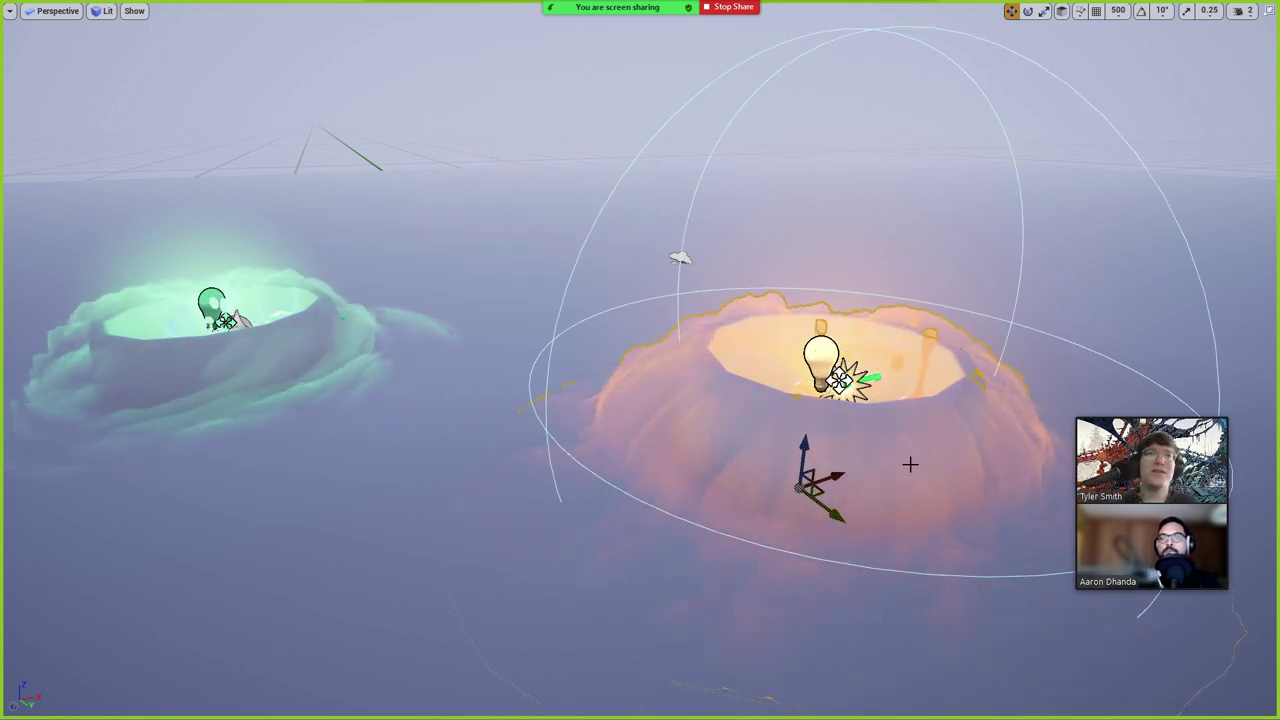
Place two copies of the orange cauldron with its light and mist farther back in the level, spaced well apart.
key(ctrl+y)
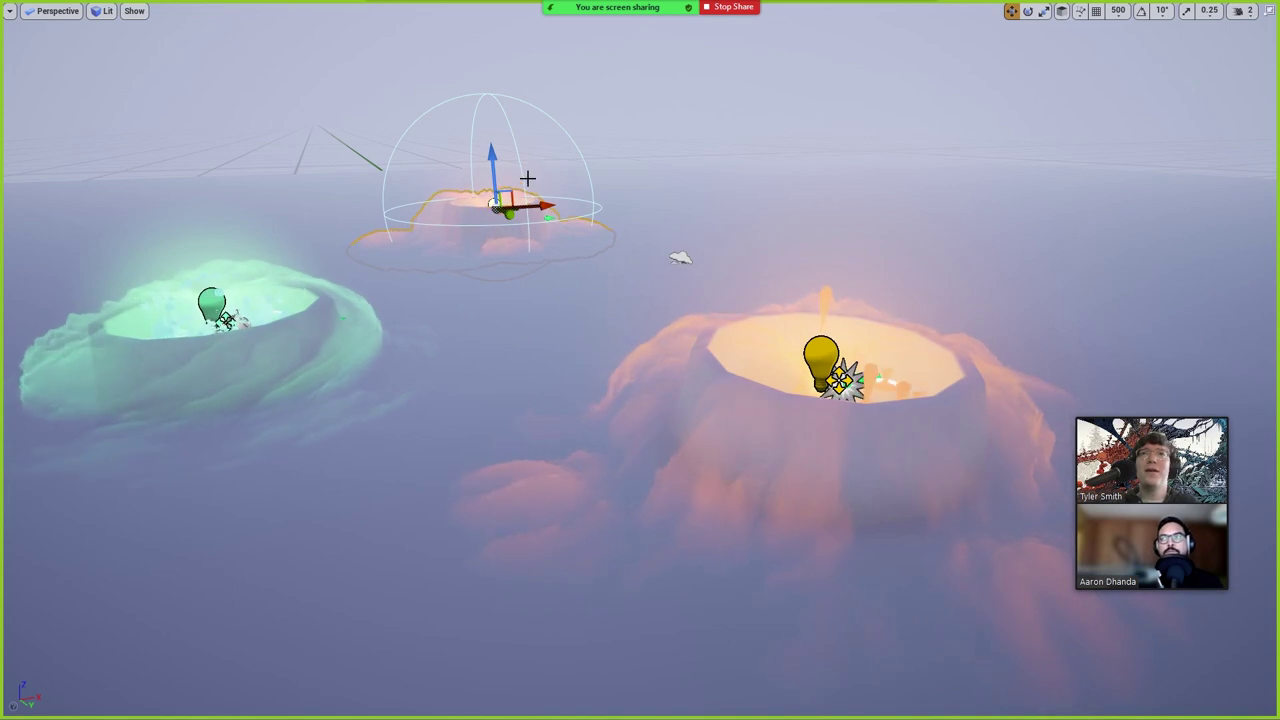
alt+drag(548, 205, 818, 148)
Duplicate the orange mist between the cauldrons, enlarge it to cover the surrounding ground, and compare the scene with the copy temporarily deleted.
alt+drag(820, 193, 672, 321)
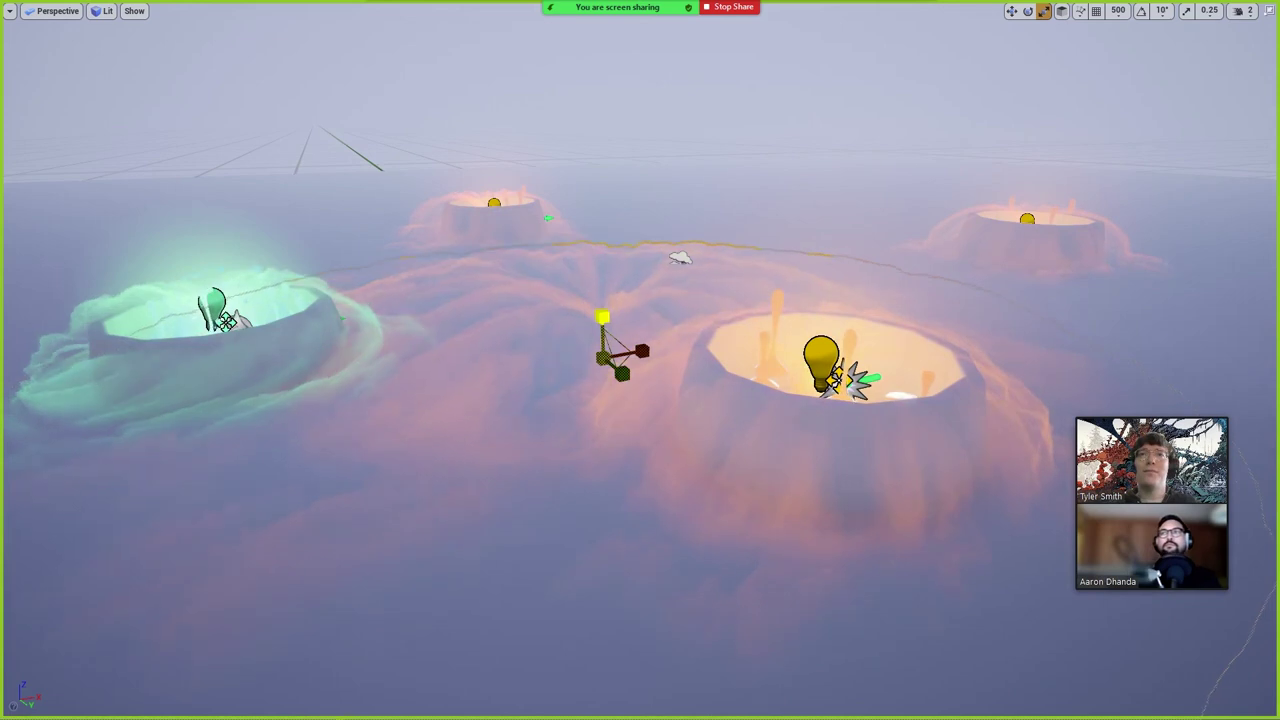
key(Delete)
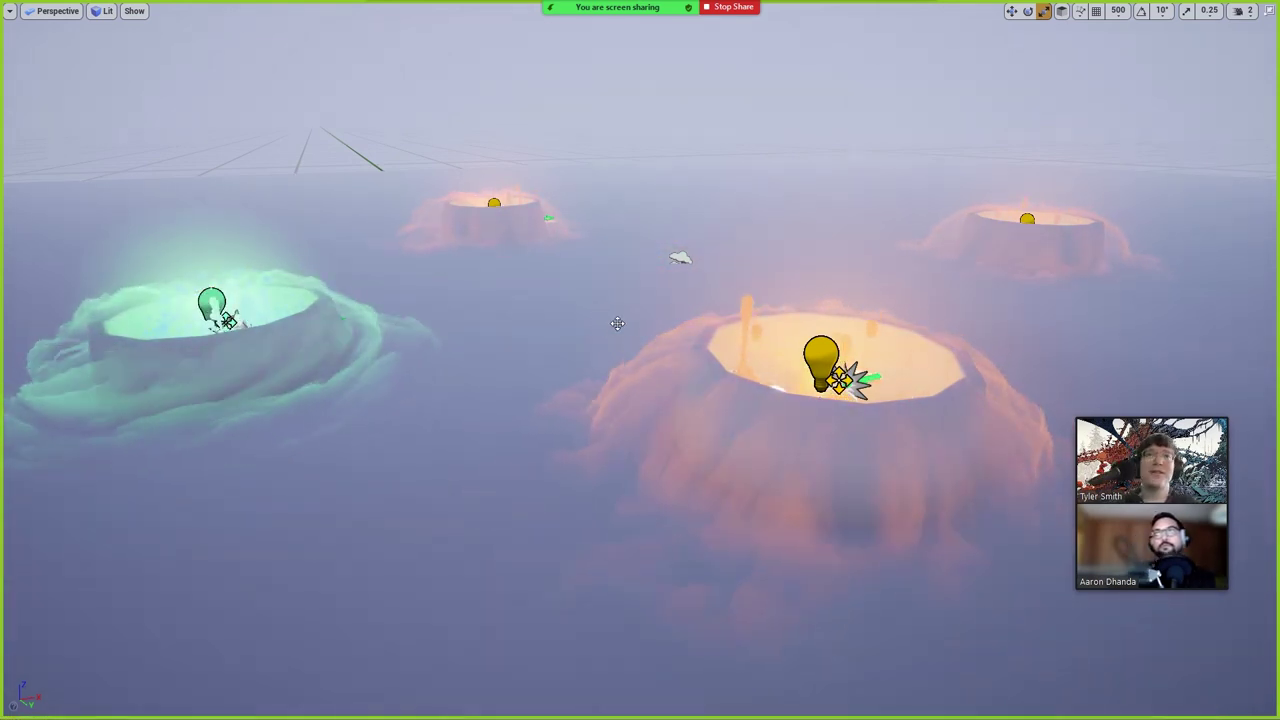
key(ctrl+z)
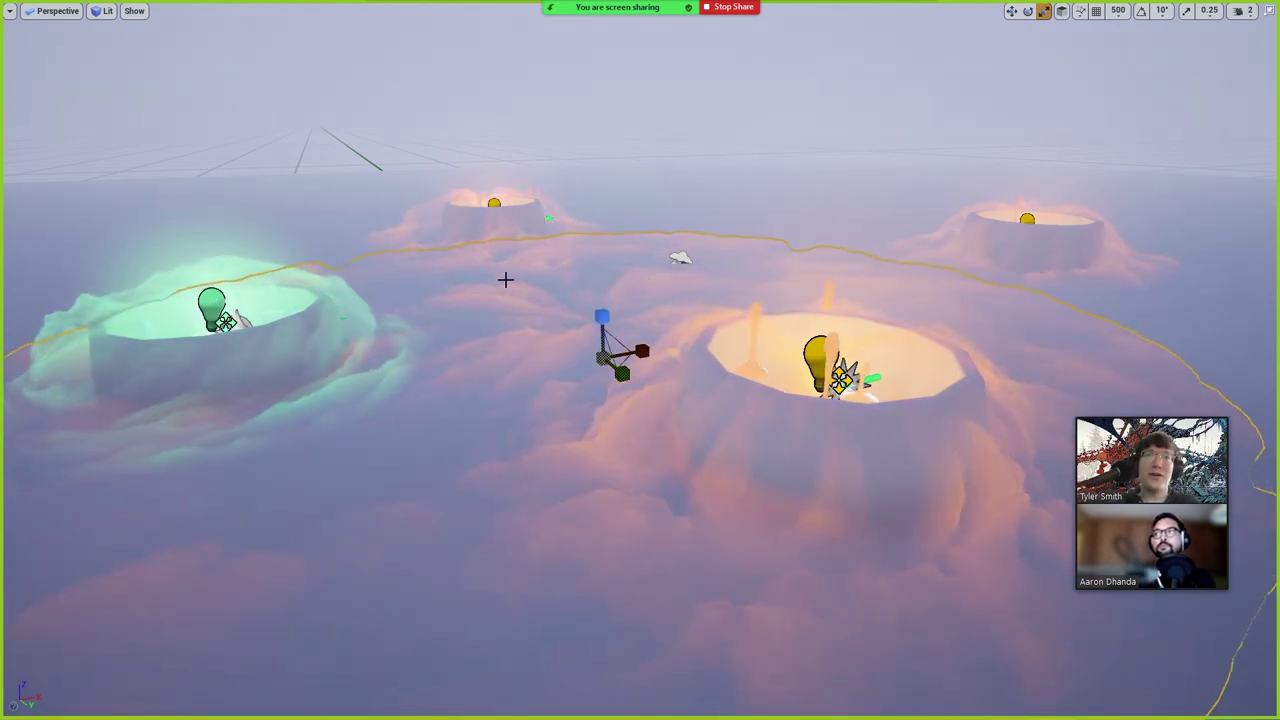
Check how the green cauldron's mist and the enlarged orange ground mist overlap by selecting each and viewing them full screen.
click(329, 329)
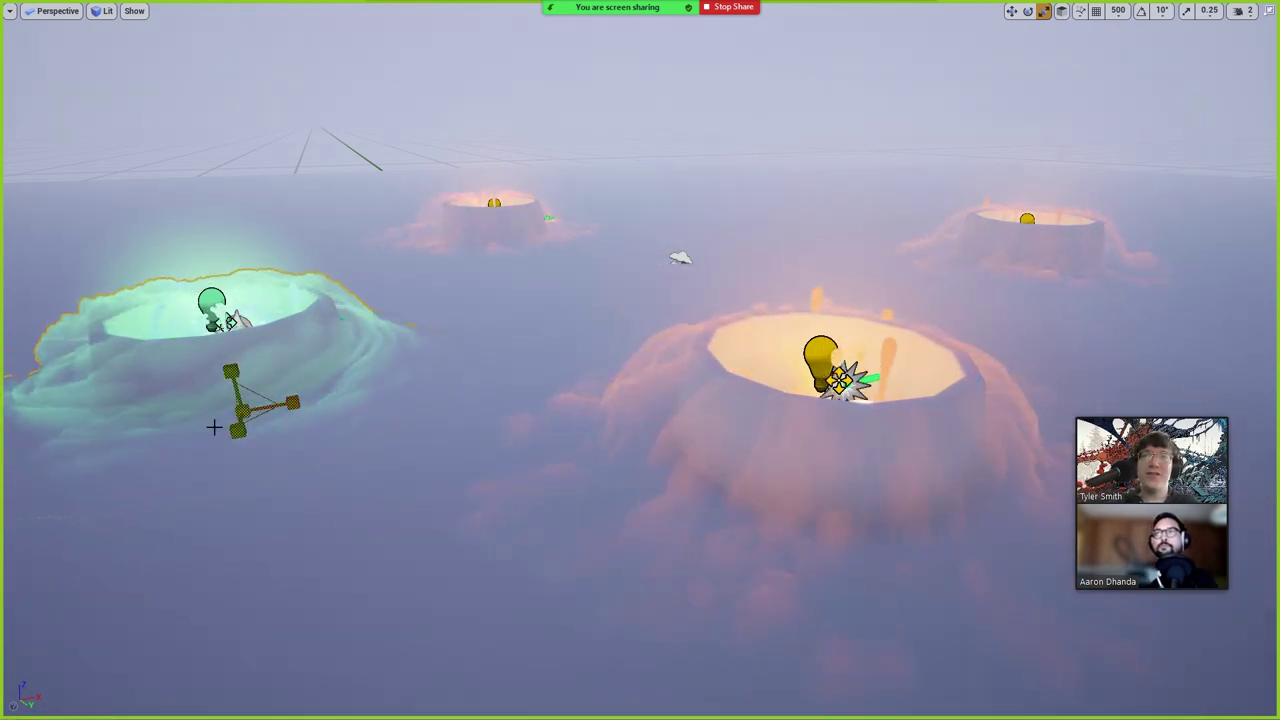
key(w)
mouse_move(557, 289)
right_down()
mouse_move(557, 350)
mouse_move(550, 284)
right_up()
click(552, 263)
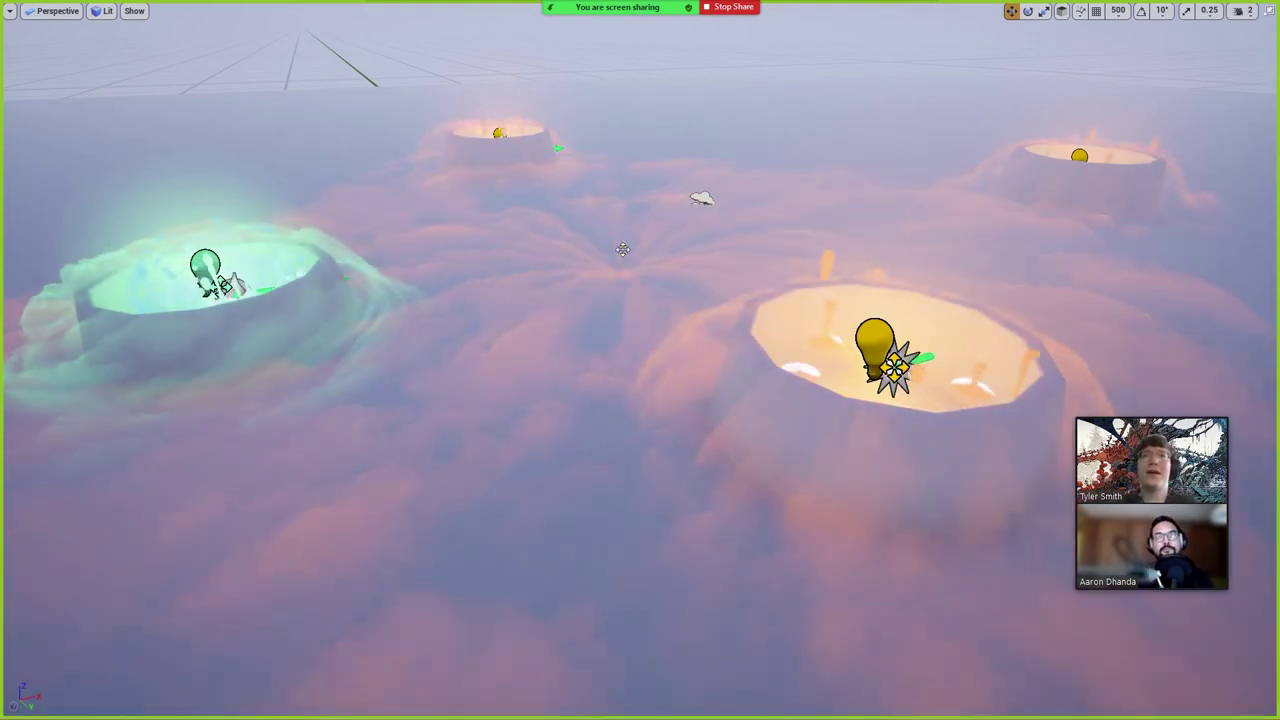
right_drag(607, 268, 500, 270)
mouse_move(640, 285)
right_down()
mouse_move(670, 283)
mouse_move(653, 283)
right_up()
Leave the full-screen view, and set the enlarged ground mist's Translucency Sort Priority to 1.
key(F11)
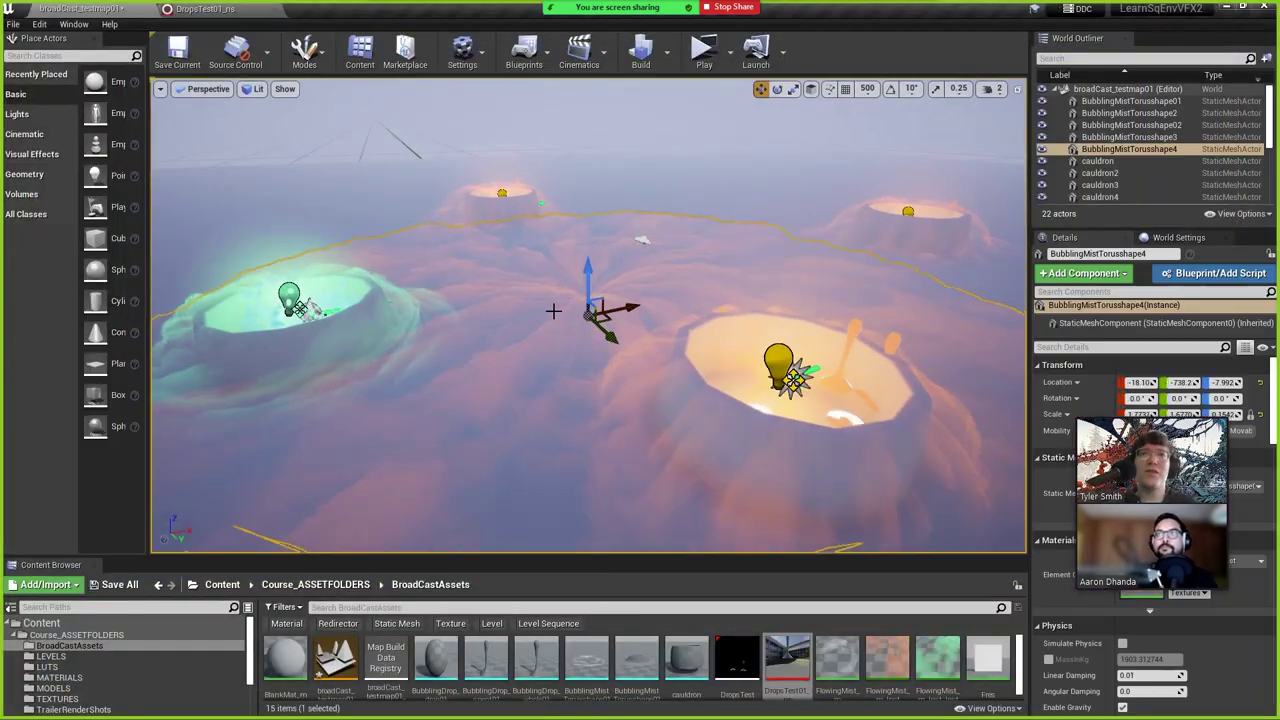
click(1122, 347)
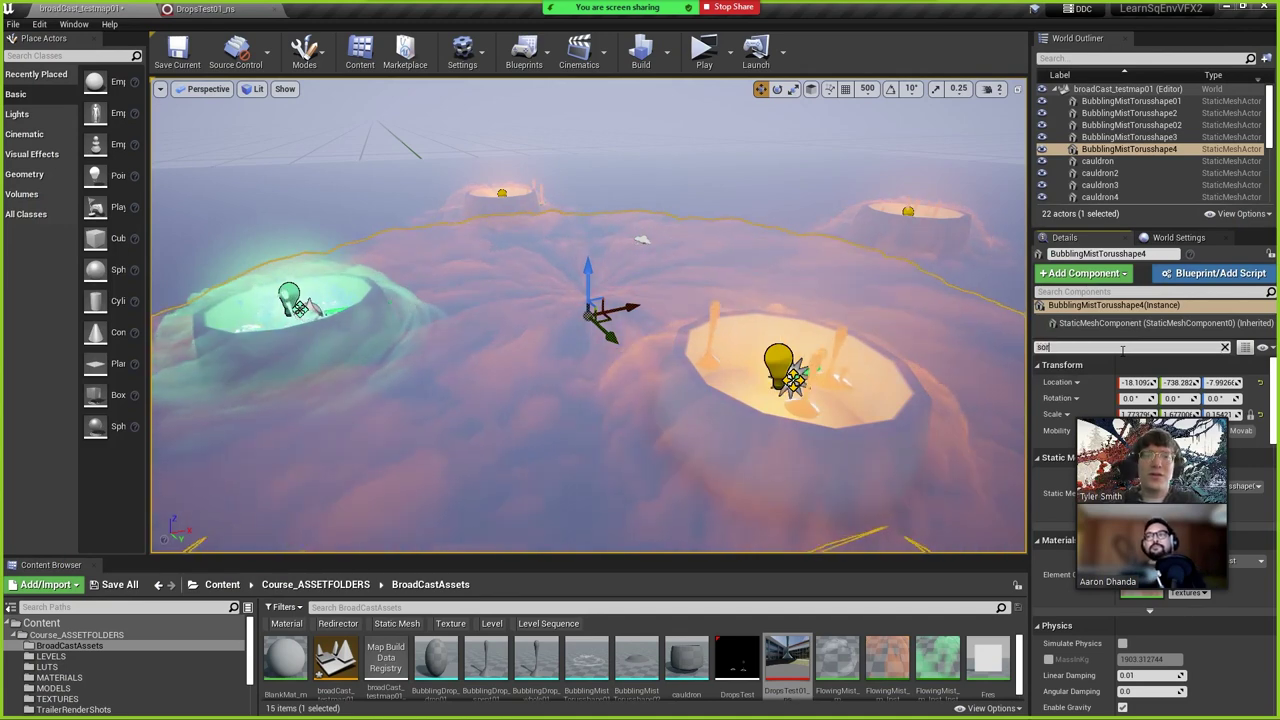
text(sort)
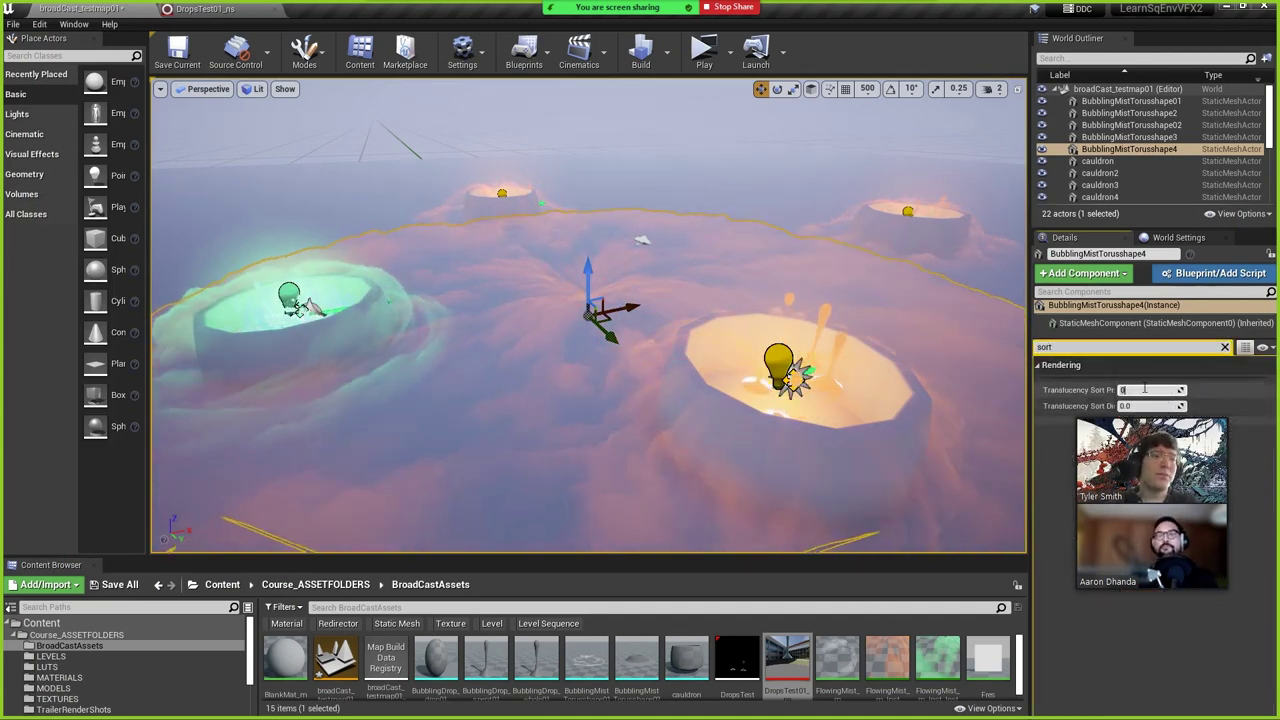
click(1144, 389)
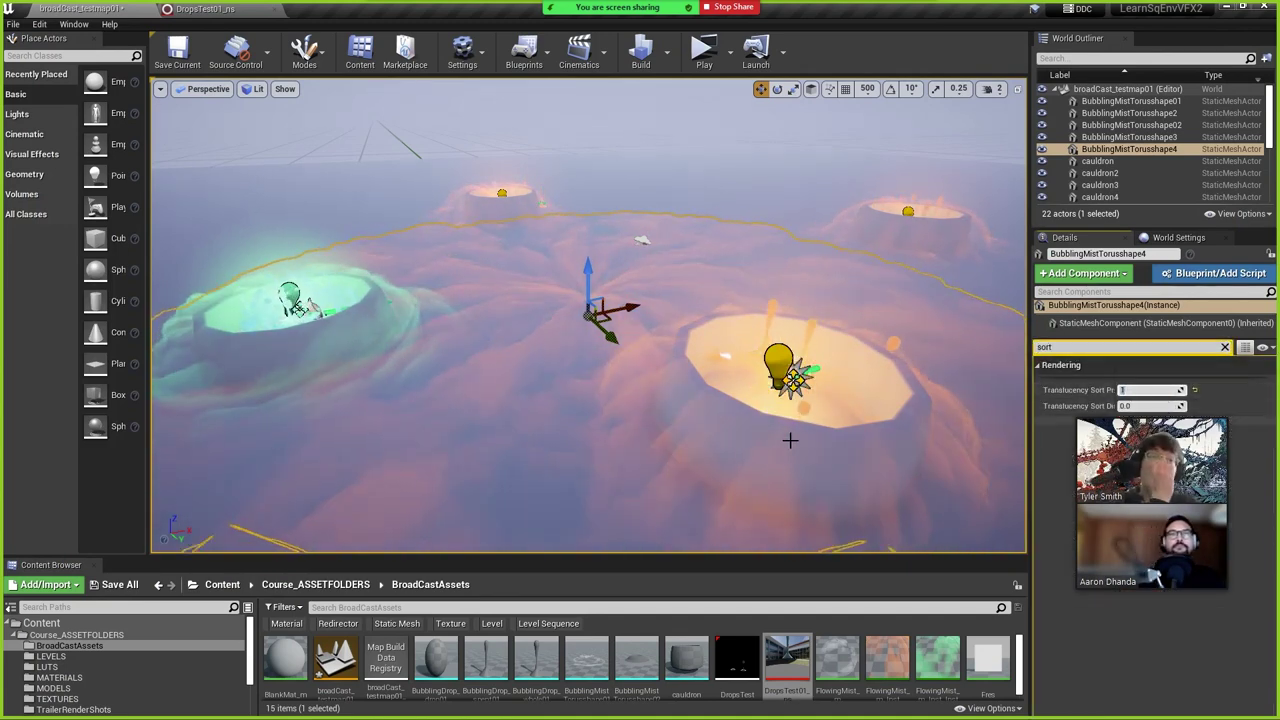
mouse_move(383, 428)
right_down()
mouse_move(370, 420)
mouse_move(395, 425)
mouse_move(360, 432)
right_up()
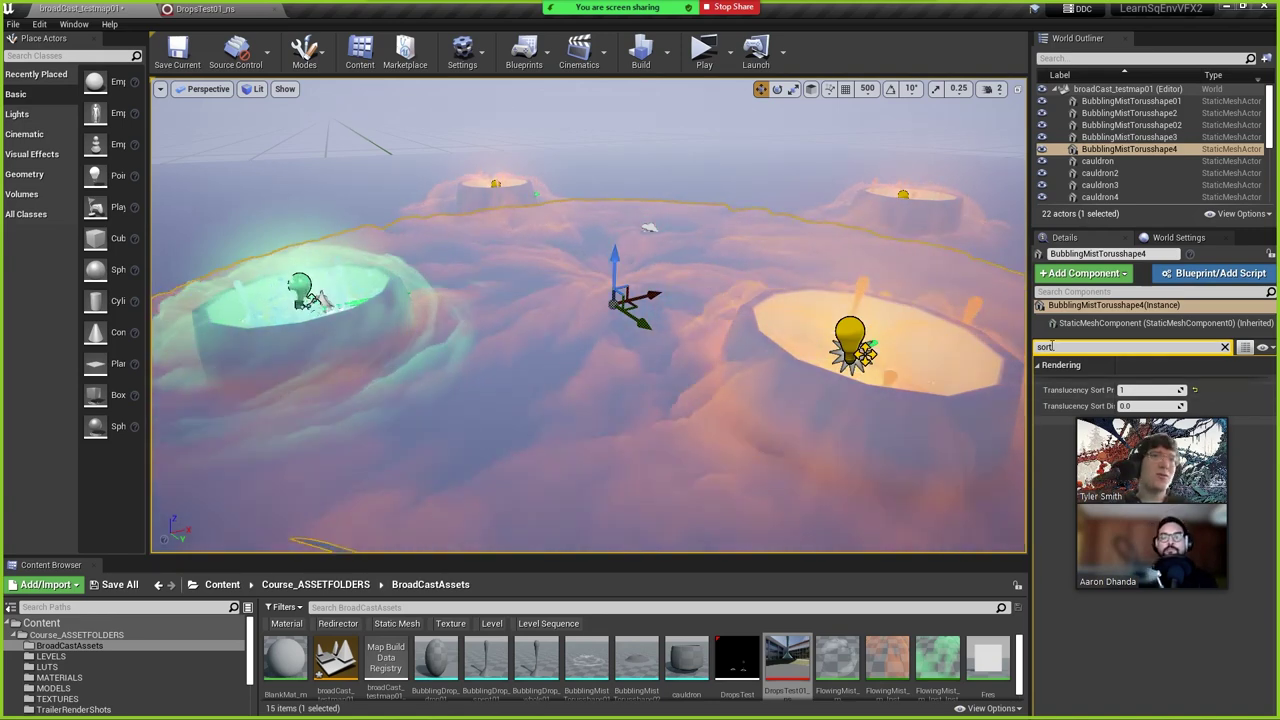
mouse_move(1093, 396)
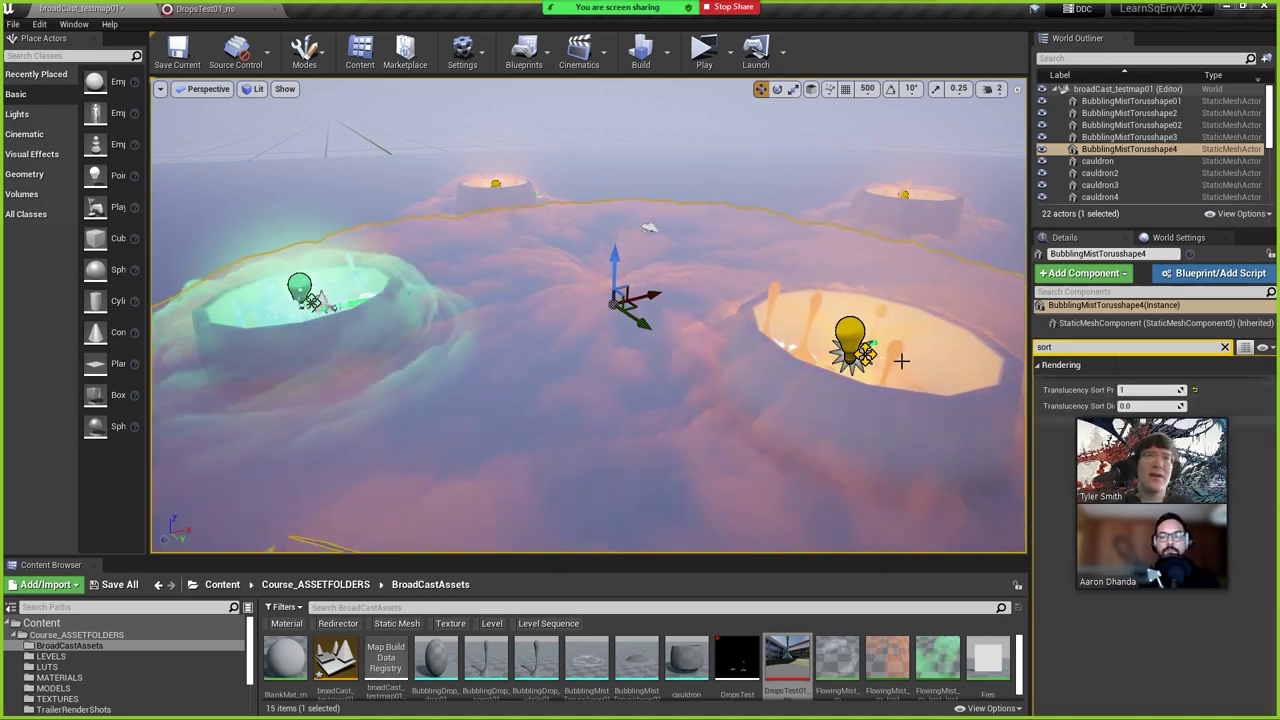
right_drag(588, 315, 731, 283)
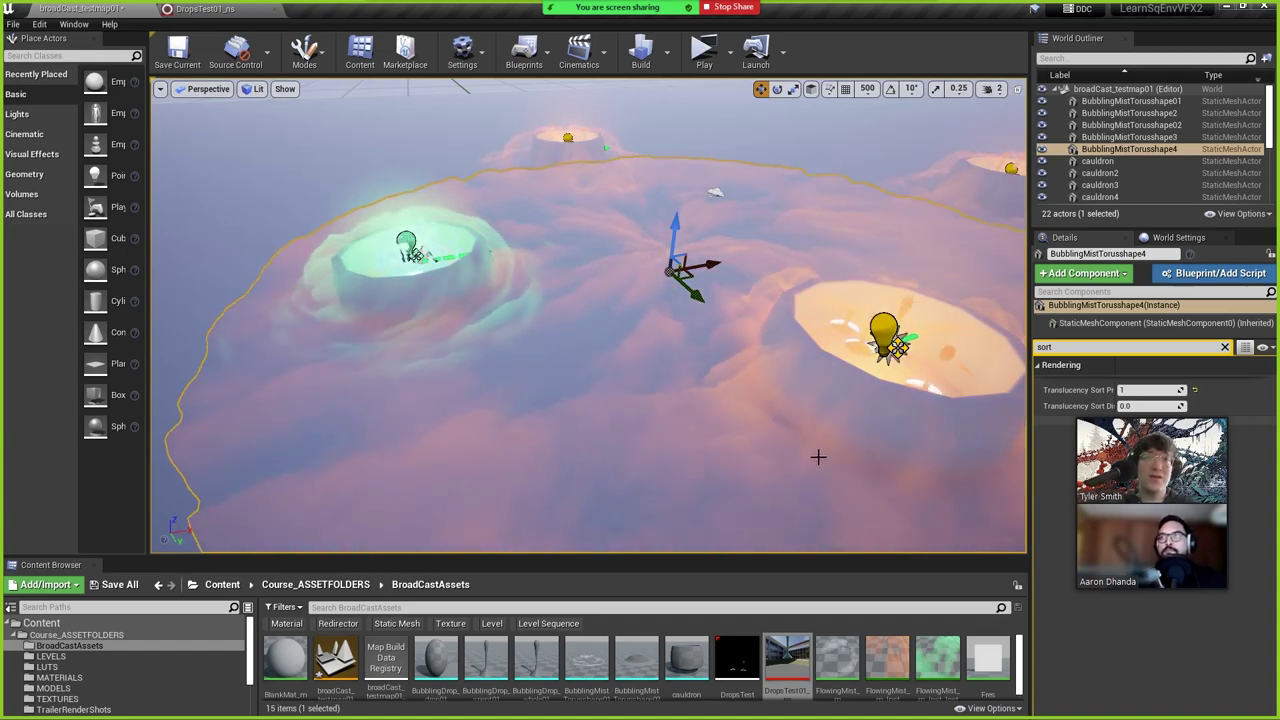
Try a second copy of the ground mist with Translucency Sort Priority 2, shift it across the cauldrons, and delete it.
alt+drag(666, 231, 830, 255)
key(w)
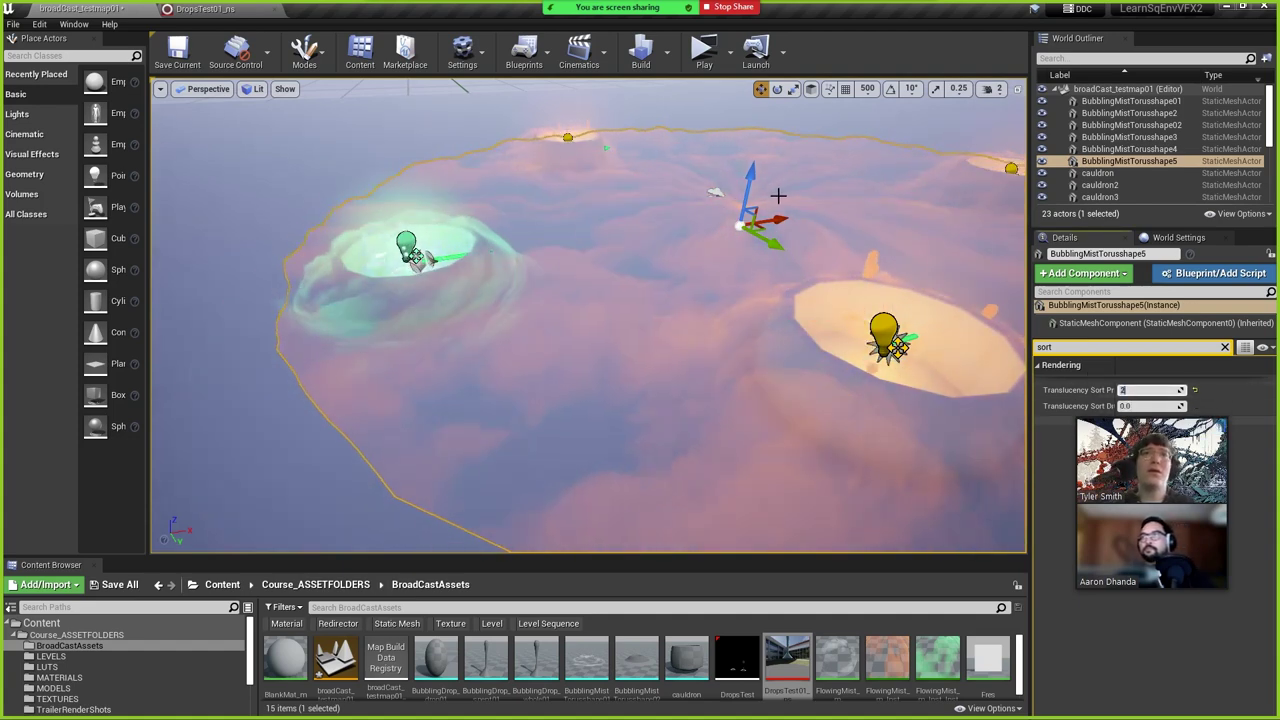
alt+drag(772, 210, 828, 233)
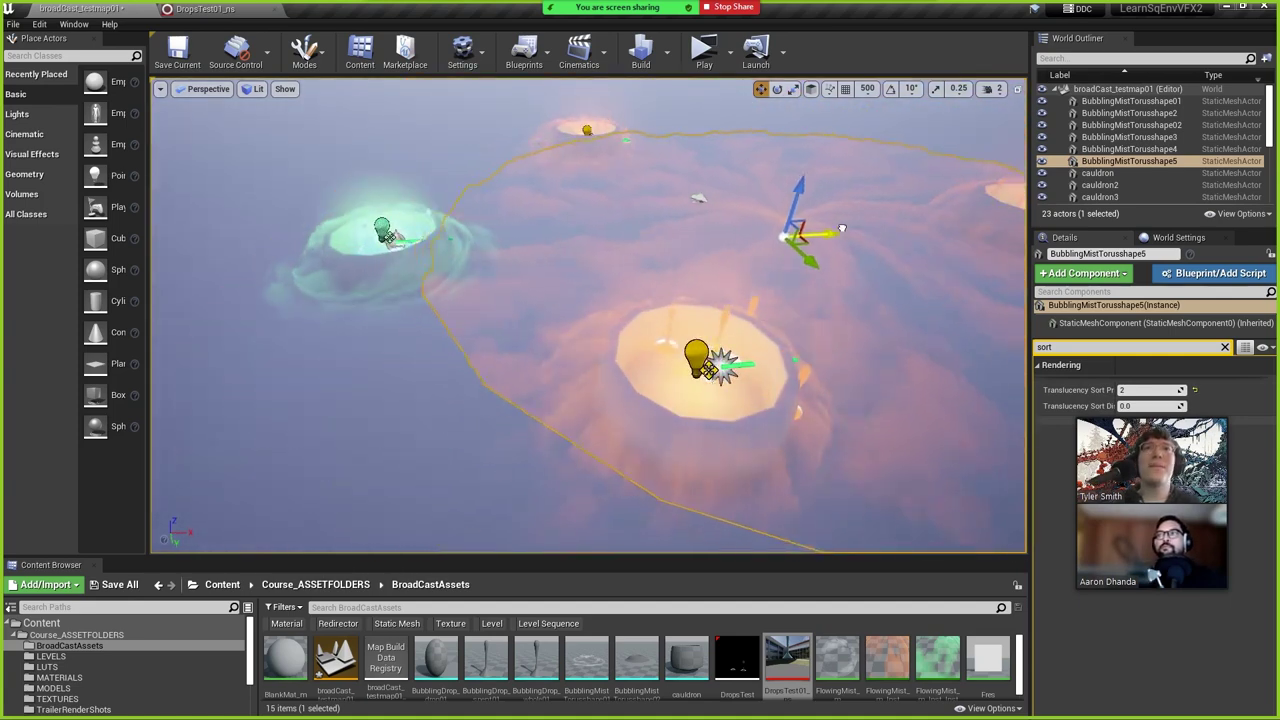
drag(929, 192, 520, 275)
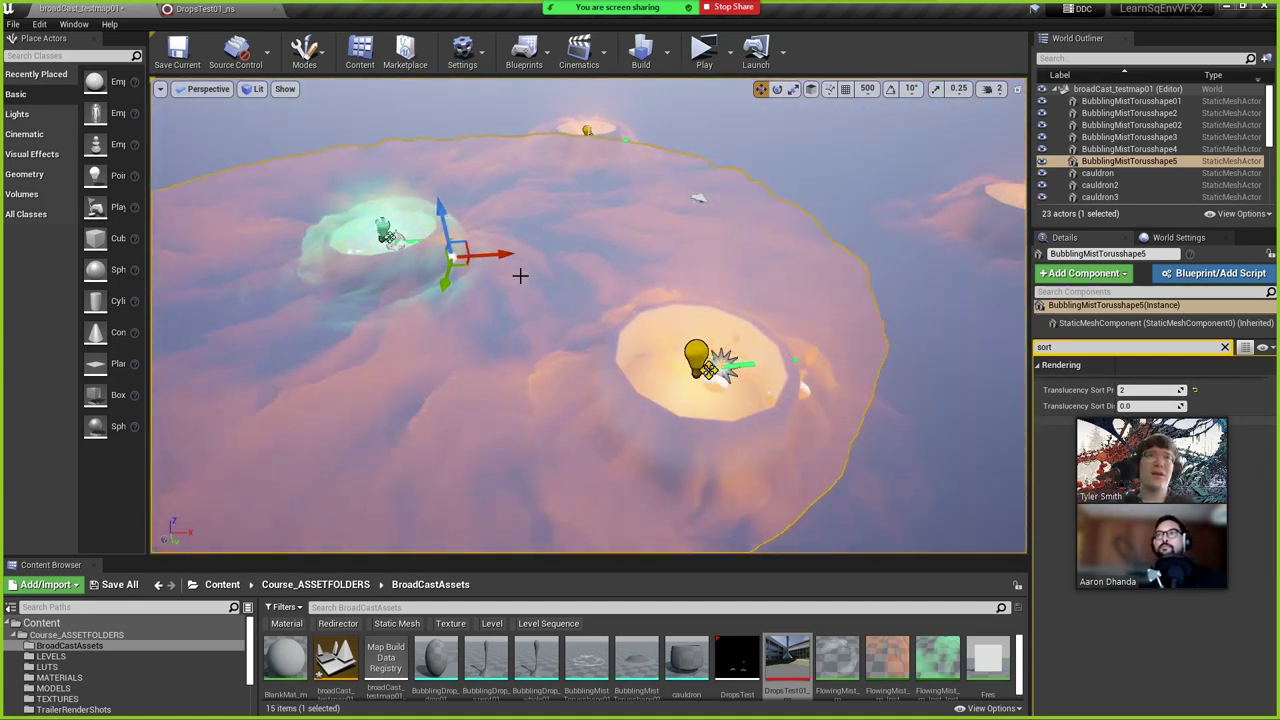
key(Delete)
Examine how the ground mist blends with the cauldrons' mist, and compare the Translucency Sort Priority of the ground and green mists.
right_drag(591, 283, 600, 252)
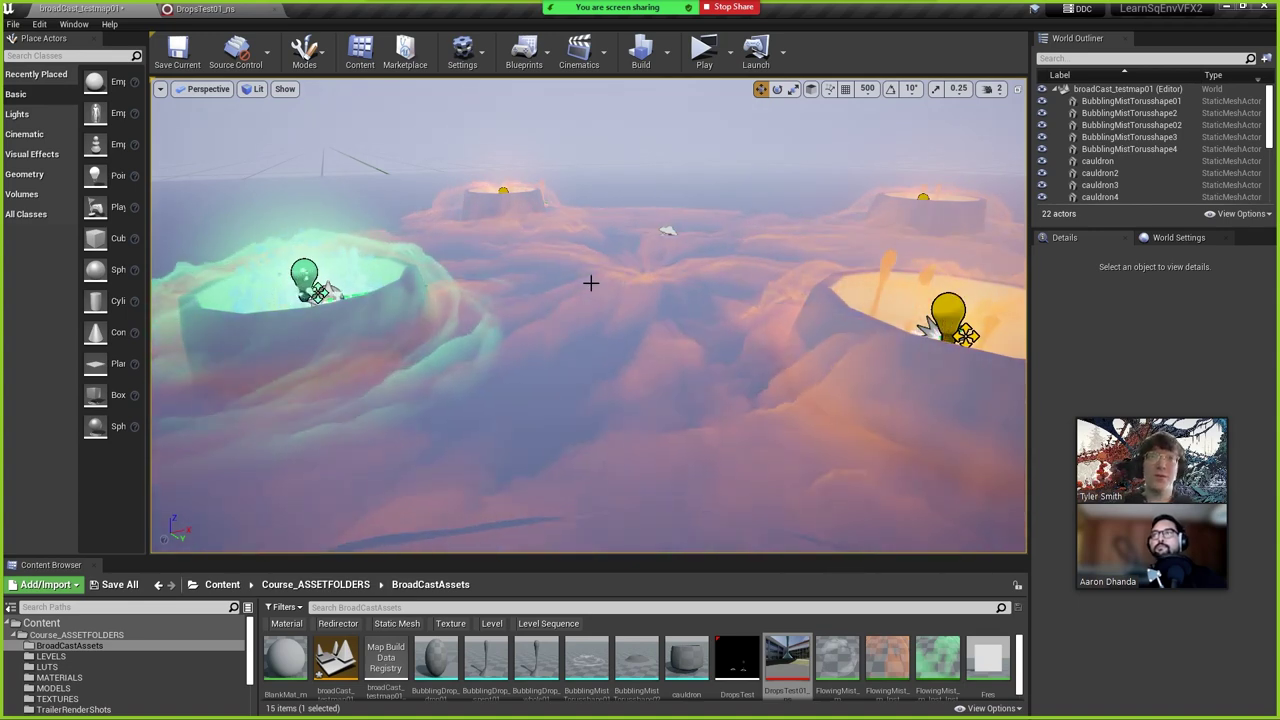
click(637, 277)
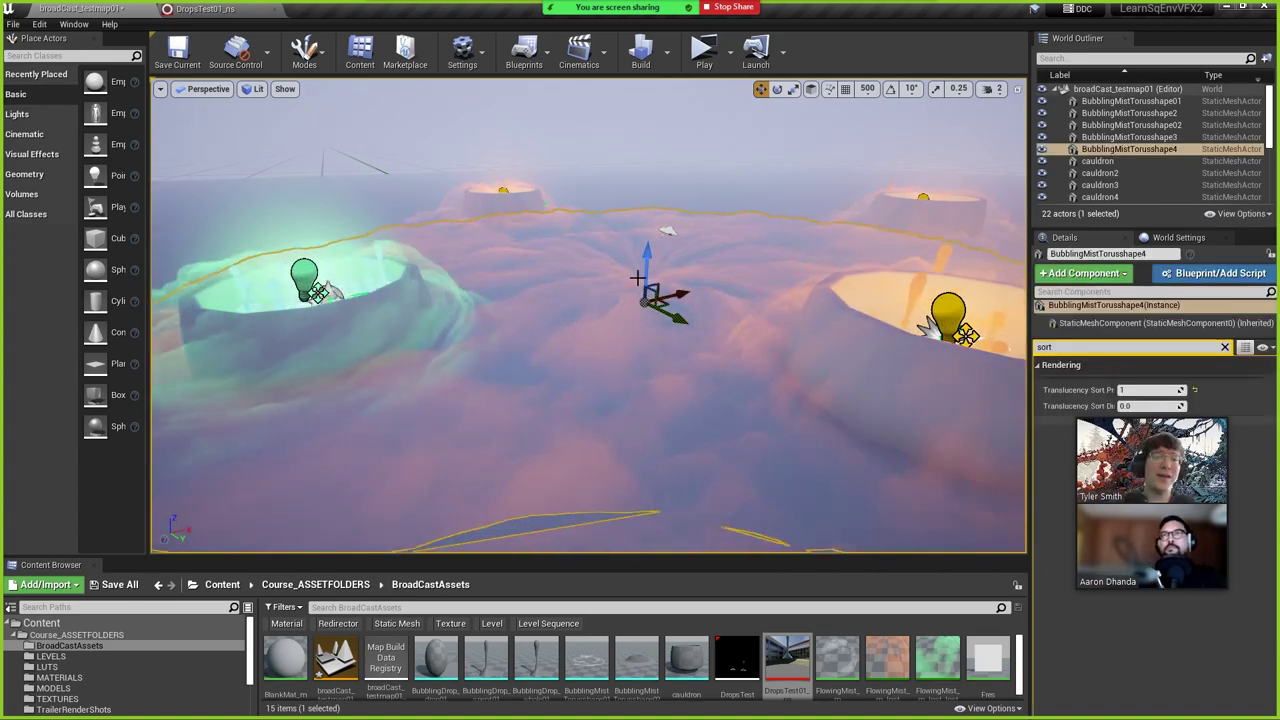
key(F11)
key(F11)
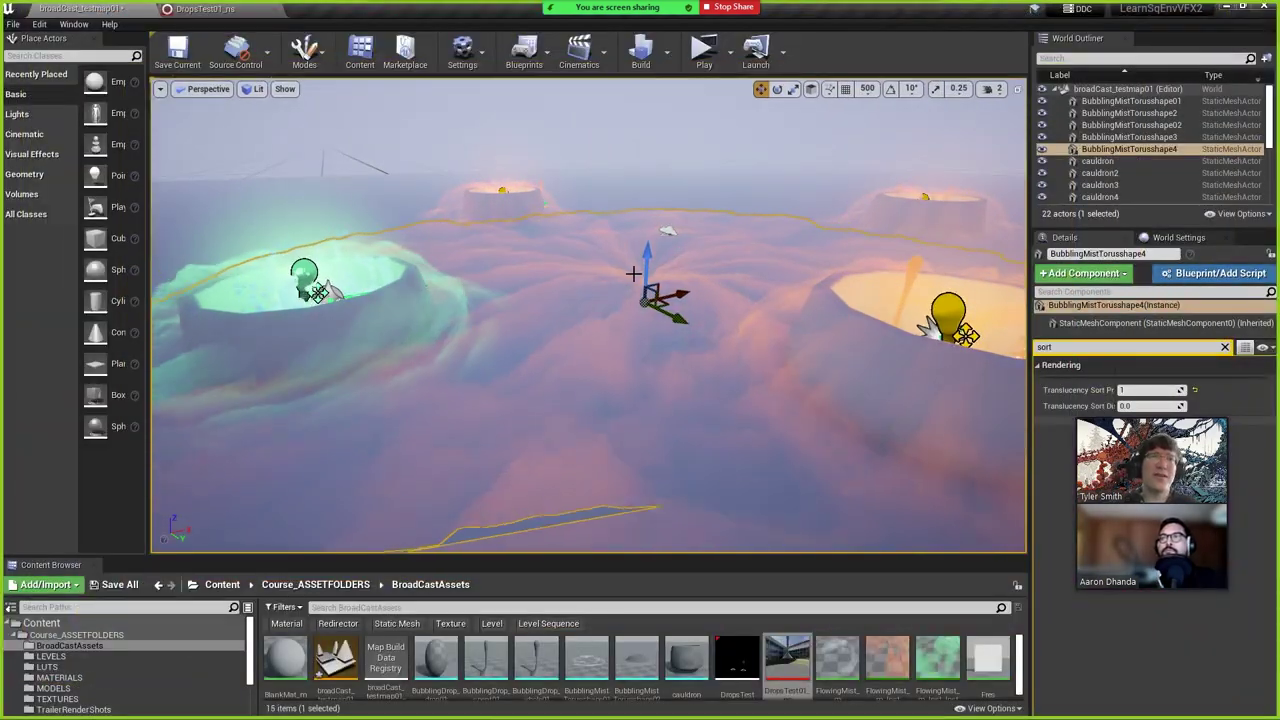
right_drag(657, 315, 657, 368)
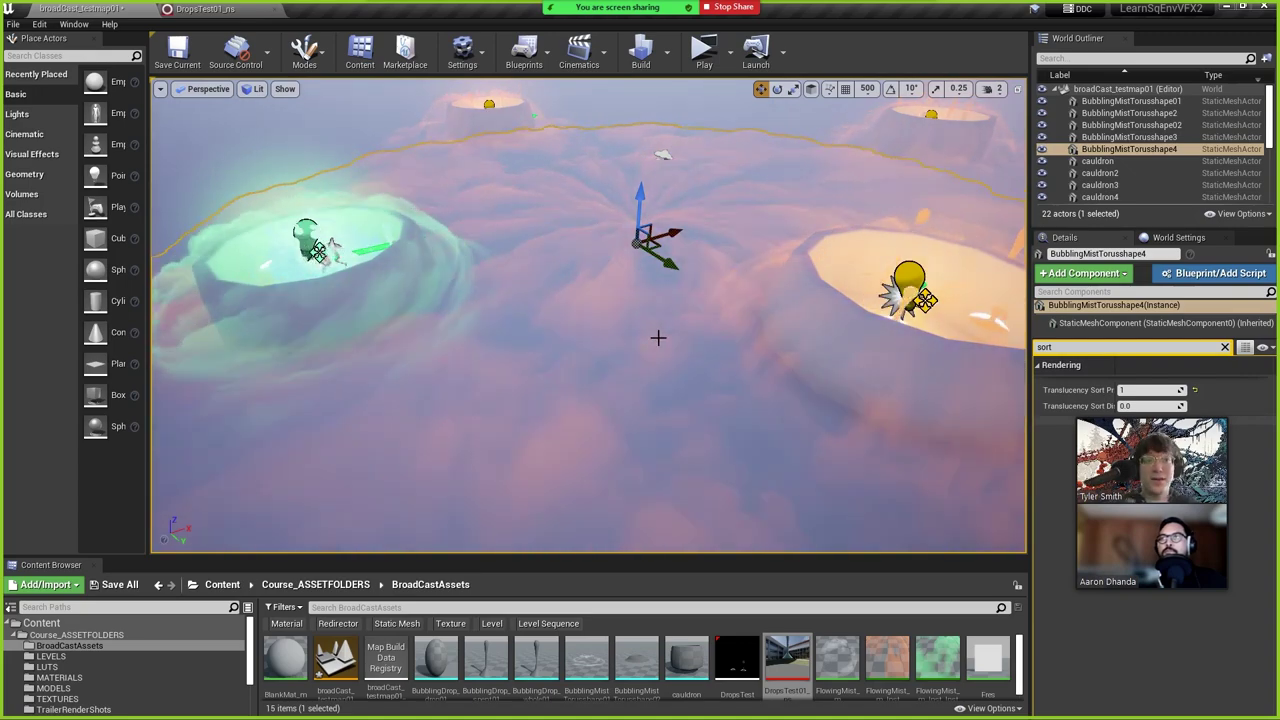
right_drag(697, 302, 697, 258)
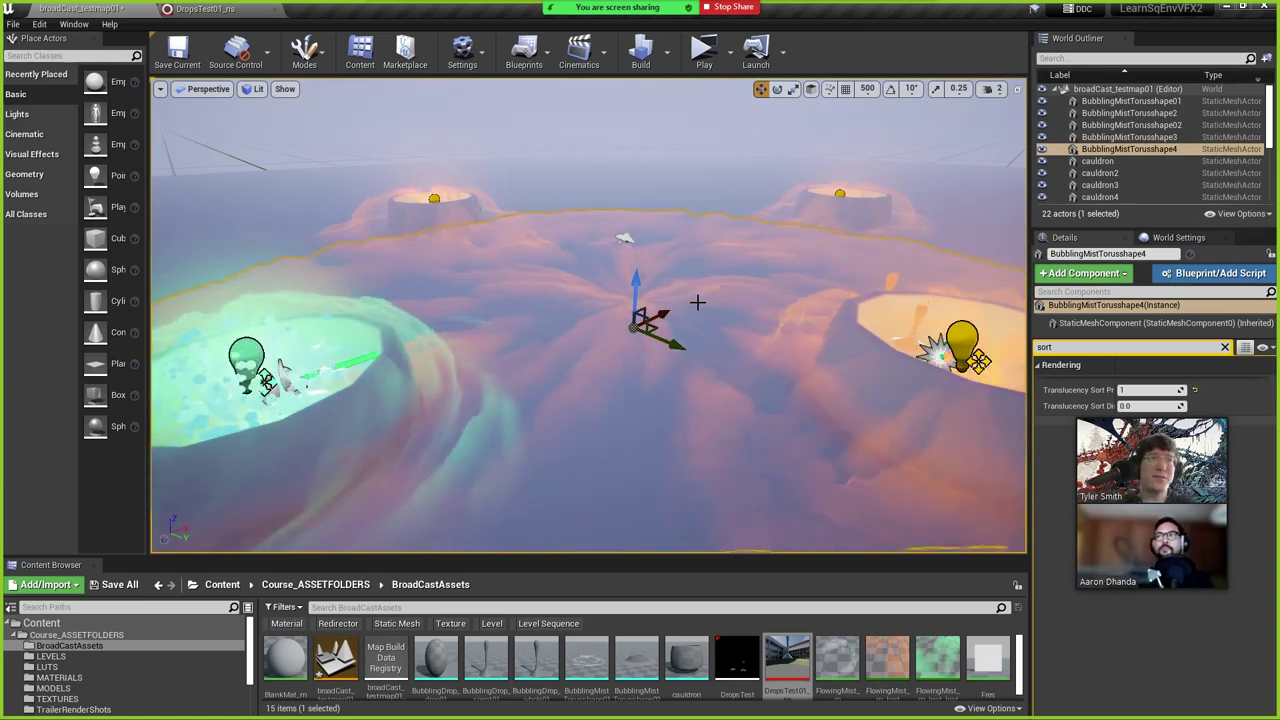
alt+drag(697, 302, 453, 302)
click(453, 302)
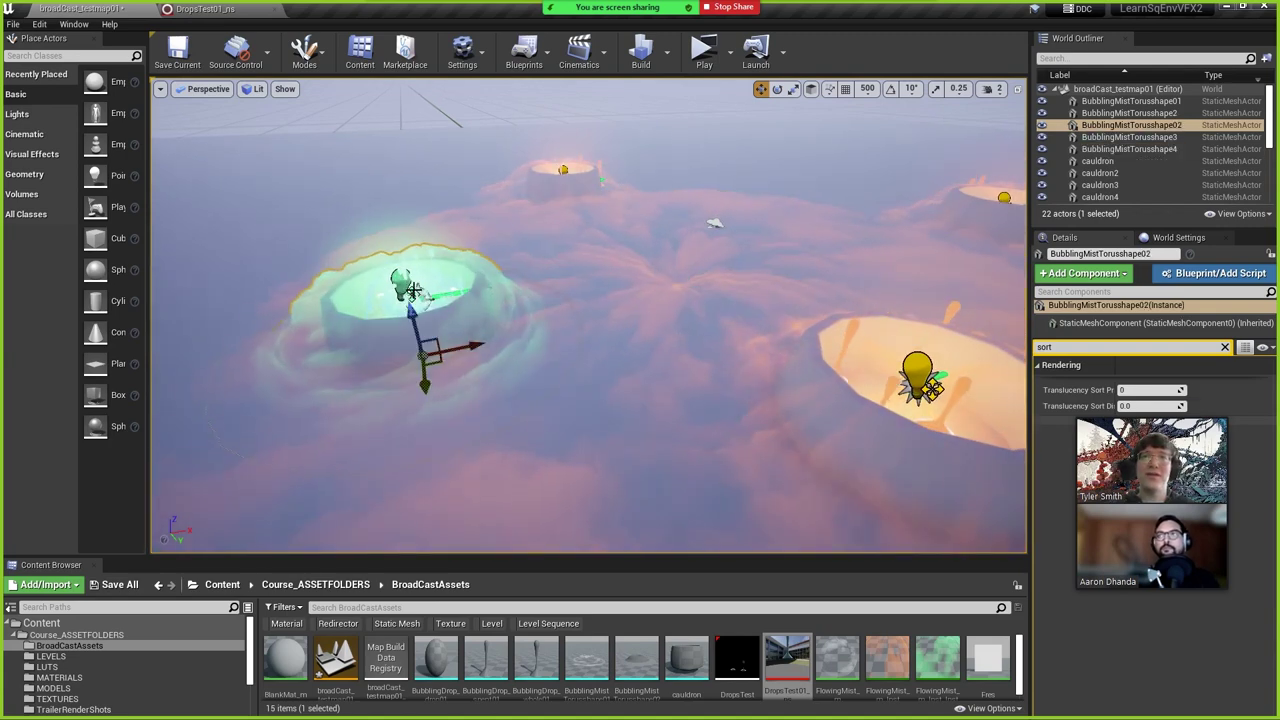
mouse_move(420, 294)
alt+mouse_down()
mouse_move(420, 255)
mouse_move(414, 294)
alt+mouse_up()
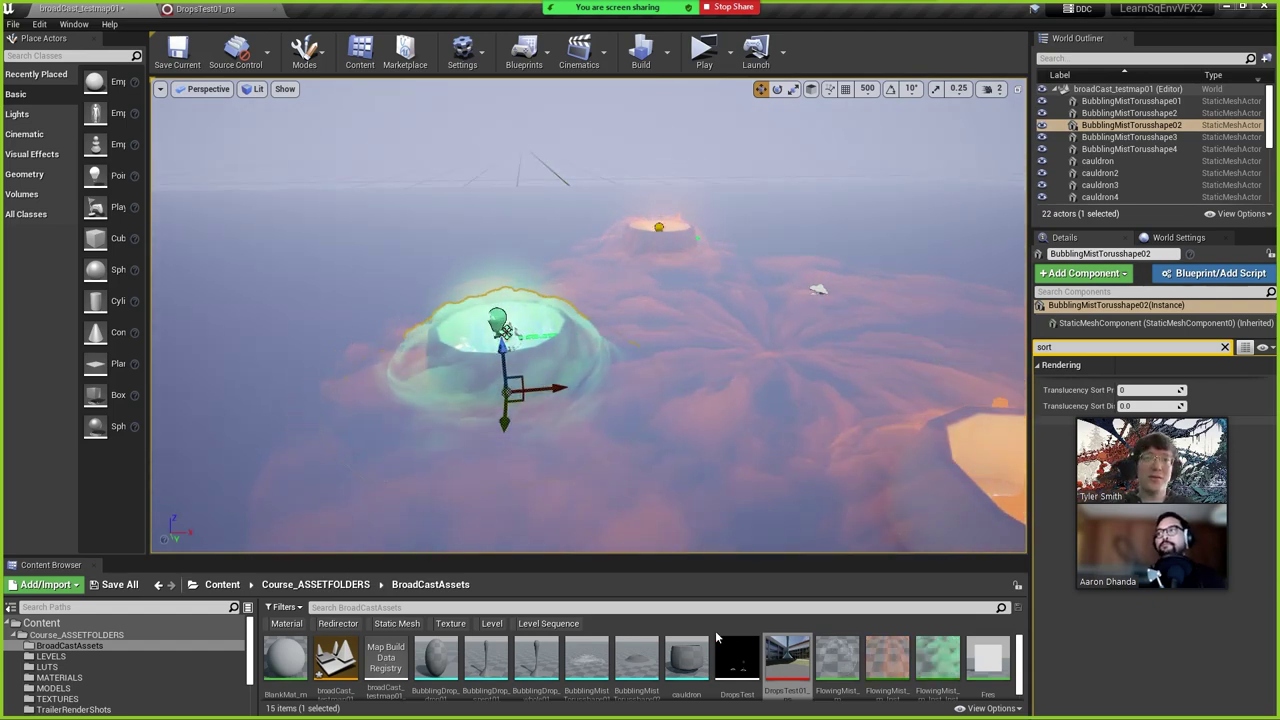
Open the DropsTest01_ns system and add a Linear Color user parameter named Color.
double_click(785, 658)
right_drag(388, 430, 594, 477)
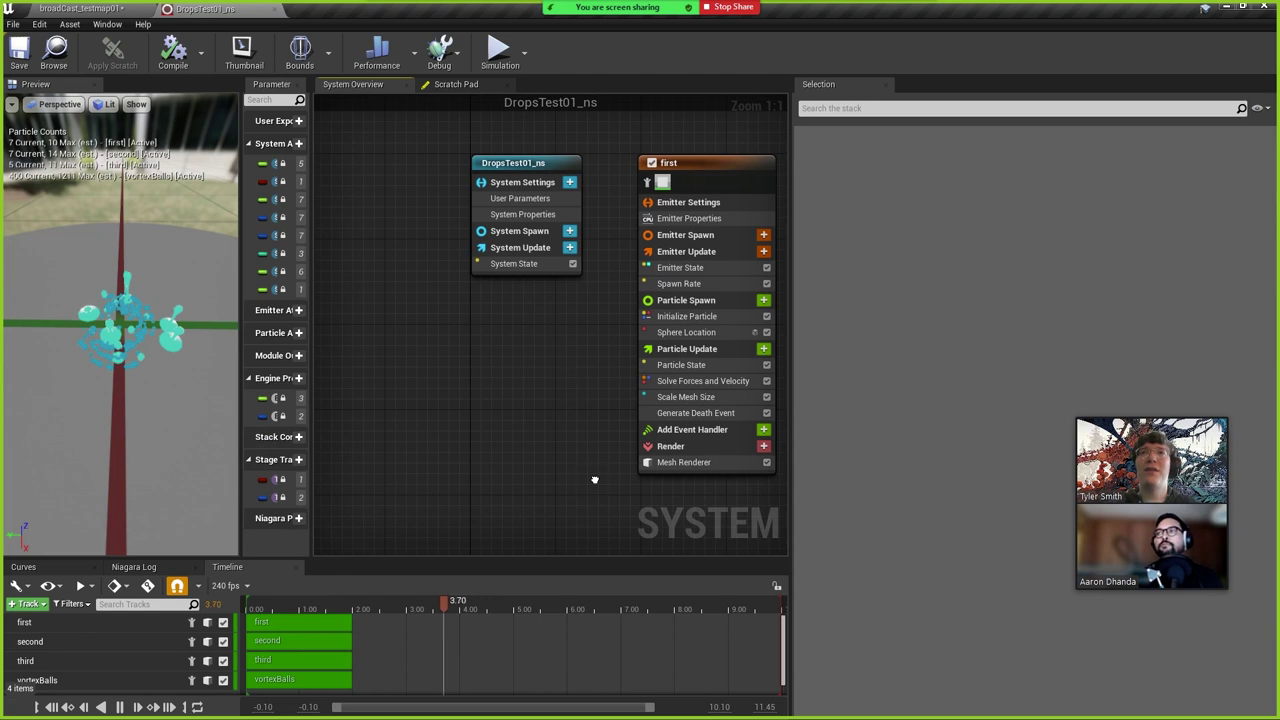
click(516, 200)
click(569, 183)
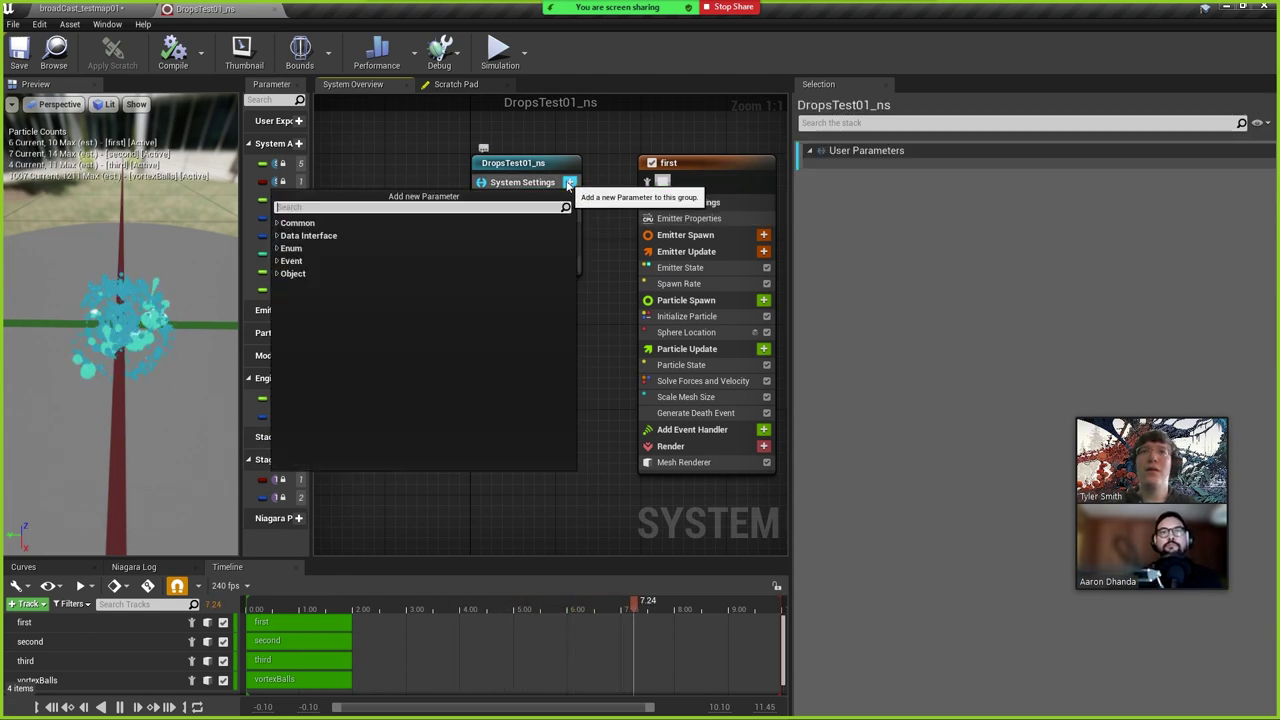
text(linear)
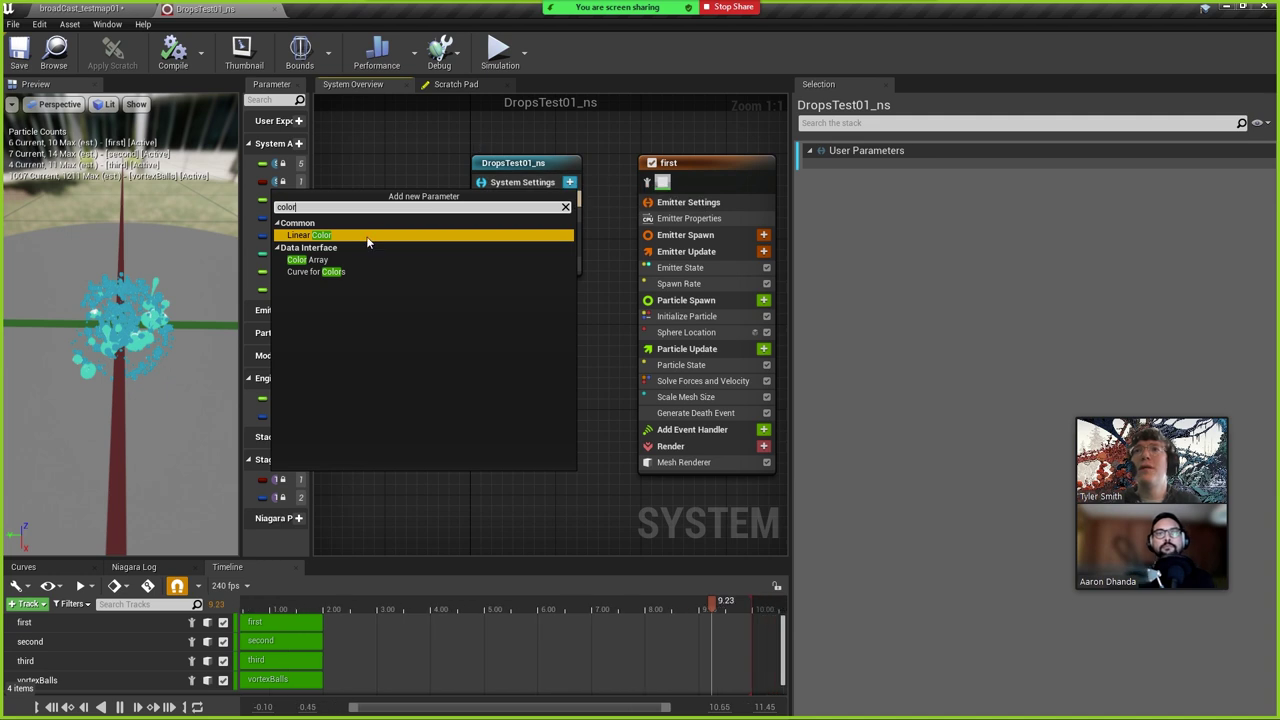
click(366, 238)
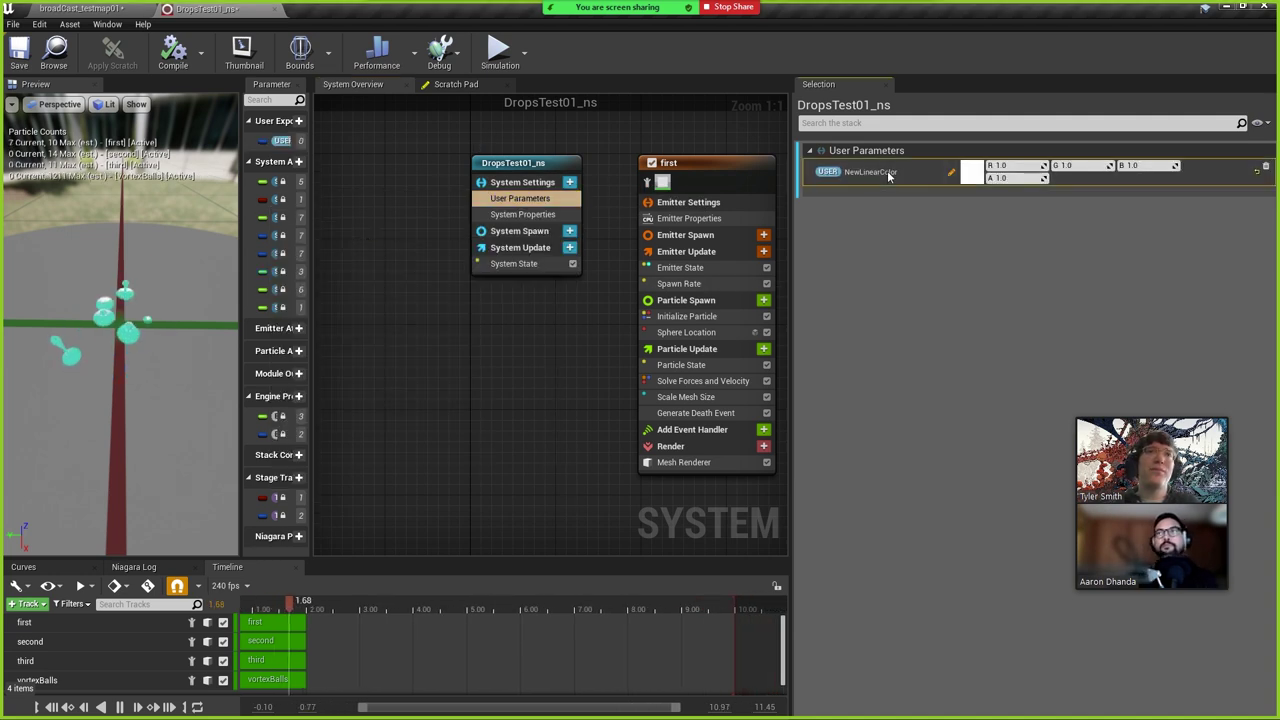
click(543, 196)
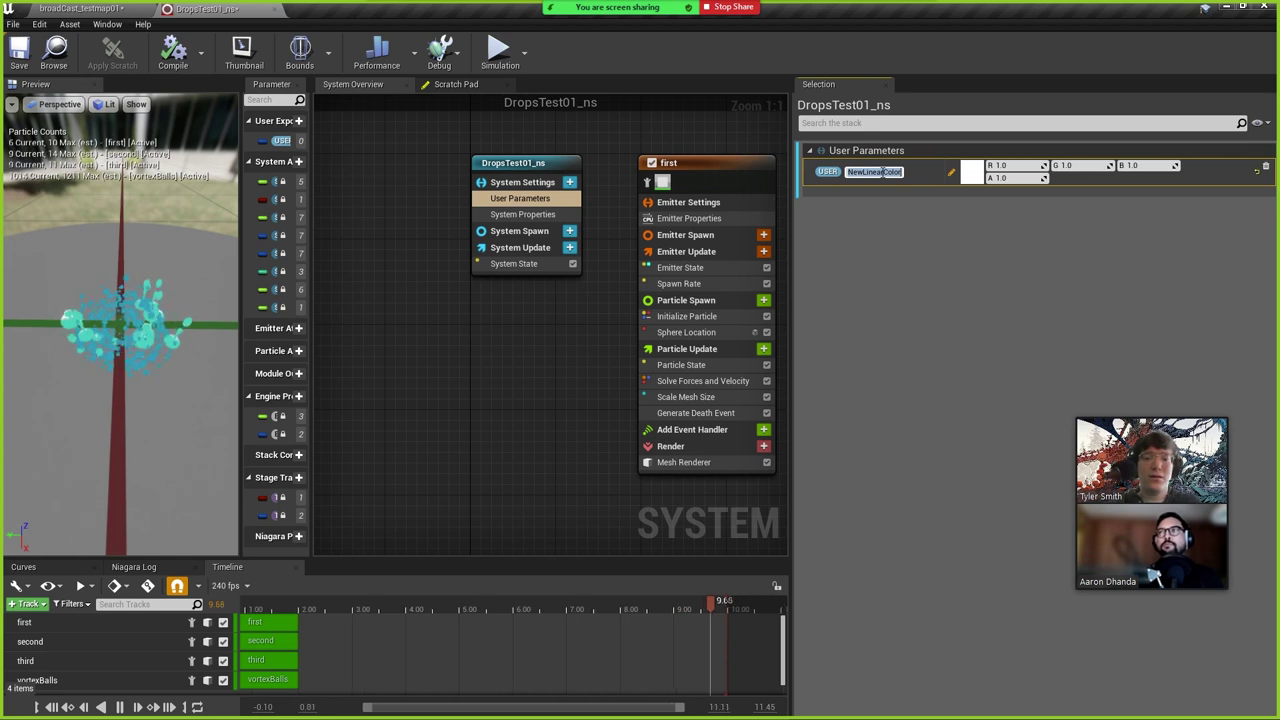
text(Color)
key(Return)
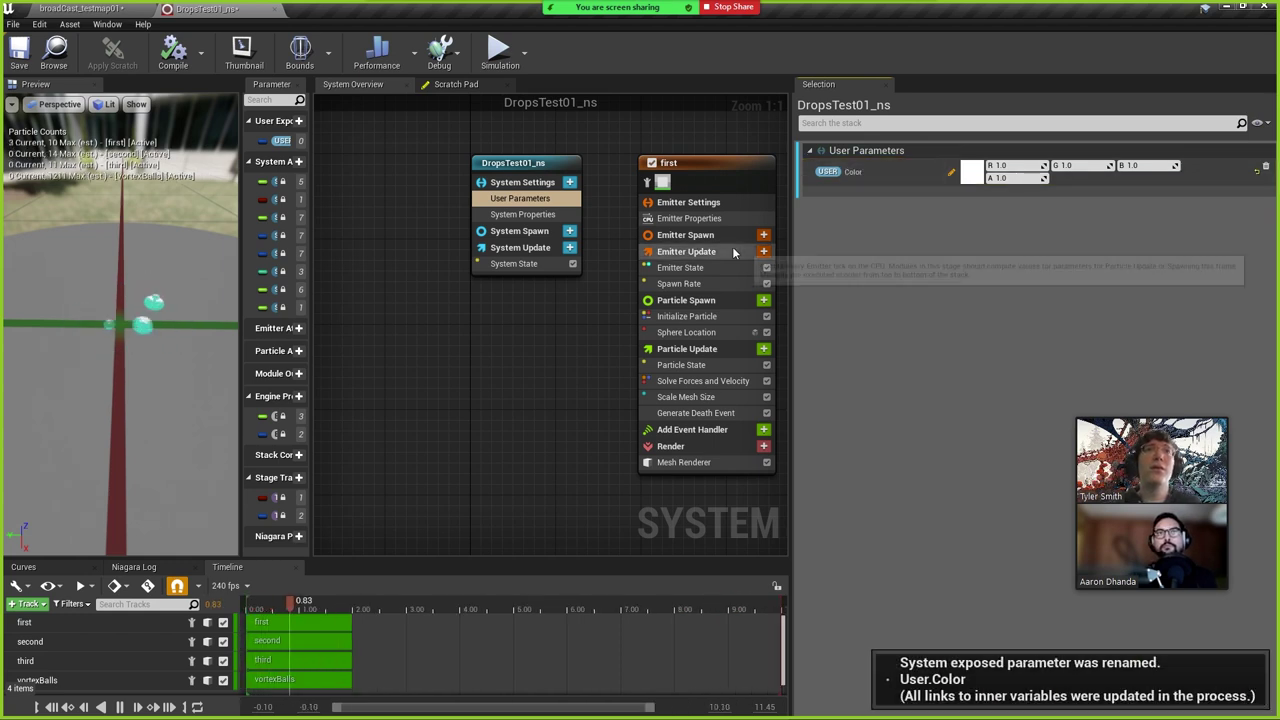
Set the Color user parameter's default to pure red, with R 1.0, G 0.0 and B 0.0.
right_drag(520, 418, 449, 398)
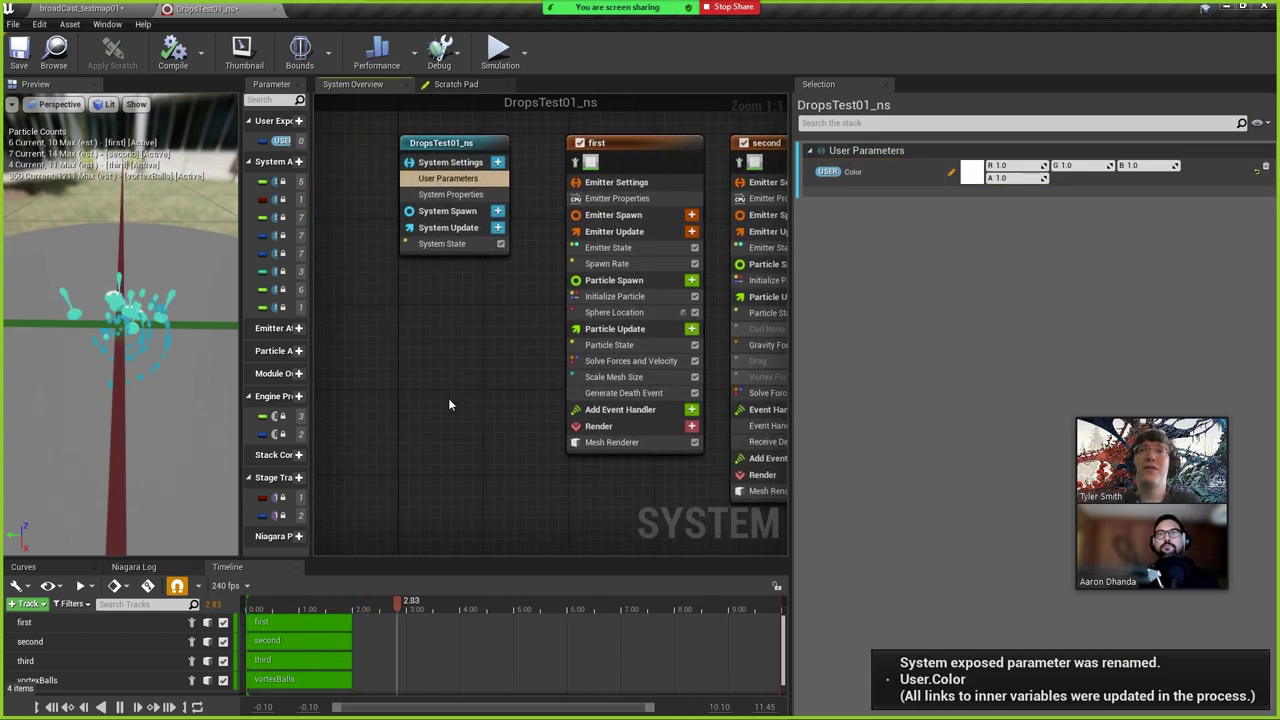
click(971, 172)
click(1125, 287)
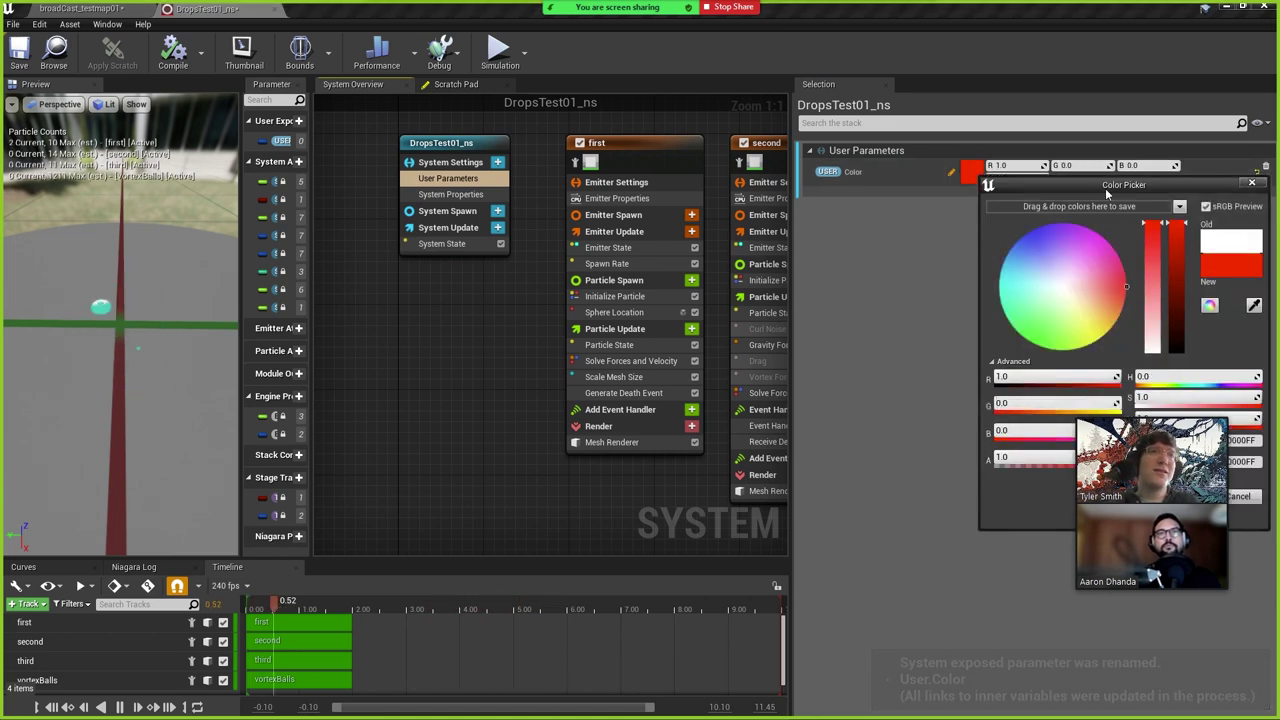
drag(1106, 188, 929, 186)
click(1008, 494)
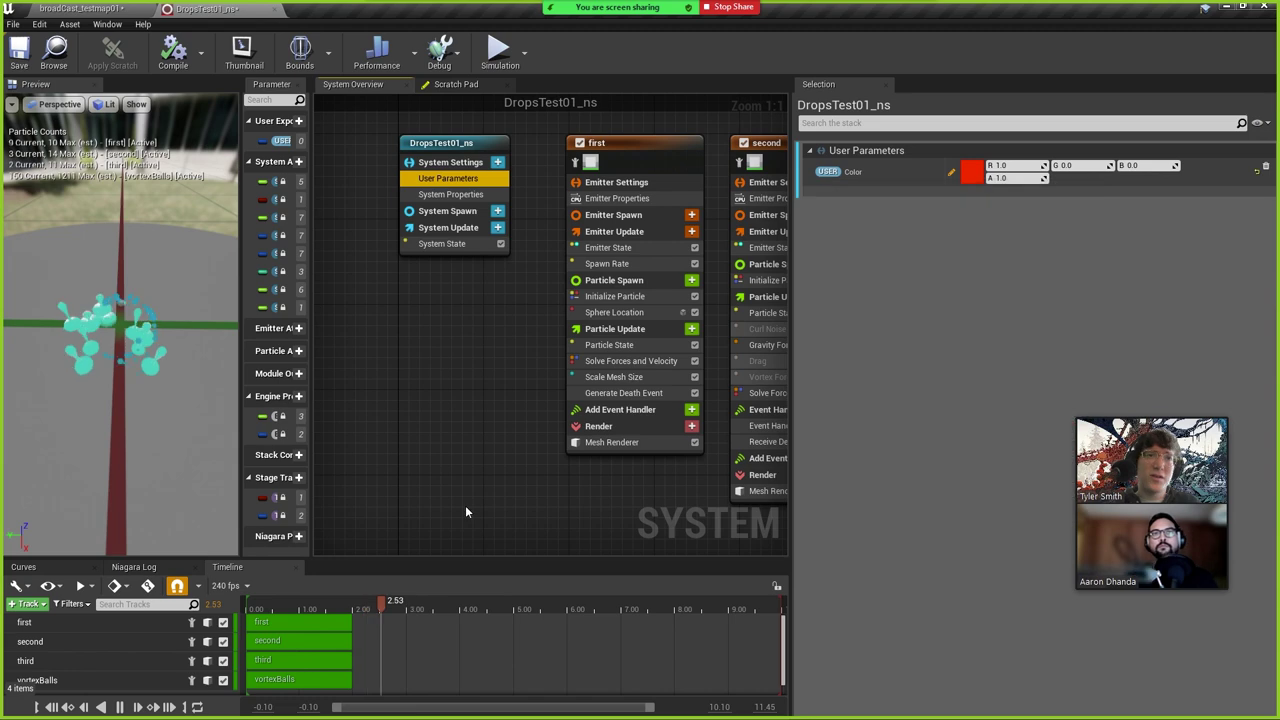
Link the Initialize Particle color of the vortexBalls emitter to the User Color parameter, and save the system.
right_drag(498, 448, 409, 517)
click(552, 270)
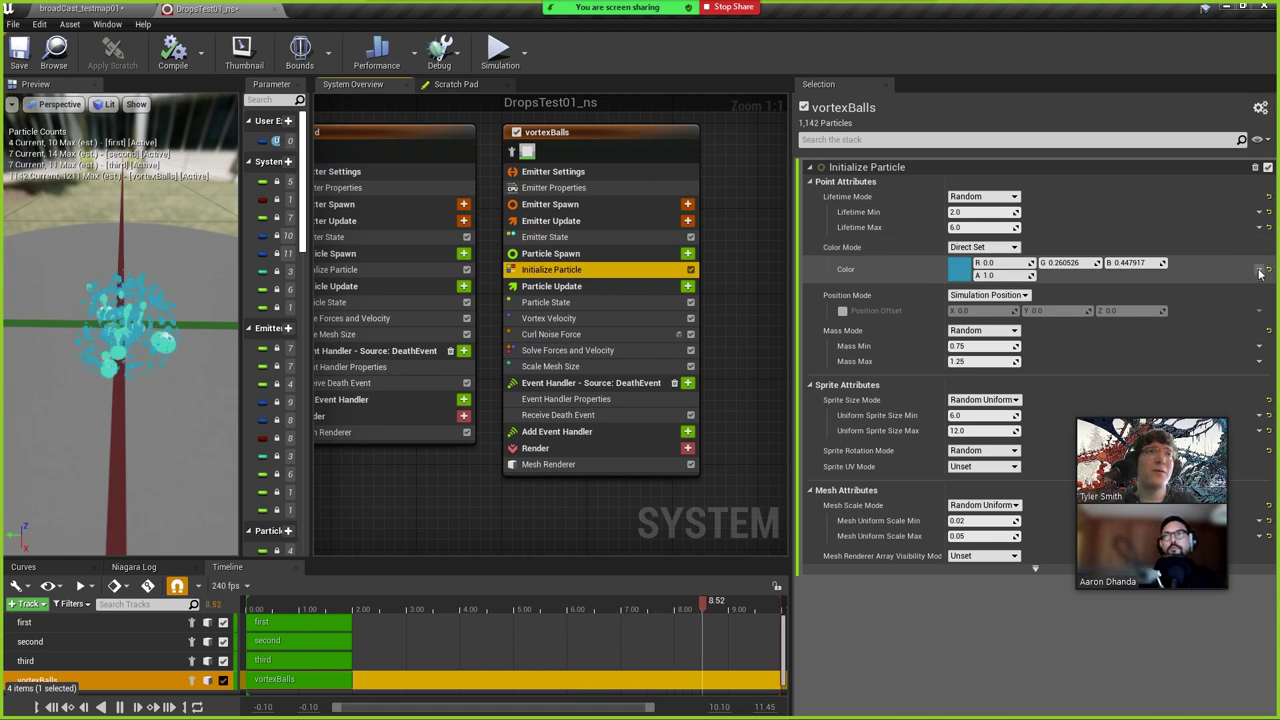
click(1259, 270)
text(color)
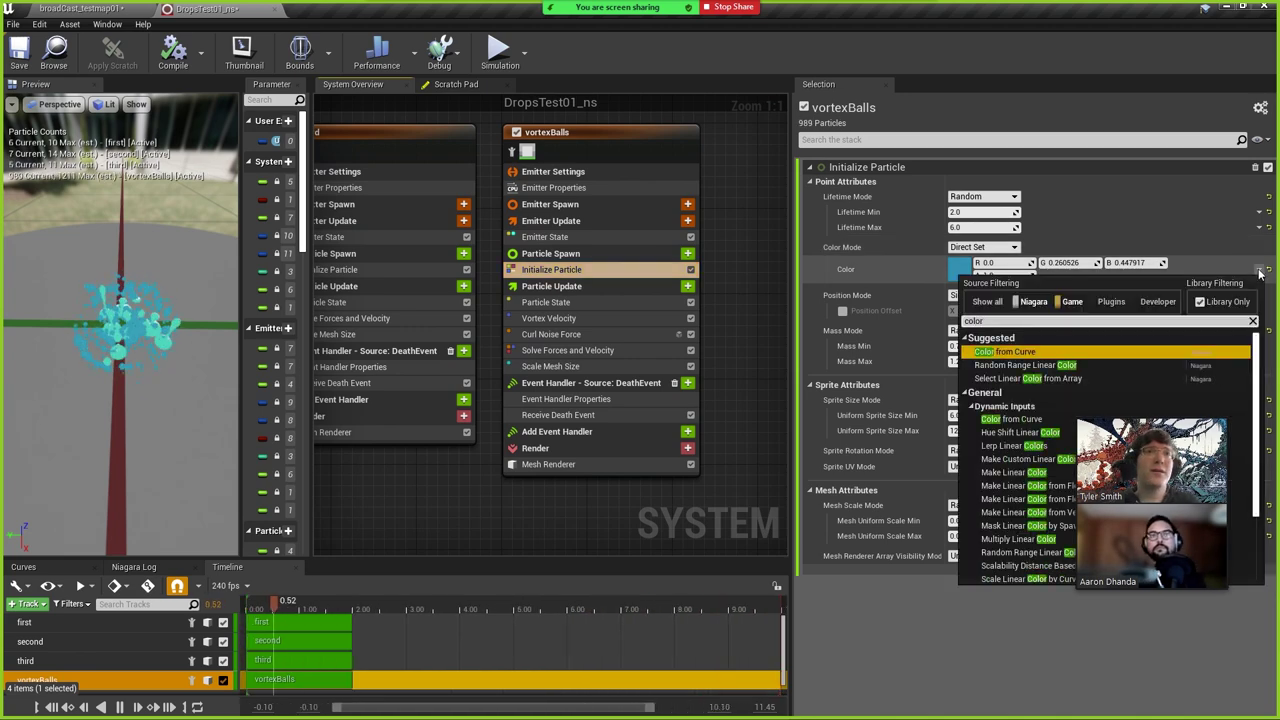
scroll(1018, 410, down, 3)
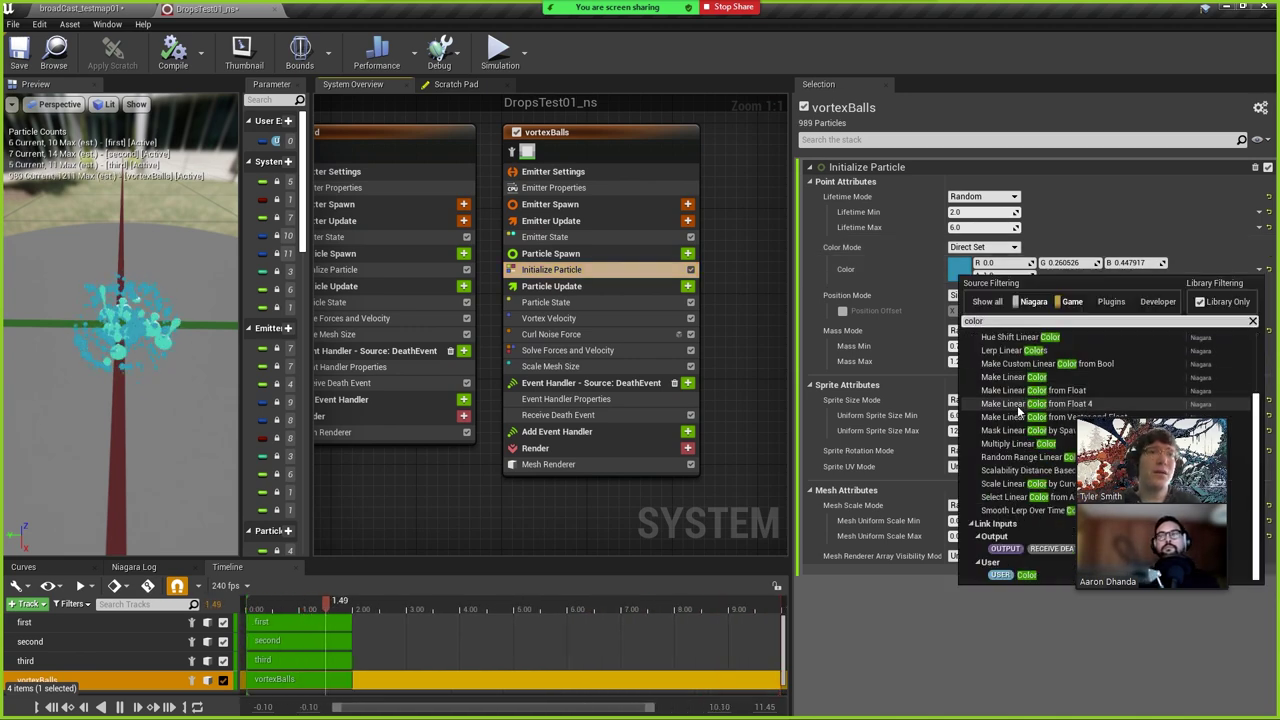
click(1018, 575)
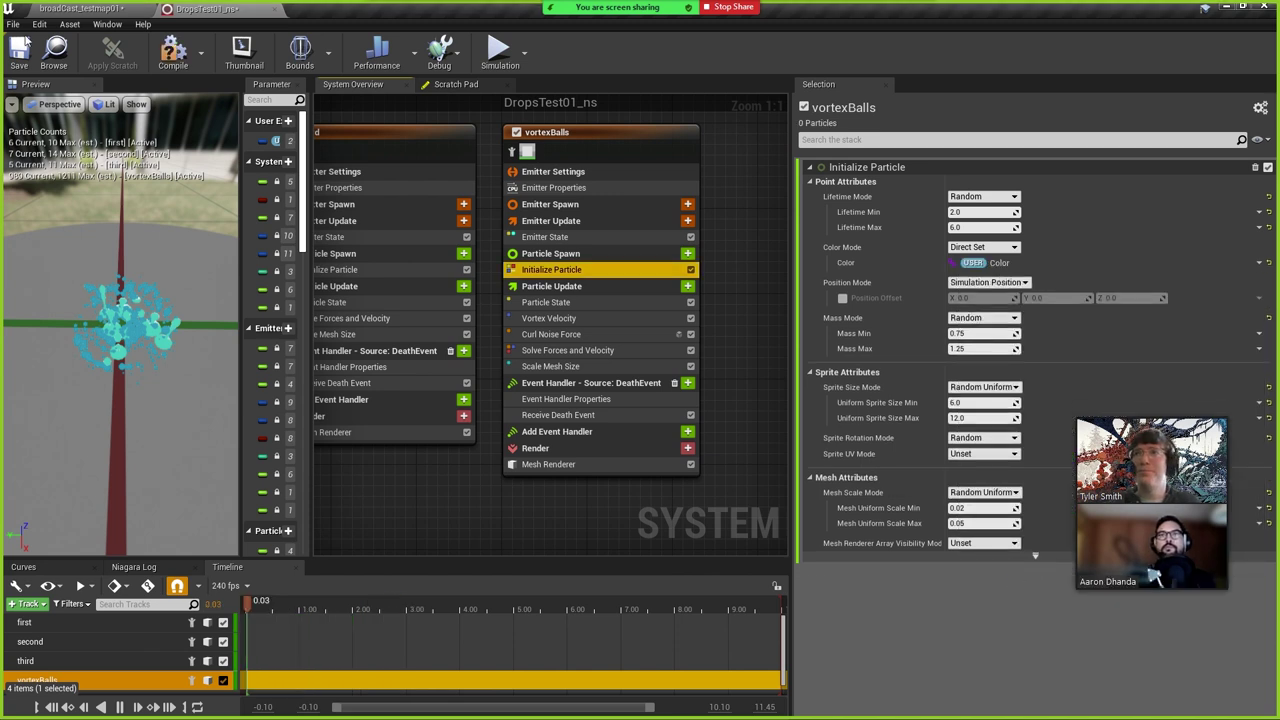
click(19, 55)
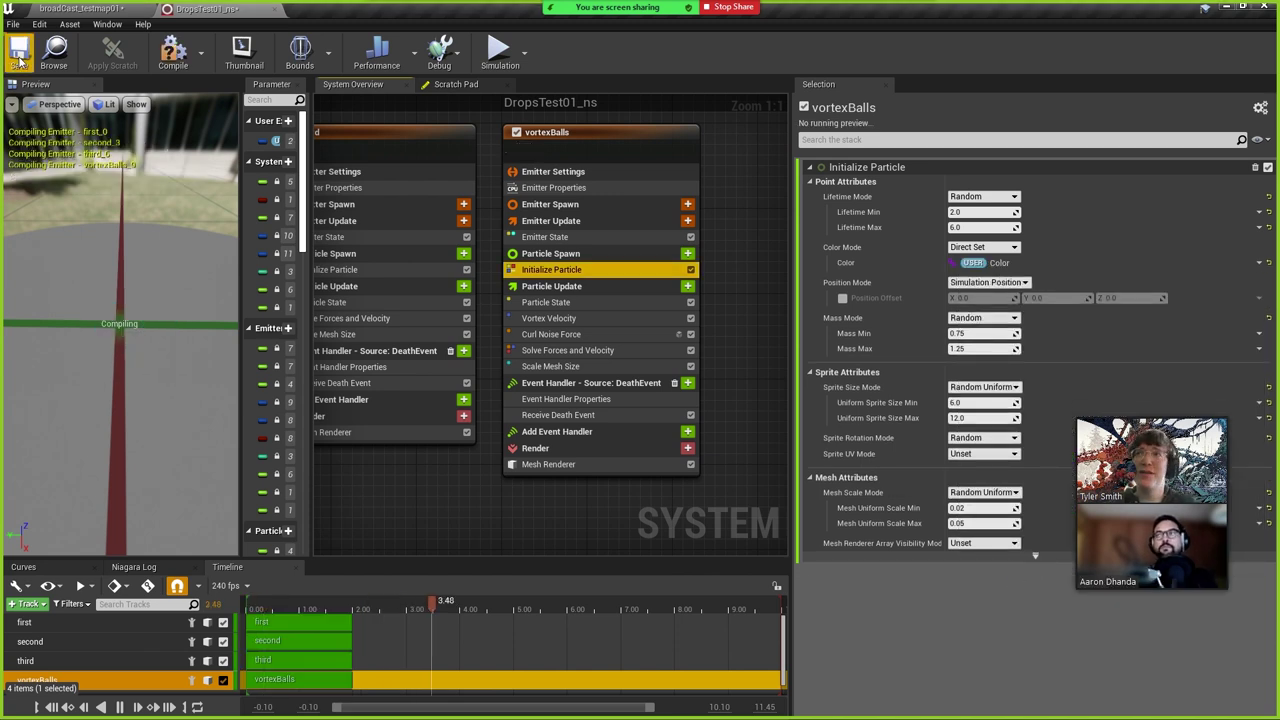
Return to the broadCast_testmap01 level and place a copy of the DropsTest01_ns drops outside the green cauldron, on its far left.
click(110, 9)
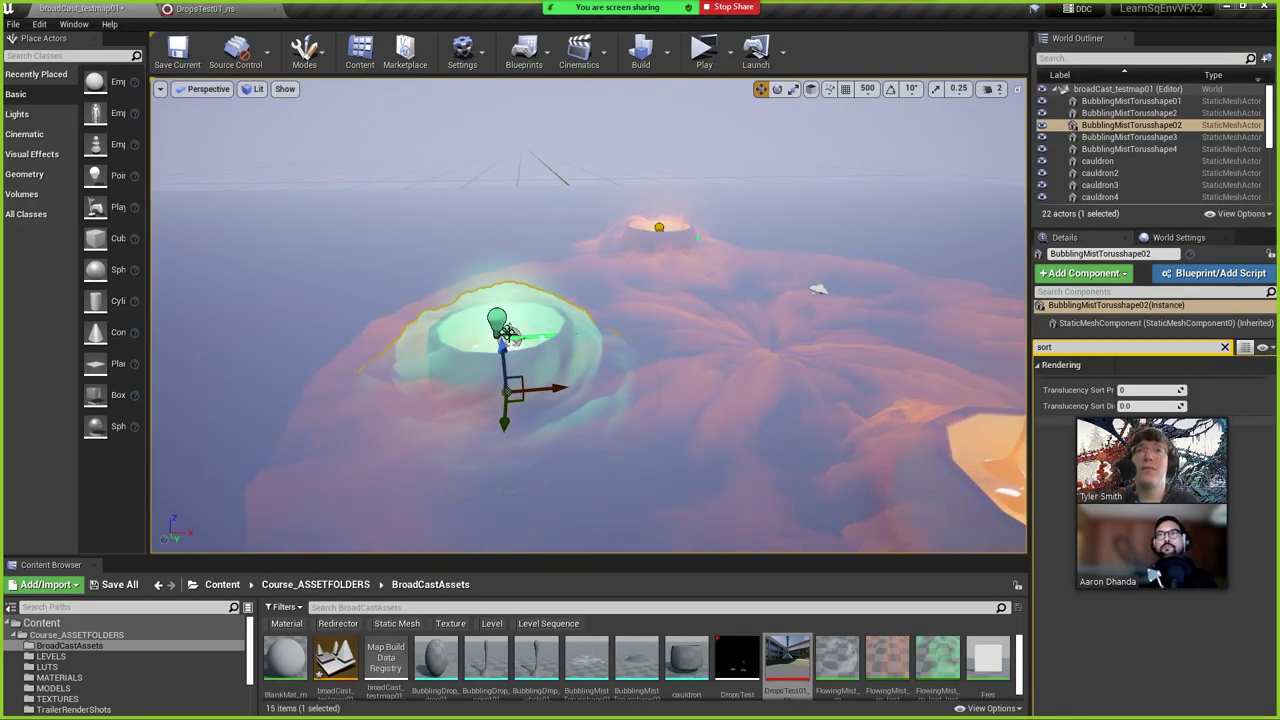
right_drag(588, 315, 614, 296)
click(545, 315)
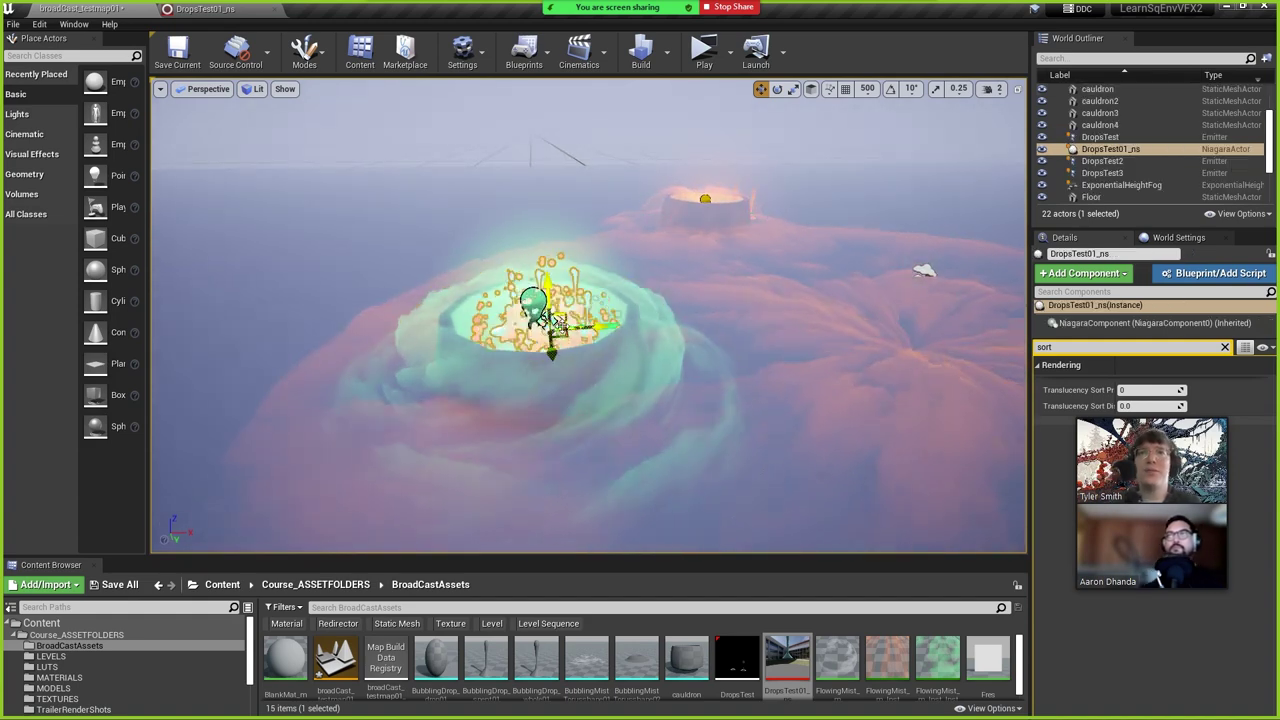
alt+drag(600, 325, 230, 345)
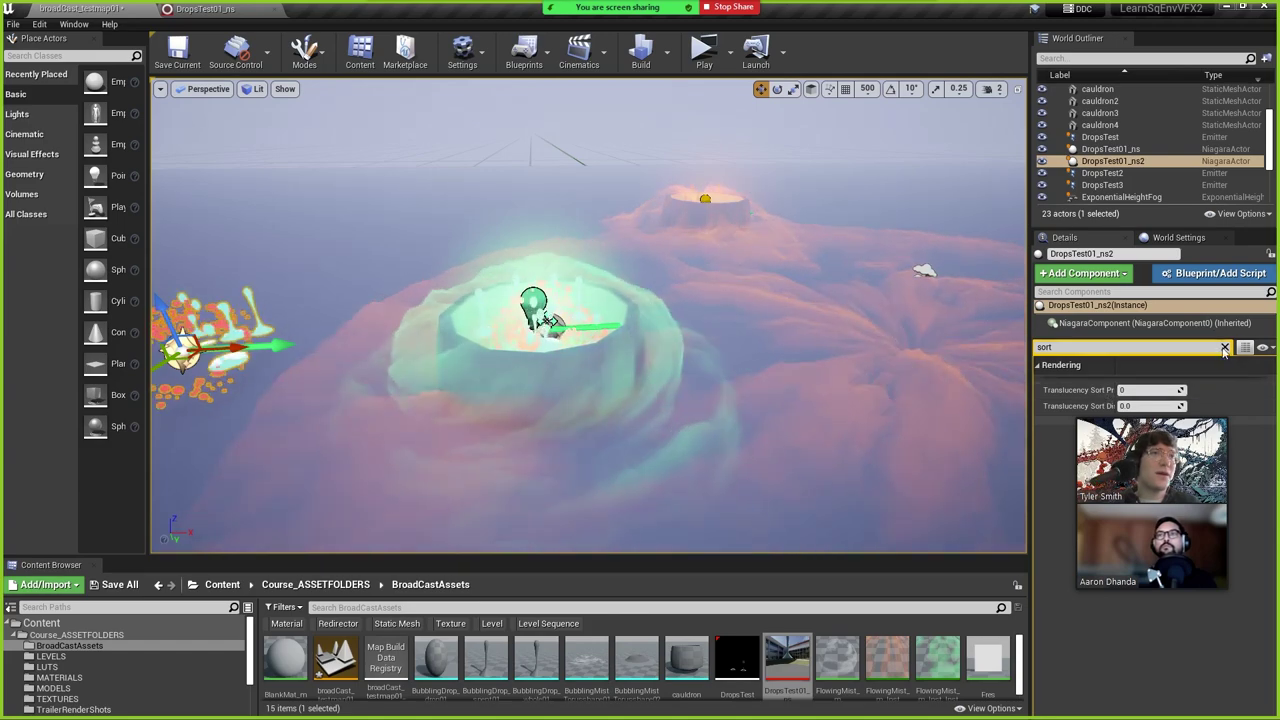
Clear the details filter and override the copied drops' Color parameter with a light blue.
click(1224, 346)
drag(1150, 500, 930, 295)
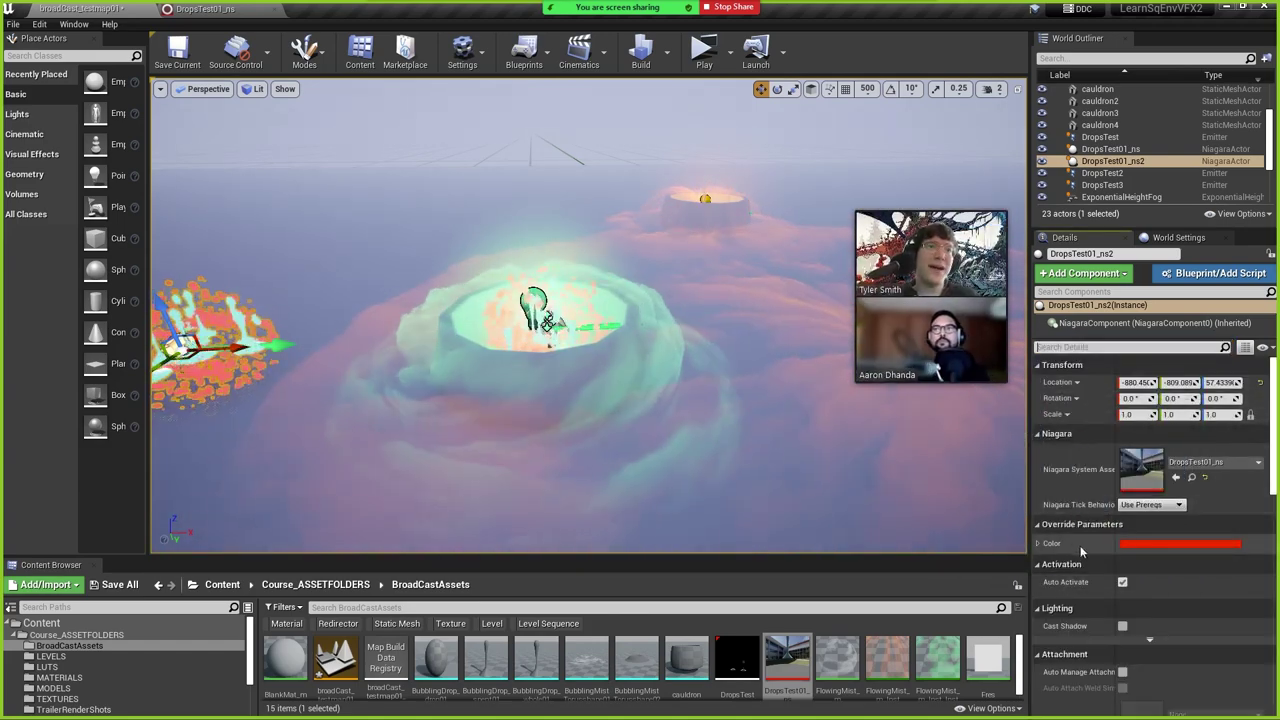
key(f)
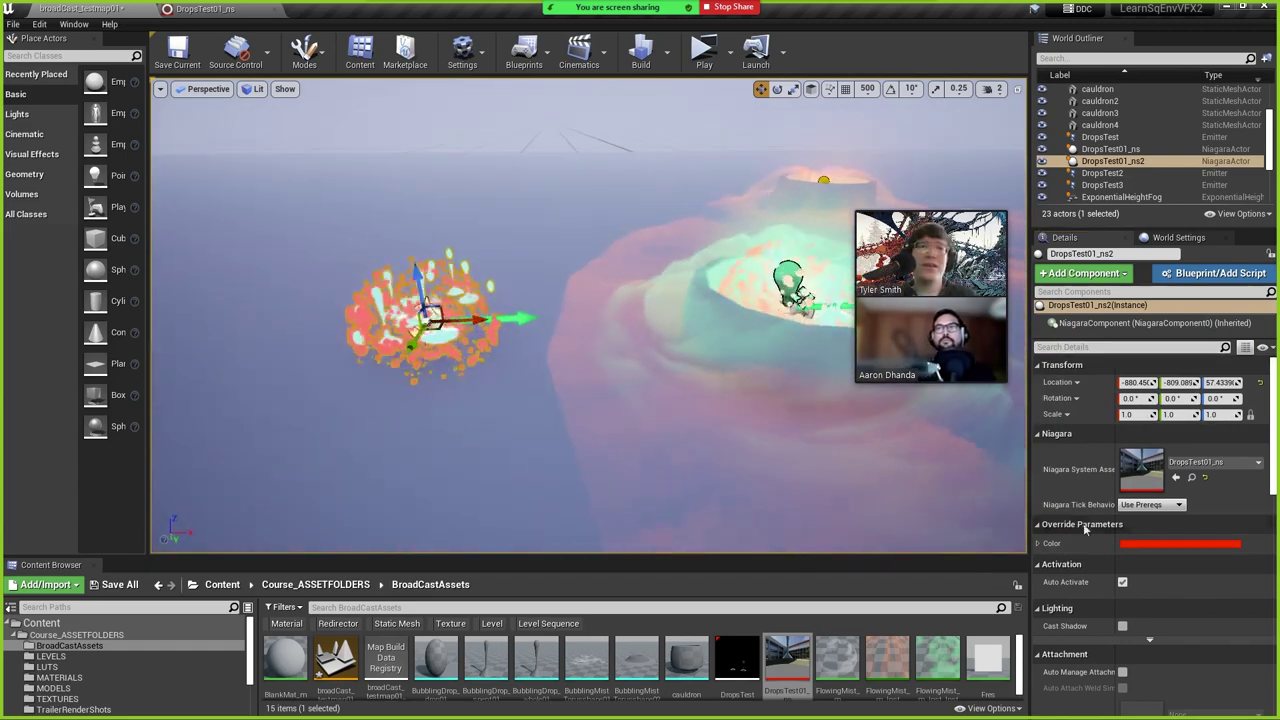
click(1143, 548)
click(880, 436)
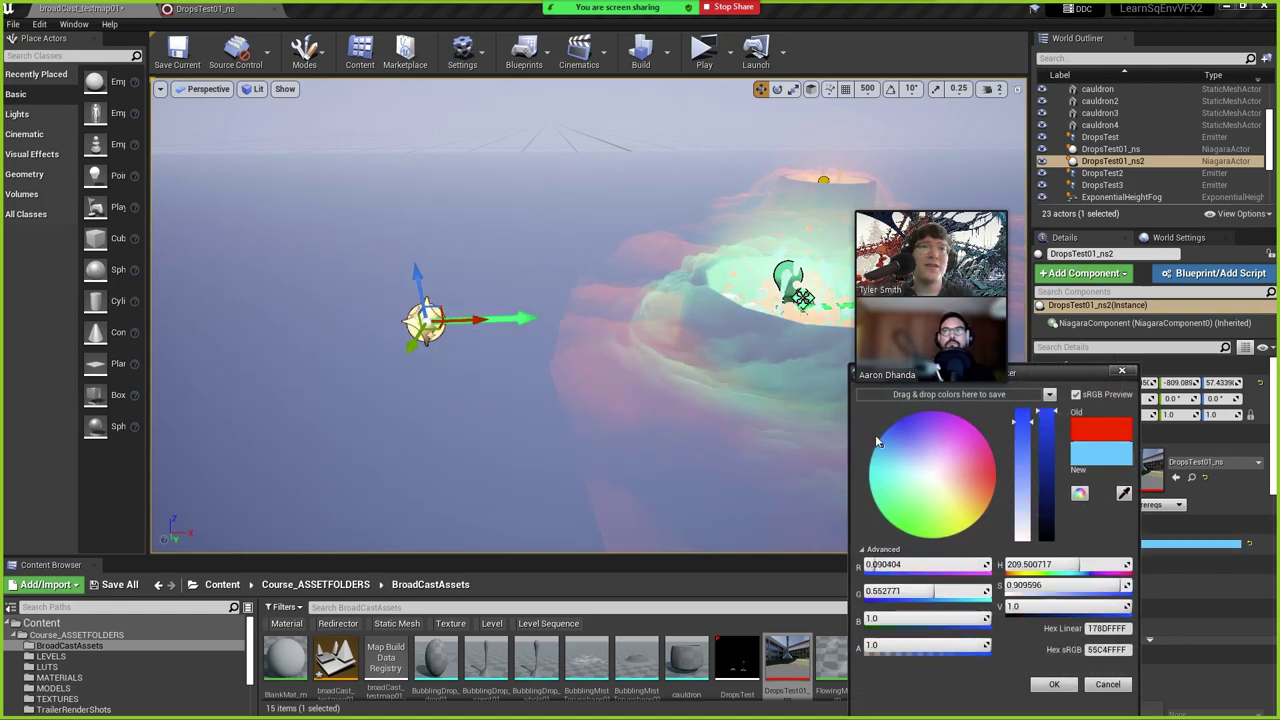
click(1054, 684)
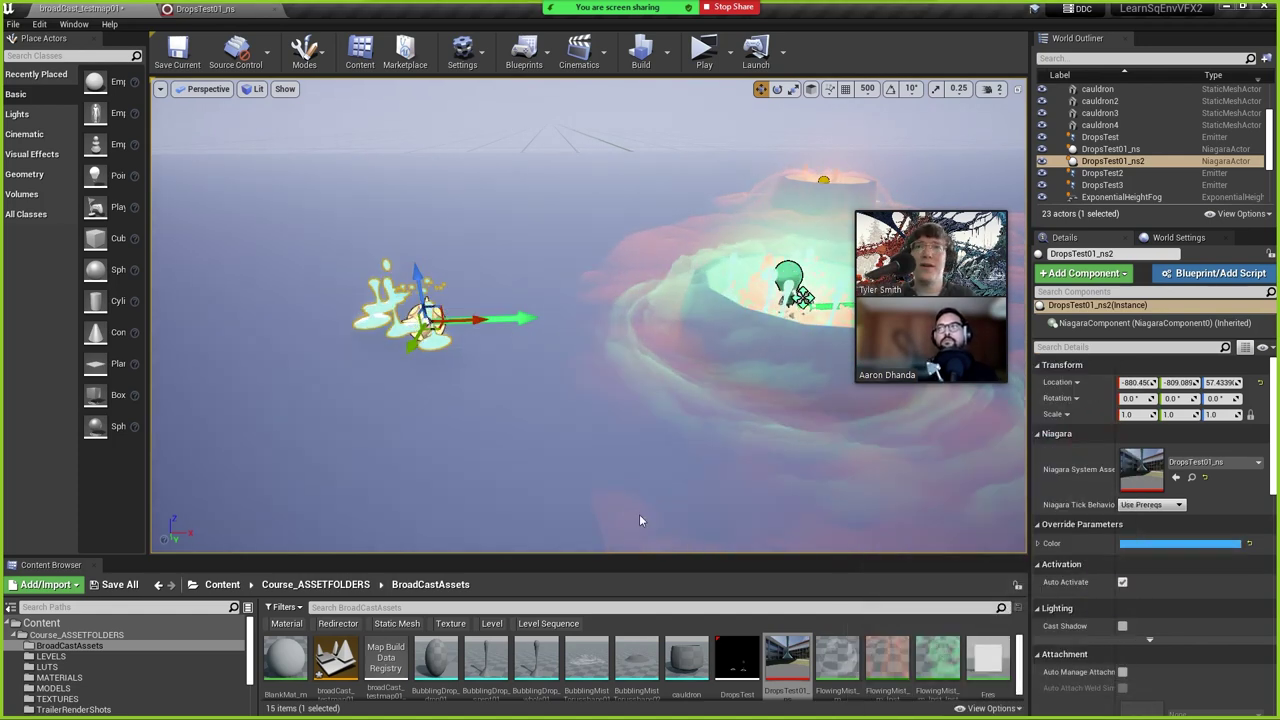
click(607, 453)
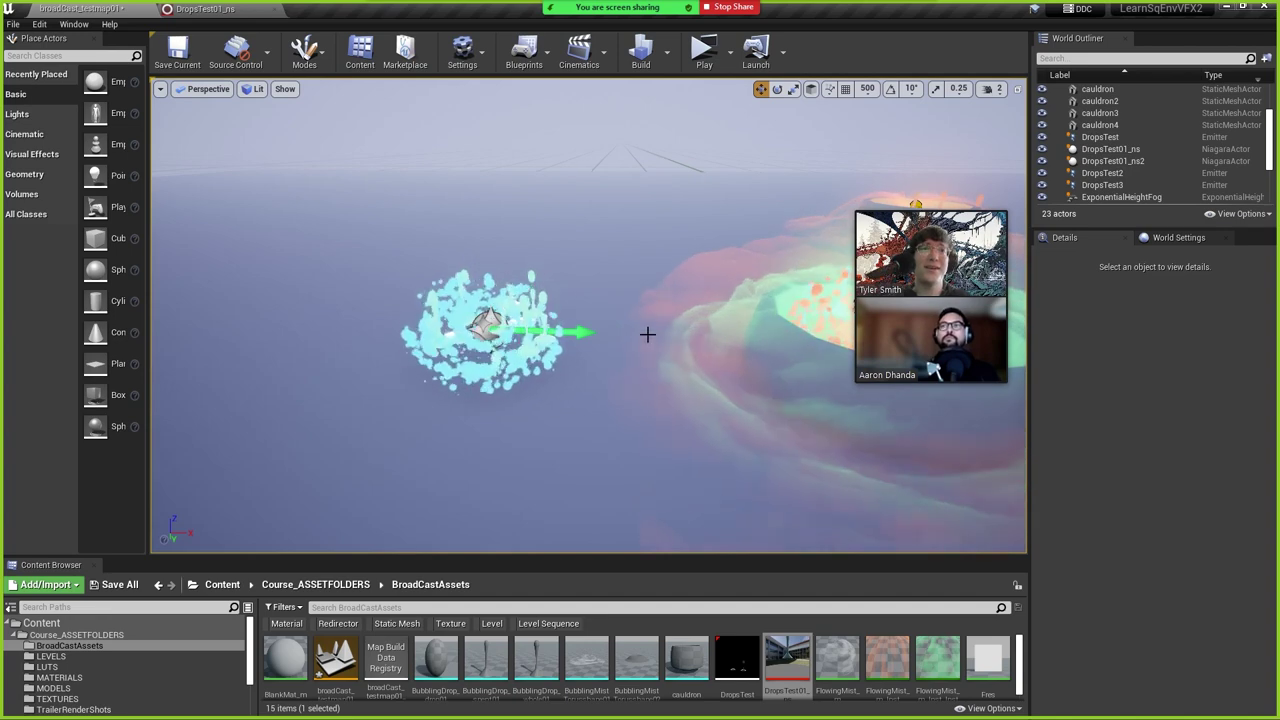
click(492, 324)
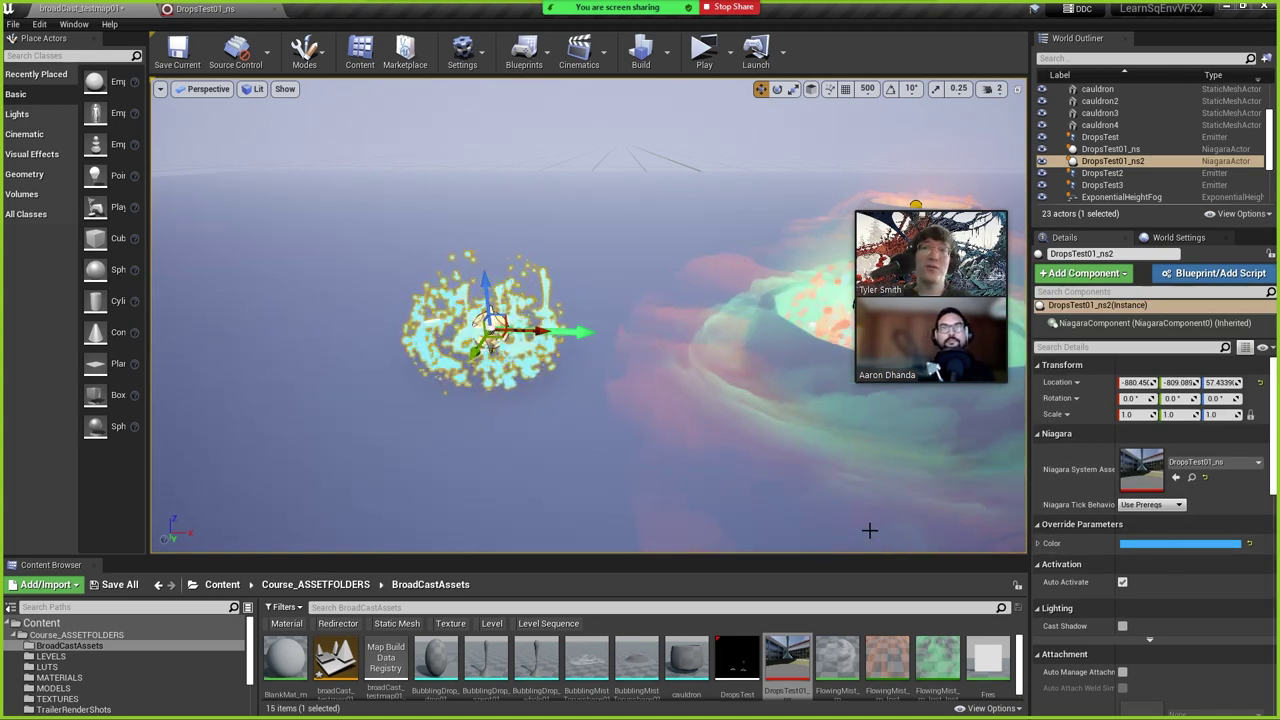
right_drag(649, 410, 563, 349)
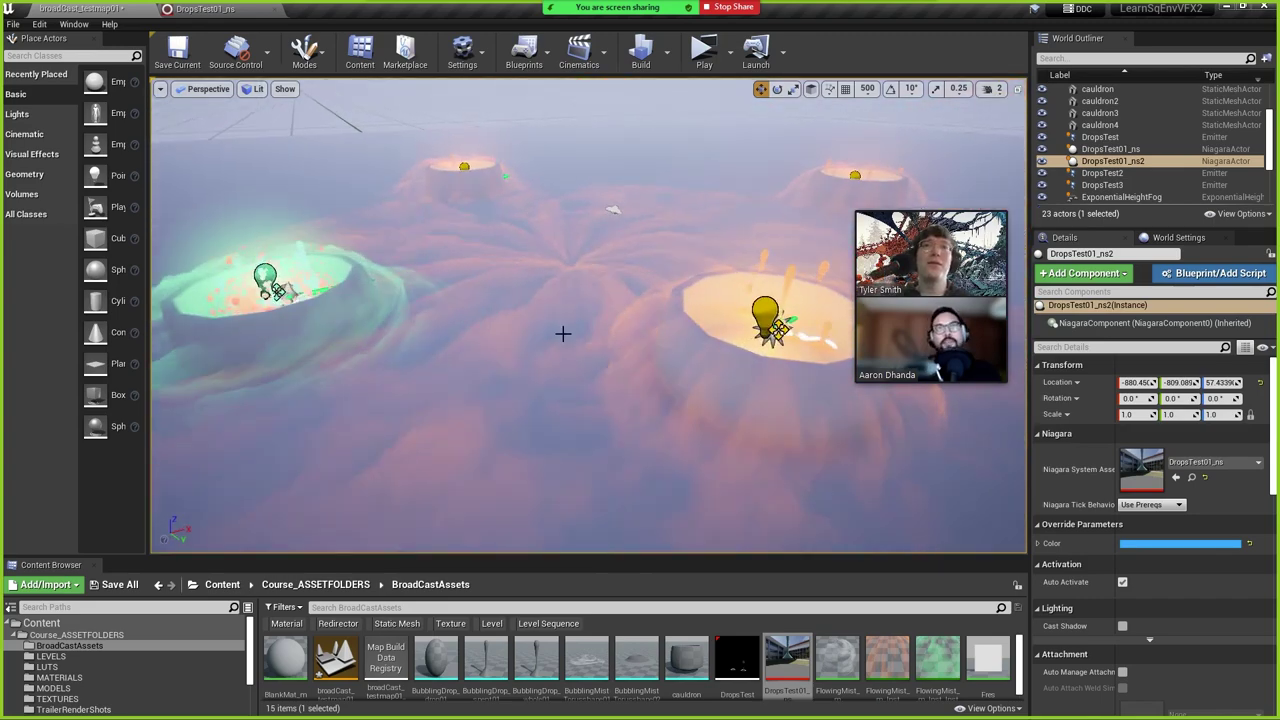
click(563, 325)
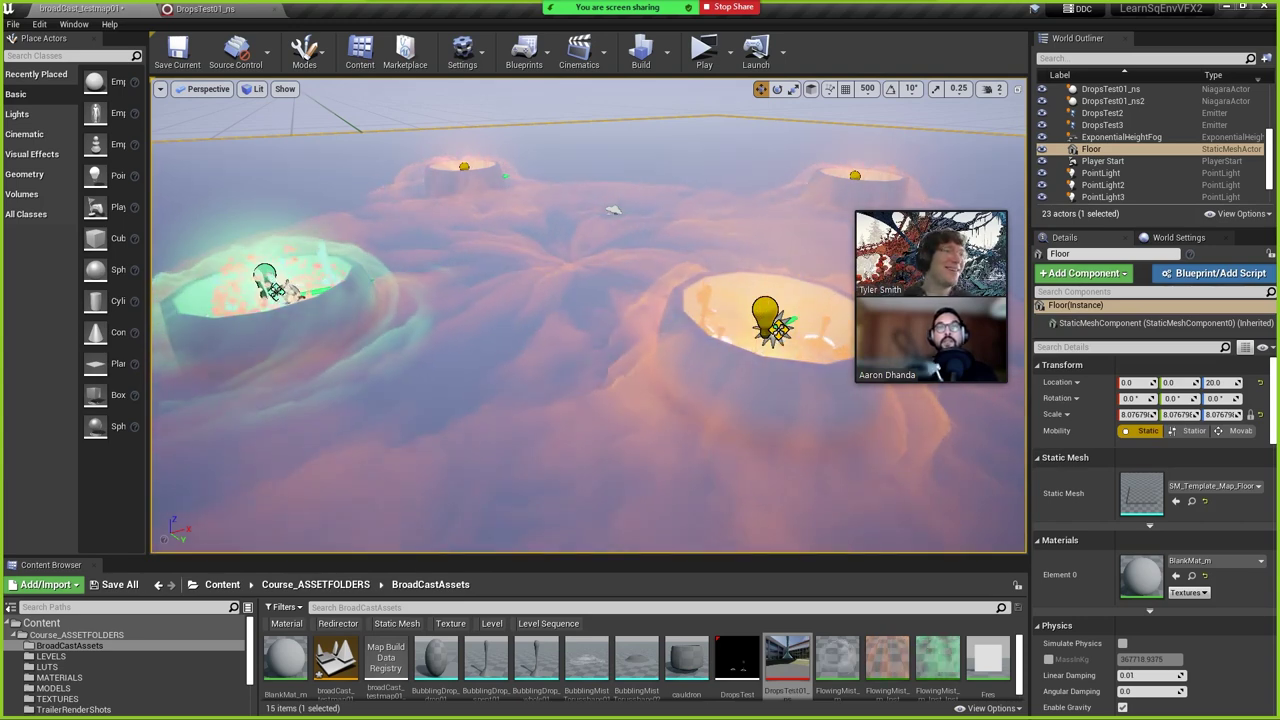
Search the computer for Discord and launch the Discord app.
key(super)
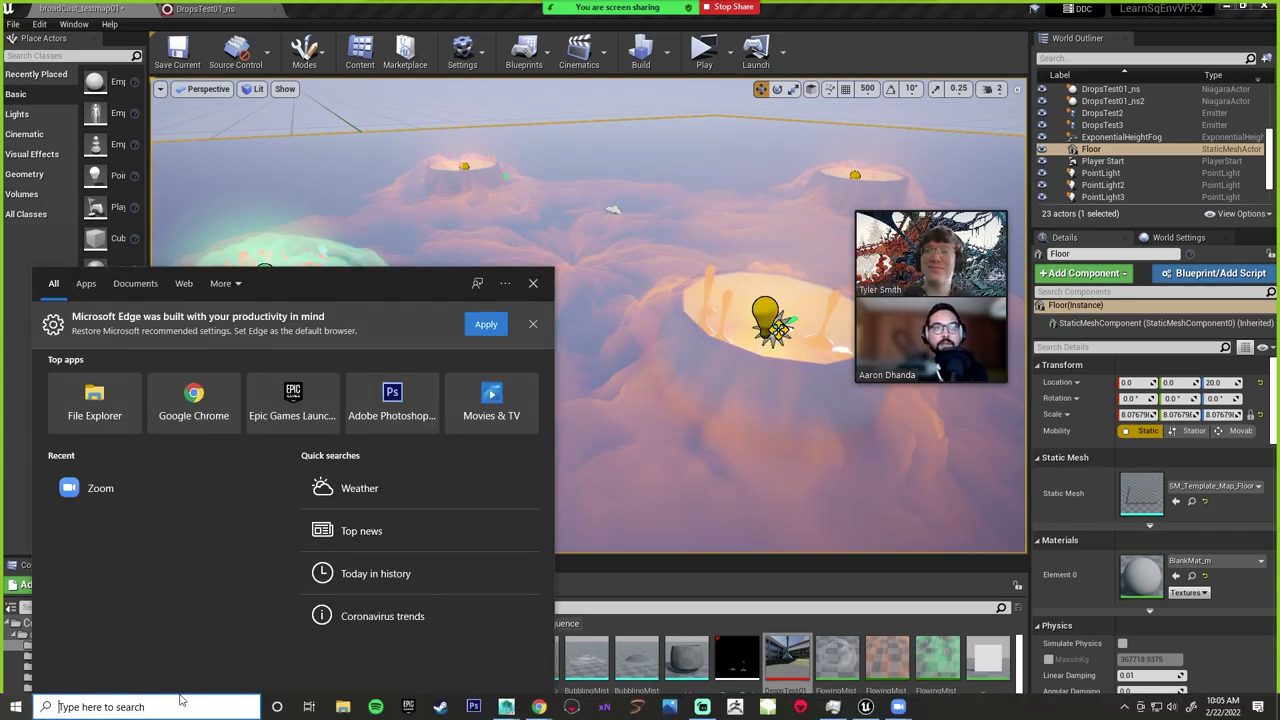
text(discord)
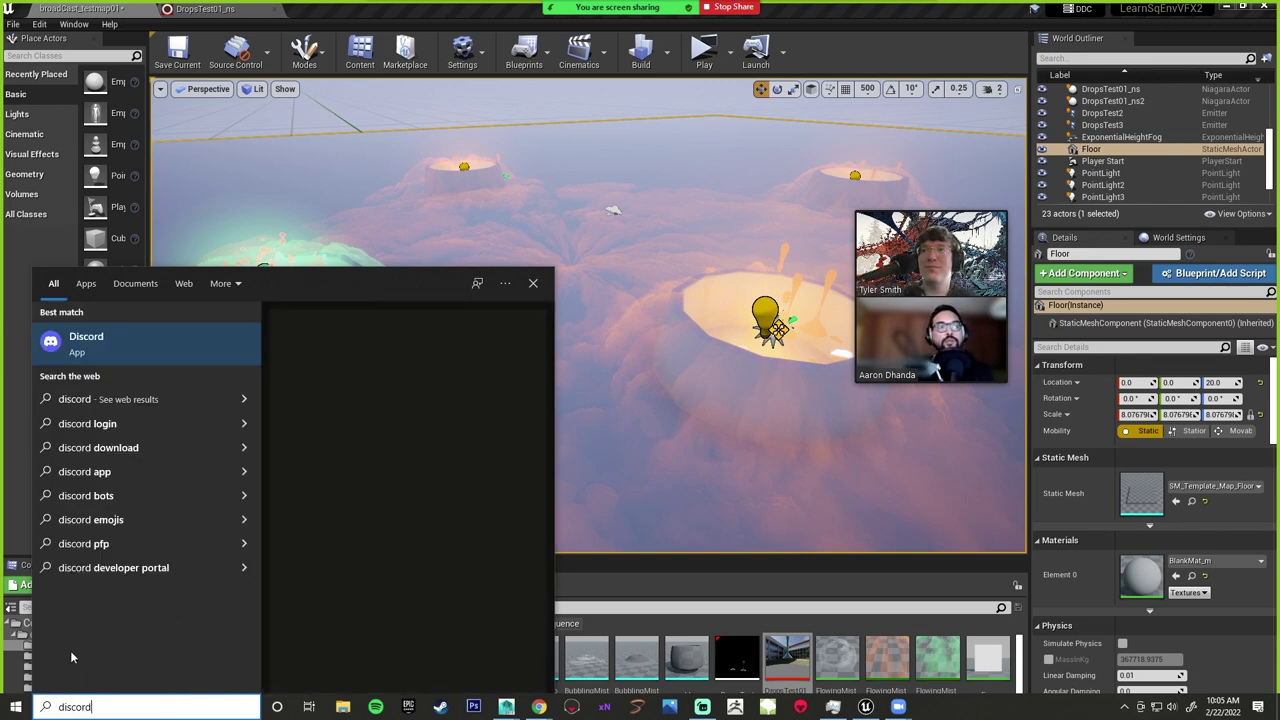
click(151, 352)
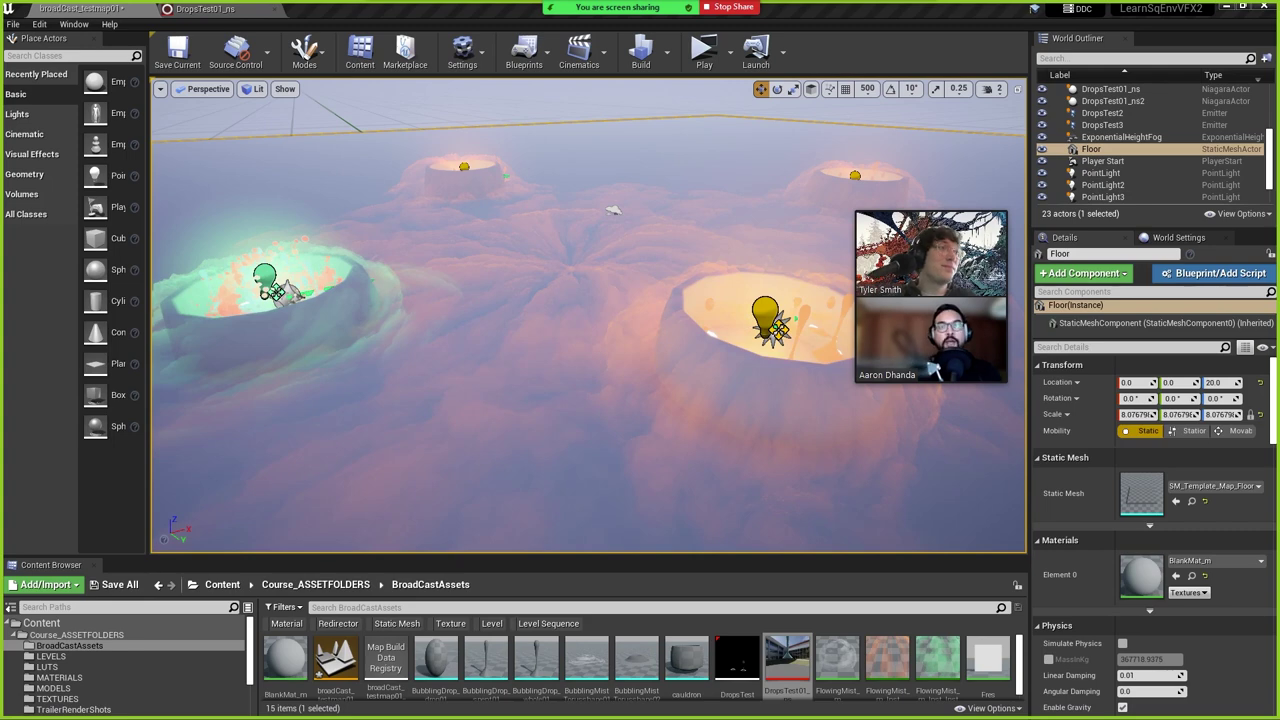